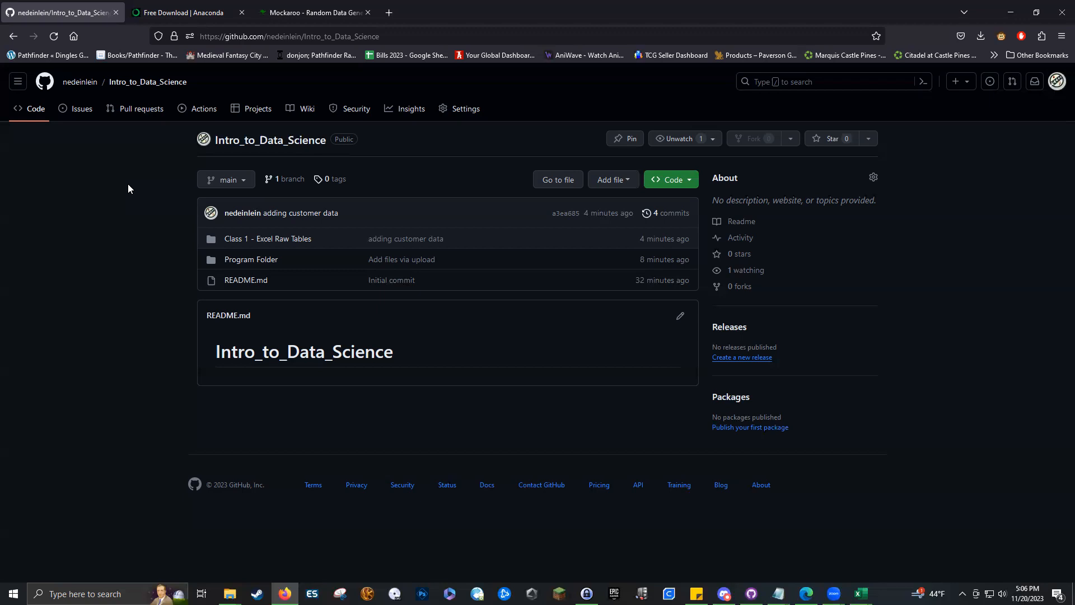
Step: Look over the repository owner's profile and repository list, and reopen the Intro_to_Data_Science repository
left_click(80, 83)
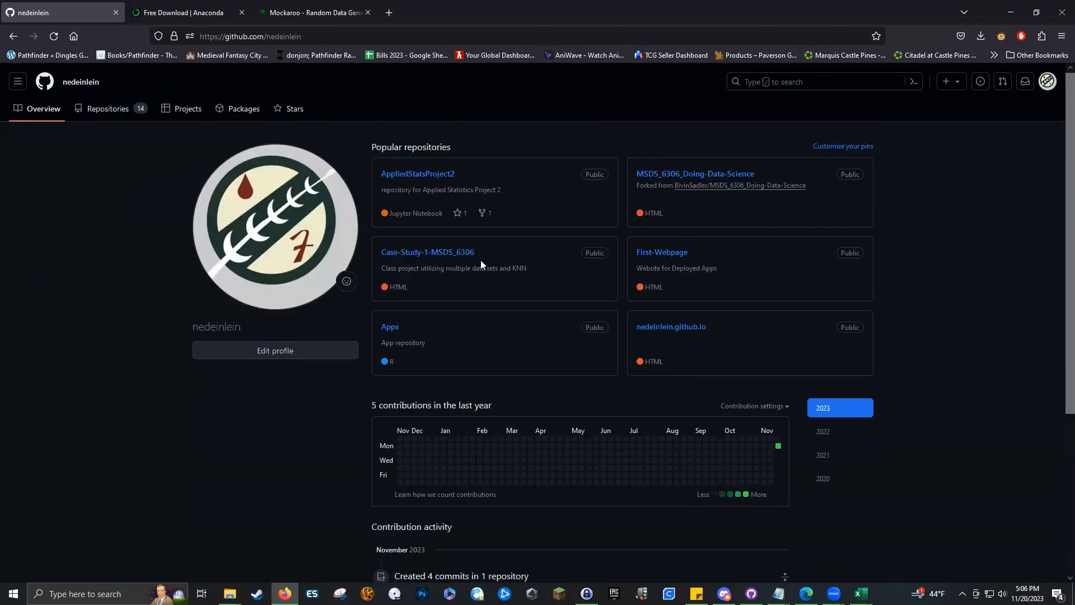
scroll(479, 263, "down", 3)
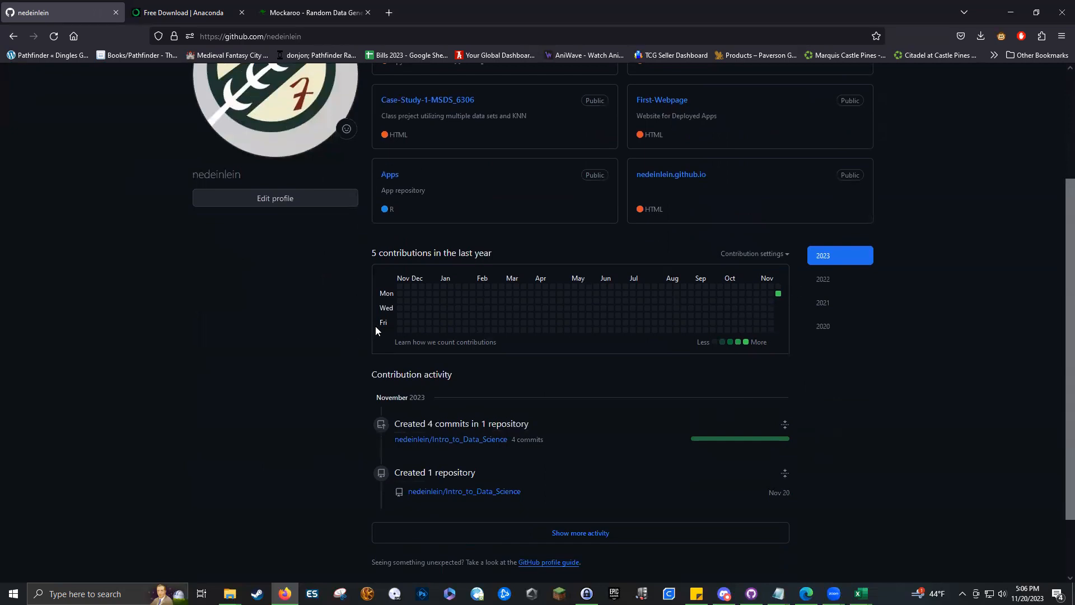
scroll(673, 330, "up", 3)
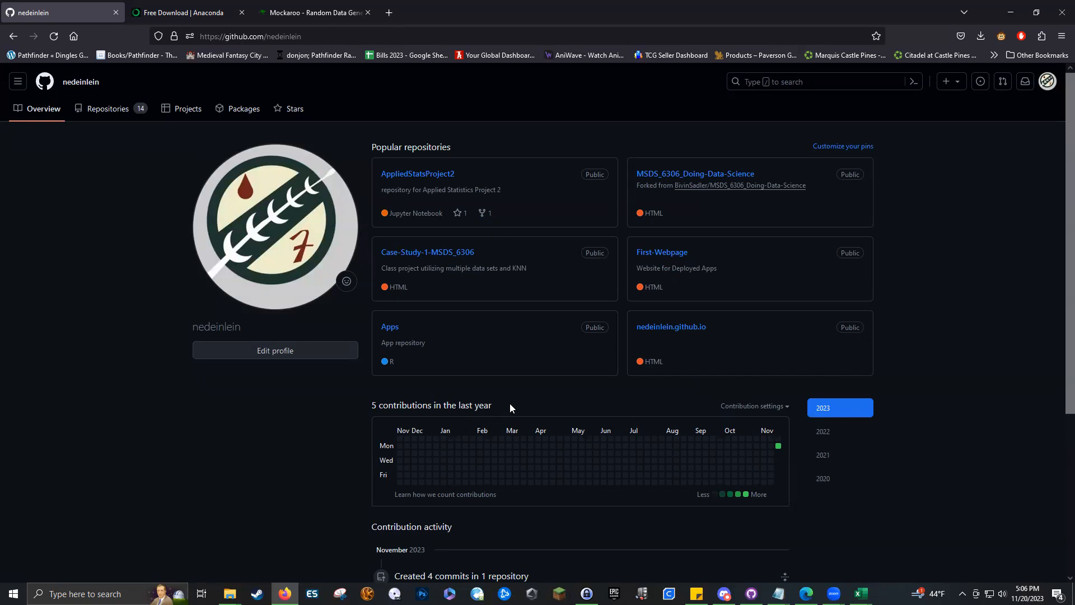
left_click(100, 110)
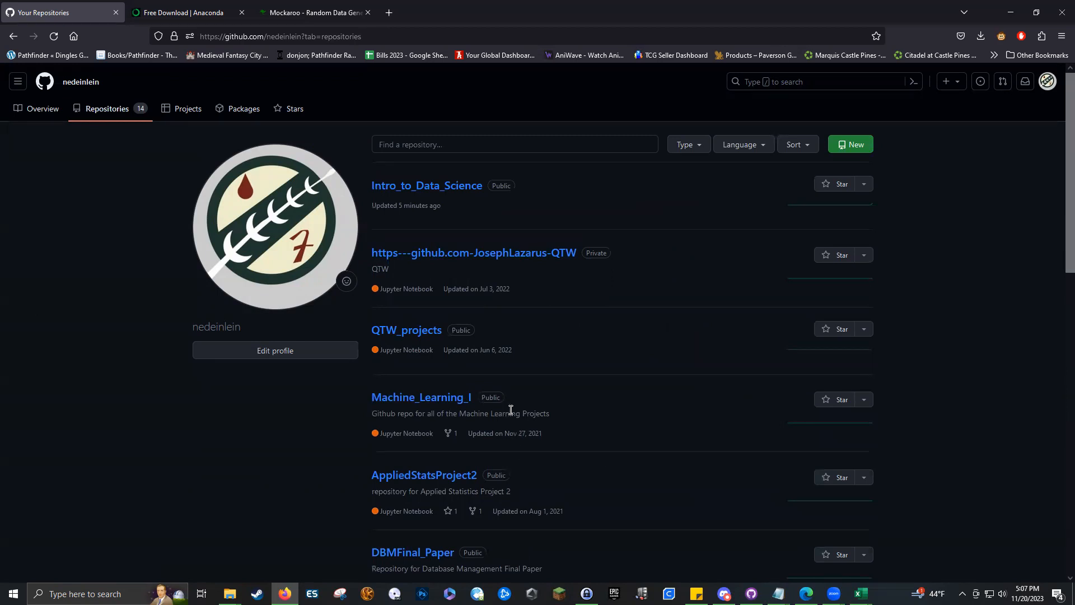
left_click(430, 187)
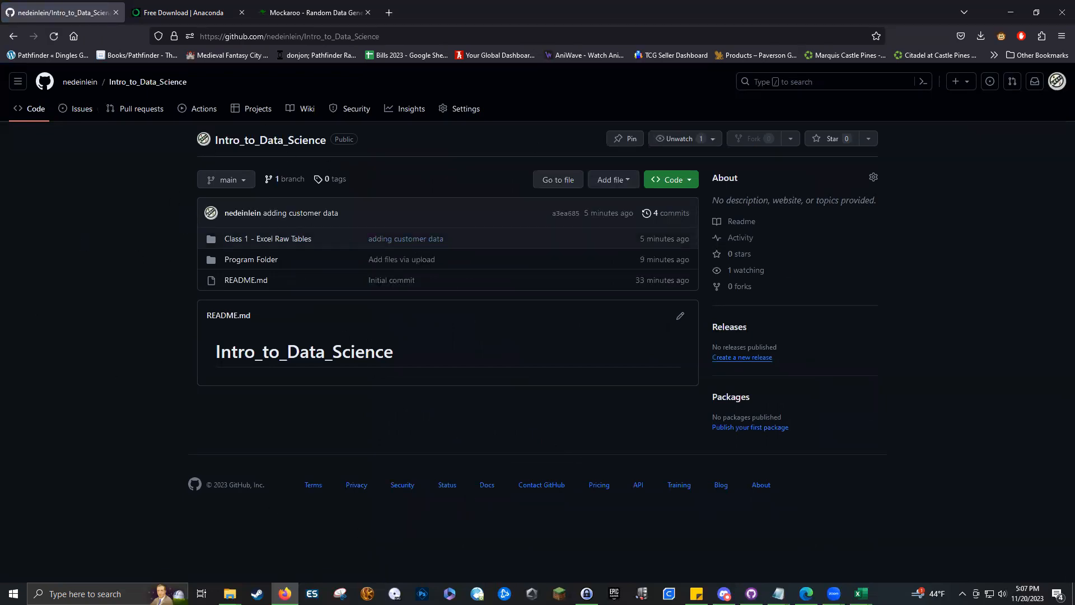
Step: View the contents of the Class 1 - Excel Raw Tables folder and the Program Folder in the repository
left_click(258, 240)
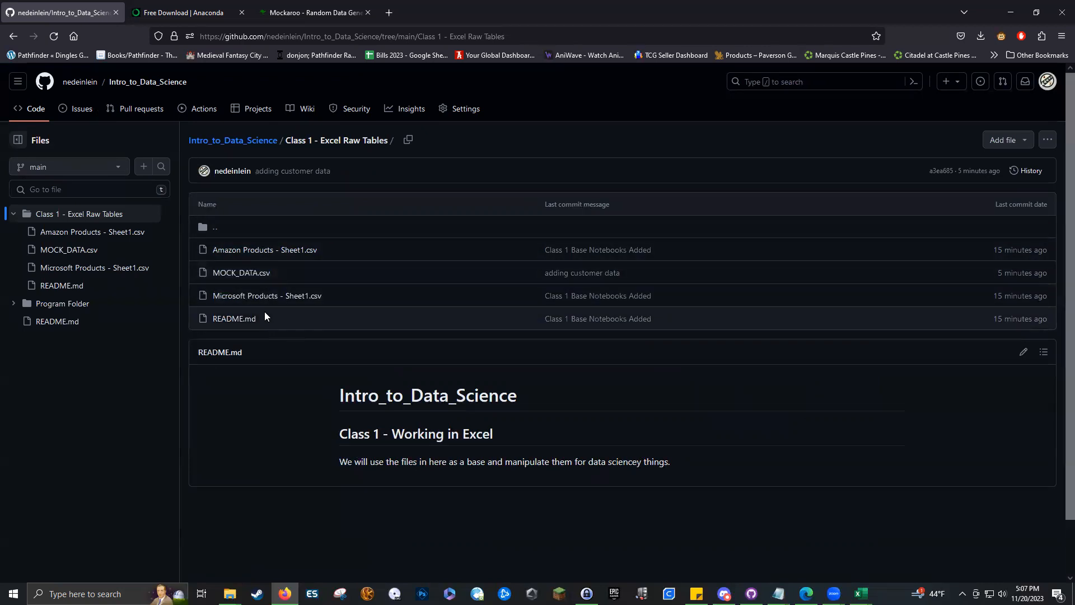
left_click(255, 140)
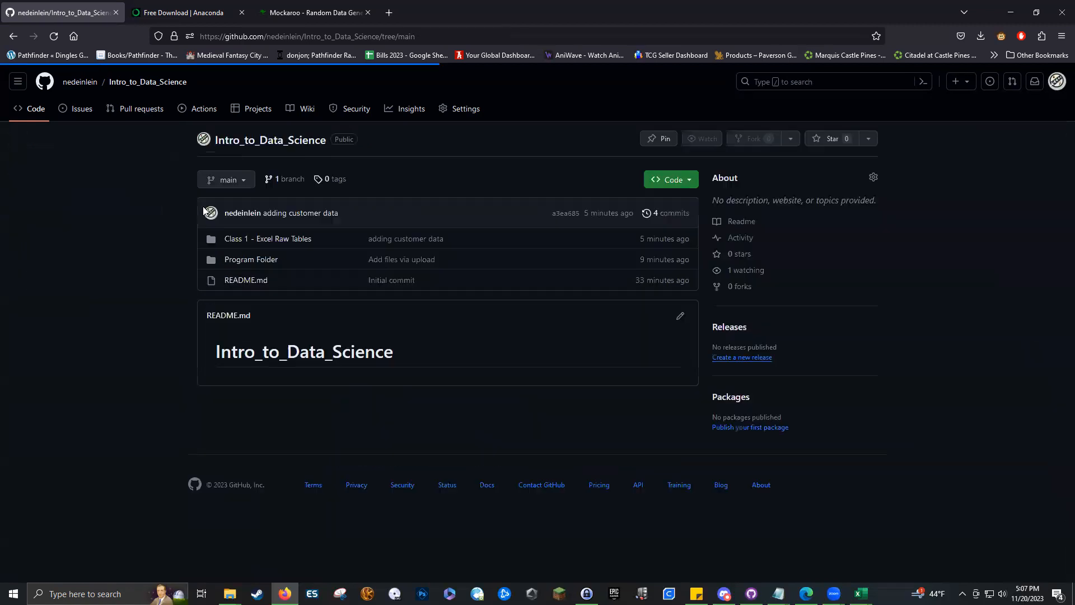
left_click(262, 262)
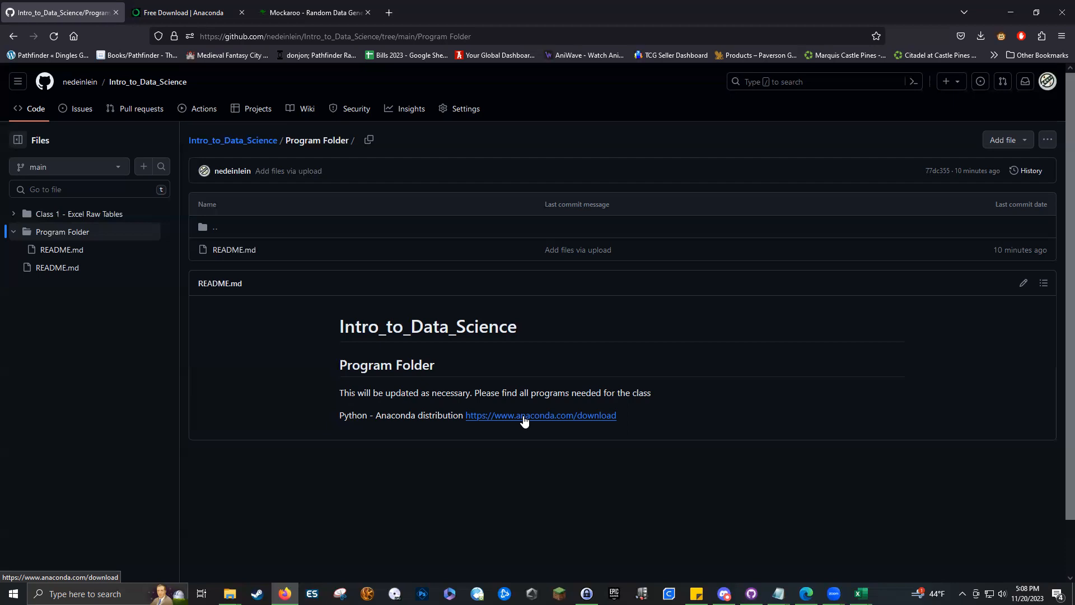
Step: Preview the Amazon Products - Sheet1.csv file from the Class 1 - Excel Raw Tables folder
left_click(250, 143)
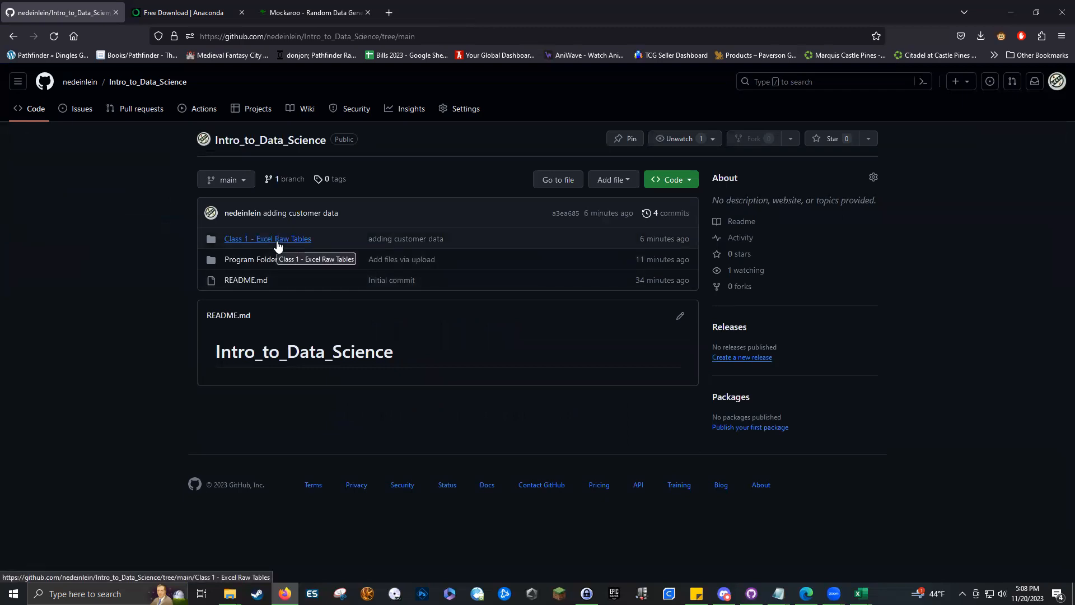
left_click(278, 240)
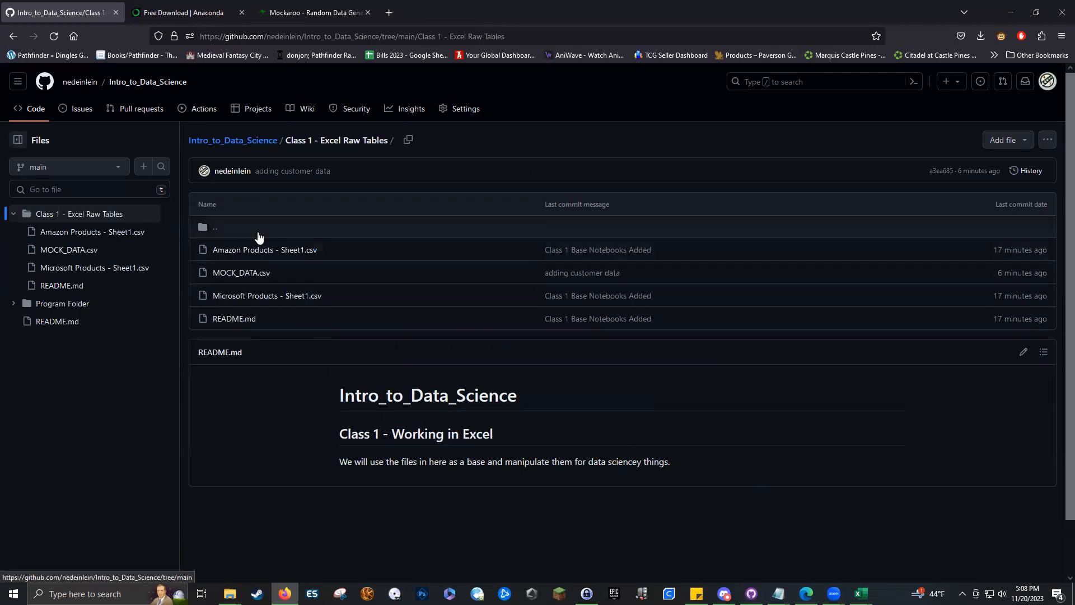
left_click(262, 252)
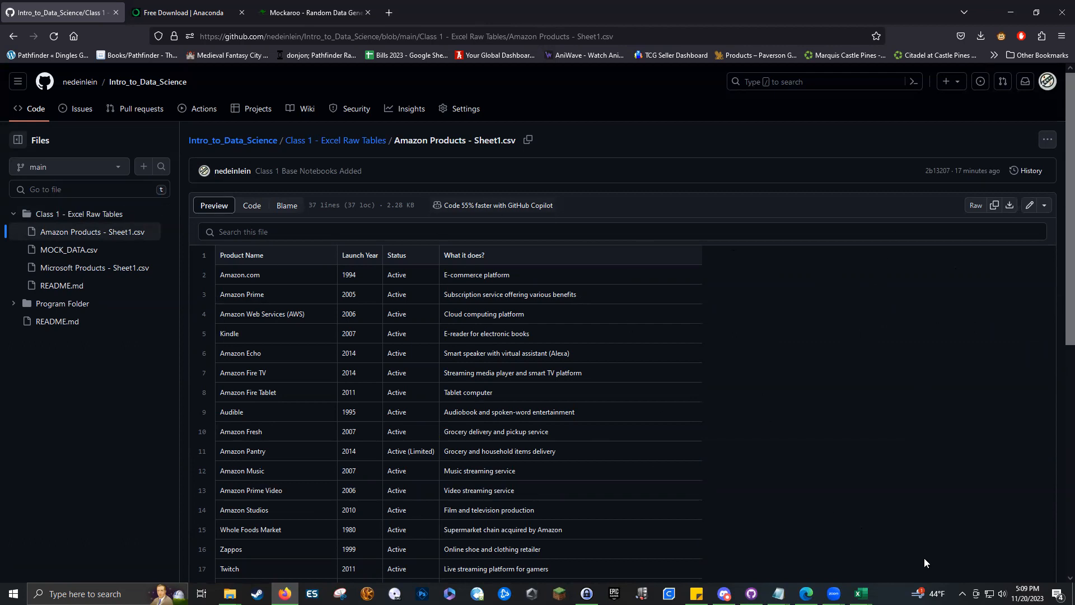
Step: Switch to the Amazon Products workbook in Excel and autofit the width of all columns
left_click(861, 594)
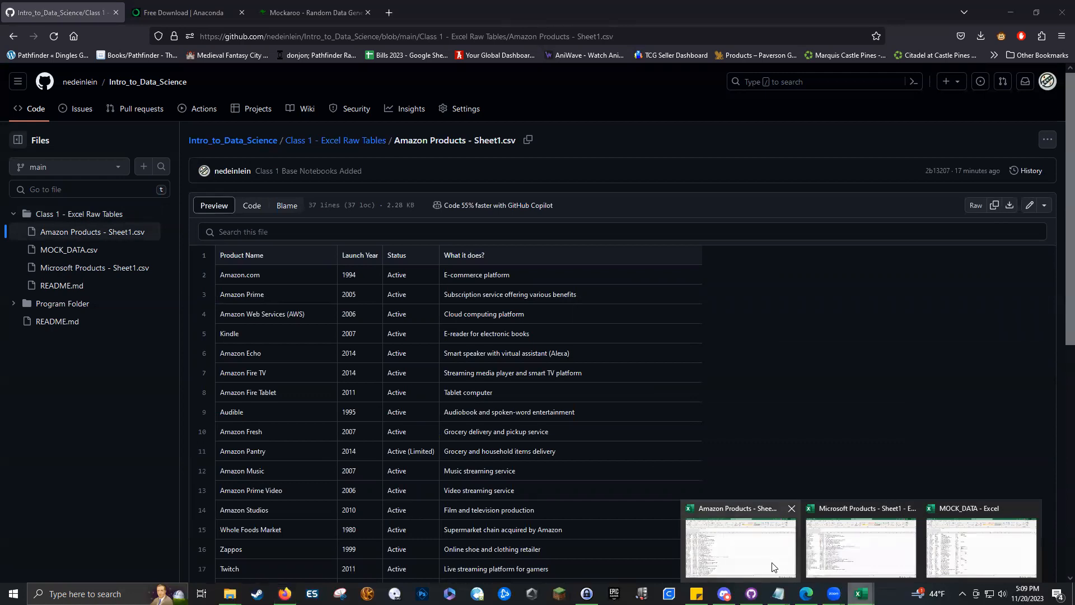
left_click(740, 546)
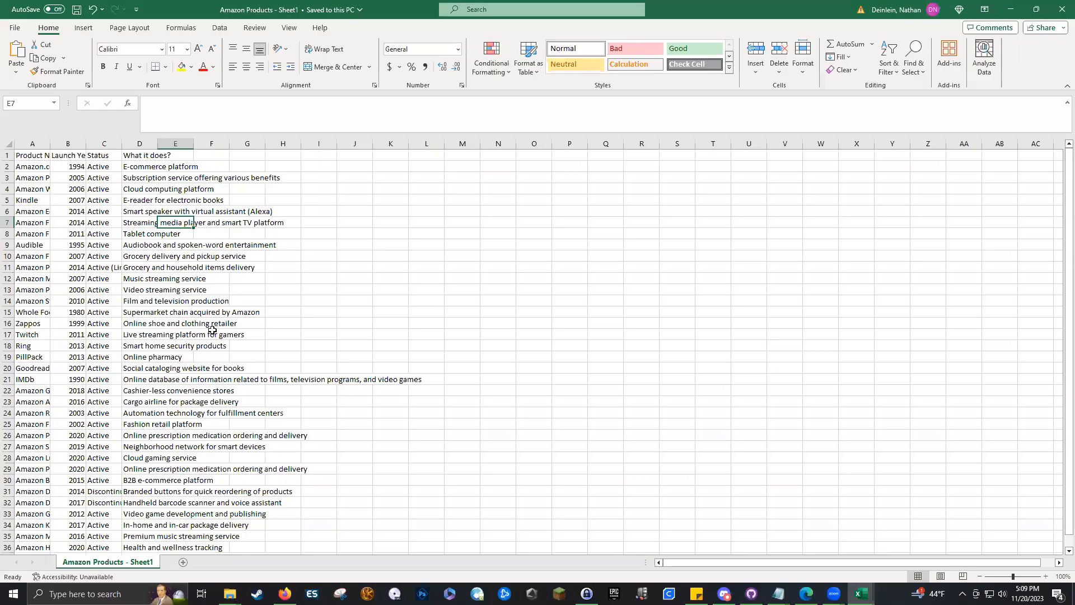
left_click(7, 143)
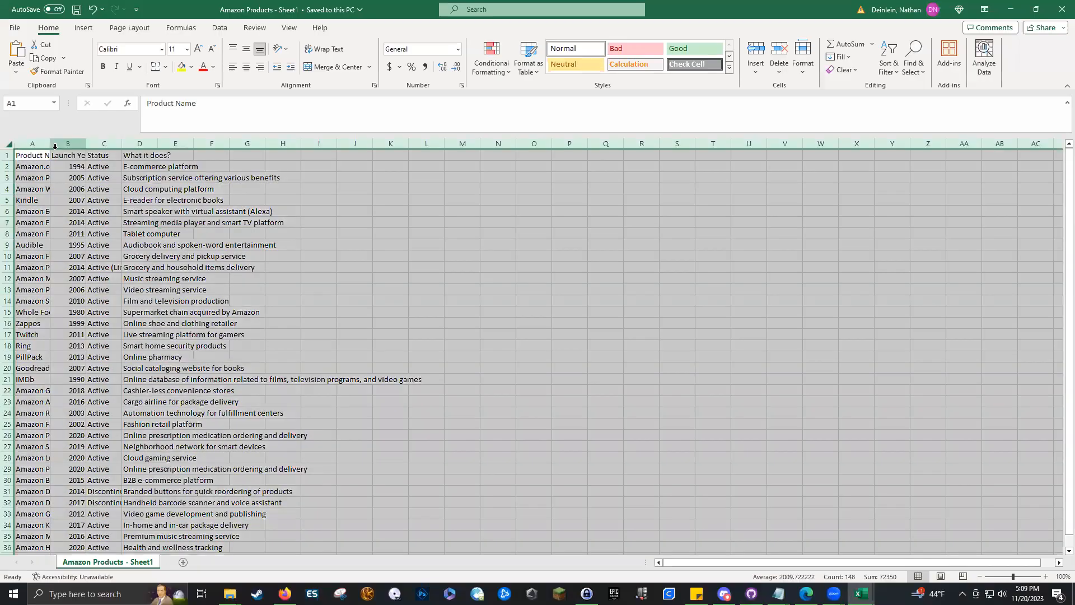
double_click(50, 144)
left_click(272, 325)
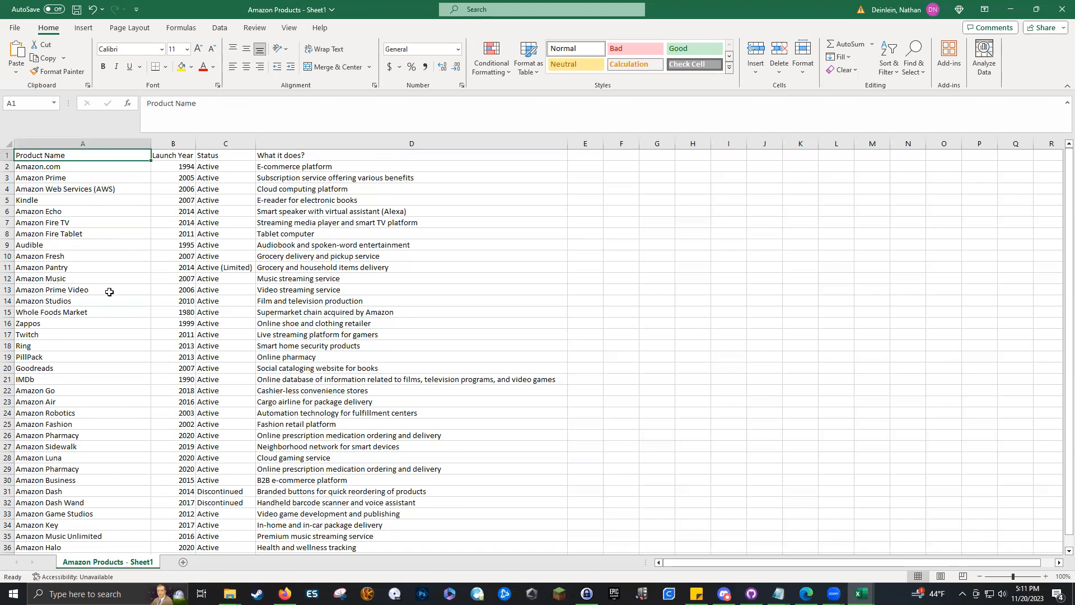
Step: Examine the data in the Product Name and Launch Year columns
left_click(71, 202)
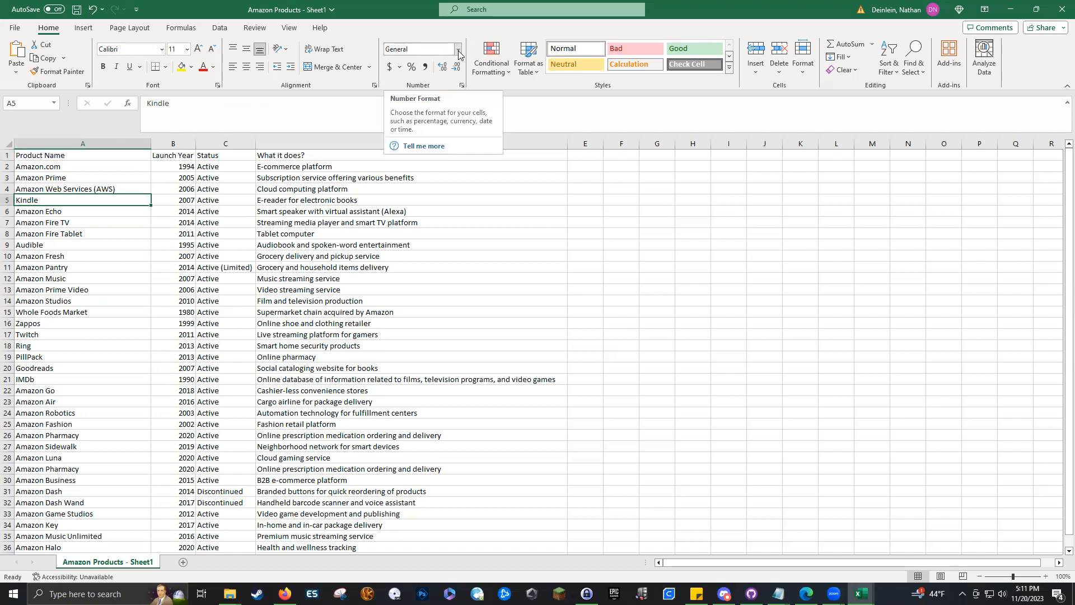
left_click(72, 167)
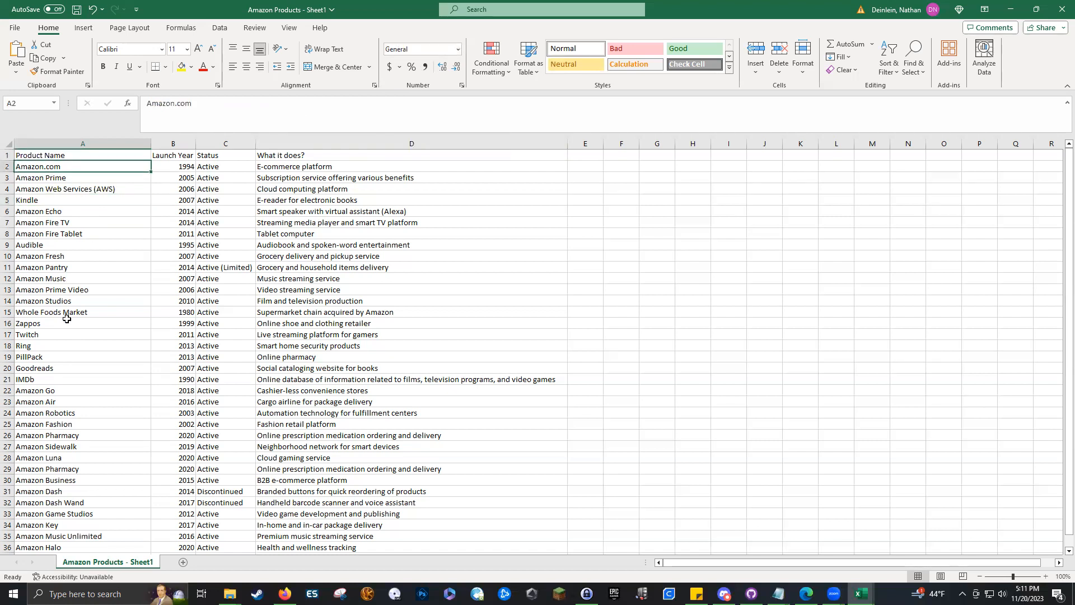
left_click_drag(62, 156, 69, 457)
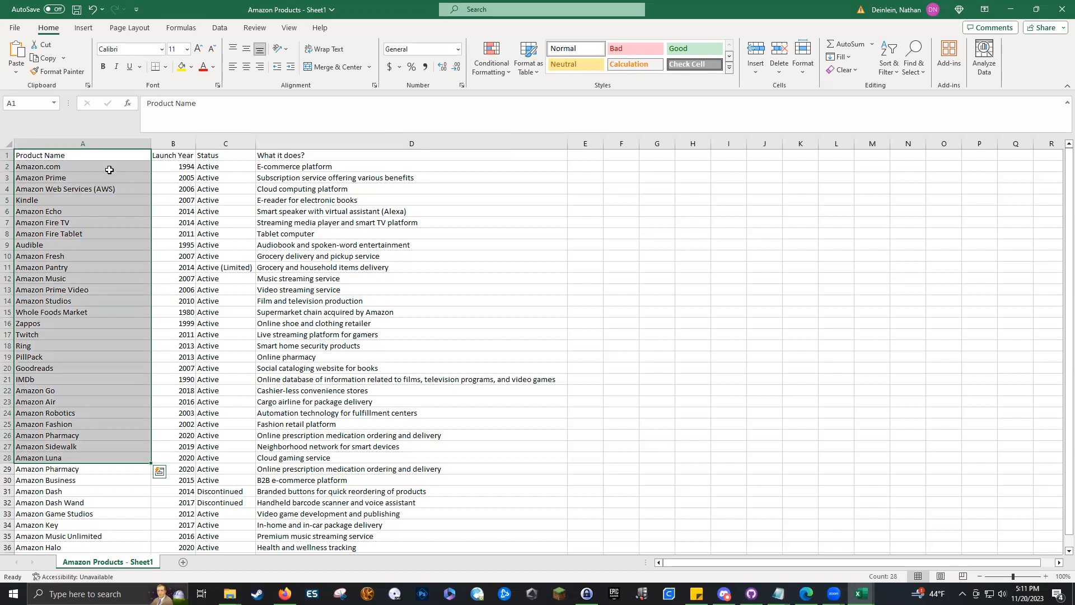
left_click(168, 167)
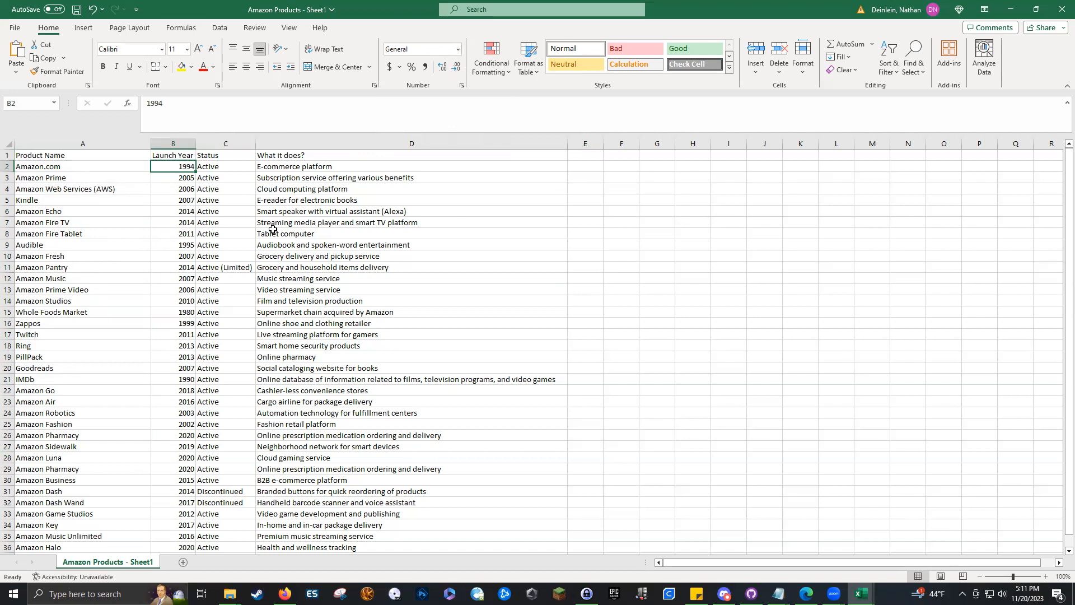
left_click_drag(172, 167, 168, 536)
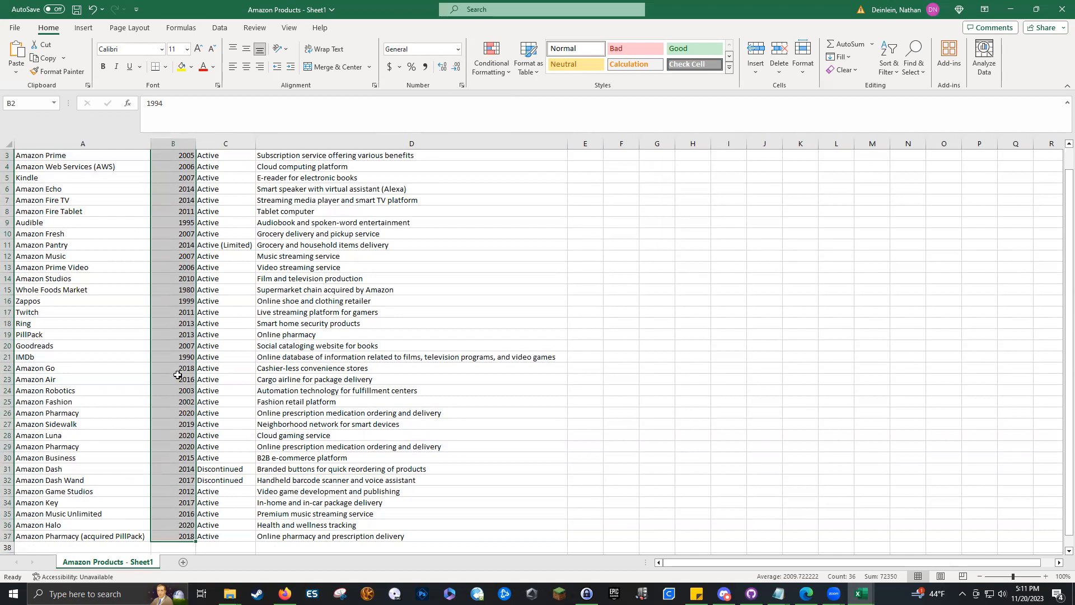
scroll(176, 377, "up", 1)
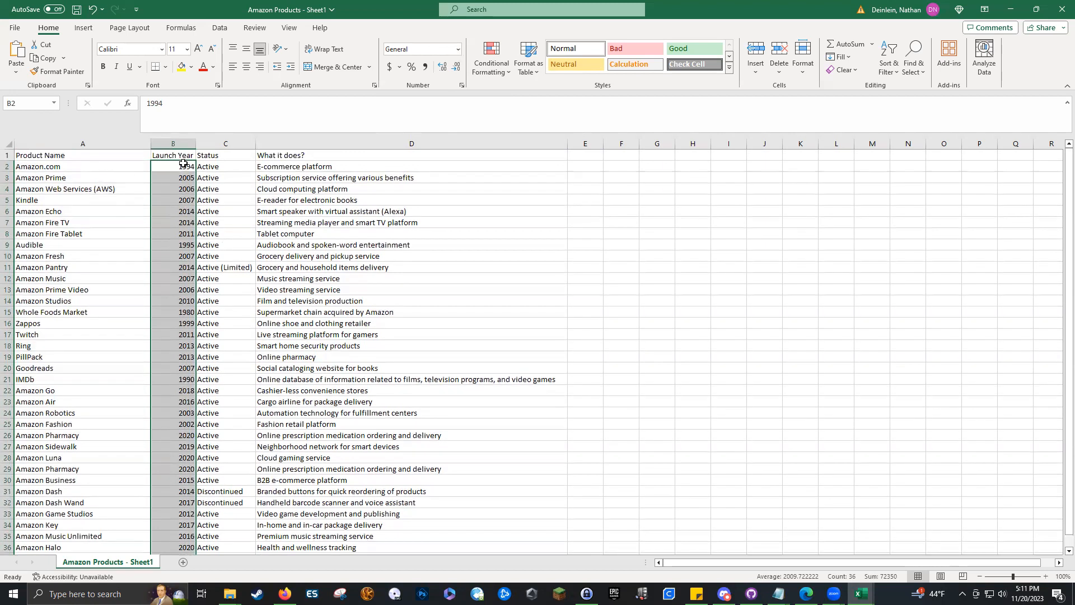
Step: Add filters to the header row and sort the table by Launch Year from smallest to largest
left_click(7, 155)
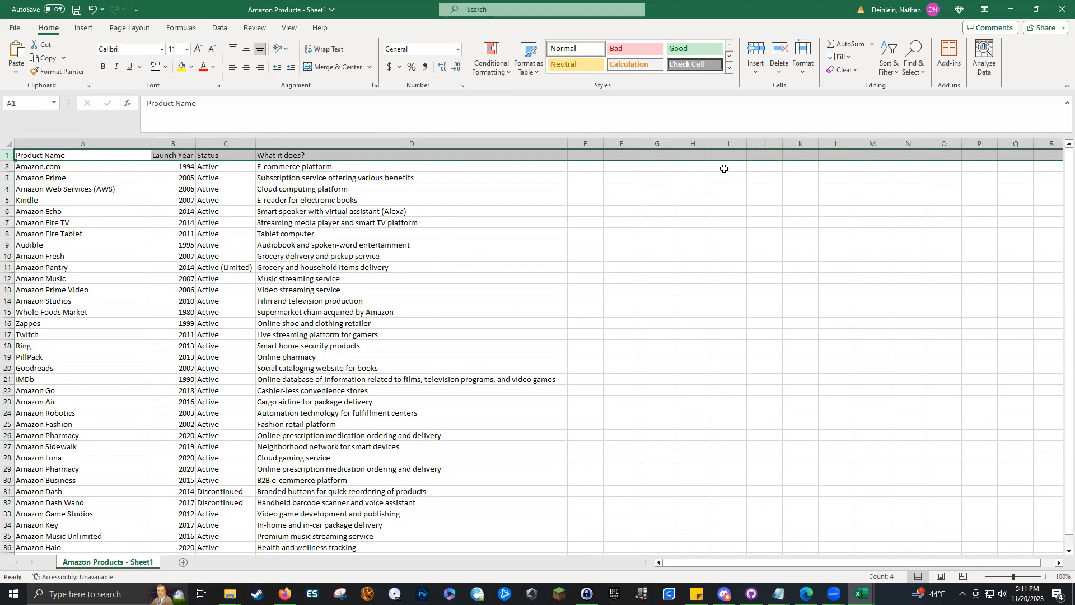
left_click(889, 61)
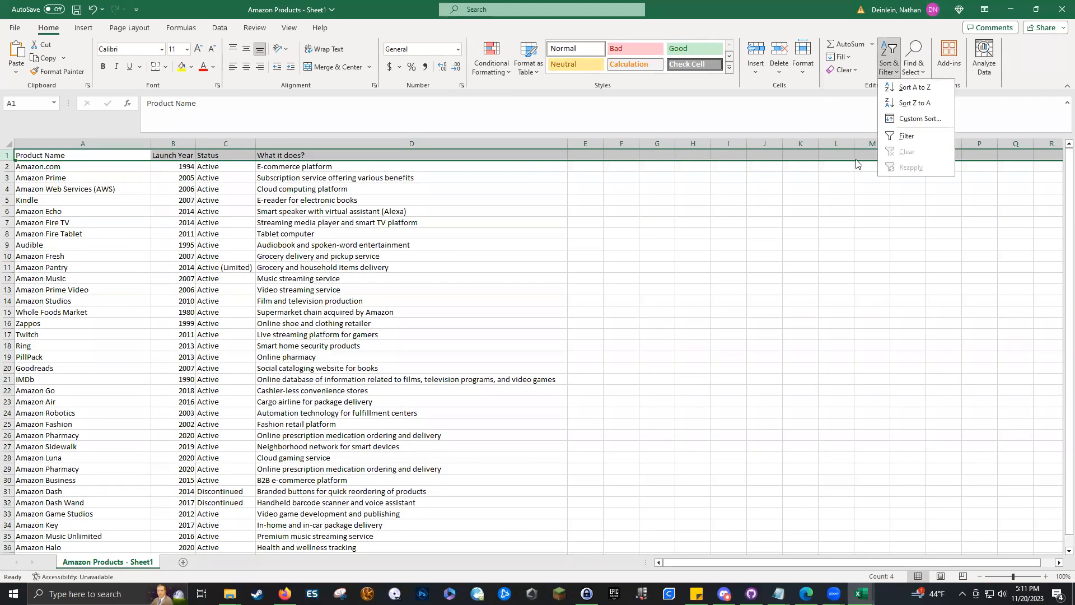
left_click(890, 136)
left_click(190, 155)
left_click(83, 168)
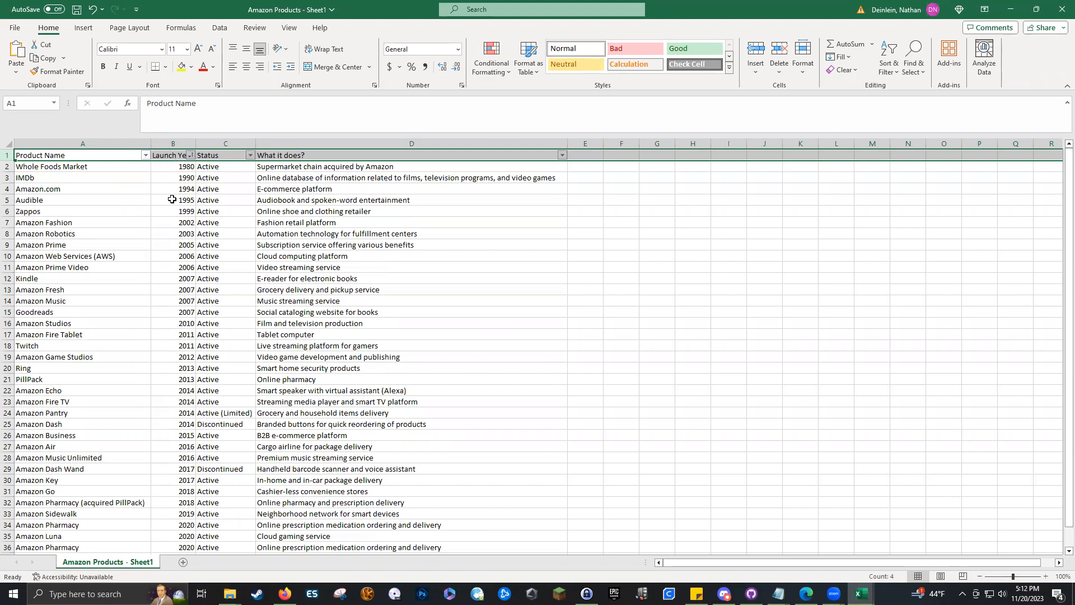
Step: Review the Product Name filter options and the entries in the Status and What it does? columns
left_click(145, 156)
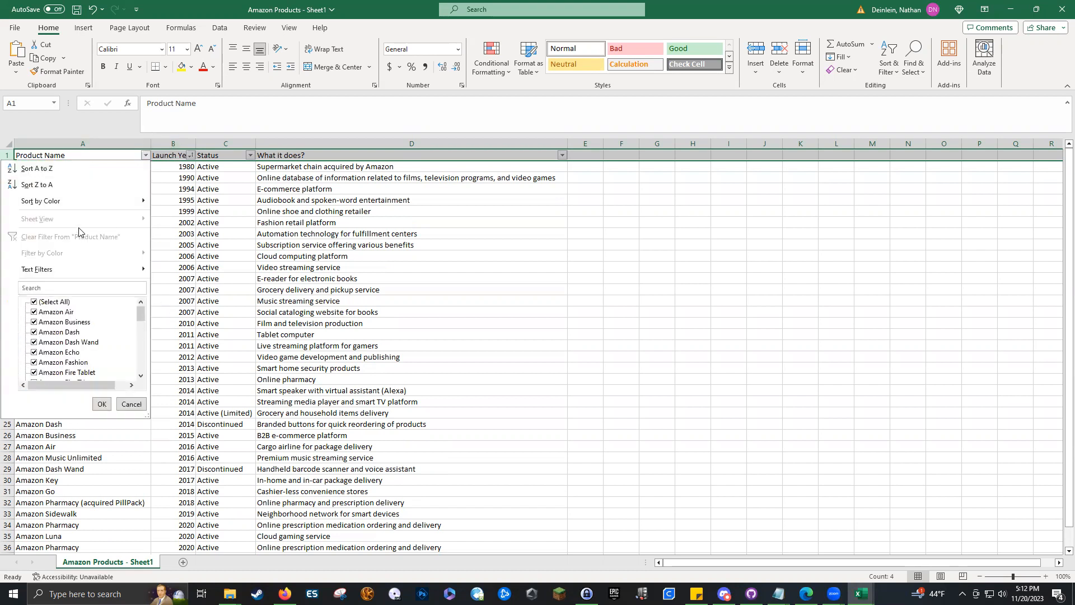
left_click(199, 238)
left_click(215, 168)
left_click(224, 402)
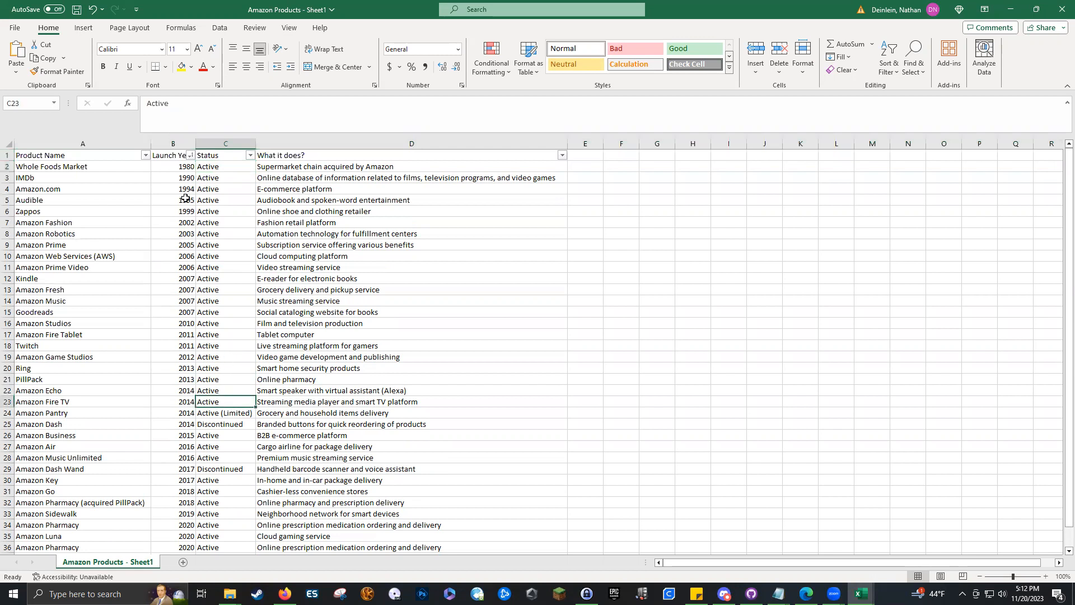
left_click(219, 421)
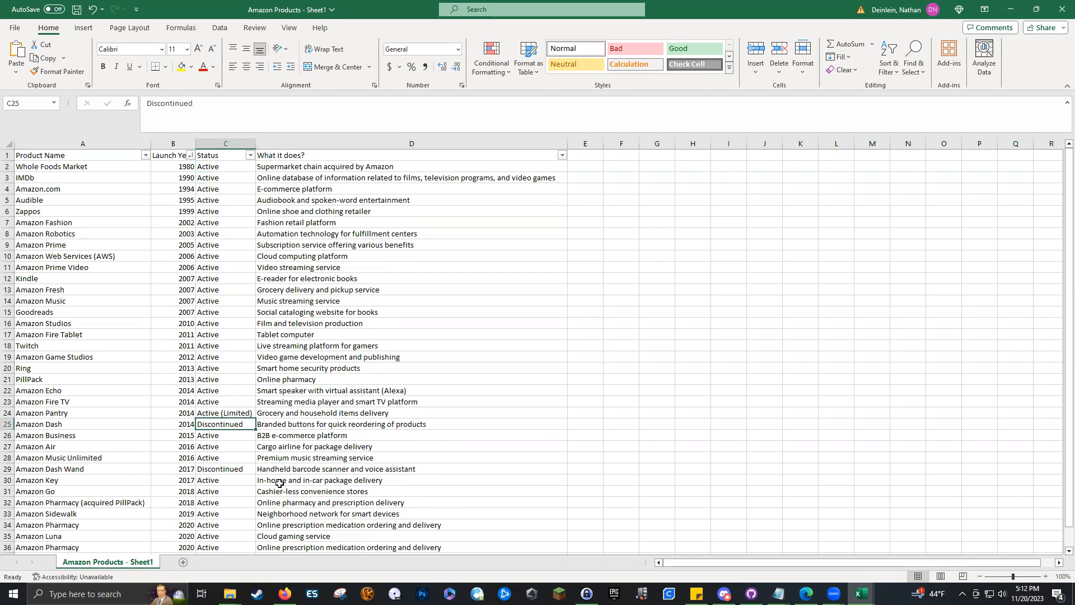
left_click(241, 416)
scroll(210, 478, "down", 11)
scroll(210, 479, "up", 11)
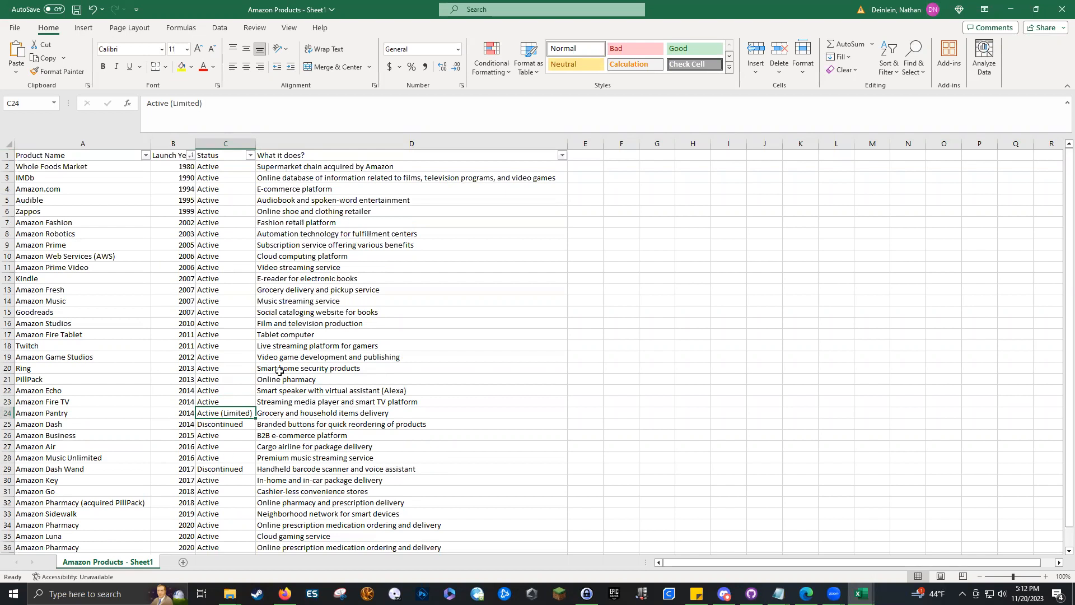
left_click(295, 177)
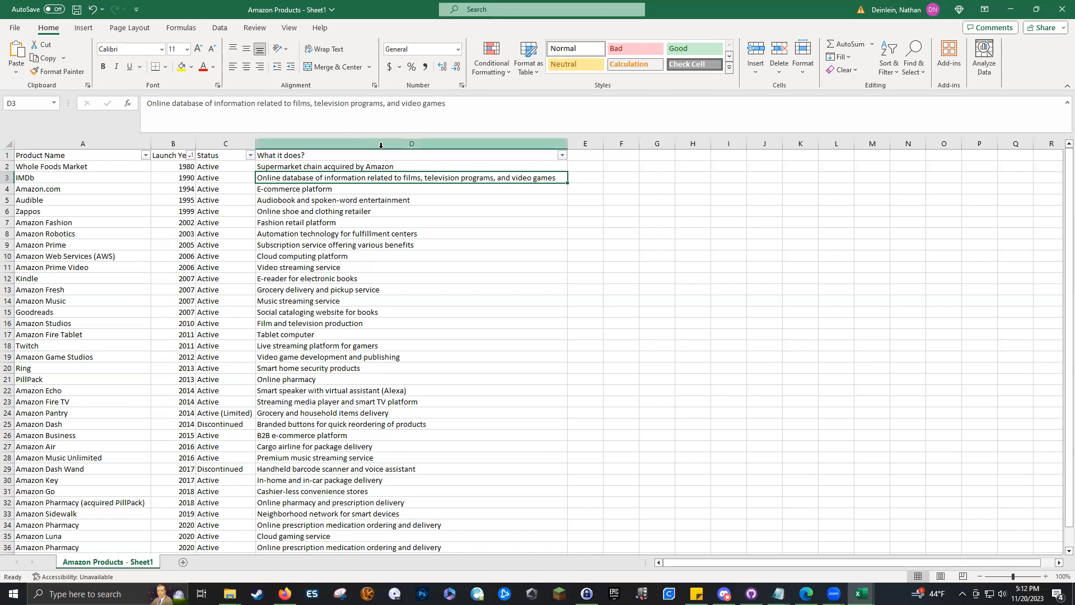
Step: Switch to the MOCK_DATA workbook and examine its header fields from id to ip_address and the customer records below
left_click(862, 594)
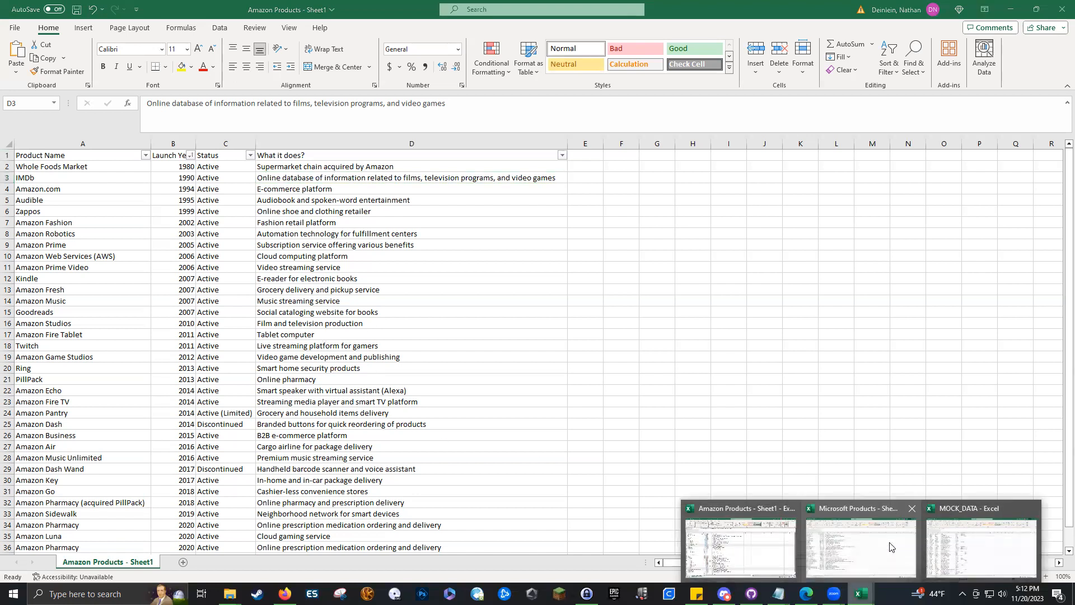
left_click(969, 553)
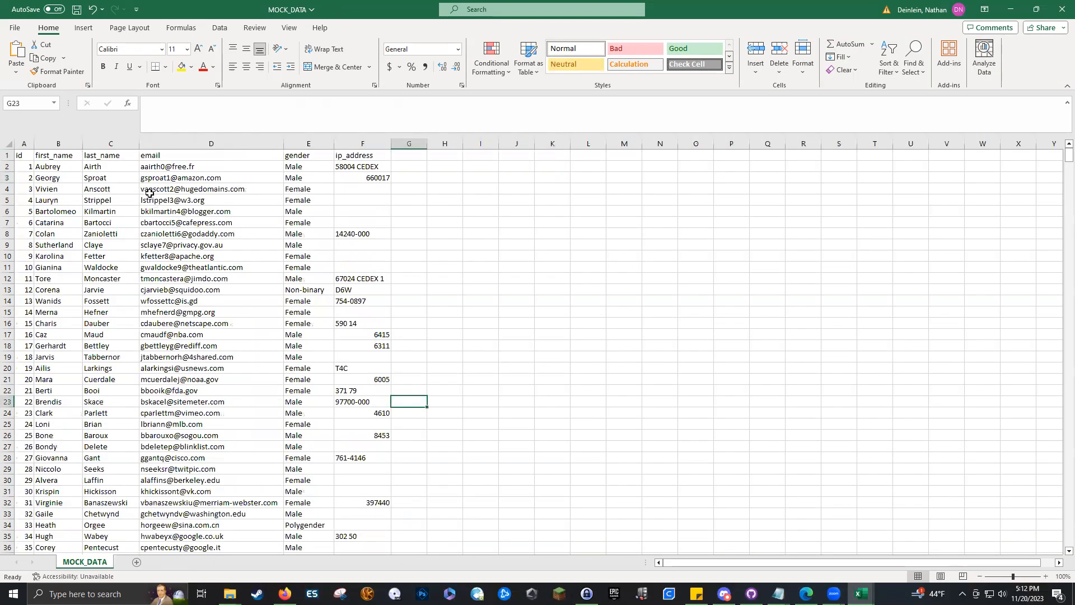
left_click(37, 157)
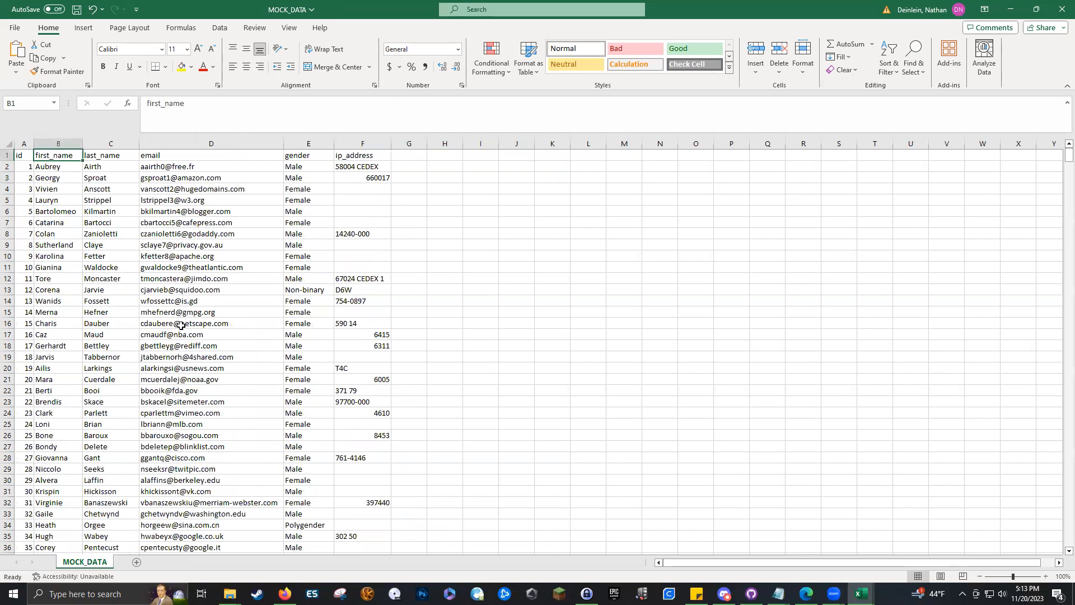
left_click_drag(22, 156, 358, 156)
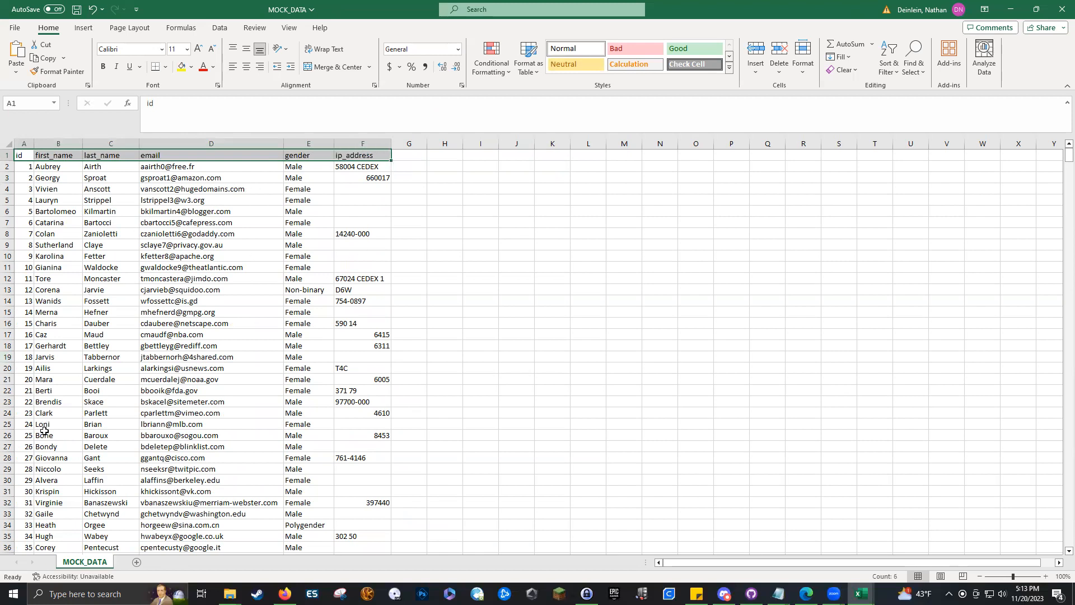
scroll(161, 449, "down", 2)
scroll(161, 449, "down", 1)
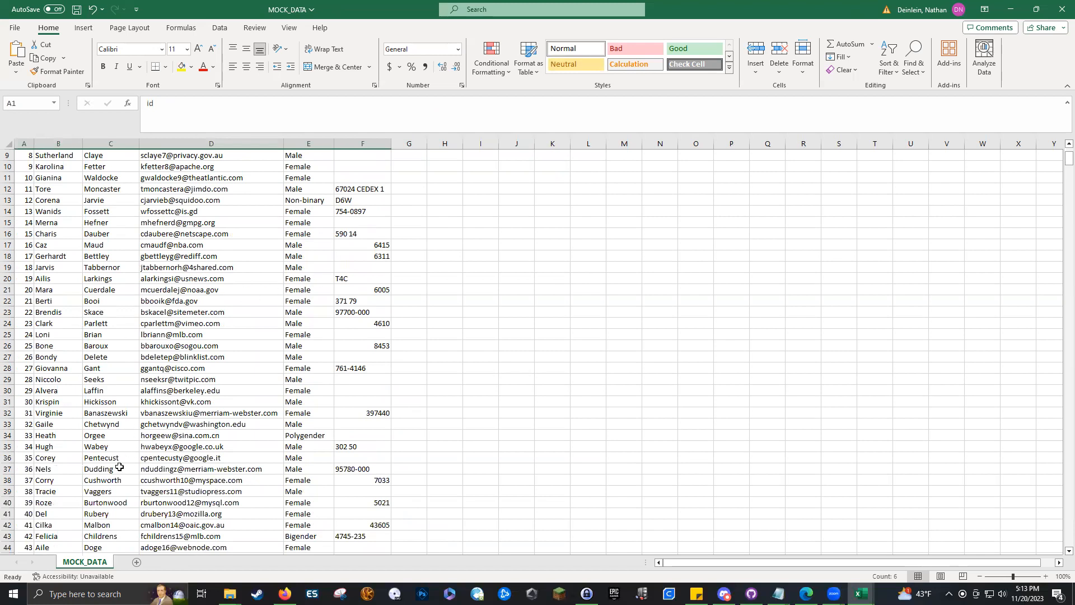
left_click_drag(56, 357, 106, 357)
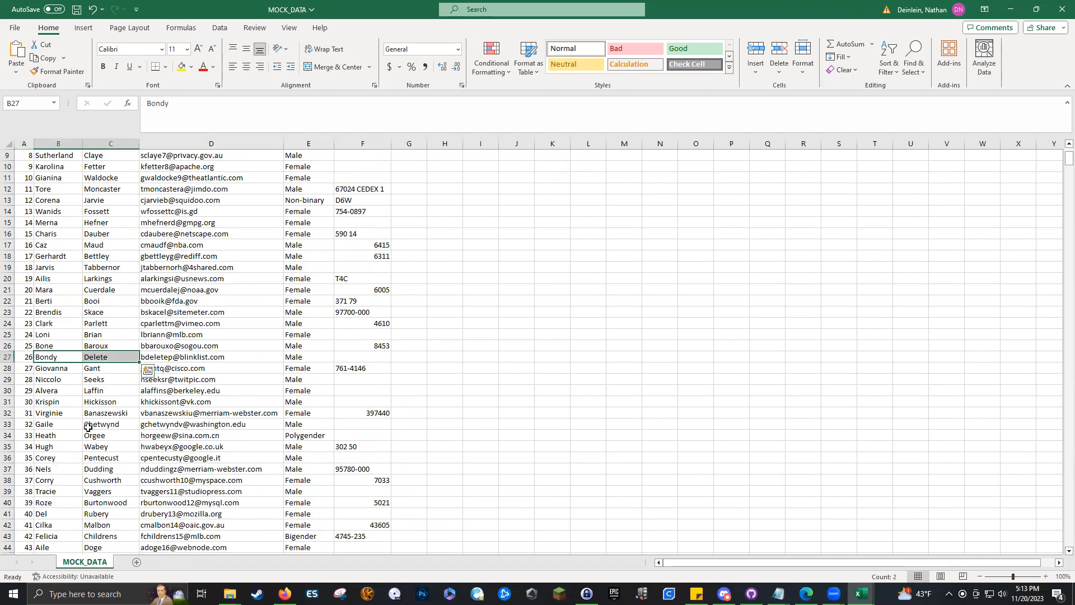
Step: Examine the first_name and last_name entries and the id numbering across the customer records
left_click(110, 345)
left_click(70, 321)
left_click(129, 253)
left_click(107, 188)
scroll(185, 336, "up", 3)
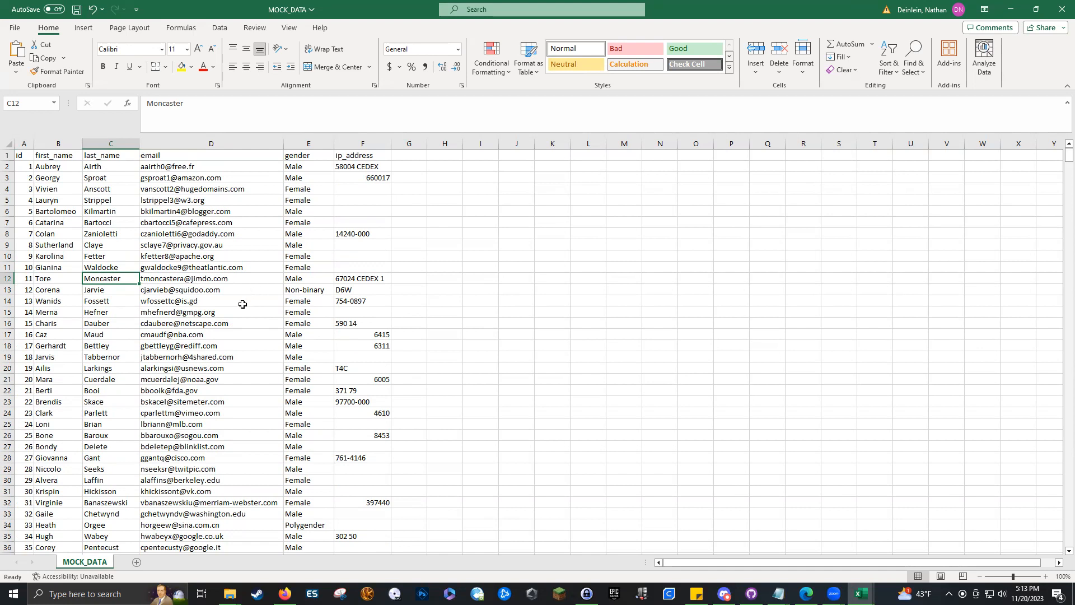
left_click(19, 159)
scroll(34, 246, "down", 5)
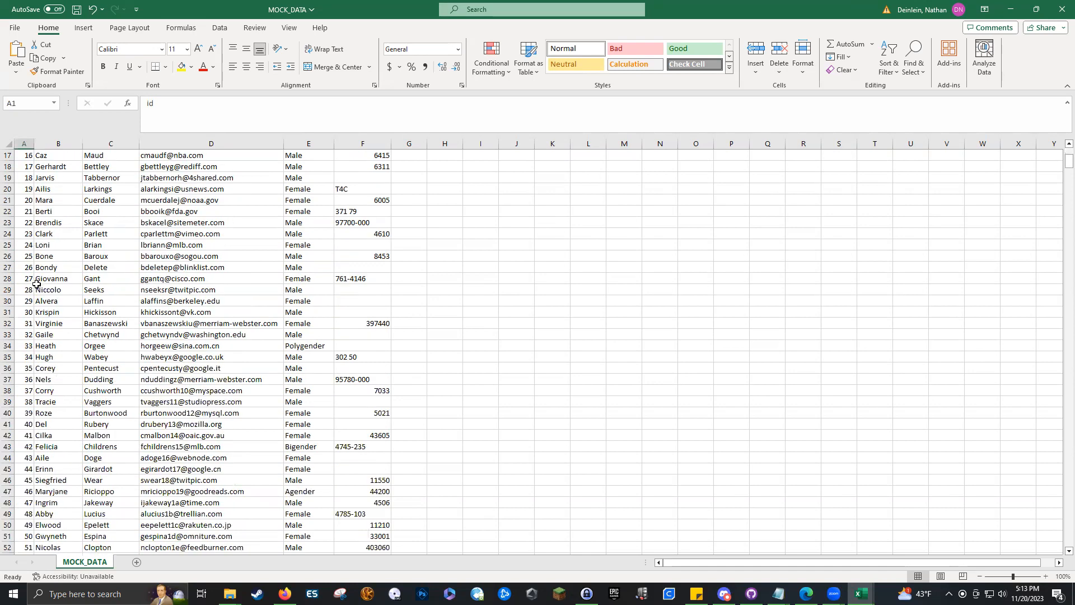
scroll(36, 284, "down", 20)
scroll(30, 341, "down", 20)
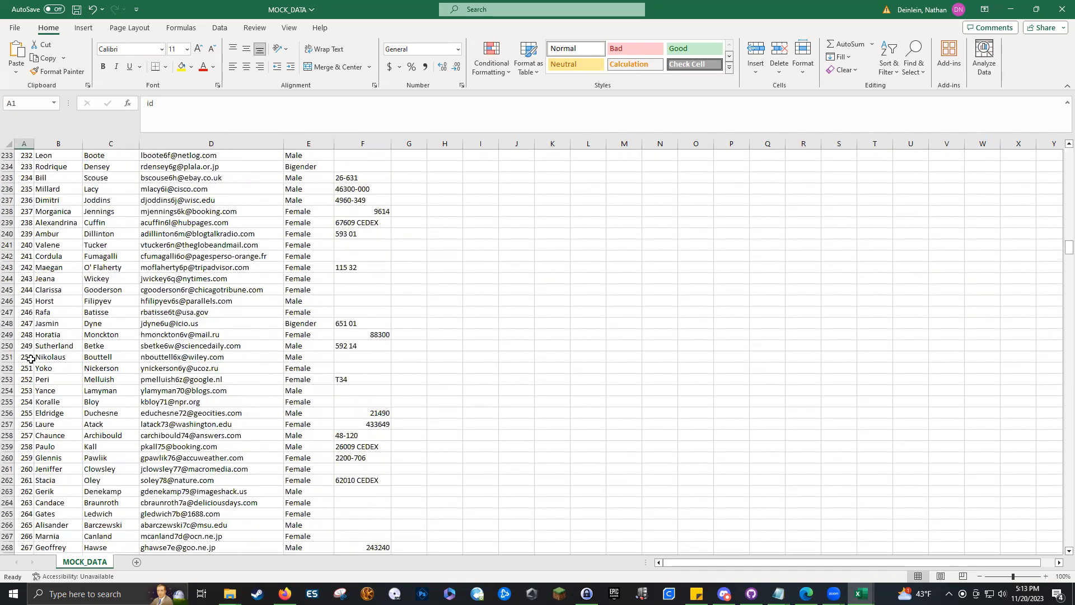
scroll(31, 359, "up", 20)
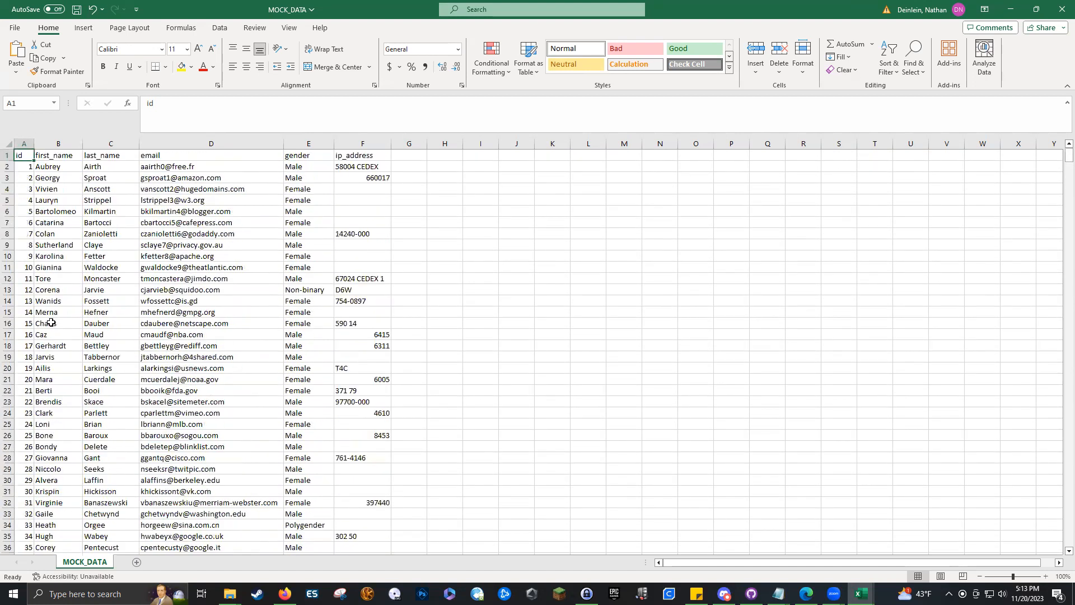
Step: Examine the last_name, email and ip_address columns of the customer records for inconsistent or blank entries
left_click_drag(109, 186, 121, 178)
left_click(116, 166)
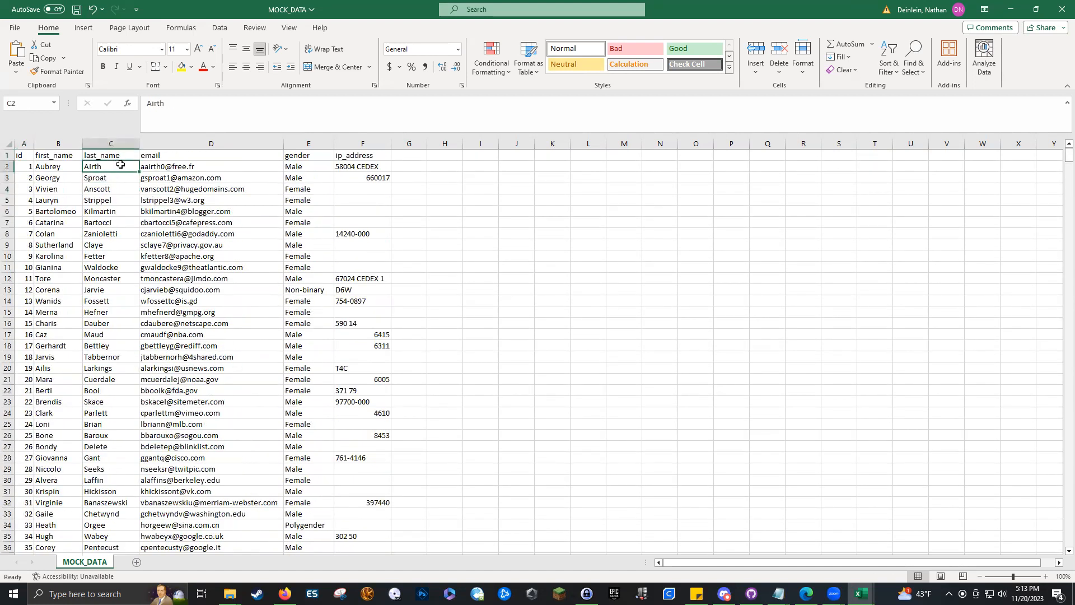
left_click(225, 180)
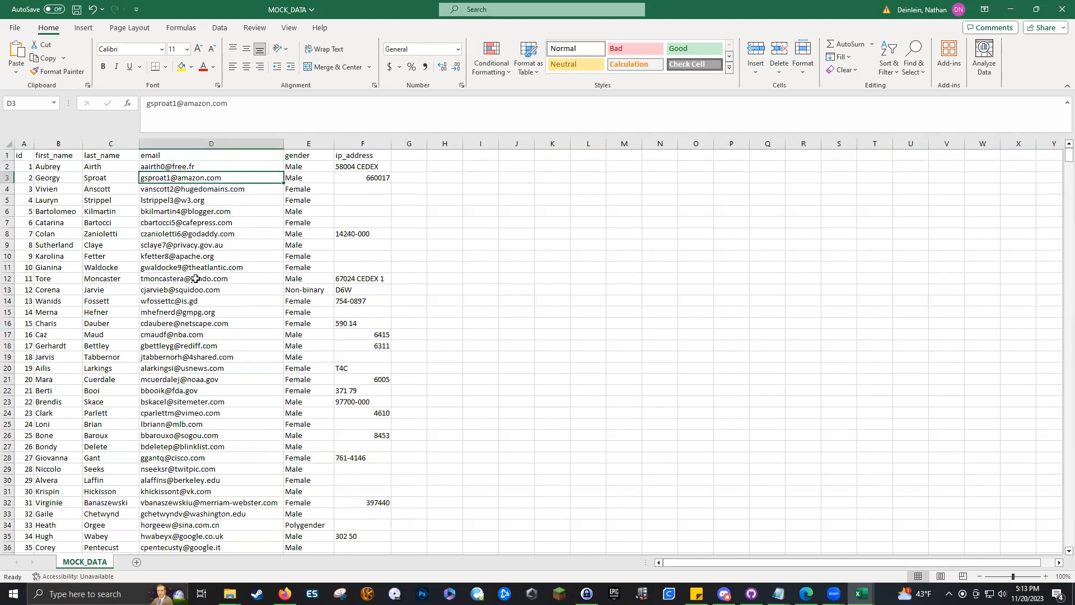
left_click(344, 168)
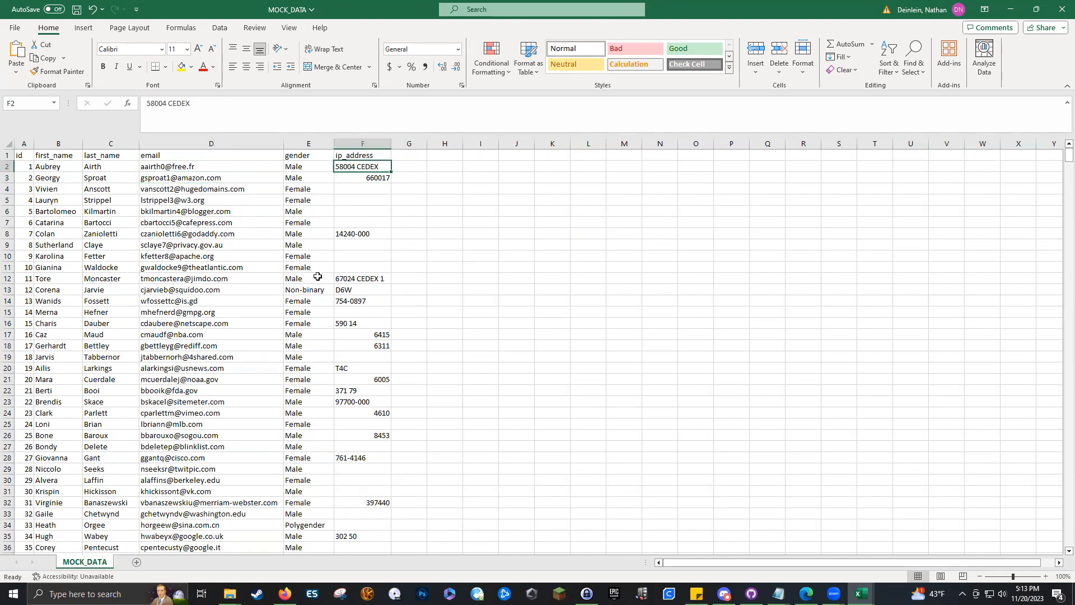
left_click_drag(355, 189, 353, 256)
left_click_drag(339, 314, 343, 245)
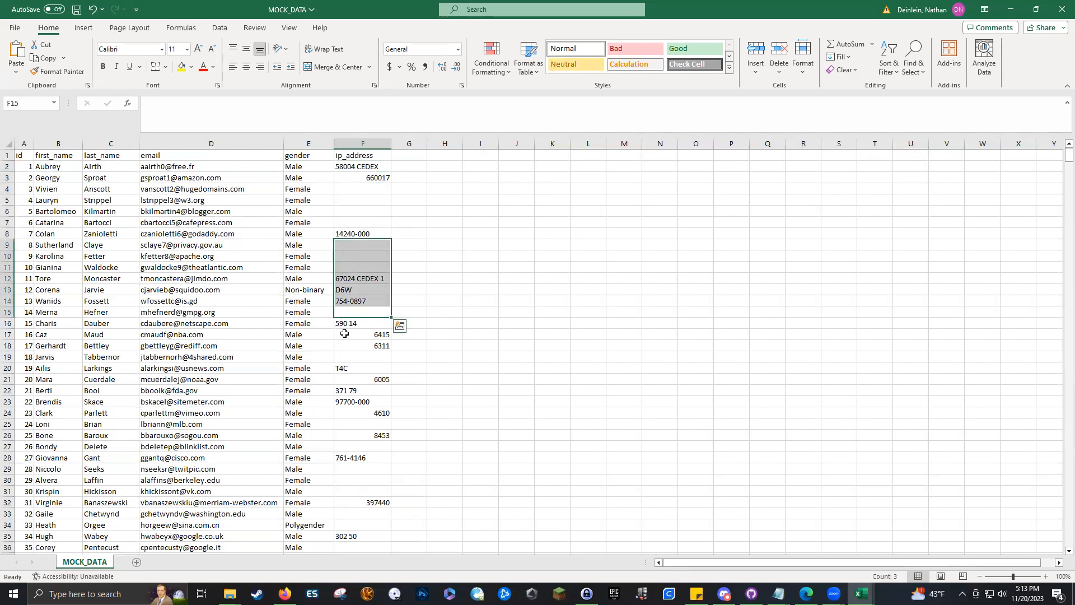
left_click(345, 335)
left_click(348, 367)
left_click(348, 401)
left_click(348, 445)
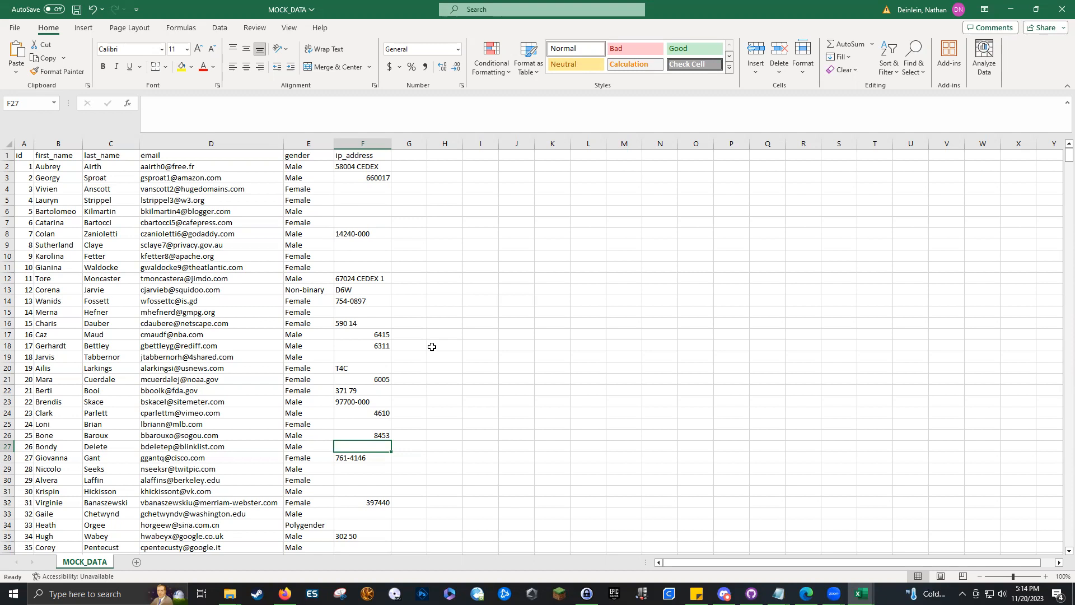
Step: Delete the ip_address column from the customer table
right_click(362, 144)
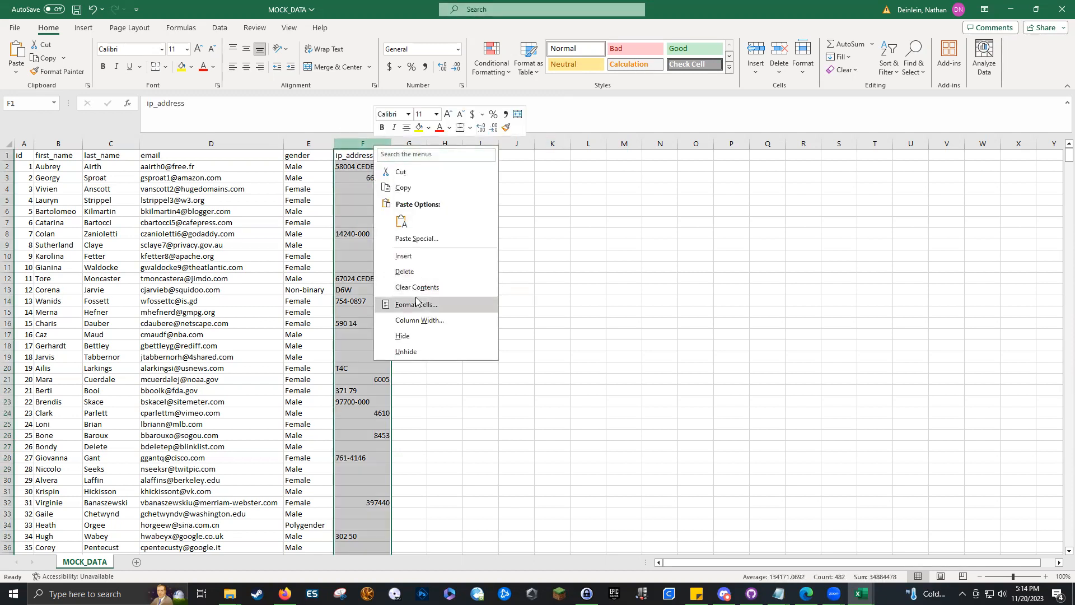
left_click(416, 273)
left_click(308, 357)
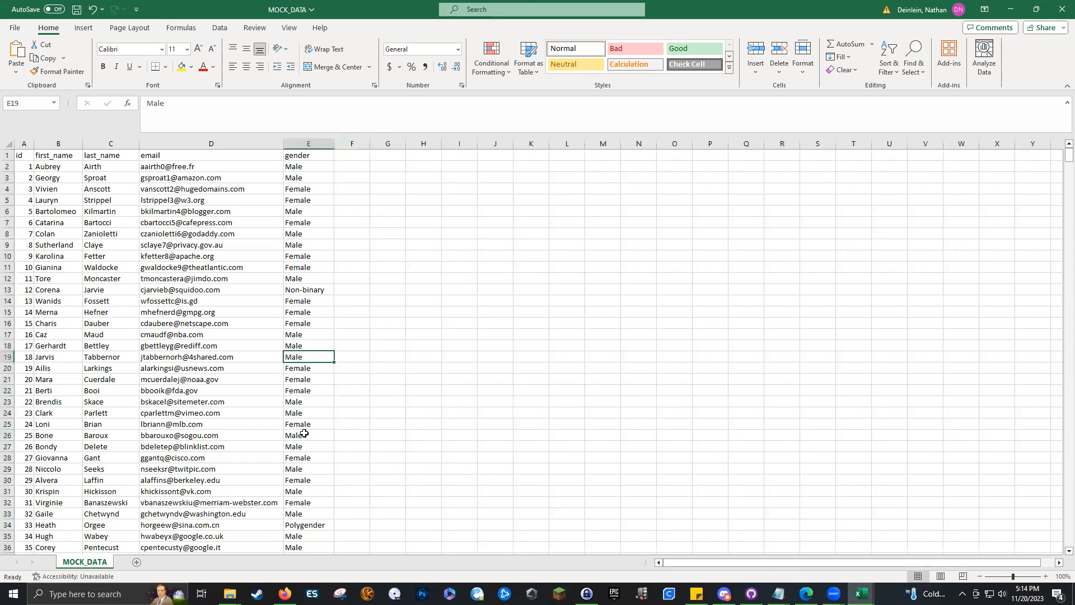
left_click(118, 199)
left_click_drag(25, 155, 308, 536)
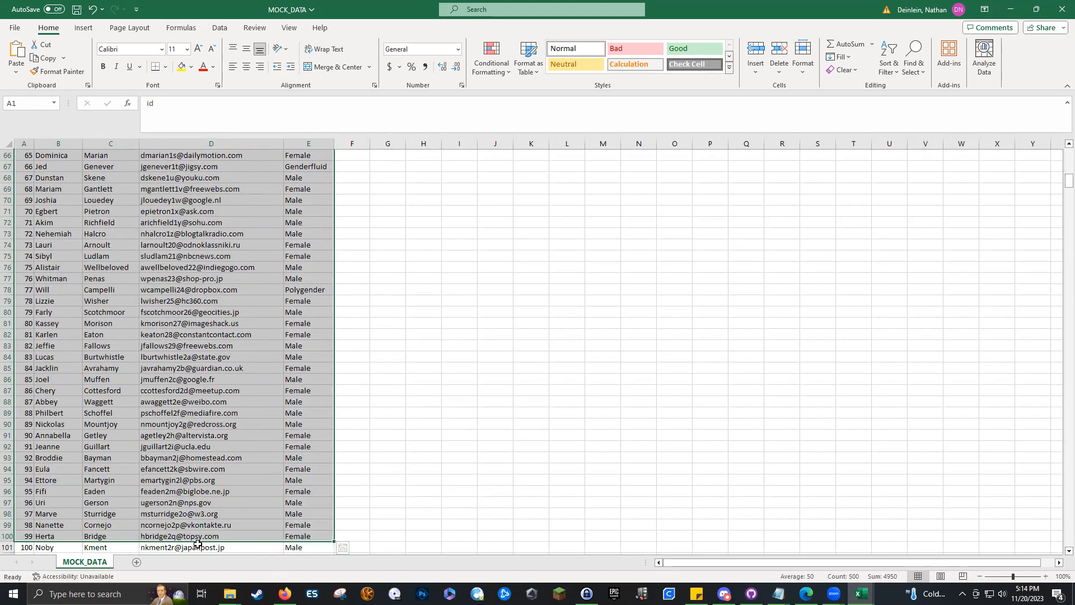
scroll(234, 484, "up", 20)
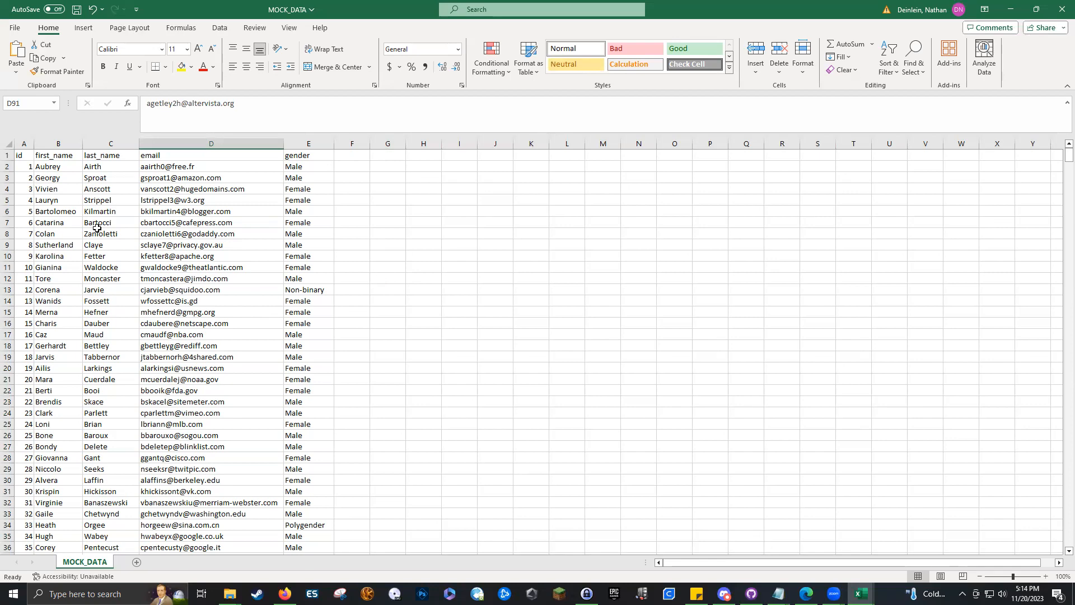
Step: Copy the customer table from id to gender through row 1001 and paste it into a new sheet of the Amazon Products workbook
left_click_drag(23, 156, 306, 524)
key("ctrl+c")
left_click(860, 594)
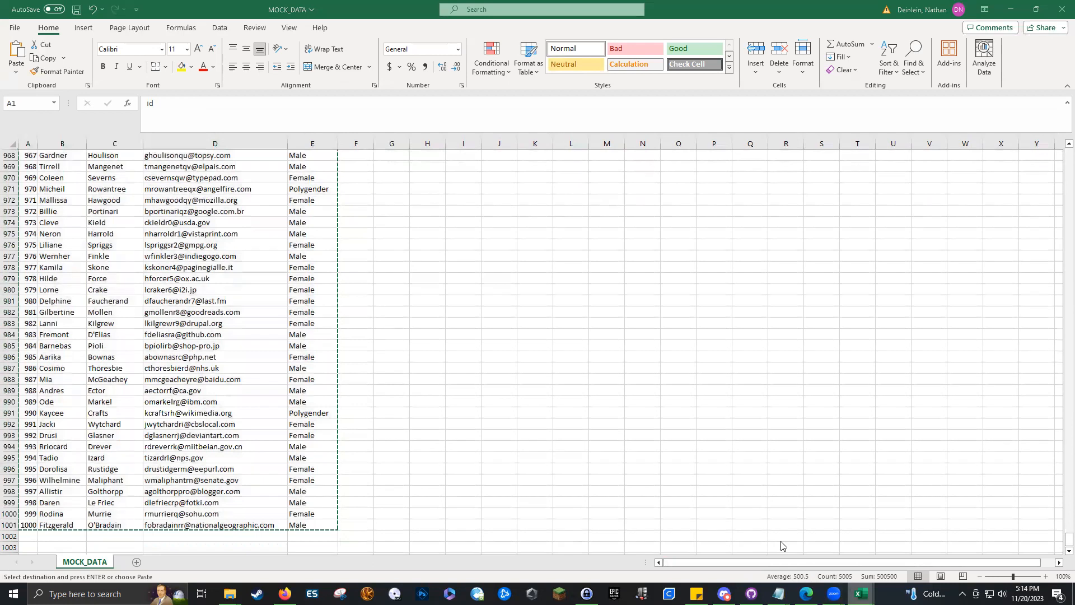
left_click(742, 540)
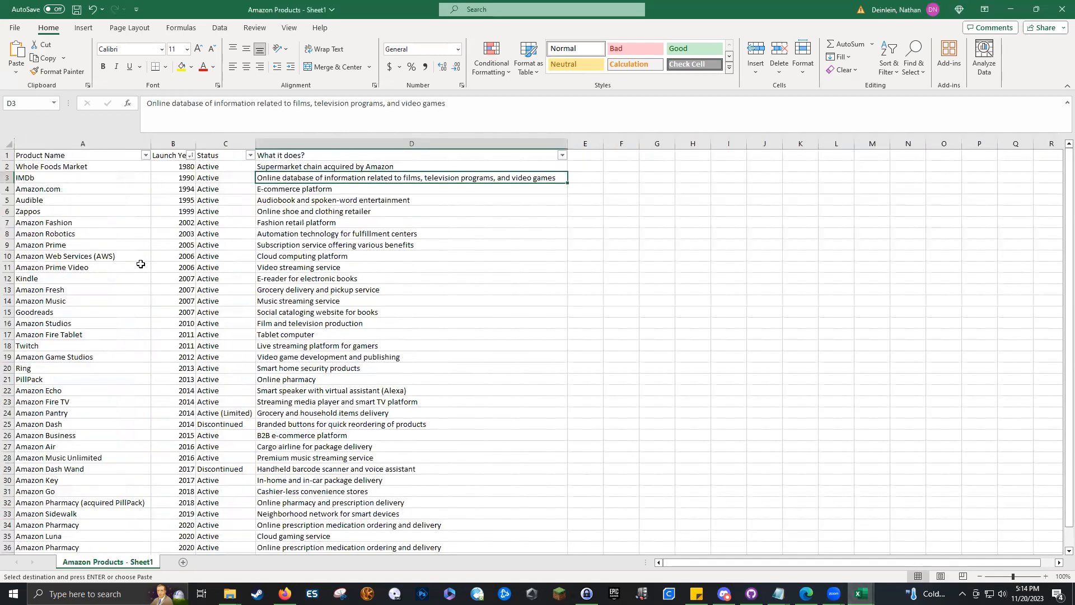
left_click(183, 561)
key("ctrl+v")
Step: Autofit the width of all columns on the pasted customer sheet
left_click(391, 222)
left_click(218, 156)
left_click(7, 147)
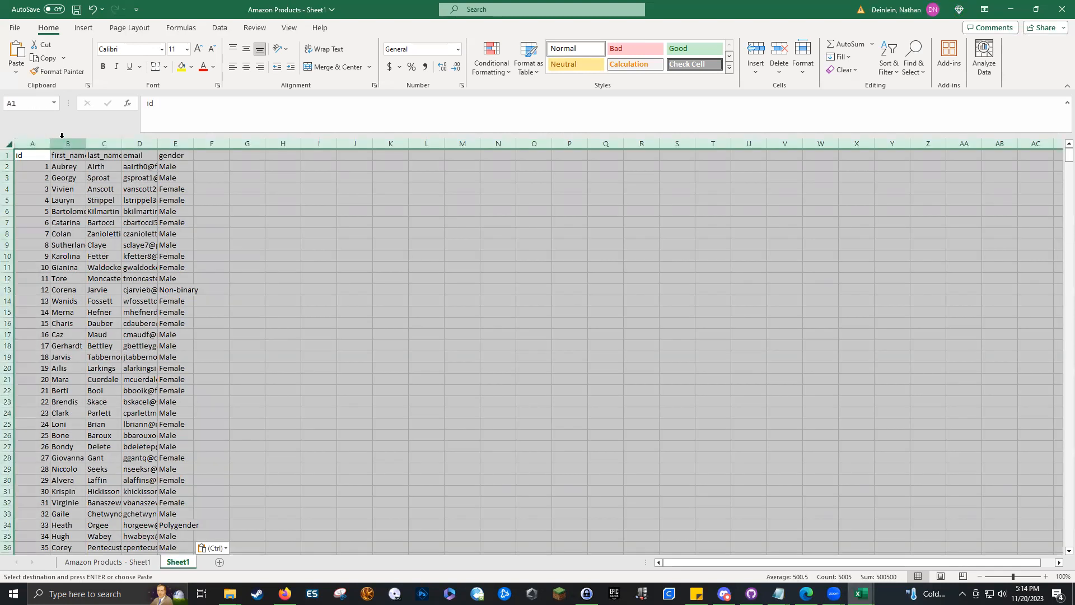
double_click(50, 144)
left_click(359, 221)
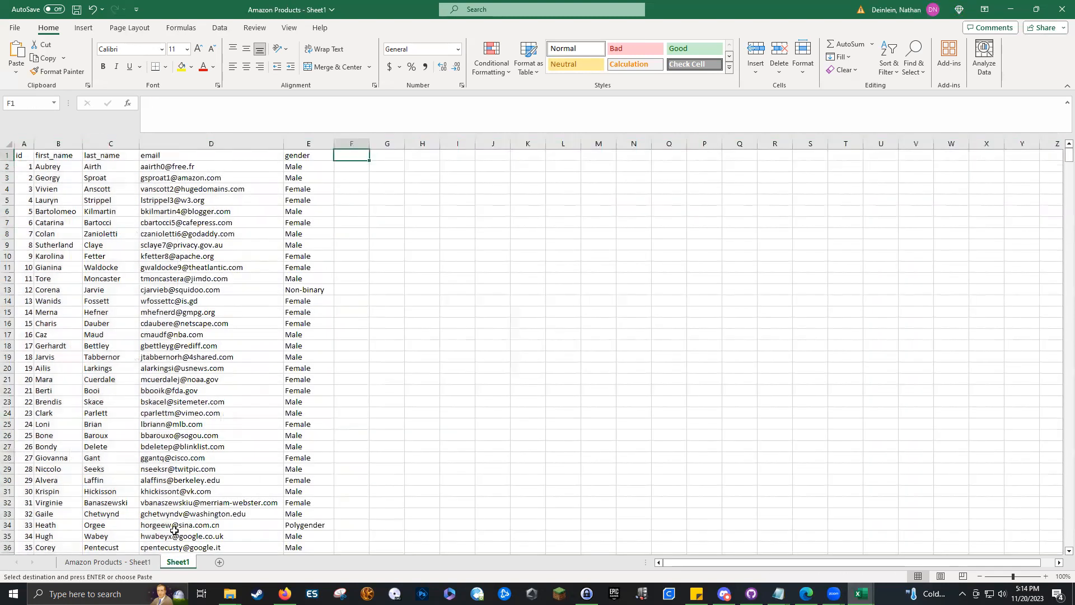
Step: Insert a blank column before Product Name on the Amazon Products - Sheet1 sheet
left_click(108, 562)
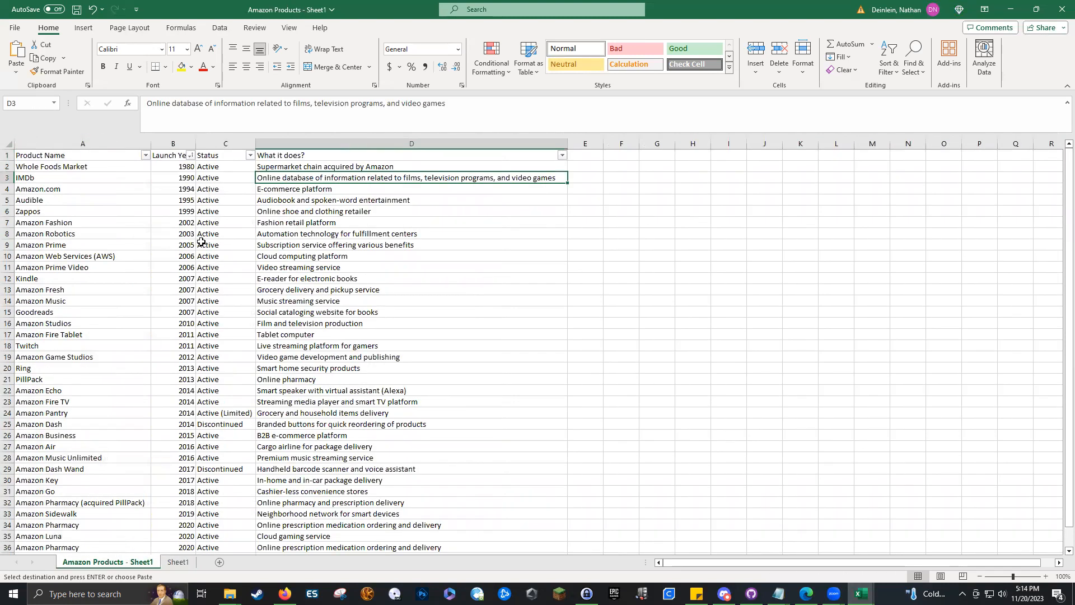
left_click(50, 144)
right_click(50, 144)
left_click(128, 257)
left_click(34, 167)
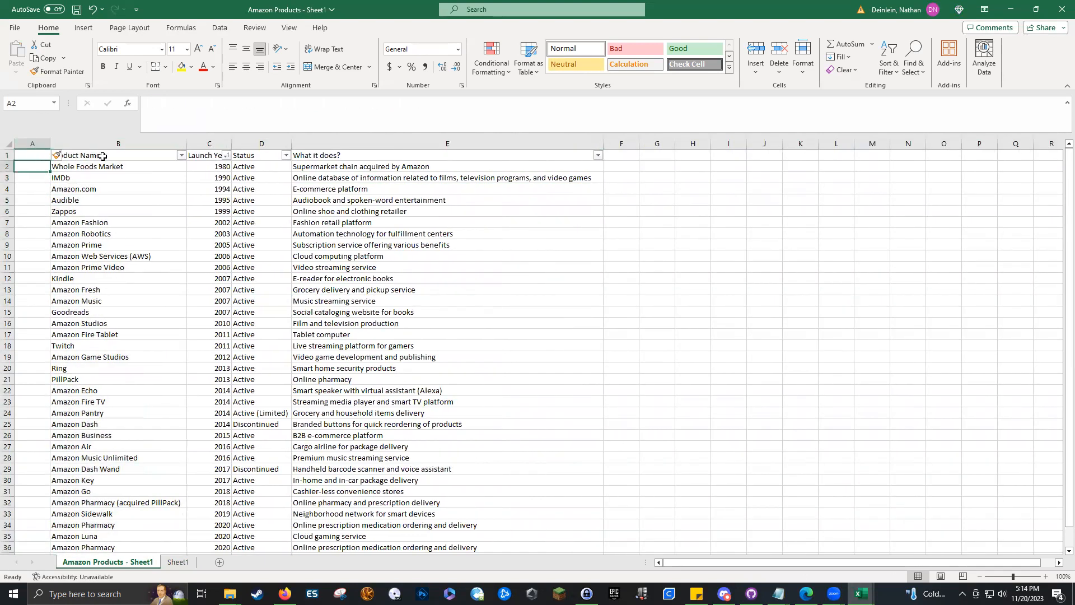
Step: Examine the Product Name column down to its last row for repeated entries such as Amazon Pharmacy
left_click(102, 156)
left_click(110, 210)
left_click(124, 345)
left_click(136, 435)
scroll(142, 466, "down", 10)
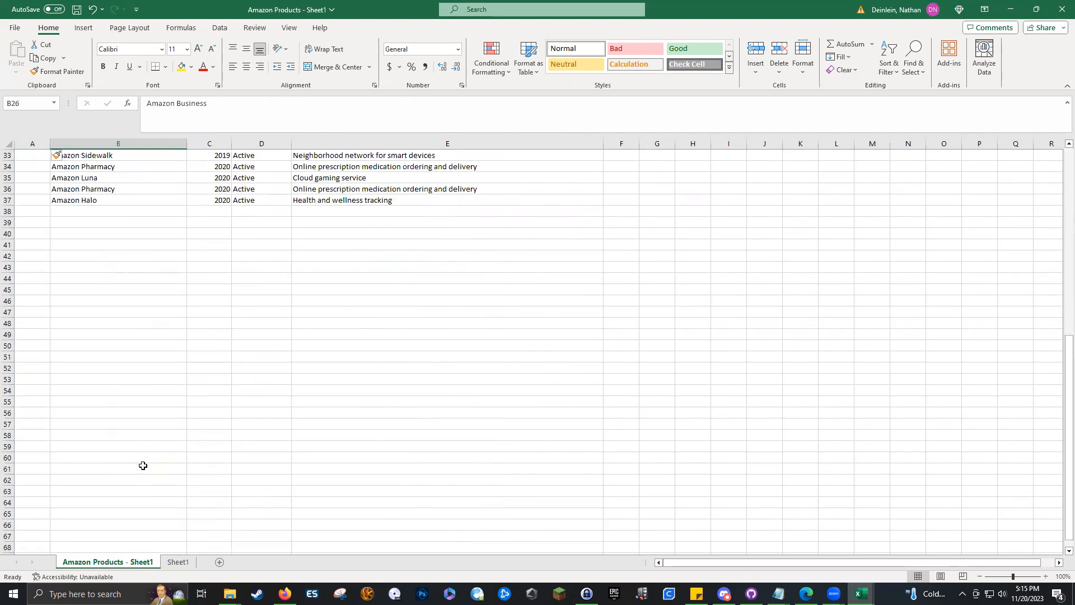
scroll(144, 465, "up", 5)
left_click(121, 323)
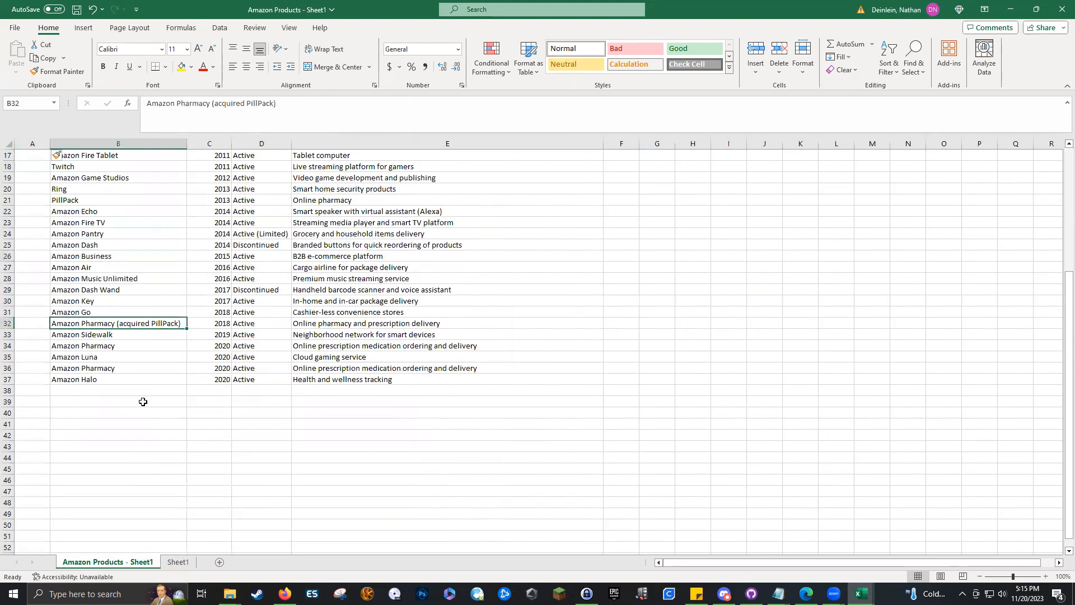
left_click(129, 347)
left_click(137, 376)
left_click(150, 367)
left_click(155, 347)
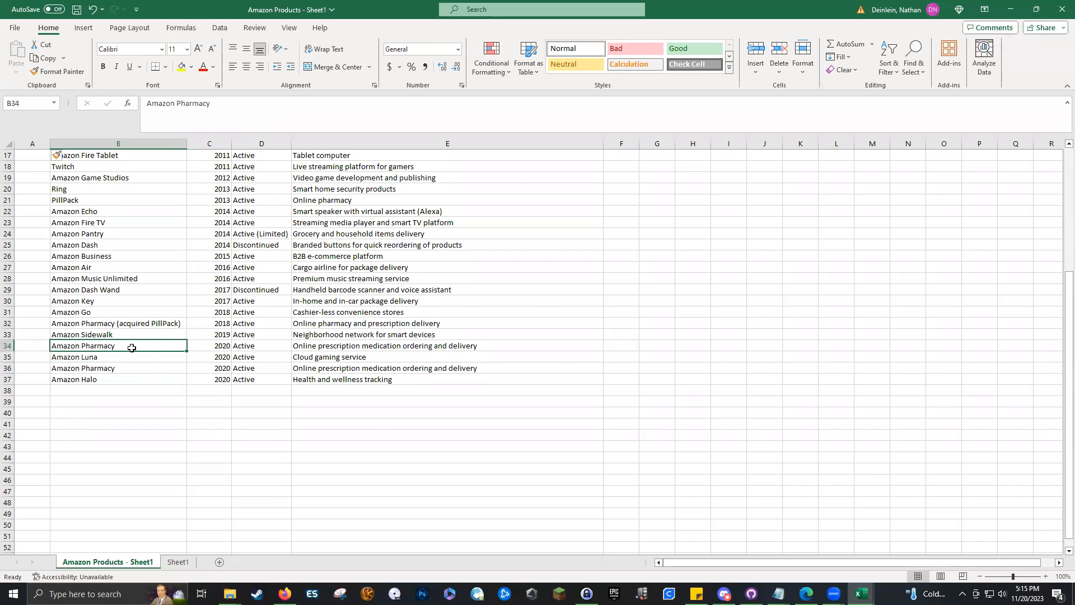
scroll(176, 326, "up", 5)
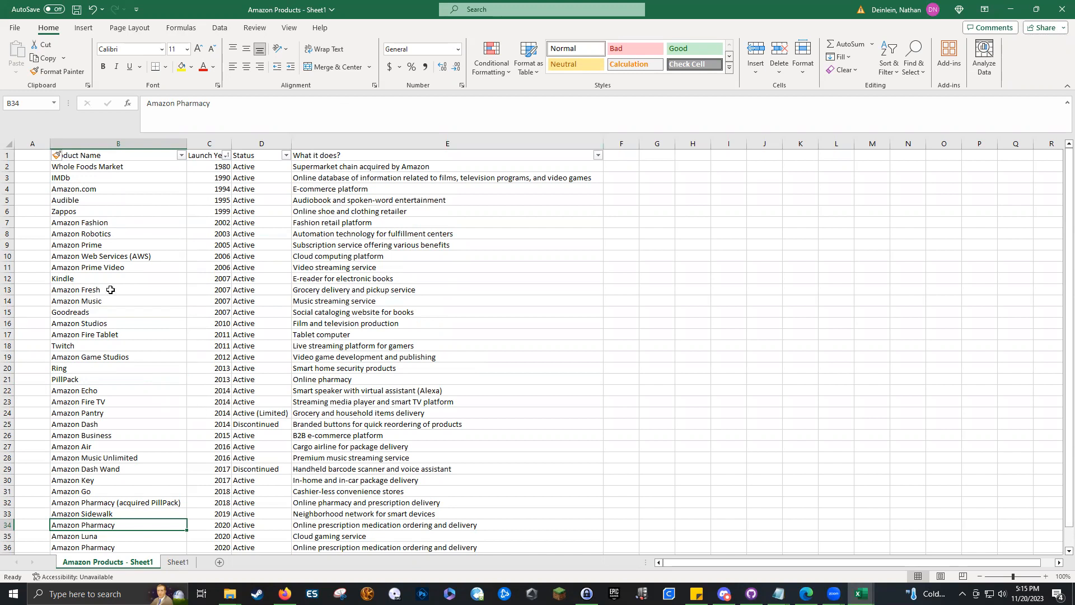
Step: Highlight duplicate values in the Product Name column with Light Red Fill with Dark Red Text and check the marked cells
left_click(121, 144)
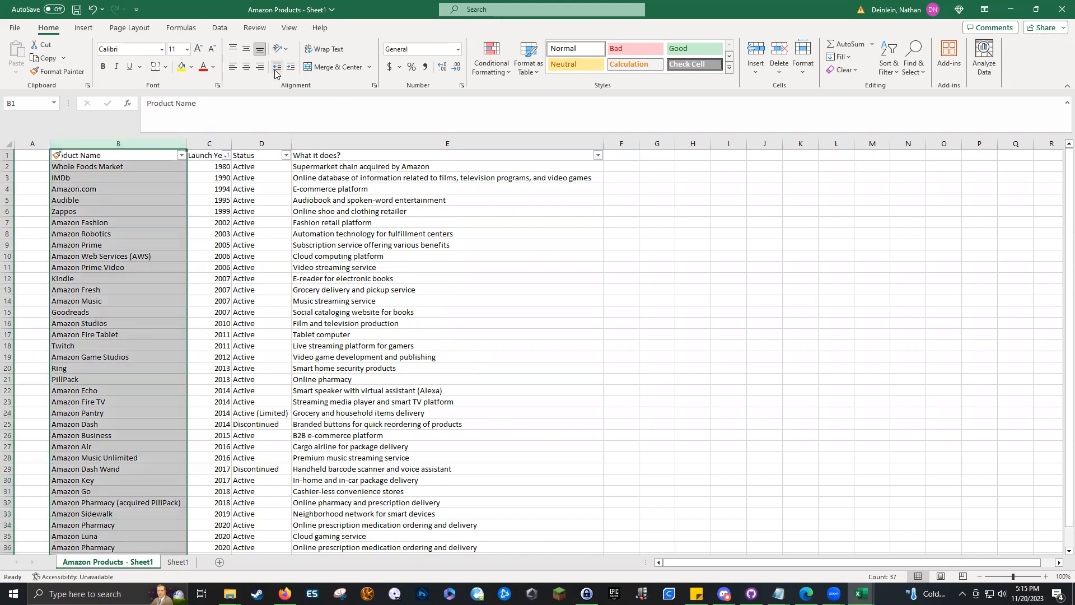
left_click(491, 63)
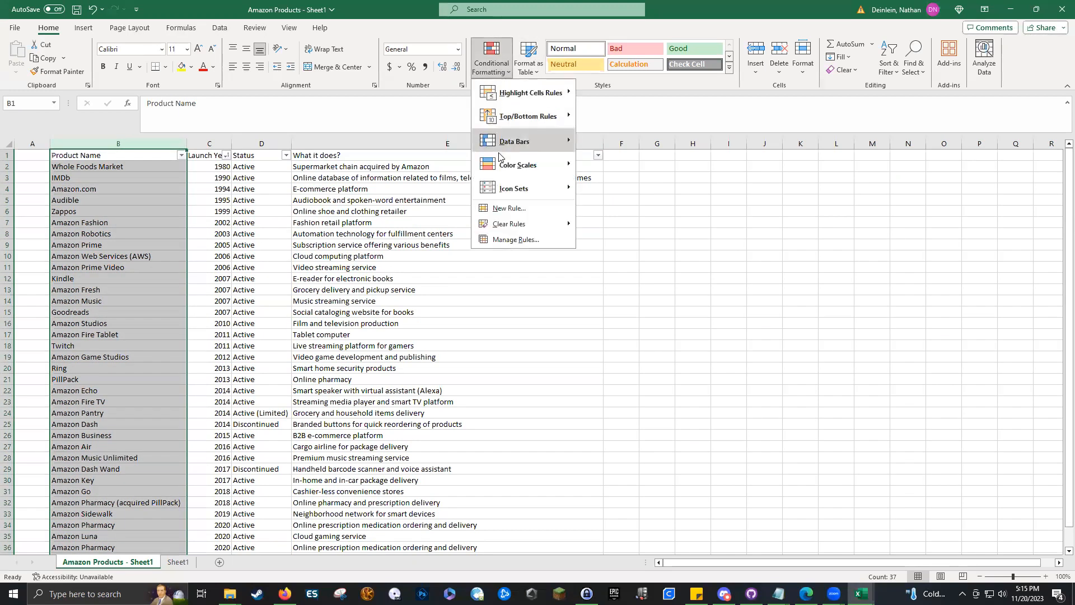
mouse_move(535, 93)
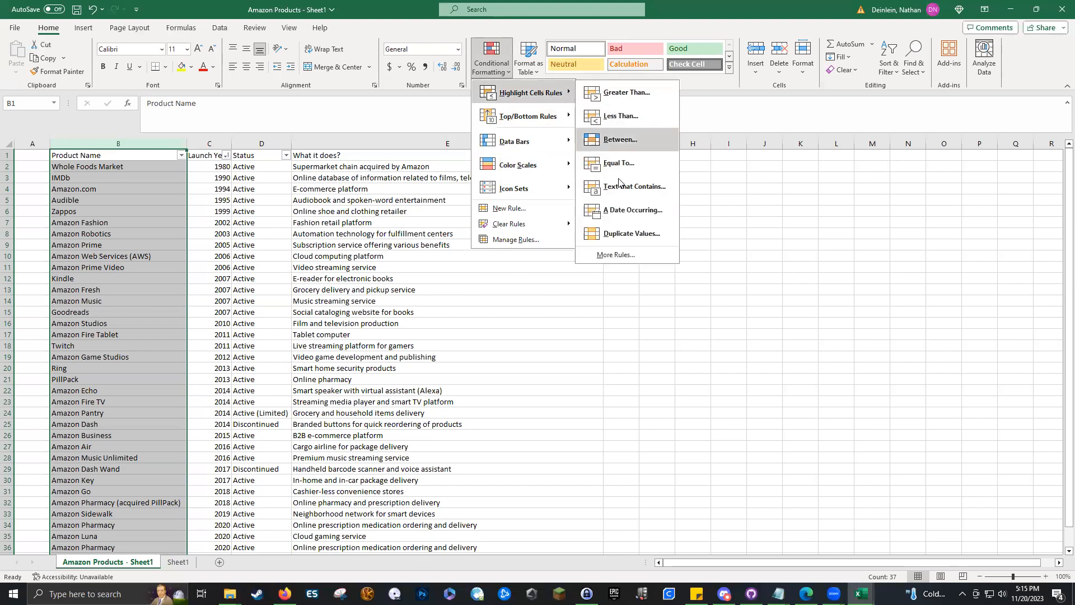
left_click(632, 233)
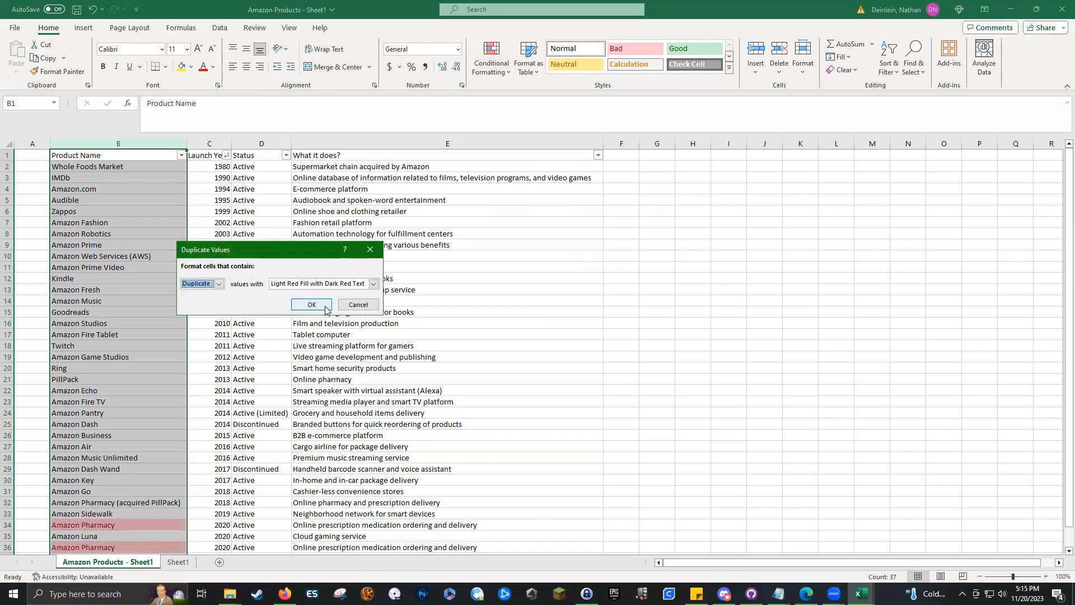
left_click(325, 308)
left_click(353, 345)
scroll(146, 362, "down", 5)
left_click(144, 348)
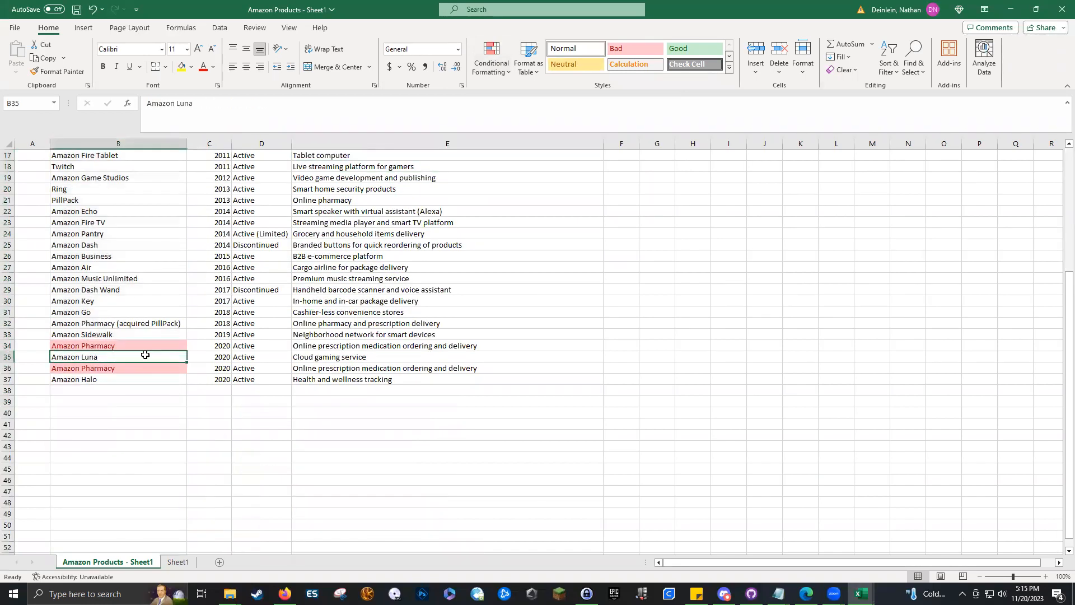
left_click(158, 289)
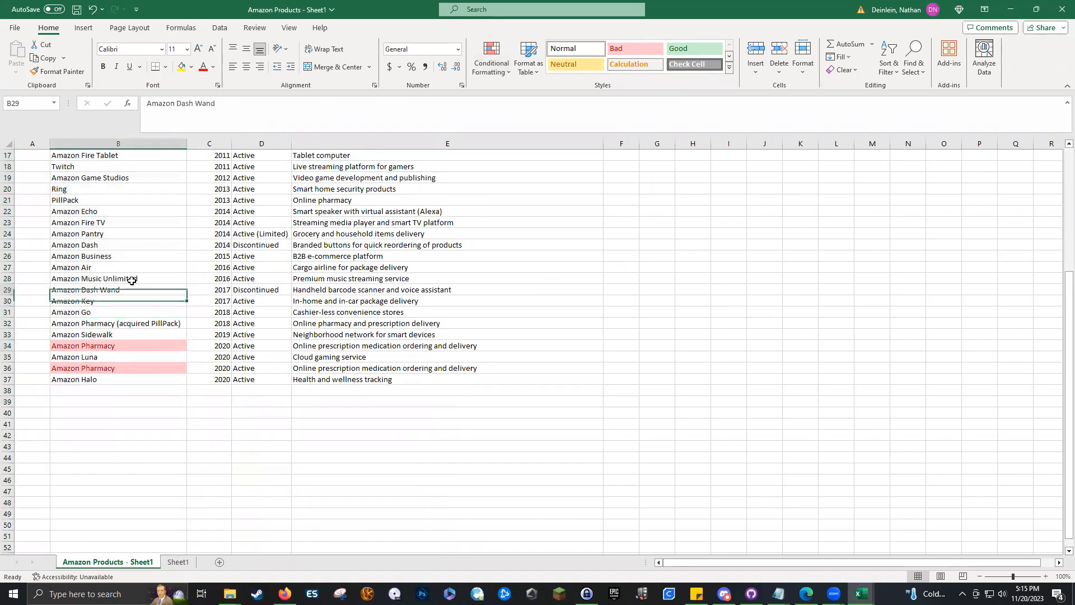
scroll(174, 252, "up", 5)
left_click(473, 62)
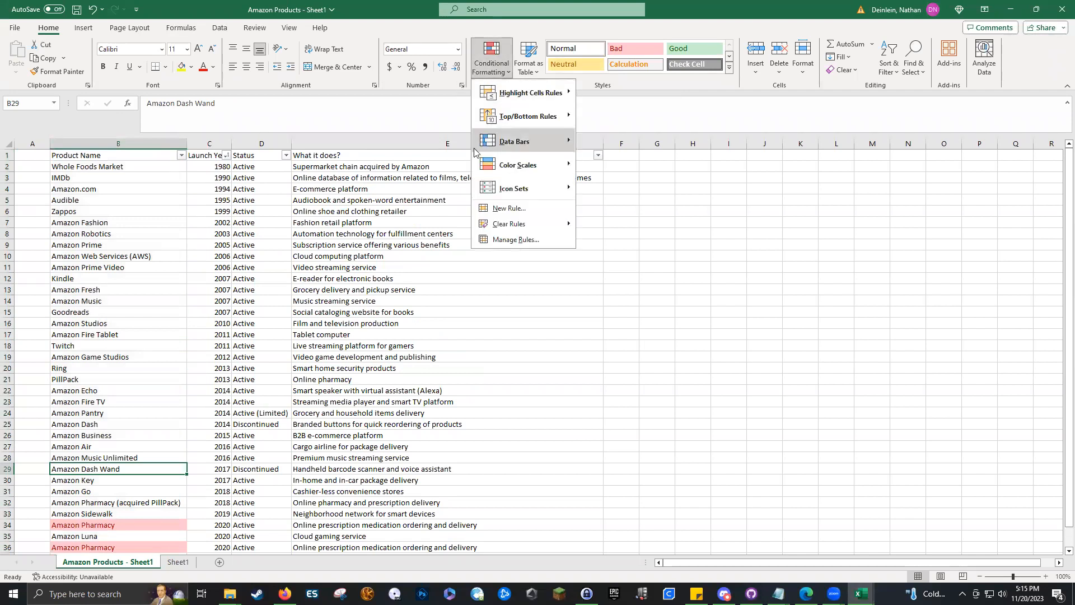
mouse_move(525, 90)
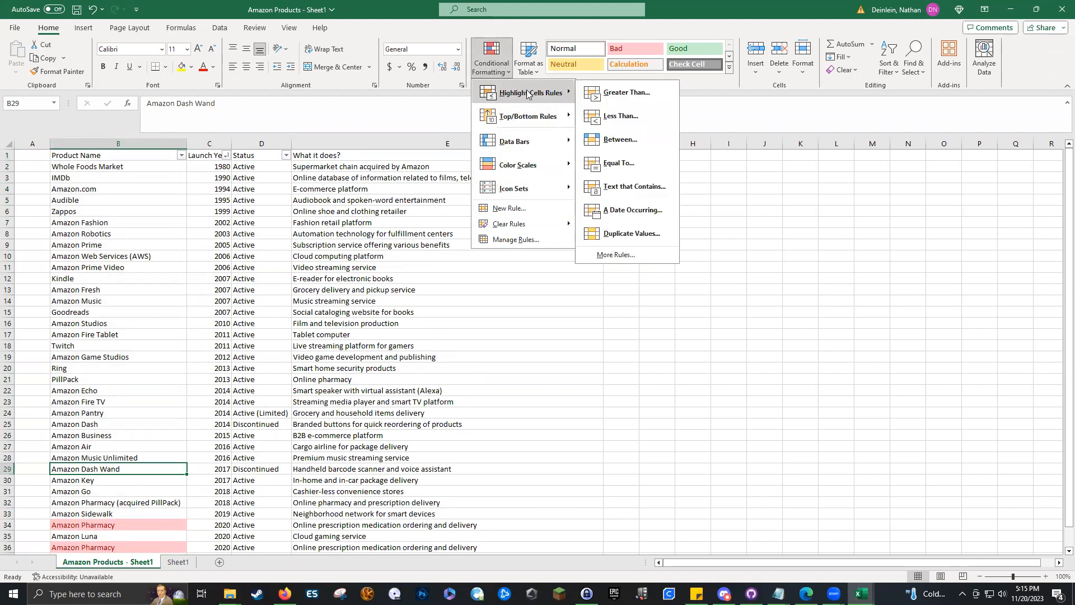
left_click(598, 255)
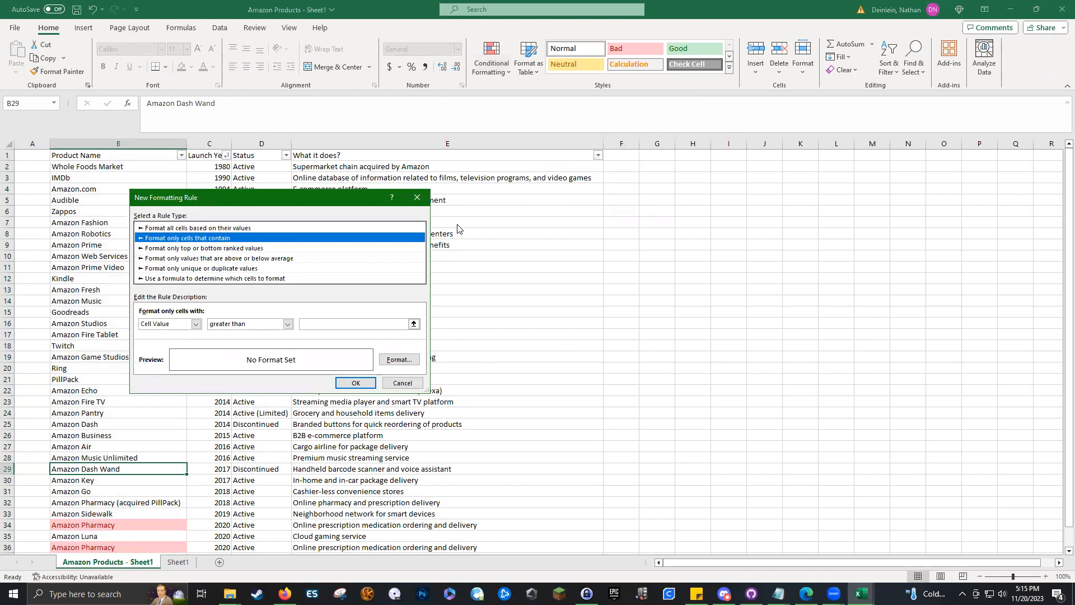
left_click(417, 198)
Step: Delete the Duplicate Values conditional formatting rule from the Product Name column and apply the change
left_click(491, 59)
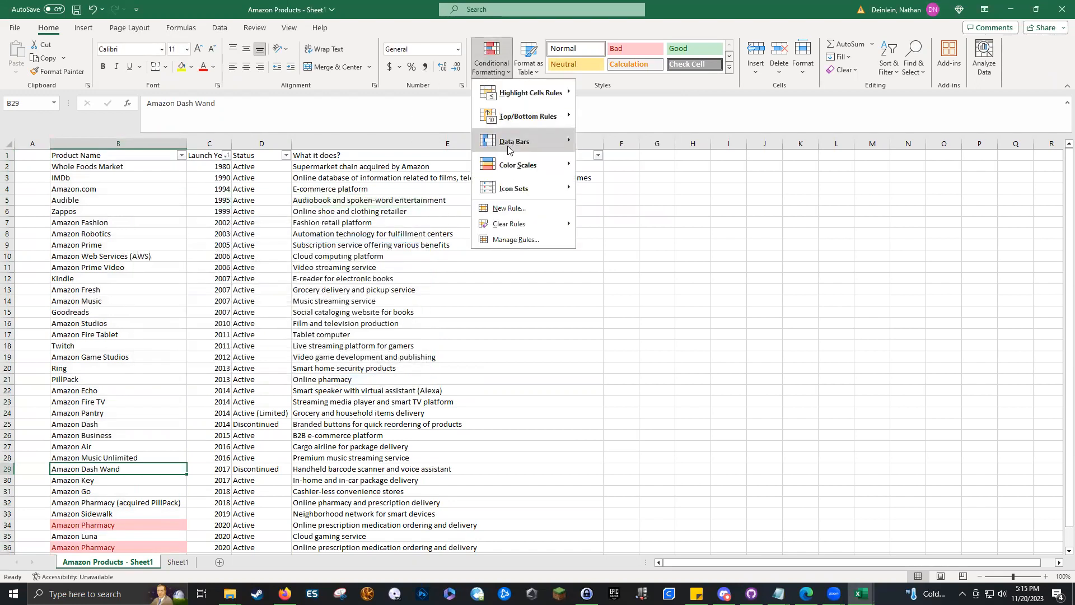
left_click(516, 239)
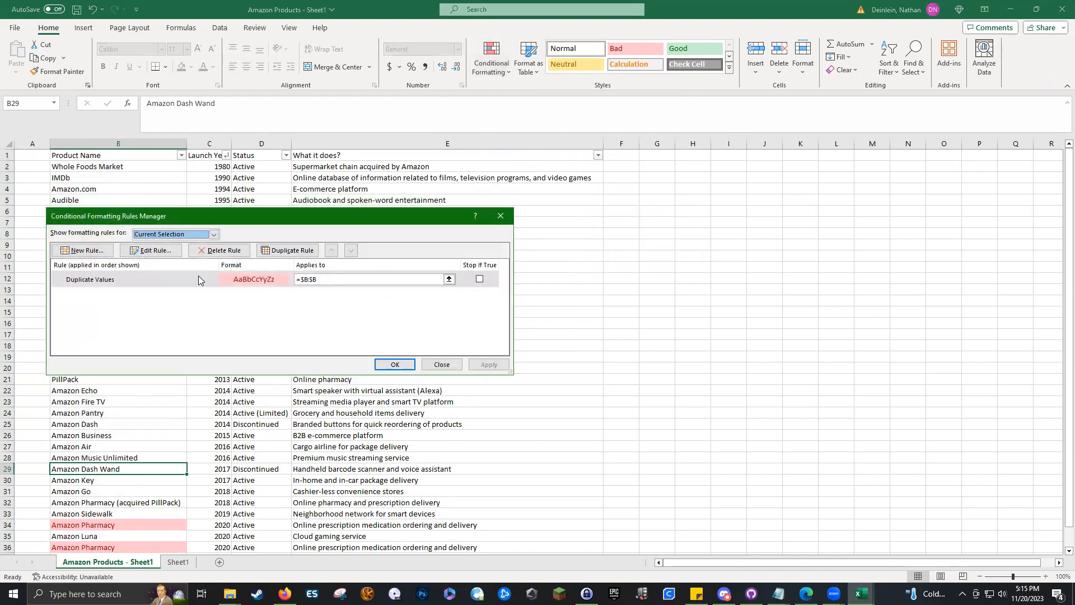
left_click(198, 279)
left_click(238, 250)
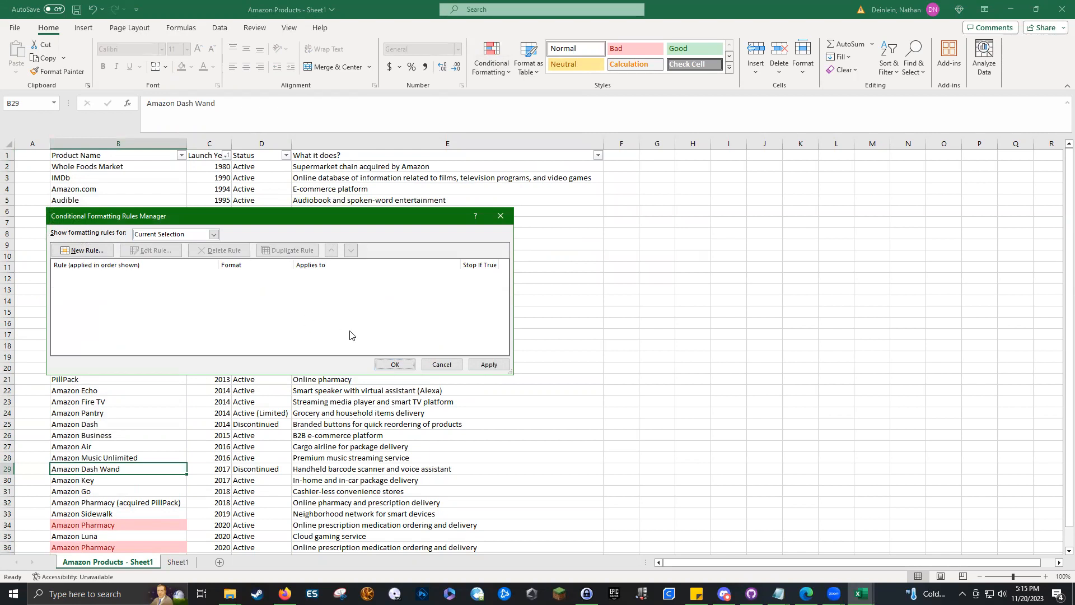
left_click(494, 365)
left_click(402, 366)
left_click(512, 223)
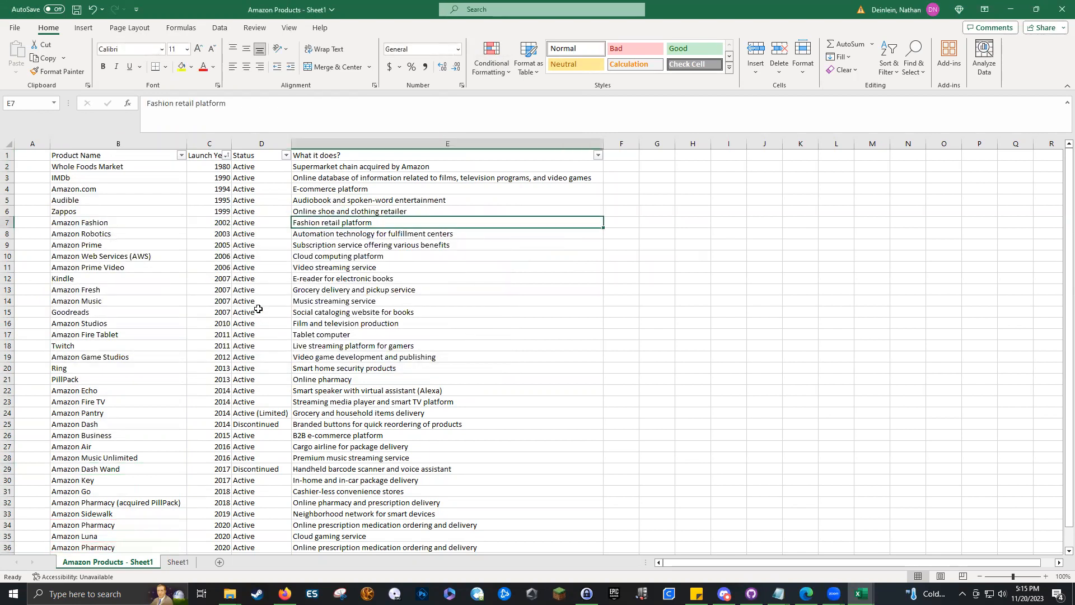
Step: Compare the two Amazon Pharmacy entries near the end of the product table, including their descriptions
left_click(145, 186)
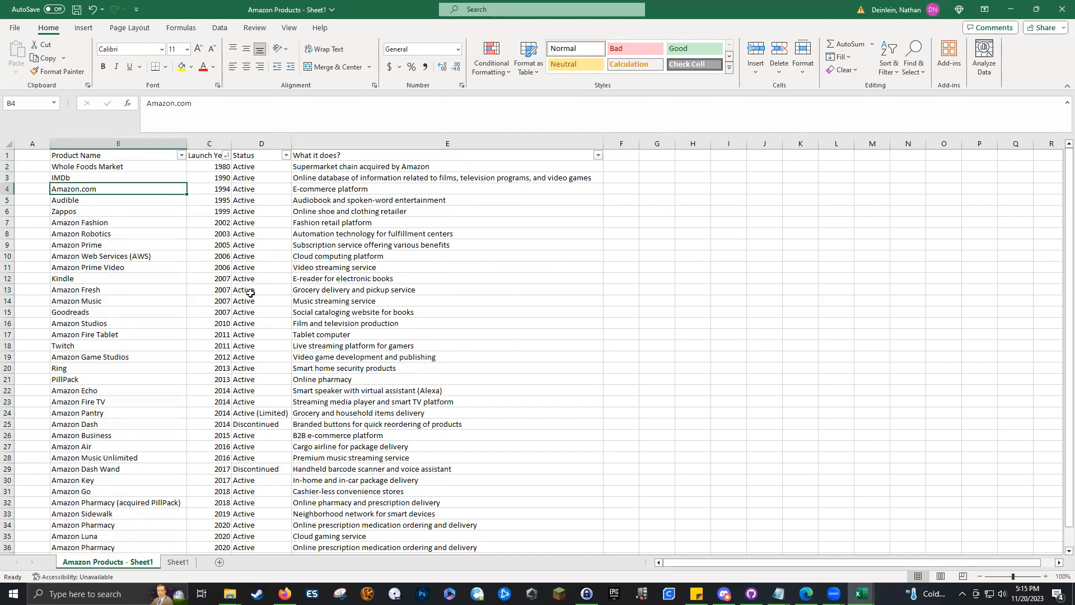
scroll(168, 363, "down", 5)
left_click(132, 345)
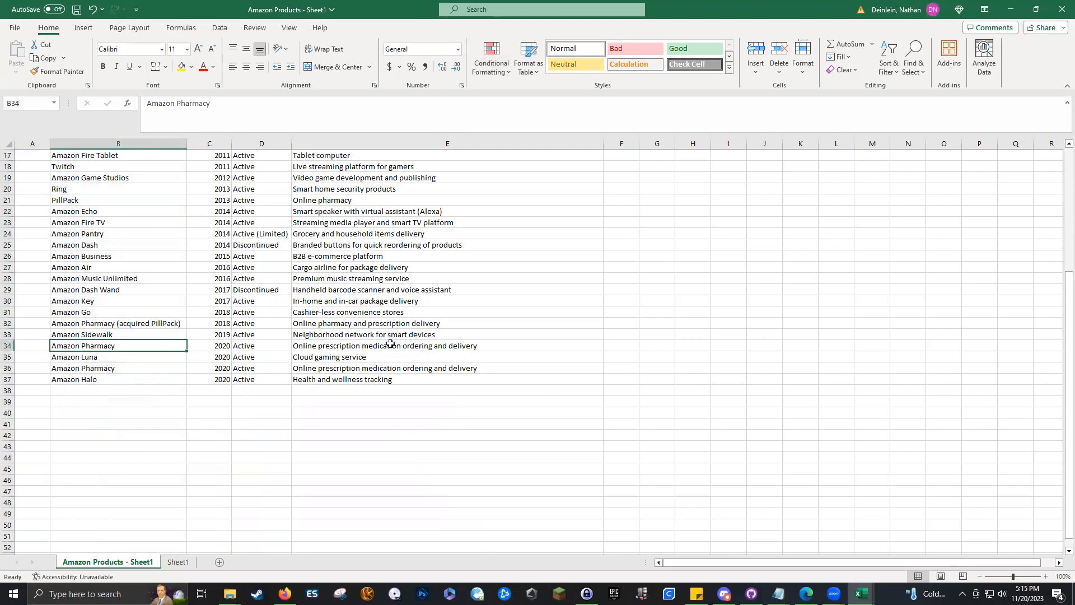
left_click(390, 345)
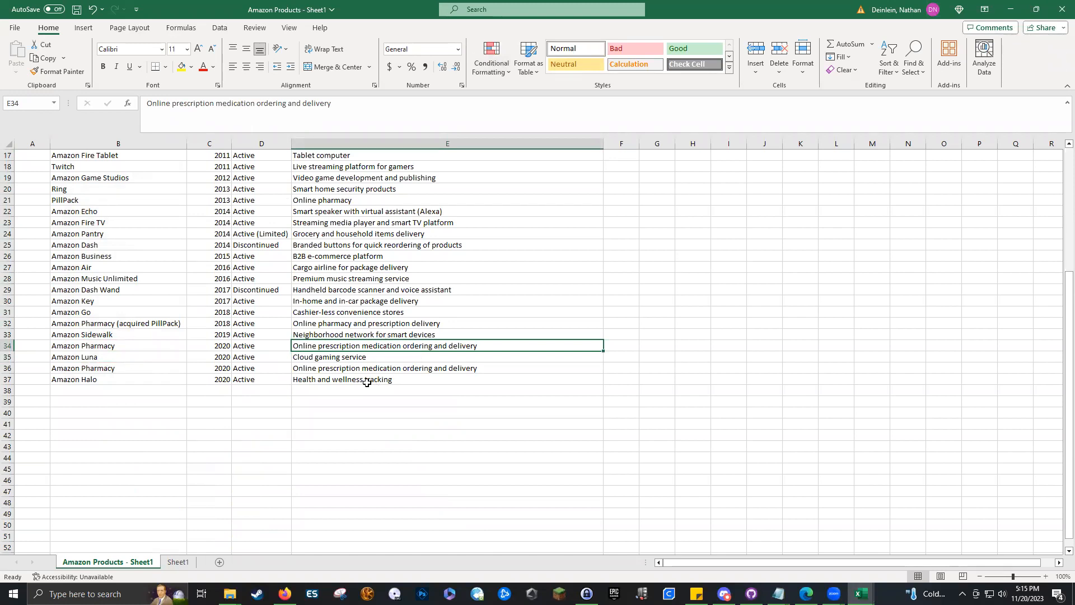
scroll(367, 383, "up", 5)
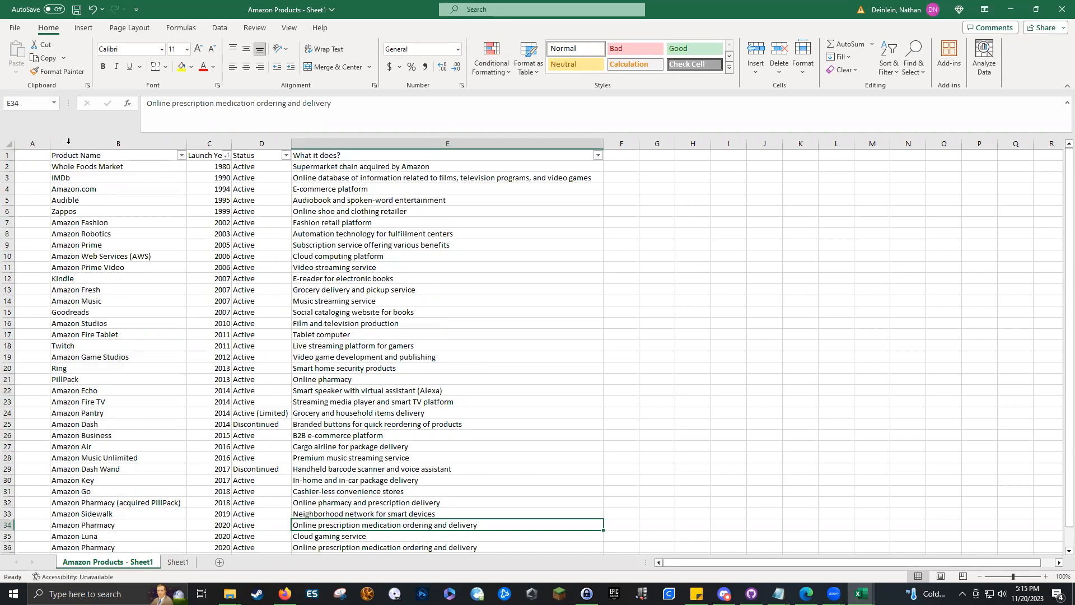
Step: Remove duplicate rows from the whole product table, comparing only the Product Name column and keeping headers excluded
left_click(88, 185)
key("ctrl+a")
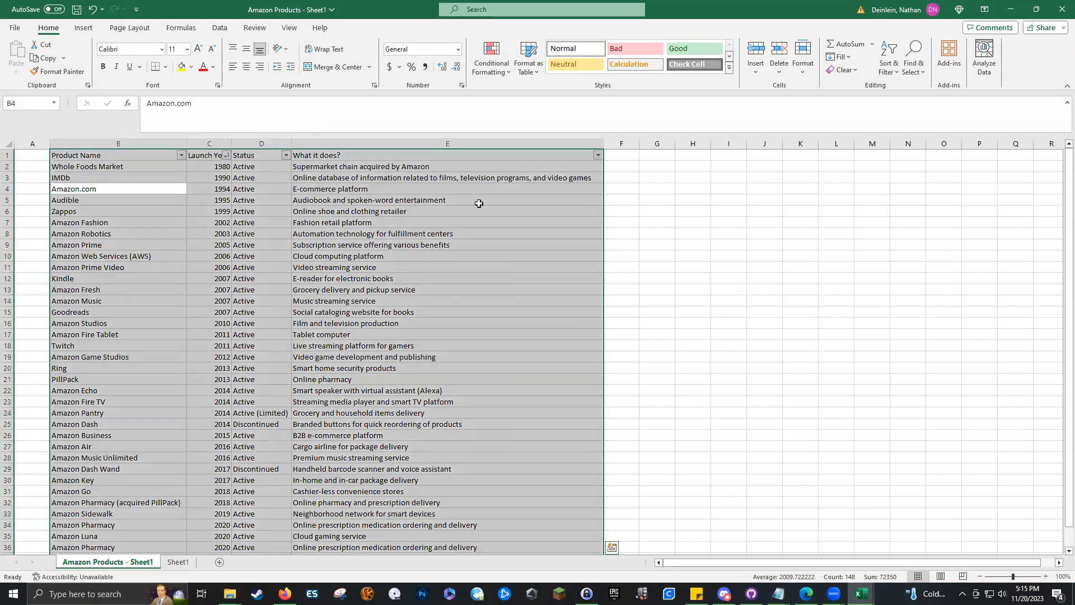
left_click(218, 28)
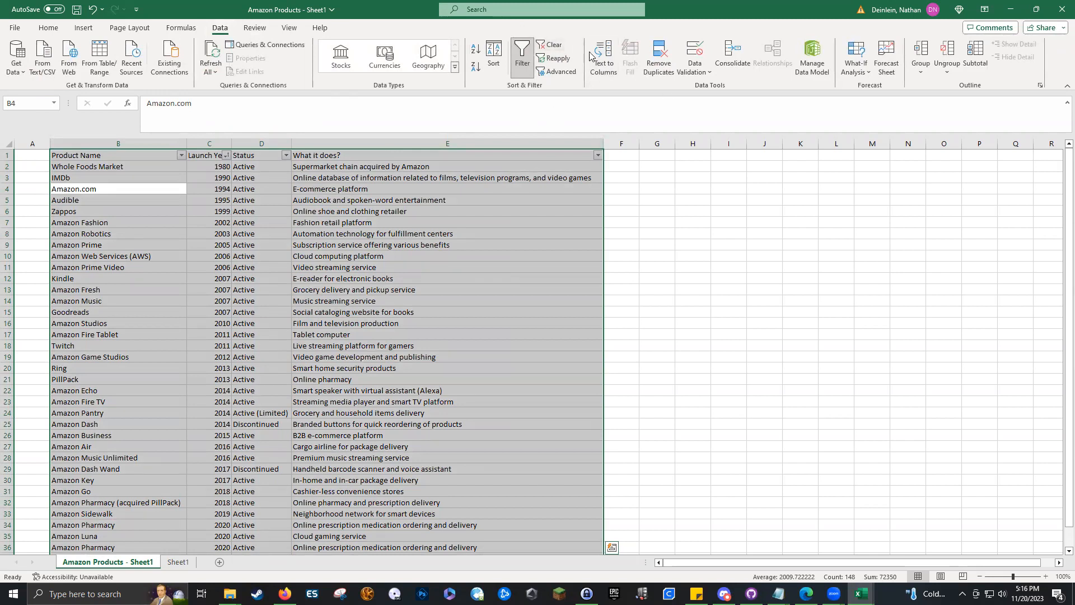
left_click(659, 56)
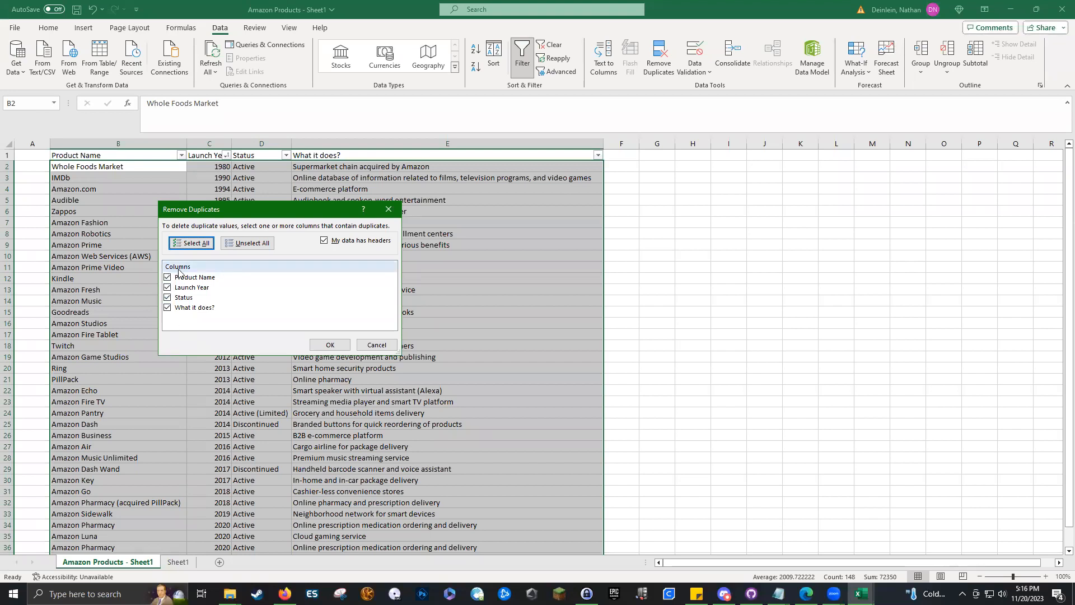
left_click(247, 243)
left_click(167, 277)
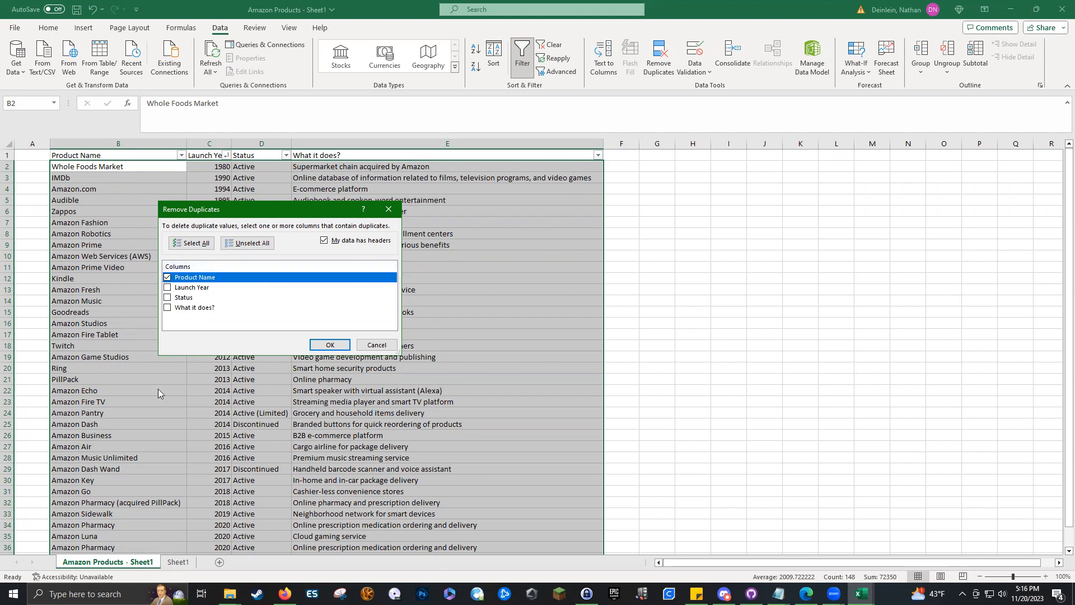
left_click(168, 287)
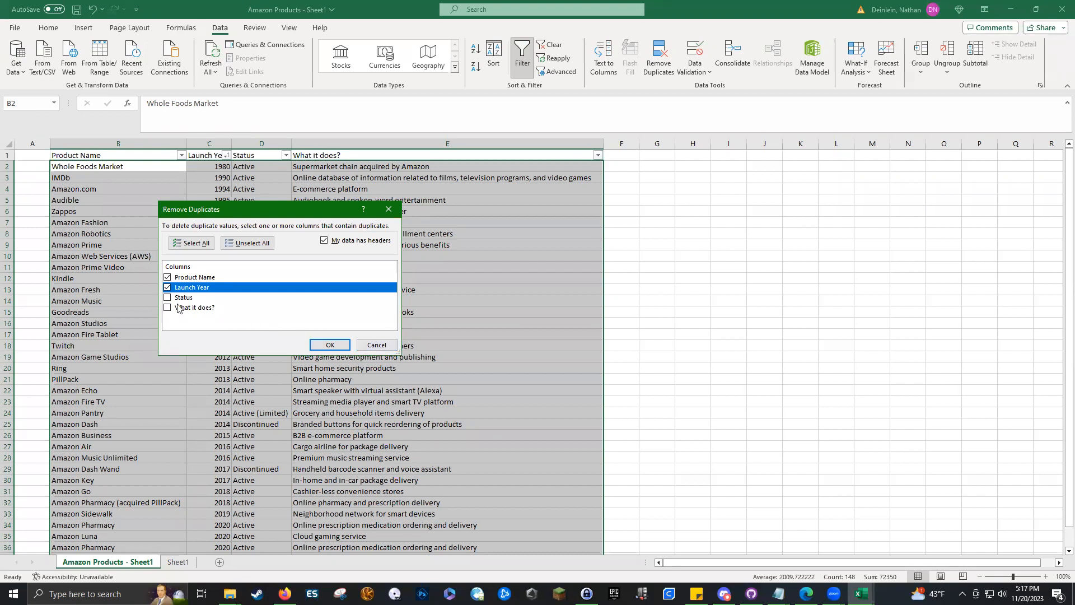
left_click(163, 288)
left_click(330, 344)
left_click(528, 323)
left_click(350, 371)
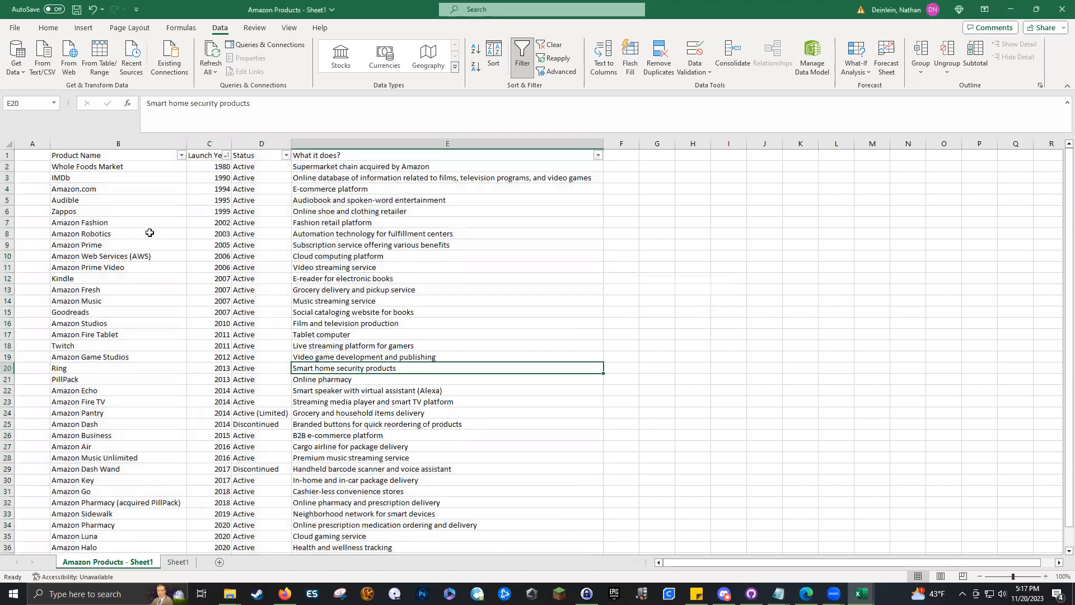
Step: Check the Product Name column down to its last row for remaining repeated entries
left_click(148, 222)
scroll(168, 412, "down", 8)
scroll(171, 428, "up", 2)
left_click(122, 376)
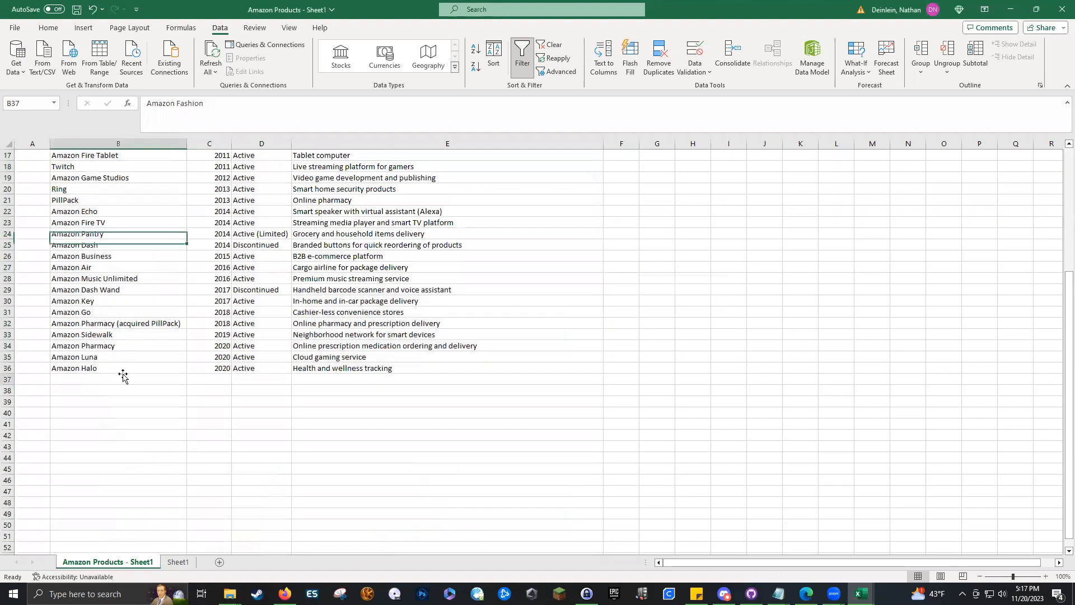
left_click(123, 368)
scroll(123, 359, "up", 6)
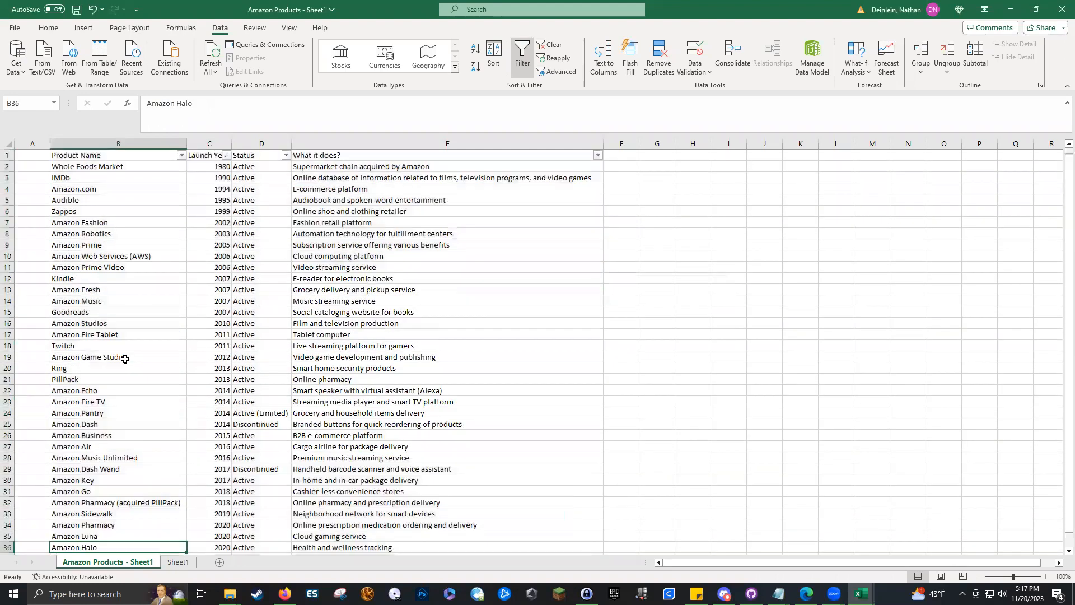
Step: Enter the header ID in A1 and the starting number 1 in A2
left_click(36, 158)
type("ID")
key("Return")
type("1")
key("Return")
Step: Enter 2 in A3 and continue the numbering down the ID column to 35 in the Amazon Halo row
left_click(41, 167)
left_click_drag(49, 174, 48, 183)
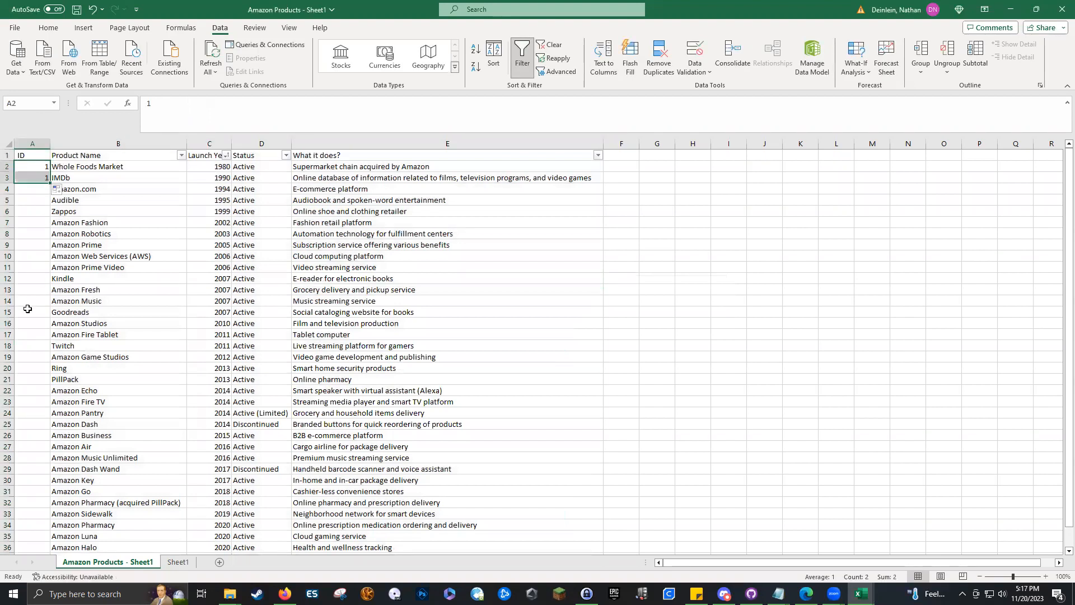
key("Down")
type("2")
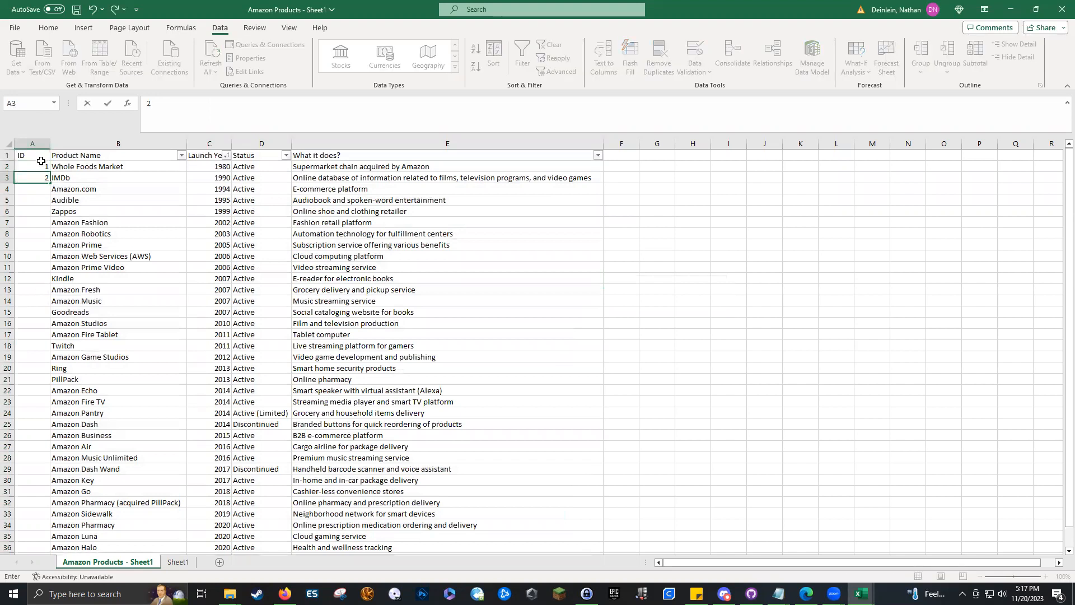
left_click(42, 167)
left_click_drag(50, 172, 25, 524)
key("ctrl+z")
left_click(158, 411)
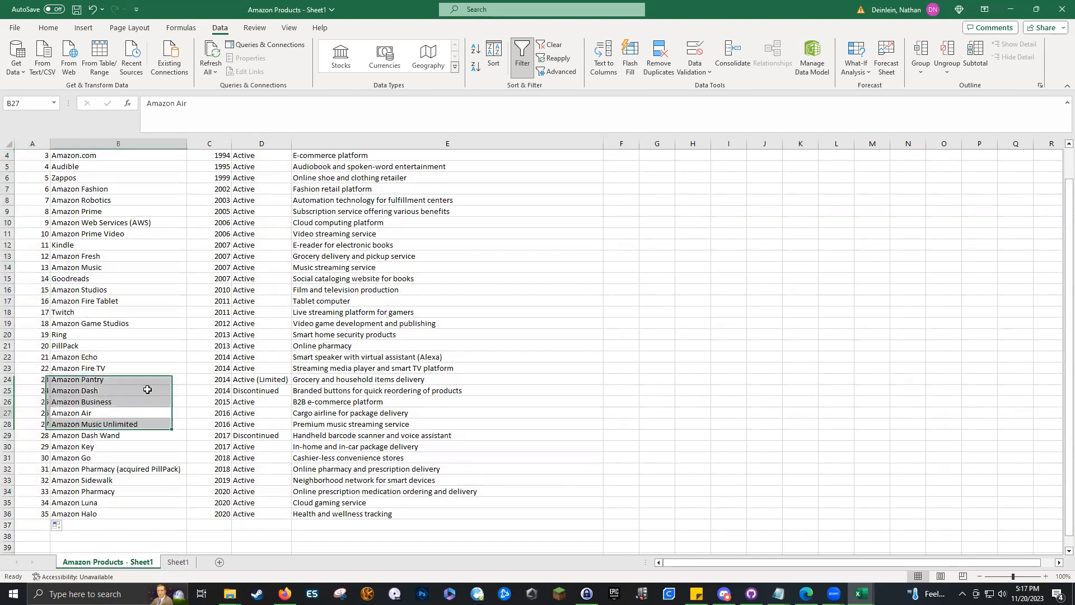
scroll(148, 333, "up", 1)
Step: Rename the ID header in A1 to ProductID and autofit the width of column A
left_click_drag(27, 154, 159, 153)
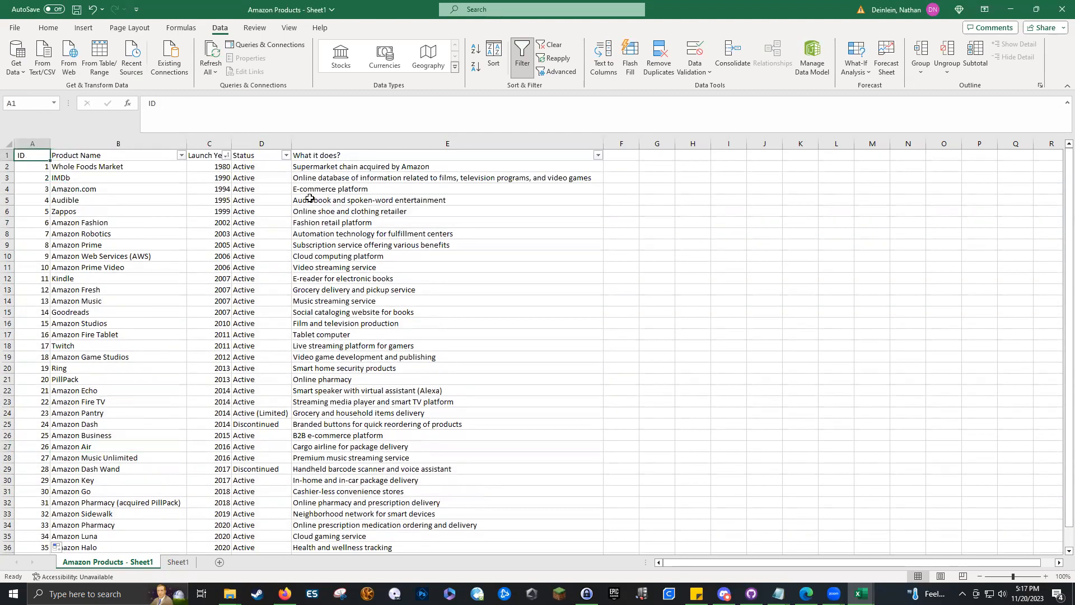
type("ProductID")
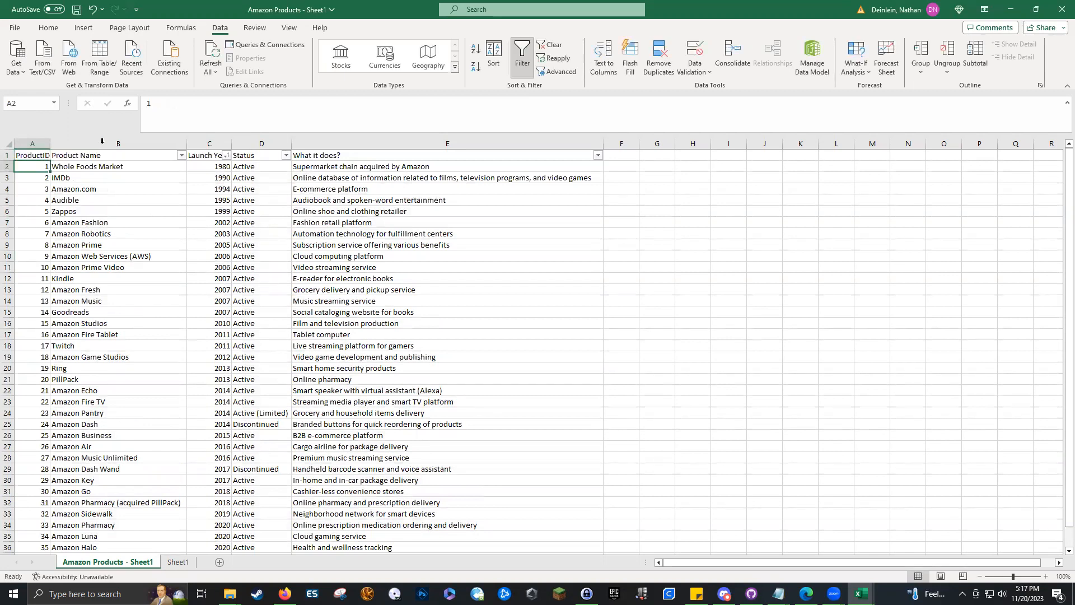
double_click(54, 143)
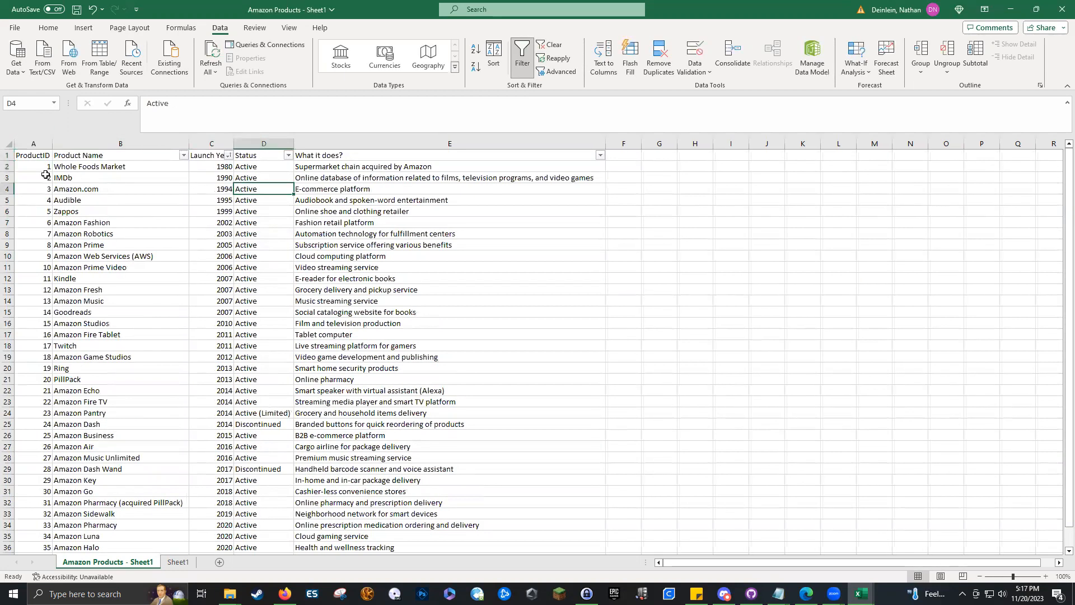
Step: Turn the header row filter off and on again so that it includes the ProductID column
left_click(7, 155)
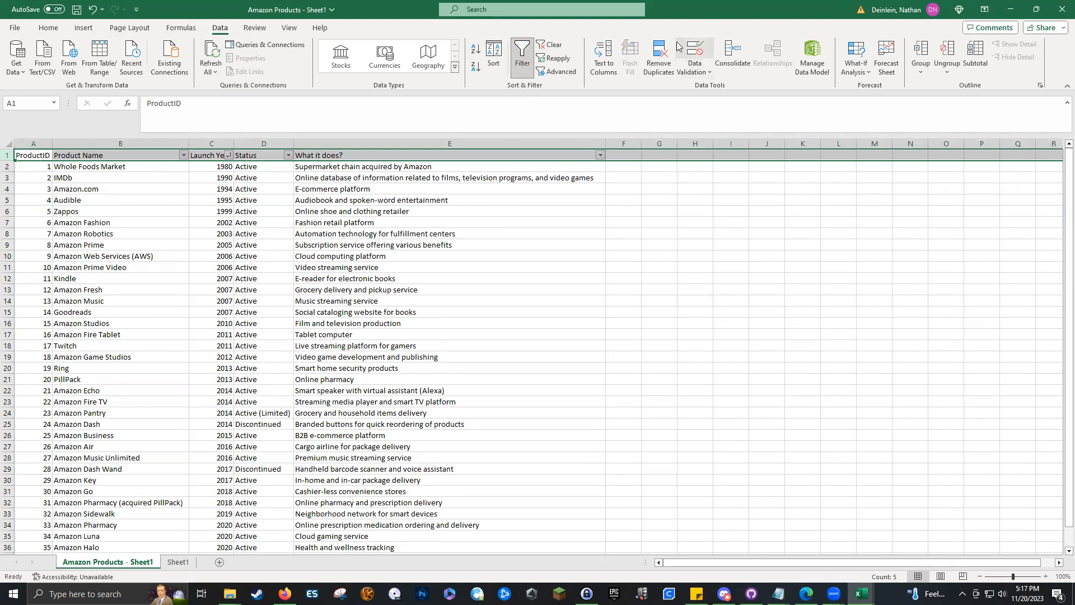
left_click(524, 55)
left_click(524, 54)
left_click(261, 241)
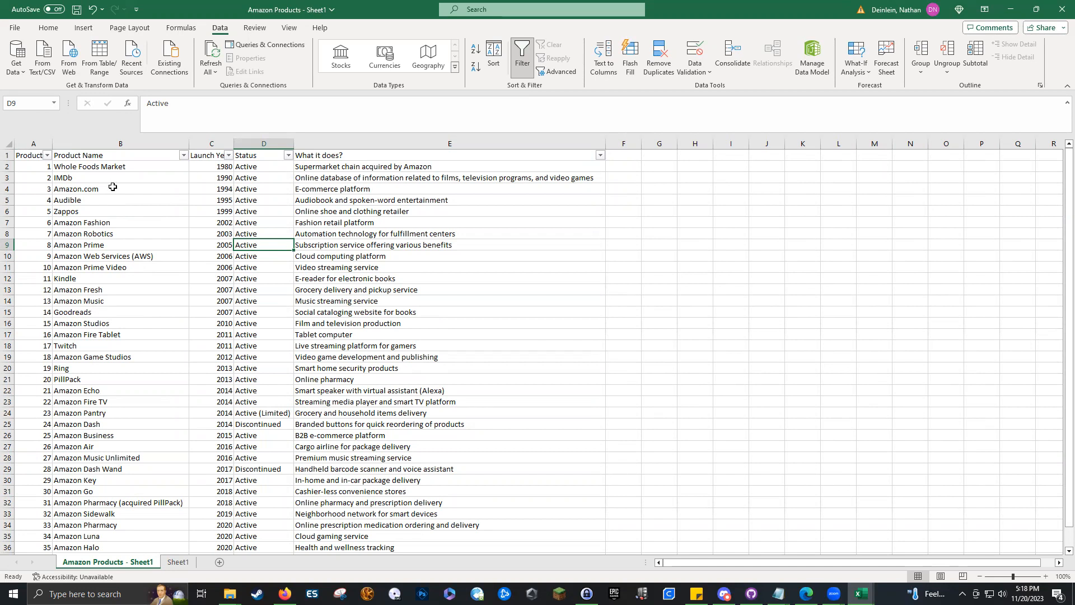
left_click(84, 158)
scroll(82, 318, "down", 8)
scroll(88, 284, "up", 8)
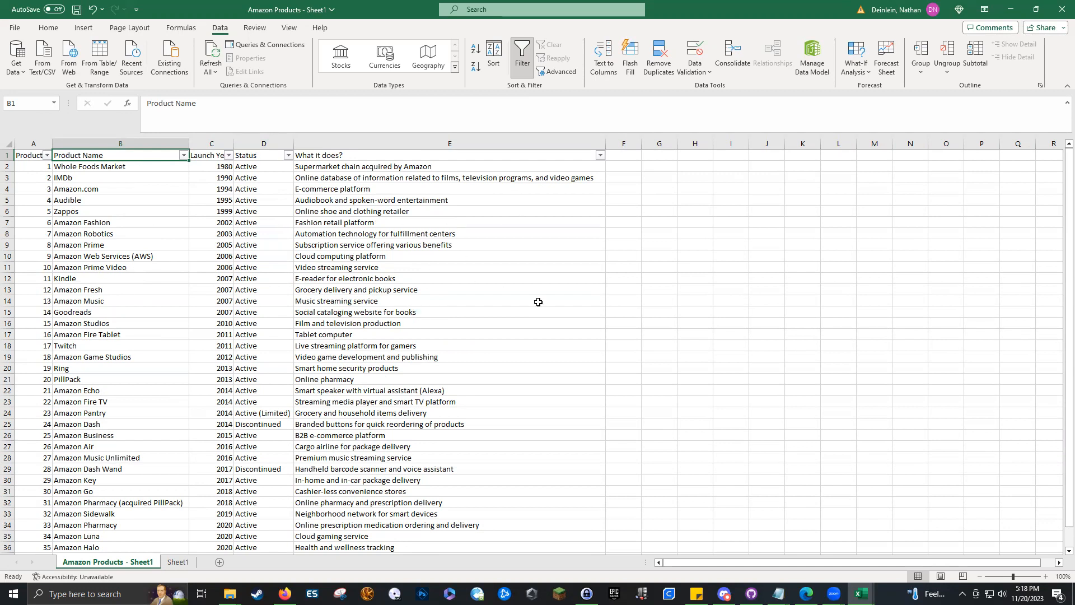
scroll(221, 331, "down", 5)
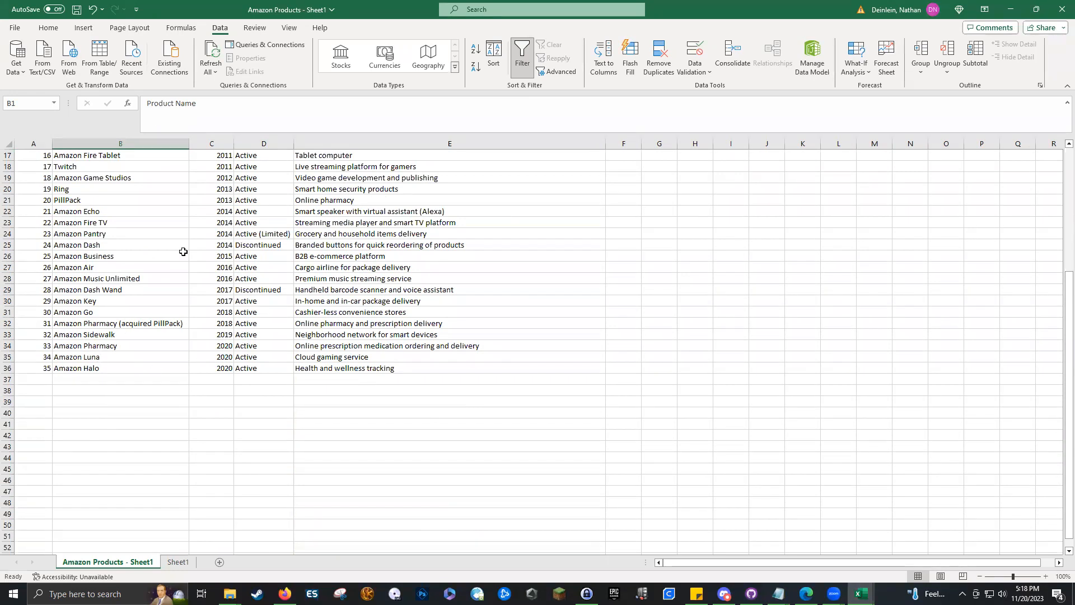
scroll(238, 315, "up", 5)
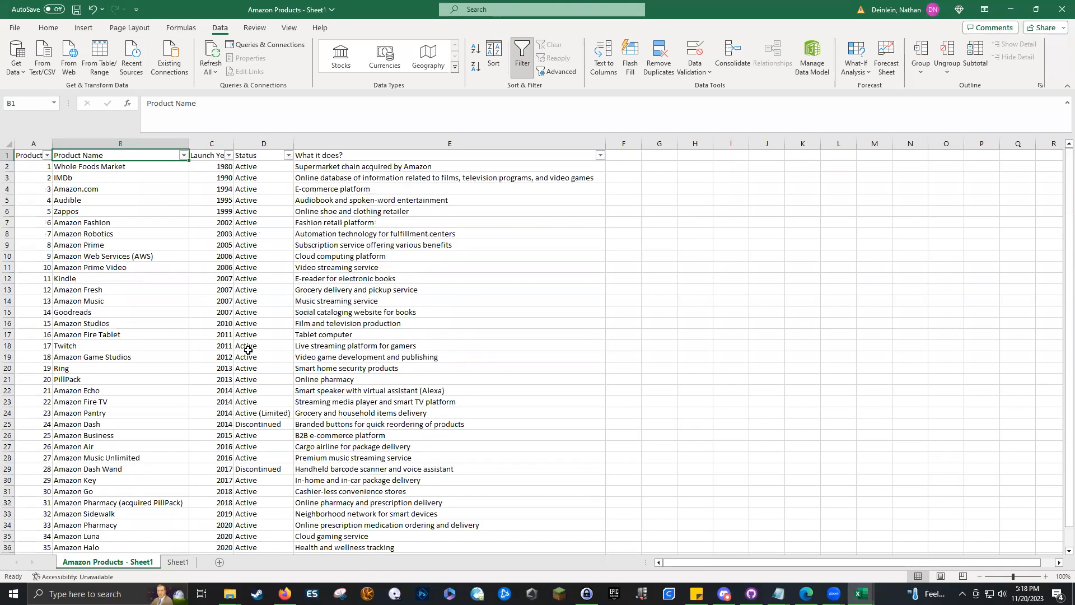
Step: Add a ProductID header in F1 of the customer table on Sheet1
left_click(178, 561)
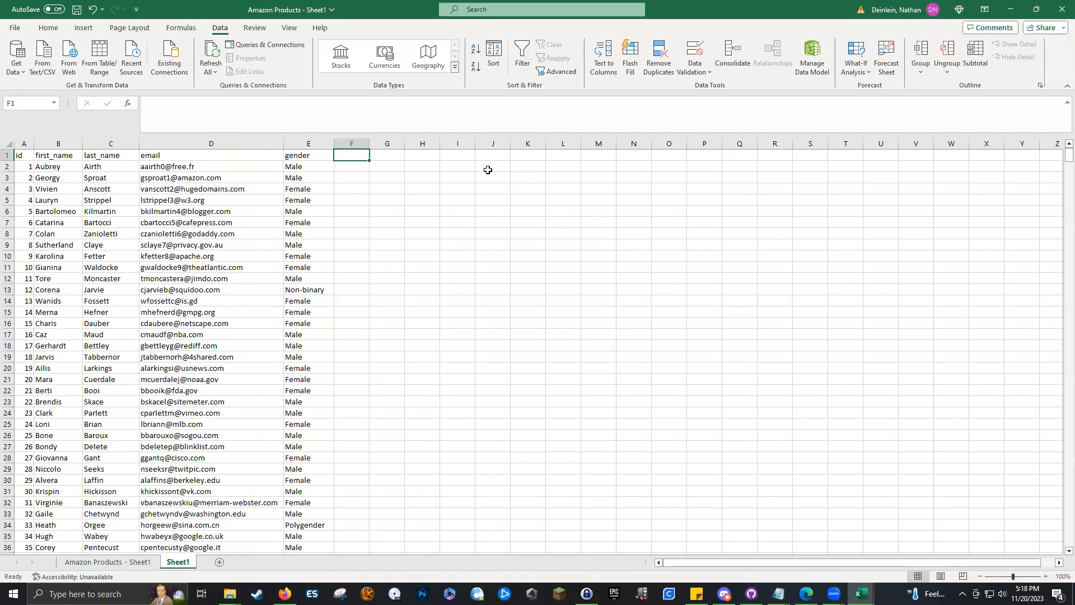
type("ProductID")
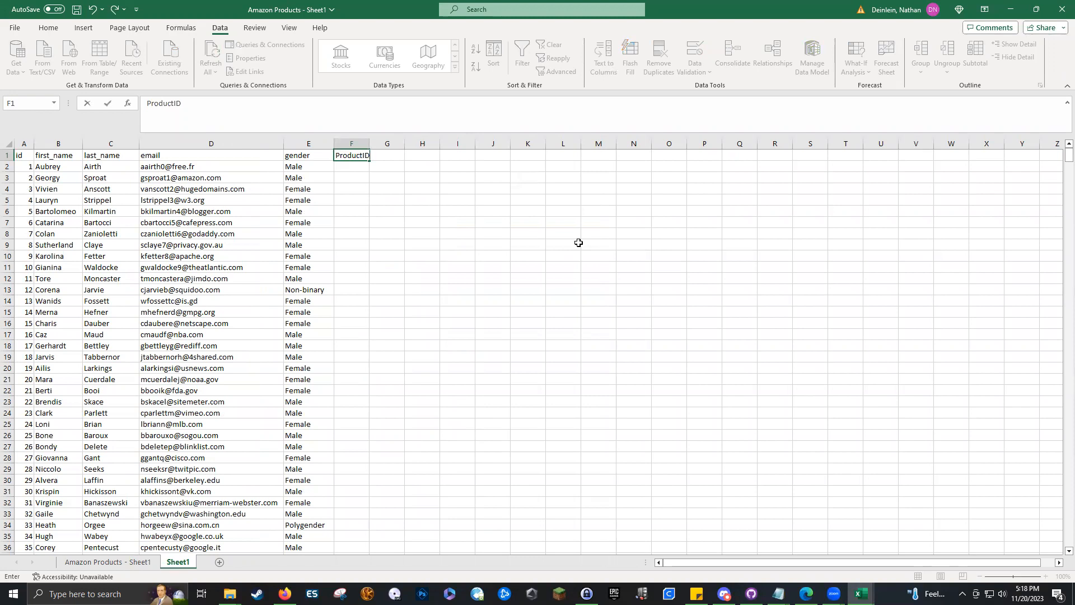
key("Return")
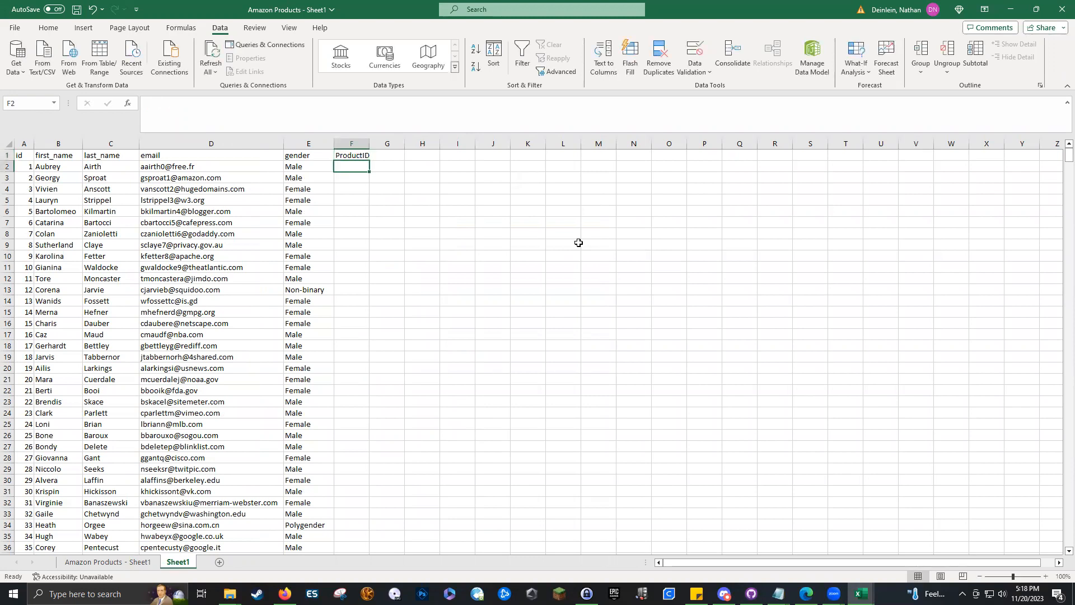
Step: Enter sample ProductID values 1, 1, 1, 1, 1, 2, 5, 5 and 6 in F2:F10 and 7 in F12
type("1")
key("Return")
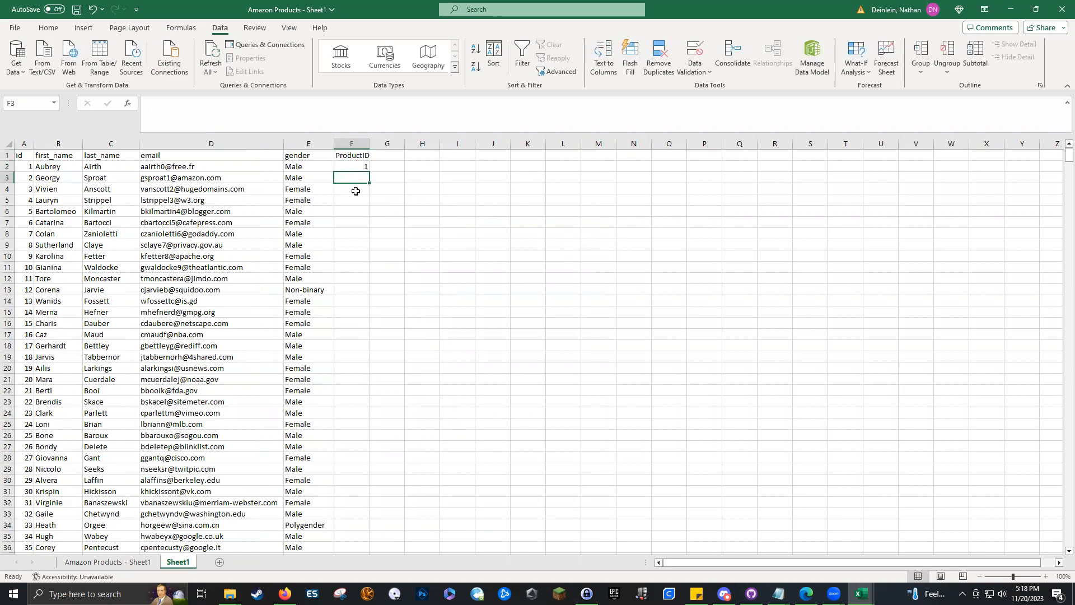
left_click(366, 168)
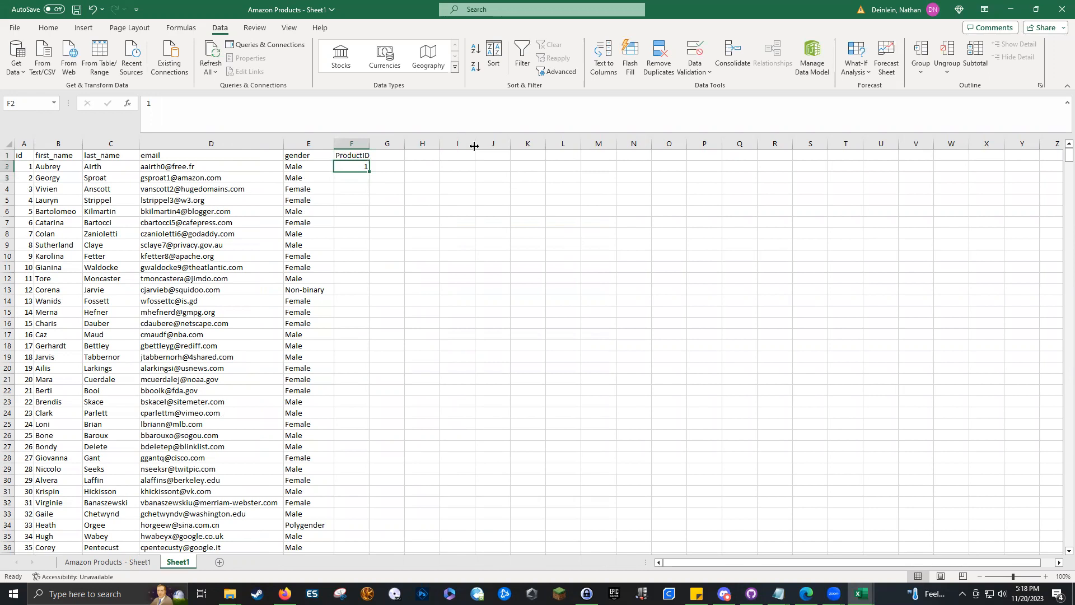
key("Down")
type("1")
key("Down")
type("1 1 1")
key("Down")
type("2")
key("Left")
key("Down")
key("Right")
type("5 5")
key("Up")
key("Down")
type("6")
key("Down")
type("7")
key("Up")
key("Up")
Step: Copy the value 6 from F10 into the ProductID cells F14:F33
left_click(356, 256)
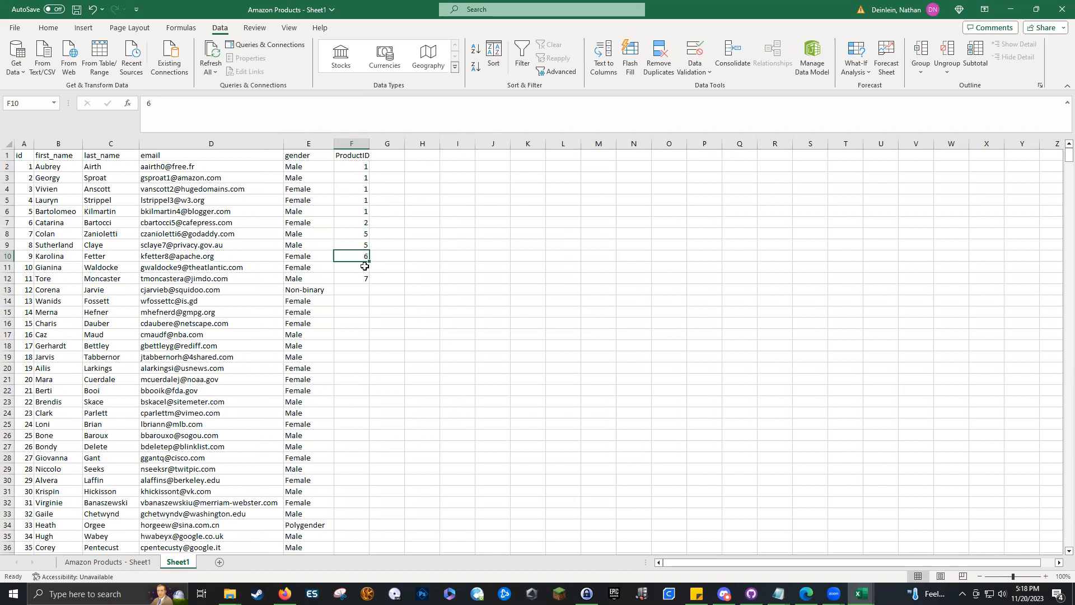
key("ctrl+c")
left_click_drag(352, 301, 354, 518)
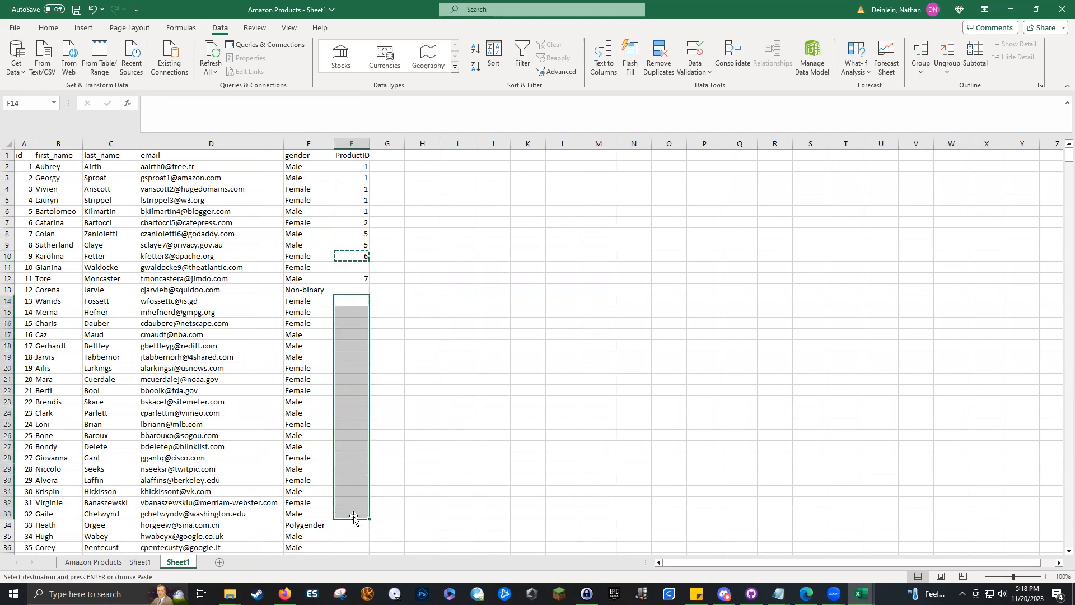
key("ctrl+v")
key("ctrl")
key("Escape")
Step: Copy the ProductID values of 1 from F2:F6 into F52:F56
left_click_drag(361, 166, 346, 480)
scroll(356, 214, "down", 15)
key("ctrl+v")
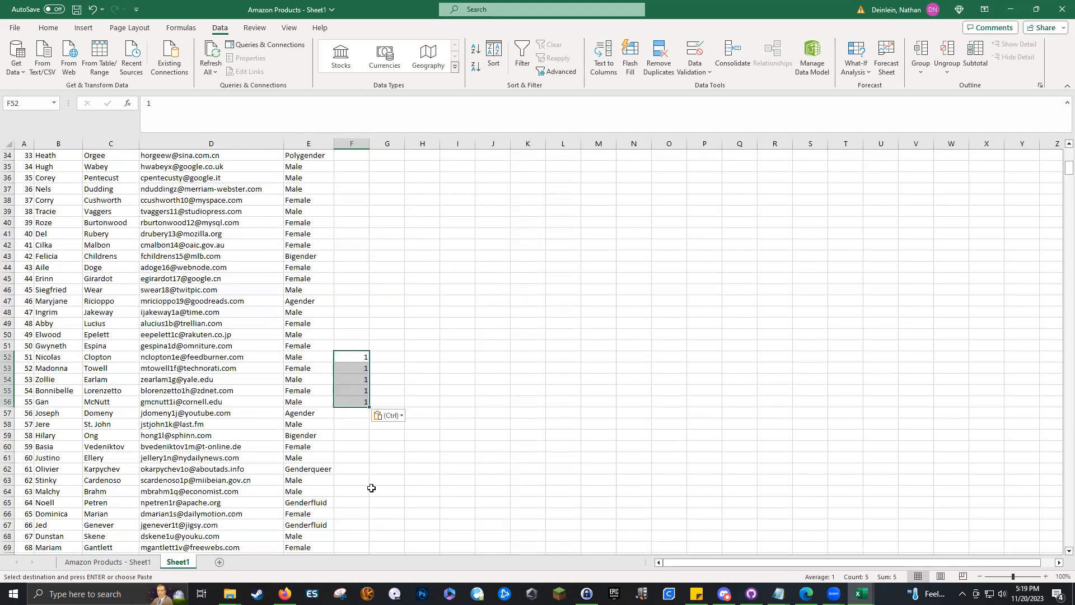
Step: Fill the ProductID value 6 from F33 down through F51 in the customer table
left_click(365, 312)
scroll(365, 312, "up", 11)
left_click(359, 164)
scroll(365, 322, "down", 13)
scroll(357, 233, "up", 5)
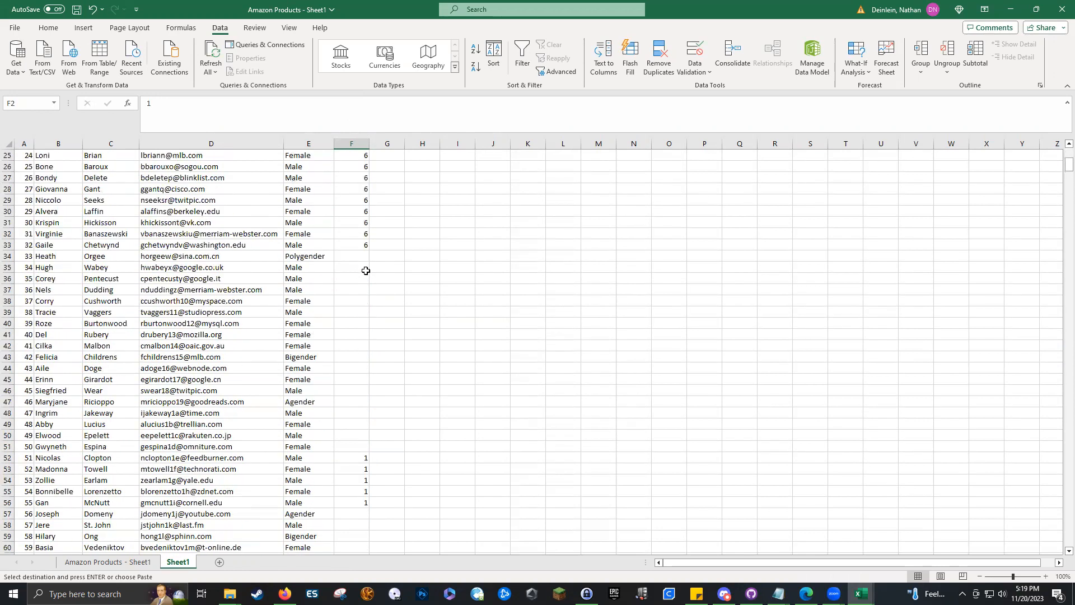
left_click(360, 244)
double_click(368, 250)
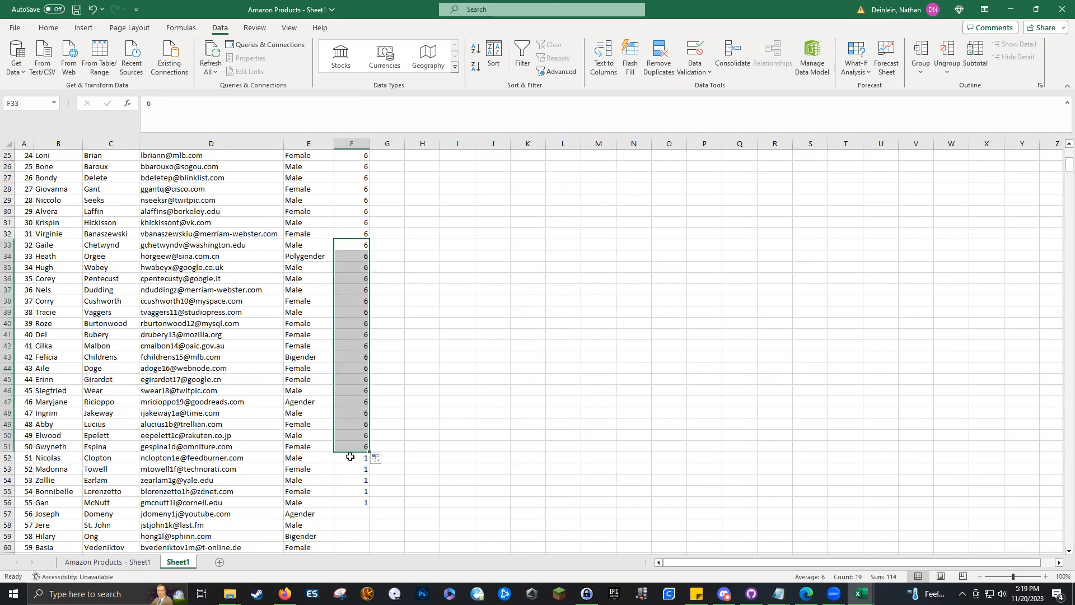
Step: Fill the ProductID value 1 from F56 down through F1001, the last customer row
scroll(353, 426, "down", 5)
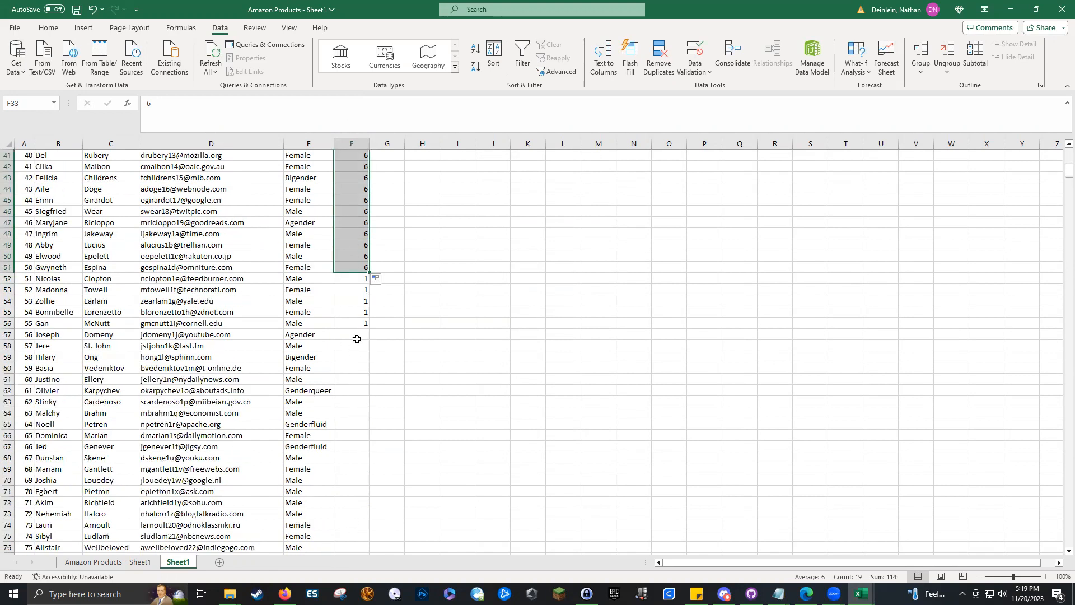
left_click(360, 322)
double_click(368, 328)
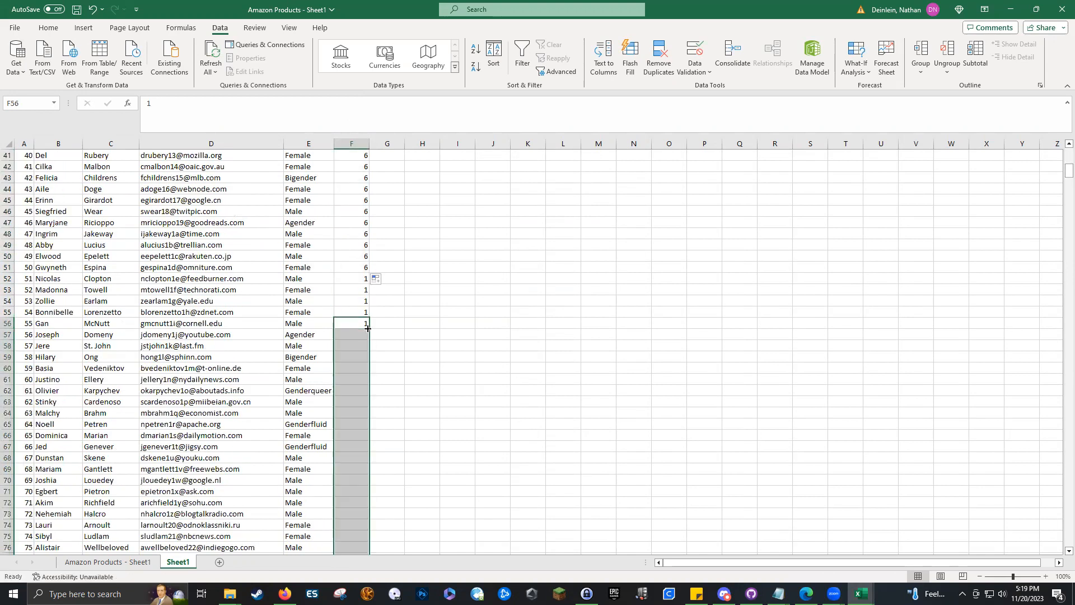
Step: Check the filled ProductID column through to the last customer row and compare it with the Amazon product sheet
scroll(300, 334, "down", 20)
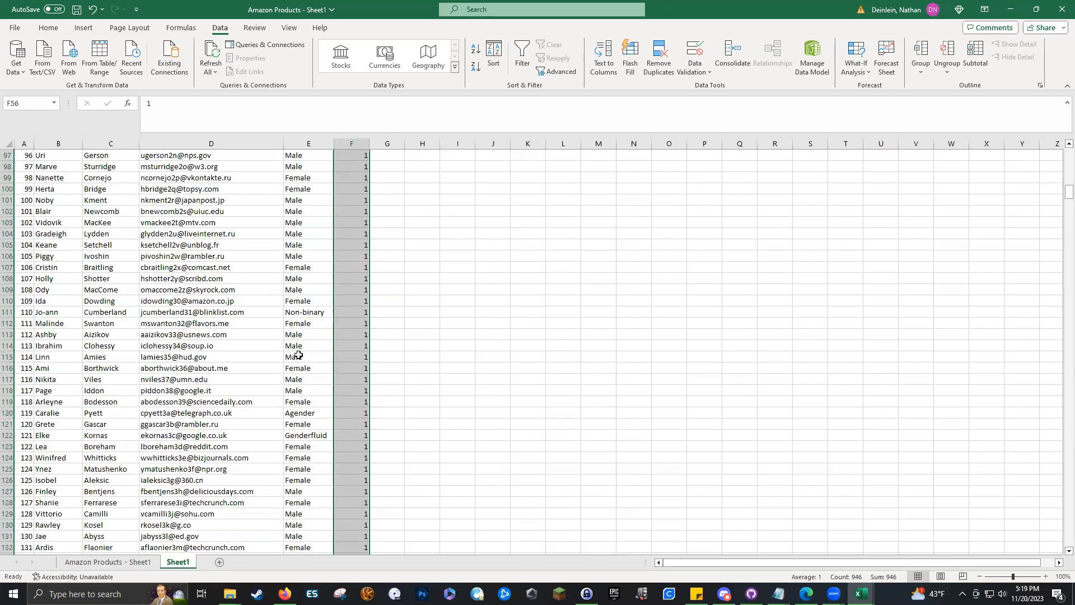
scroll(297, 406, "down", 20)
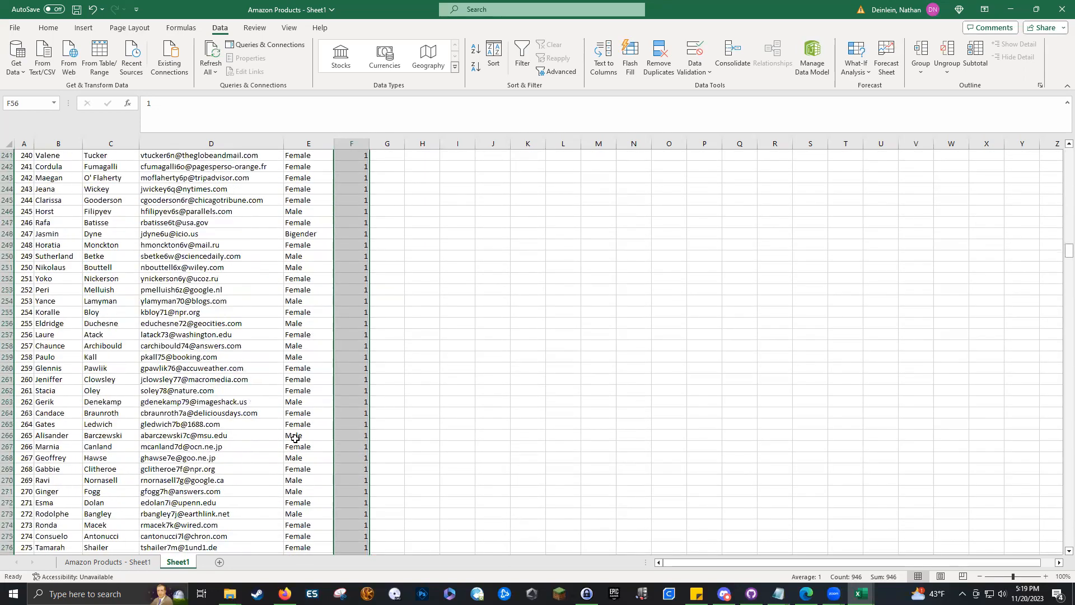
scroll(311, 465, "down", 20)
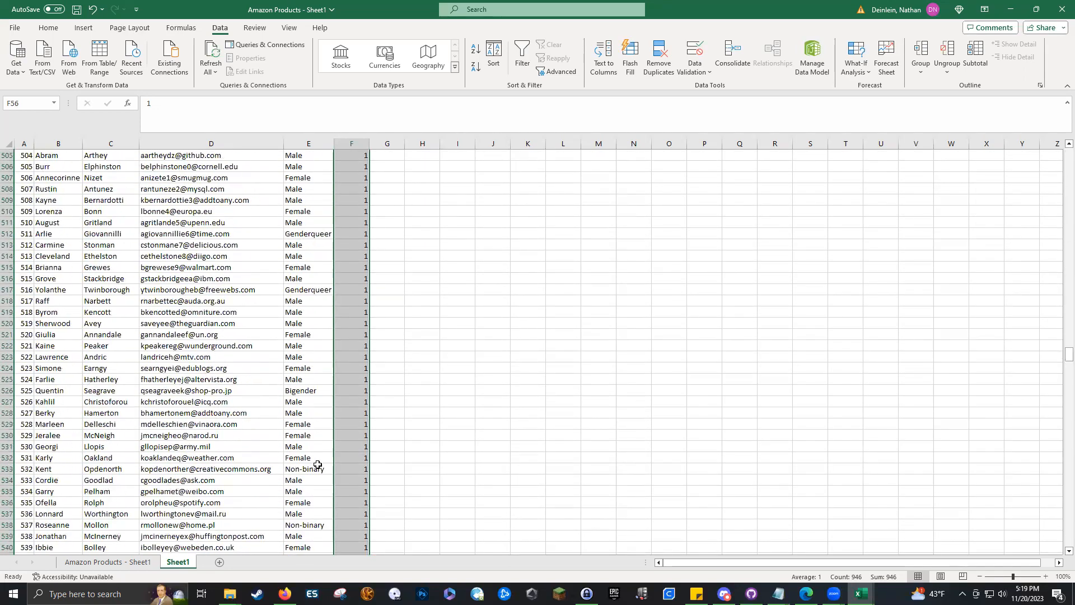
scroll(315, 474, "down", 20)
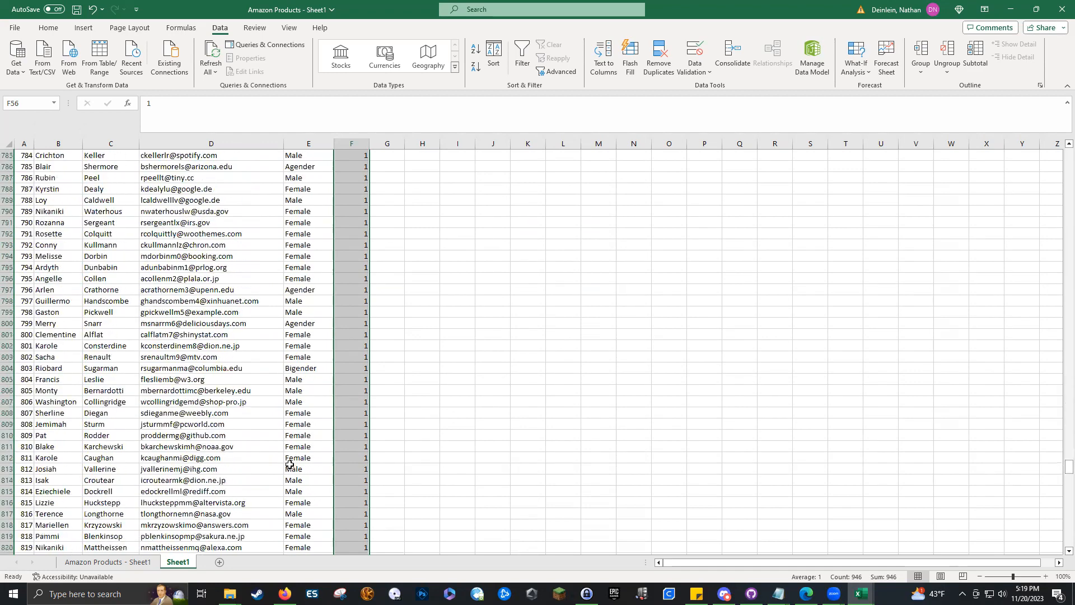
scroll(295, 499, "down", 20)
scroll(355, 448, "up", 20)
left_click(328, 387)
key("Right")
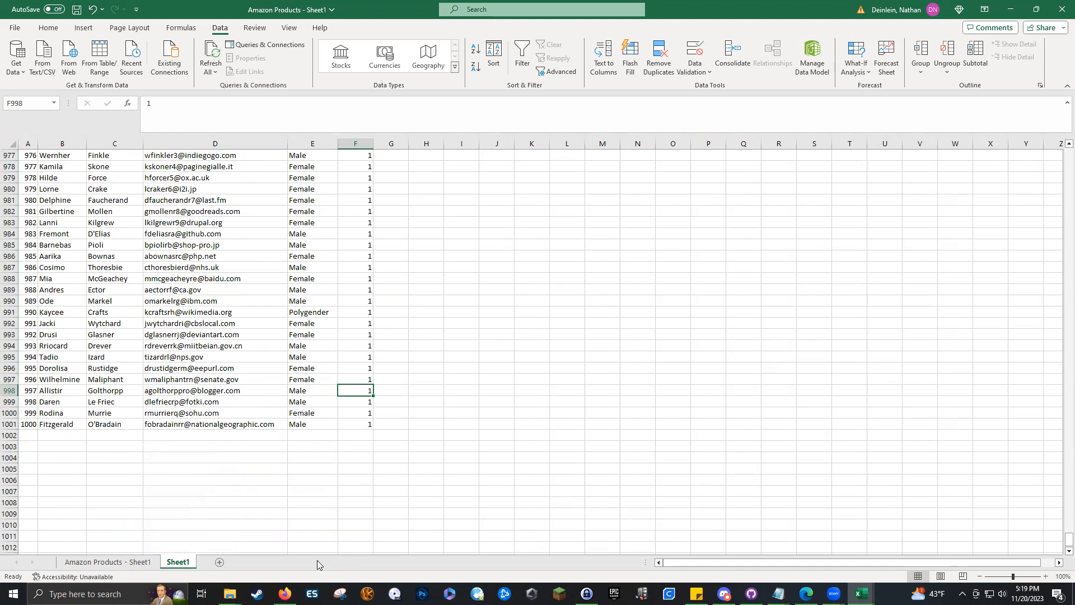
left_click(109, 562)
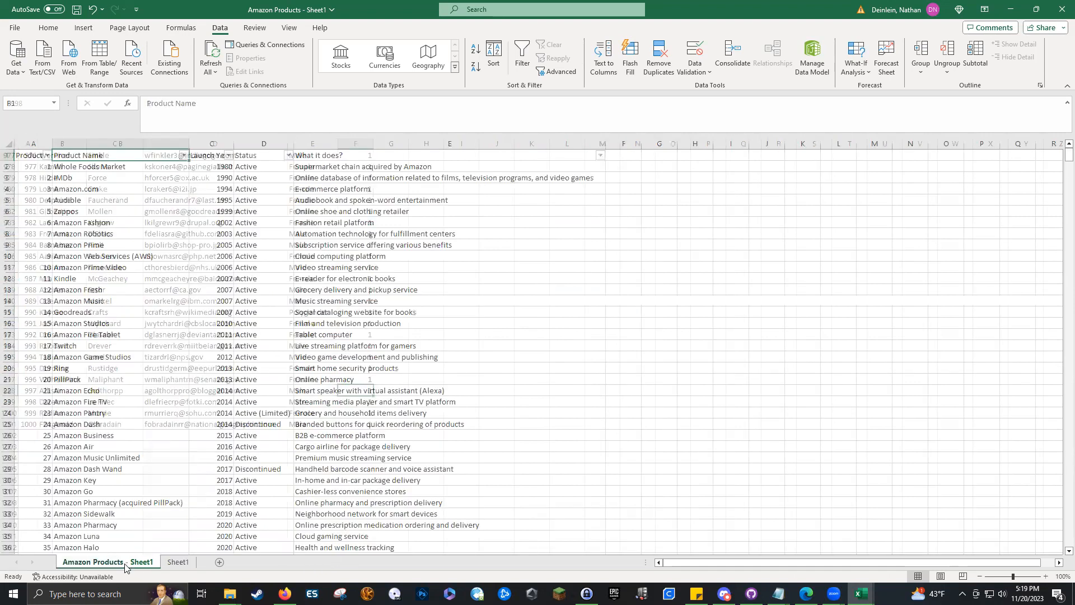
left_click(507, 212)
left_click(178, 561)
left_click(308, 310)
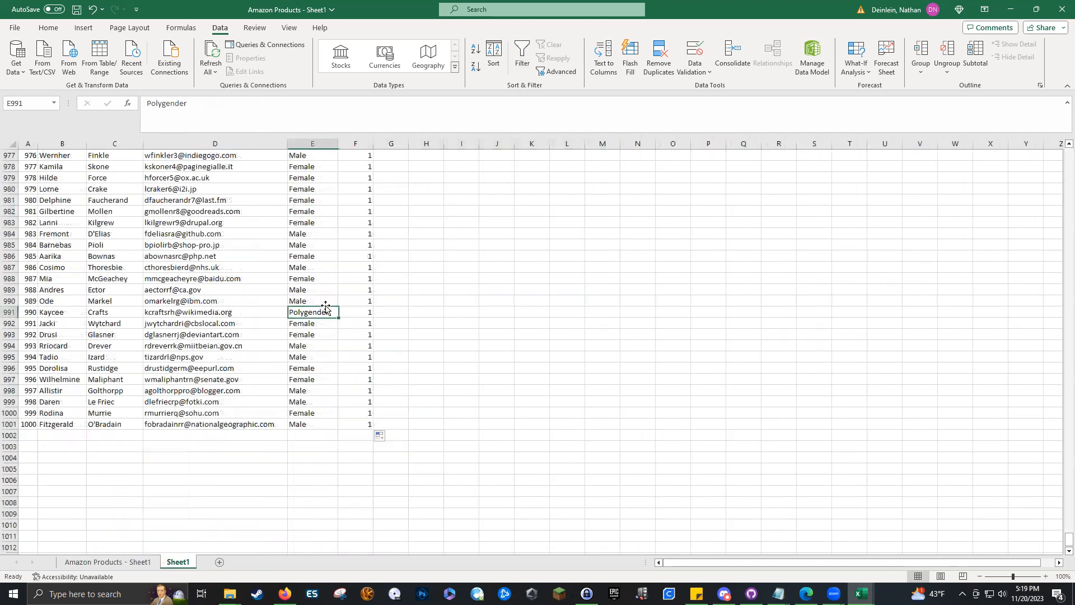
scroll(263, 494, "up", 13)
scroll(263, 494, "up", 20)
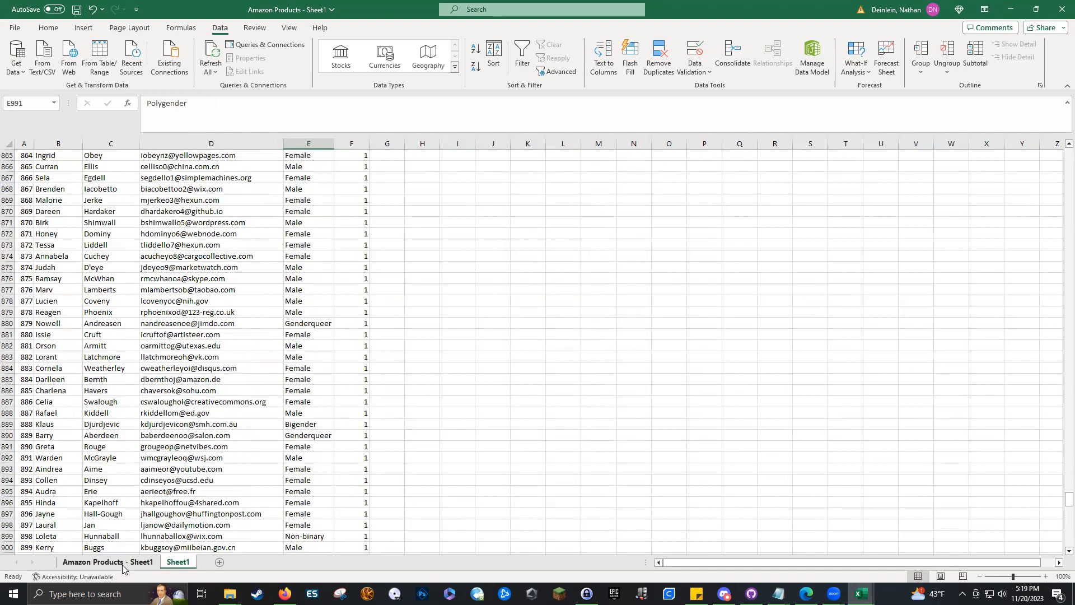
left_click(349, 334)
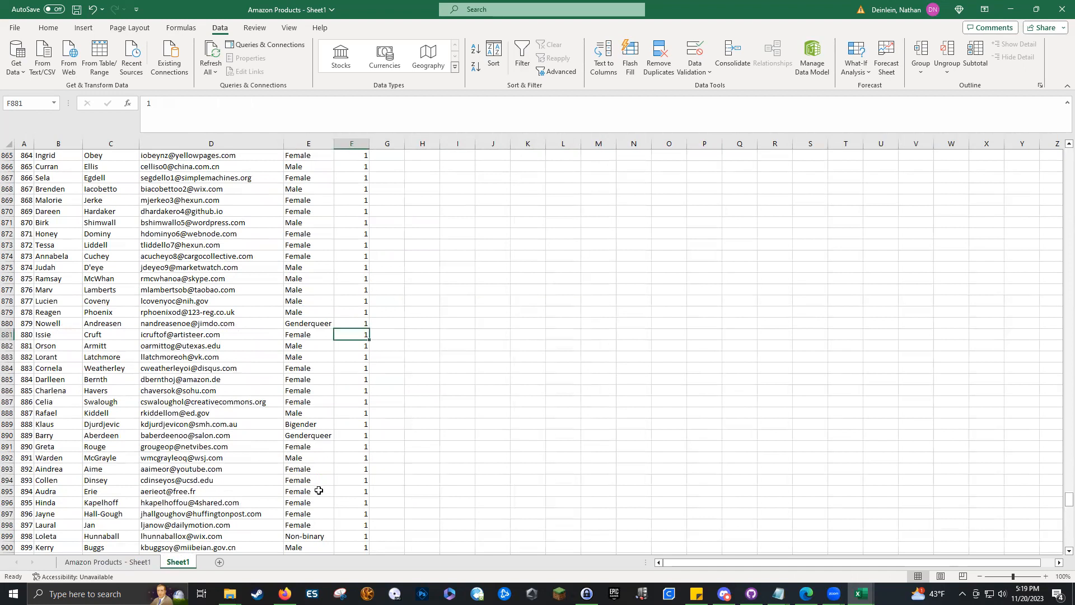
Step: Start a COUNTIF formula in F2 of the Amazon Products sheet with the whole ProductID column Sheet1!F:F as its range
left_click(106, 562)
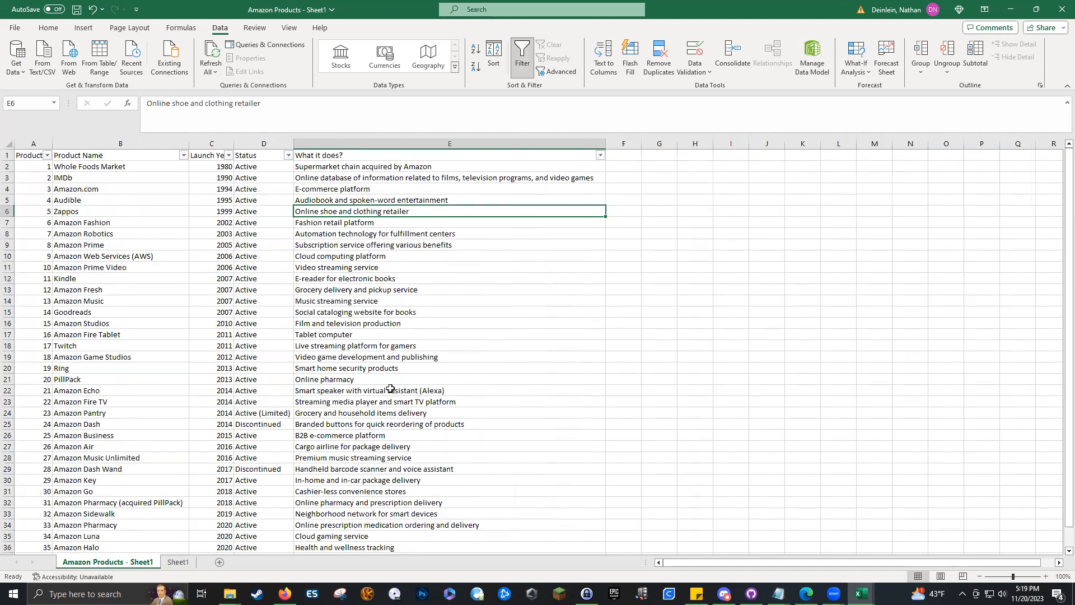
left_click(623, 167)
type("=")
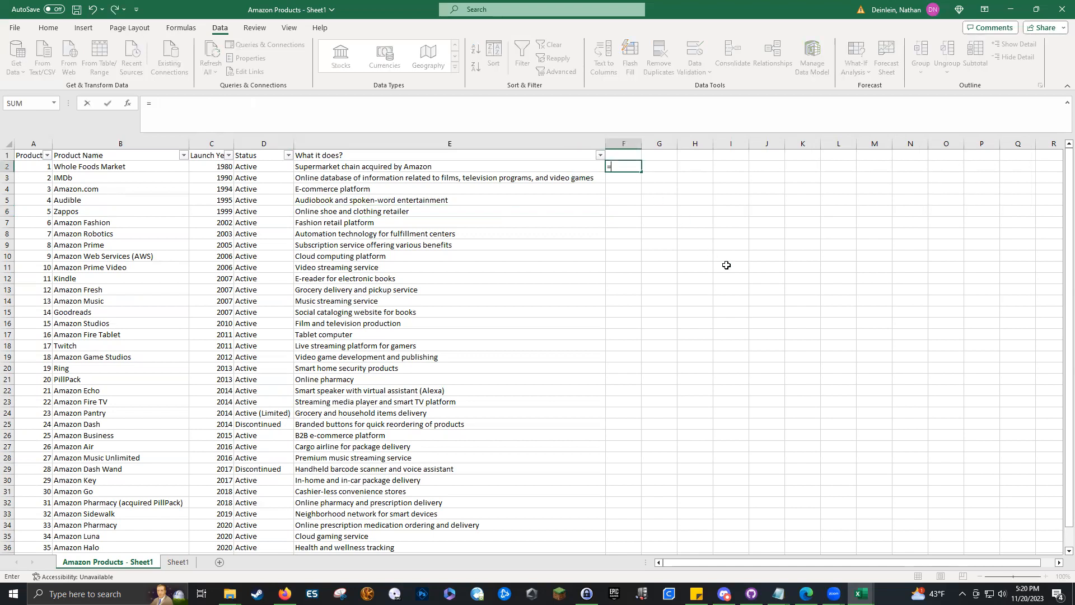
type("count")
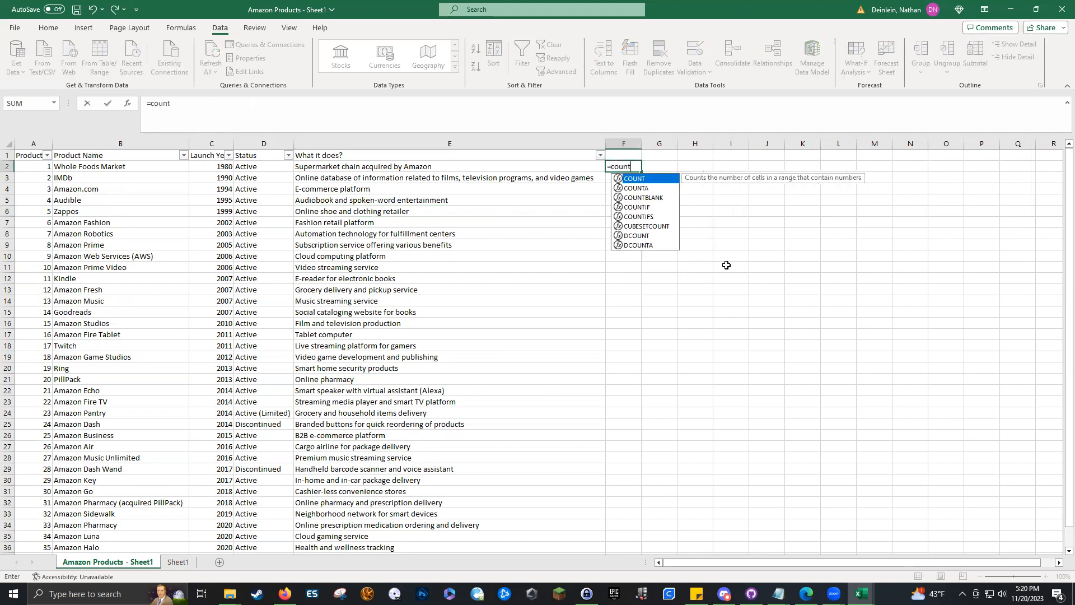
type("if")
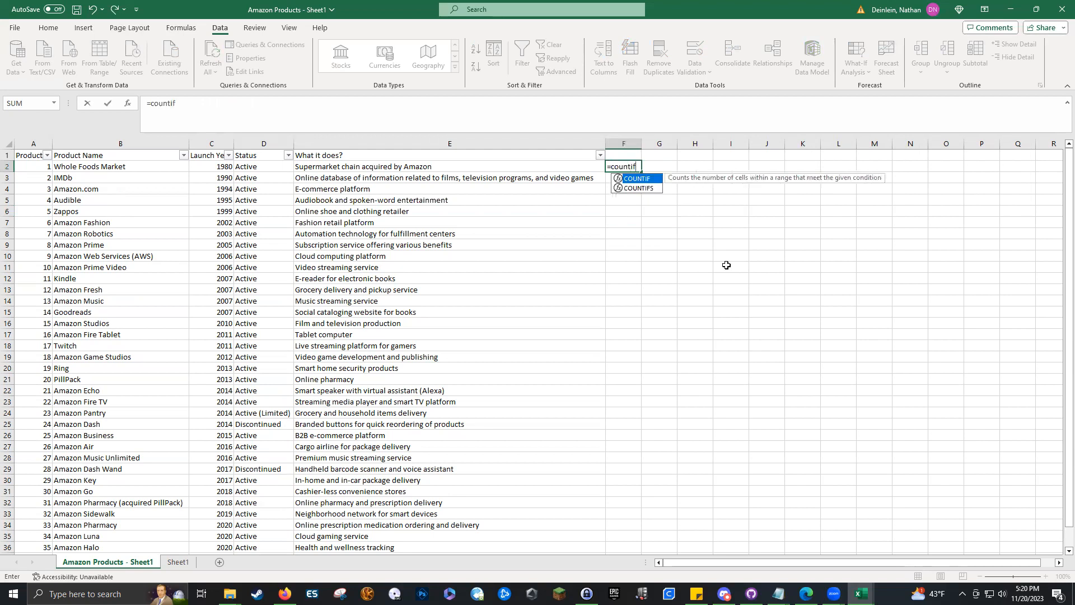
type("(")
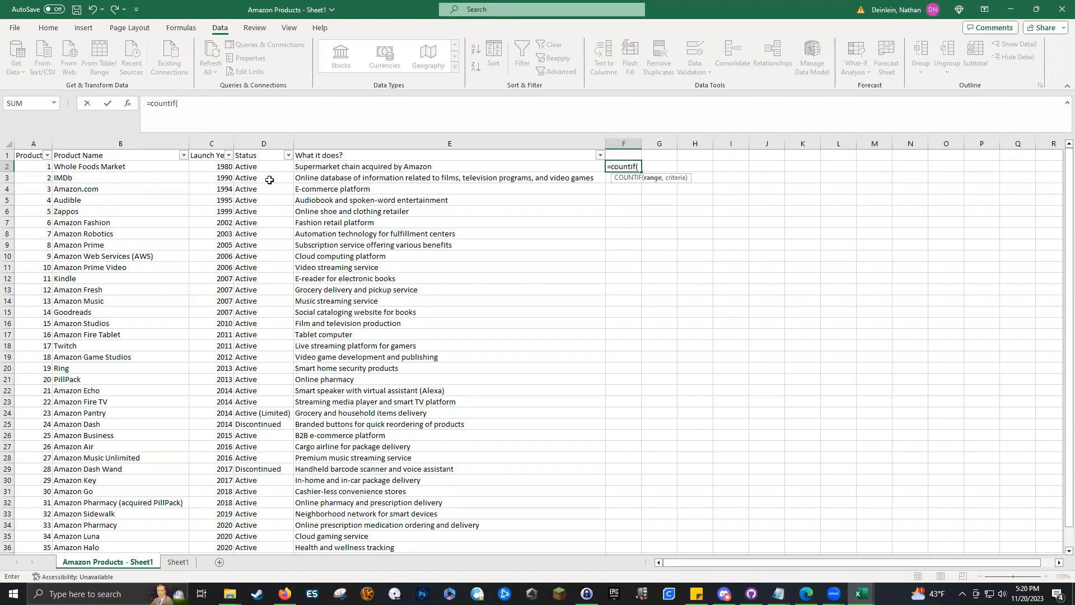
left_click(178, 562)
left_click(351, 144)
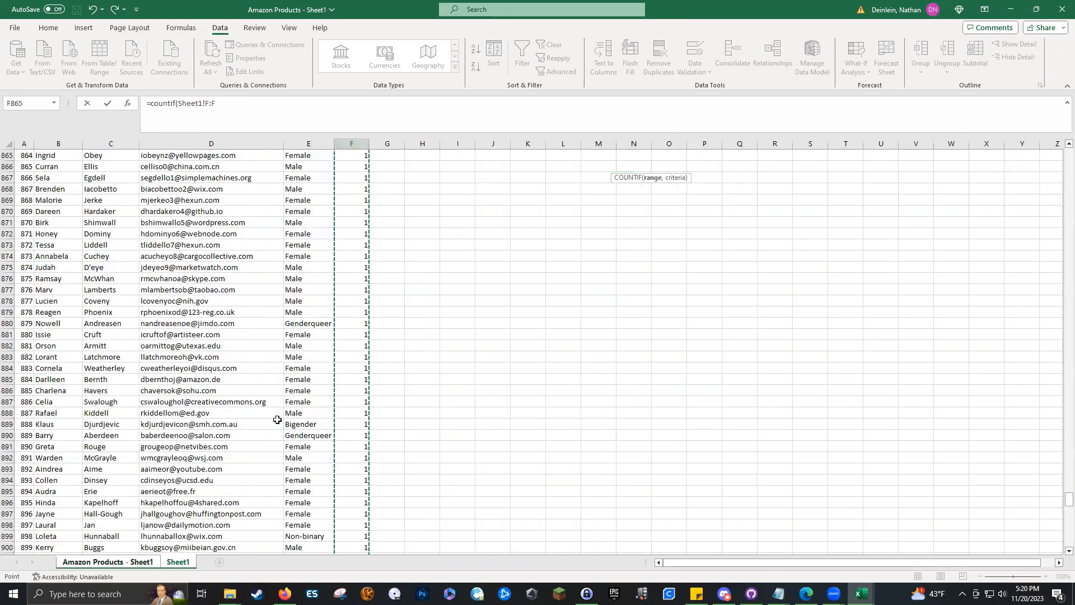
scroll(366, 298, "up", 20)
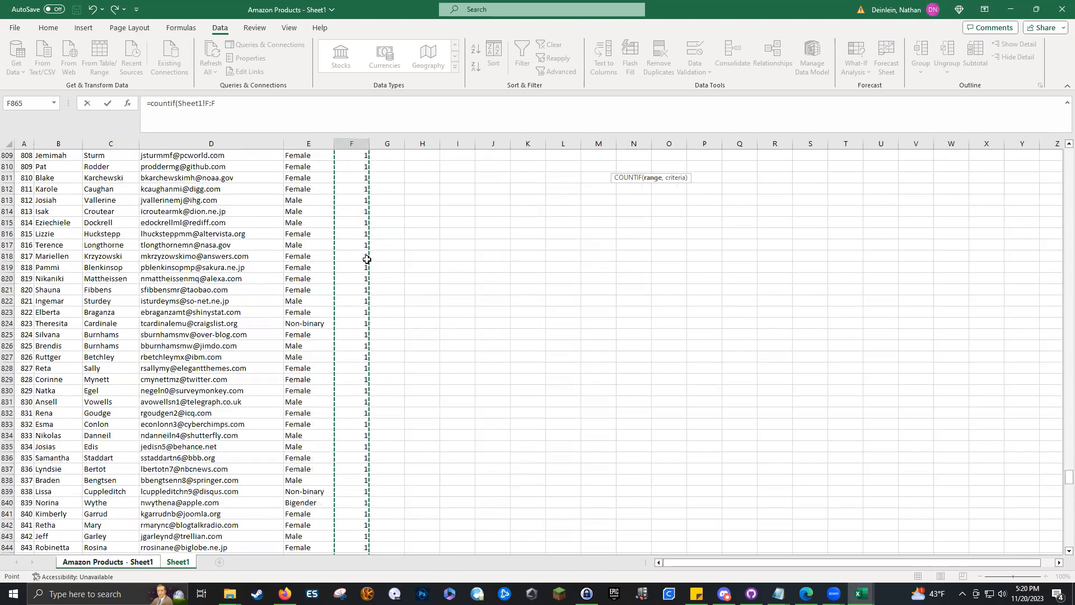
scroll(375, 268, "up", 20)
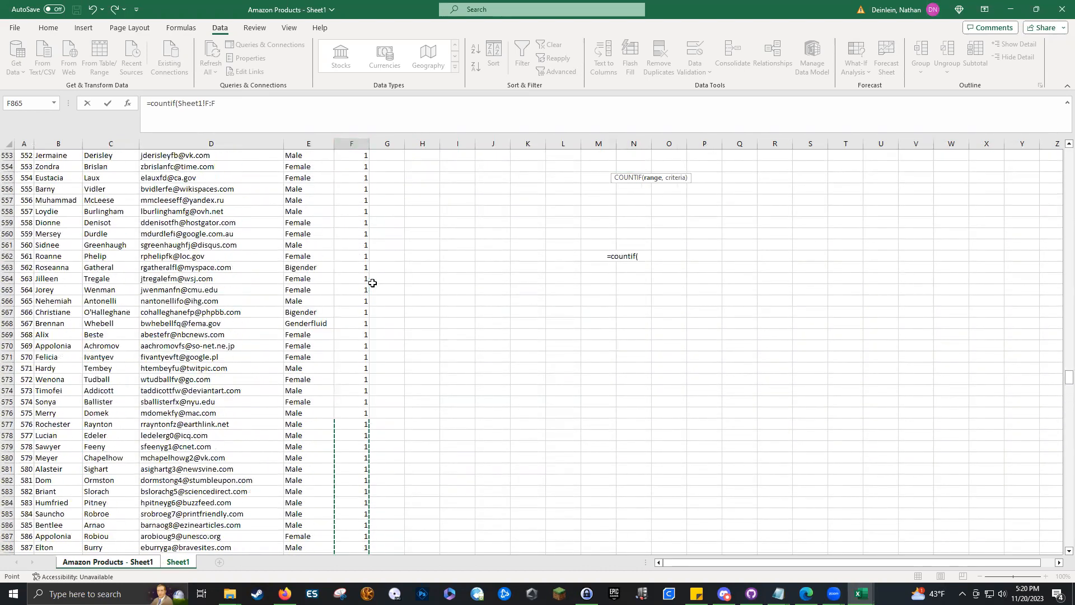
scroll(380, 298, "up", 20)
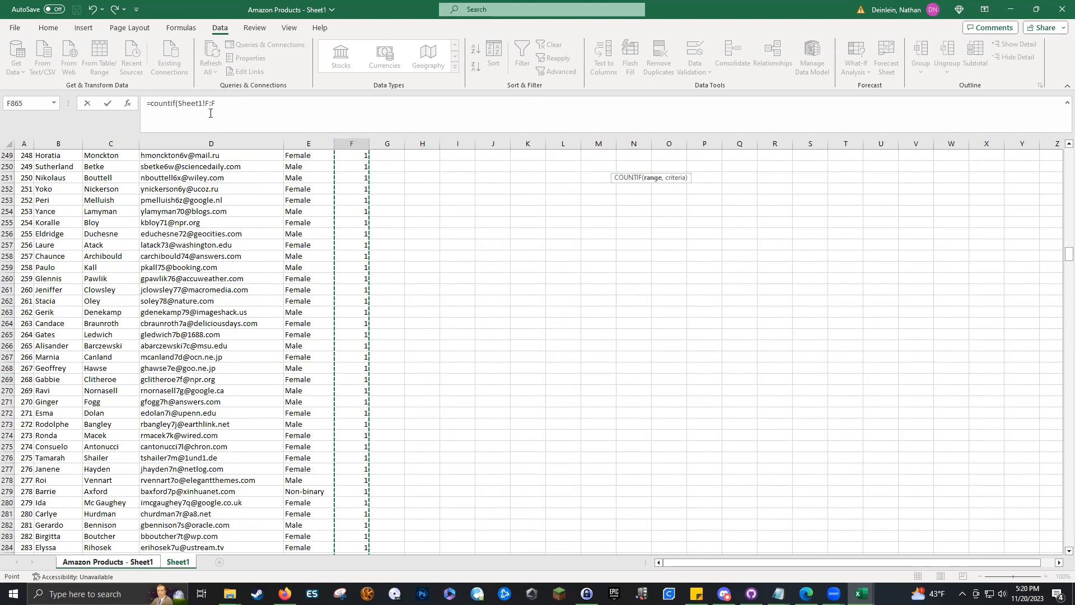
Step: Complete the COUNTIF formula with the product's ID in A2 of the Amazon Products sheet as the criteria
left_click(289, 131)
type(",")
left_click(145, 563)
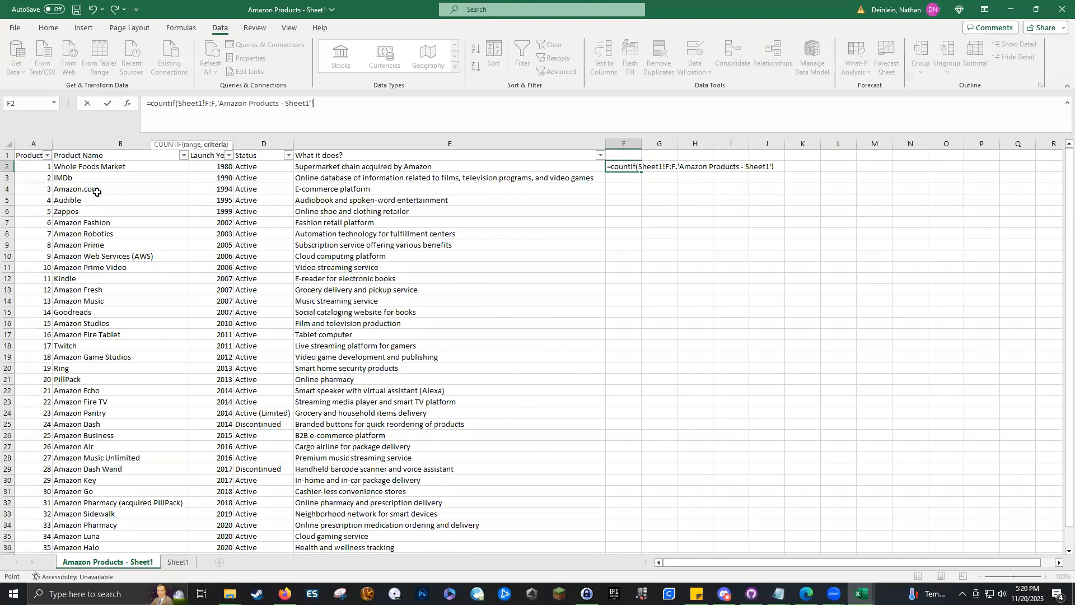
left_click(39, 166)
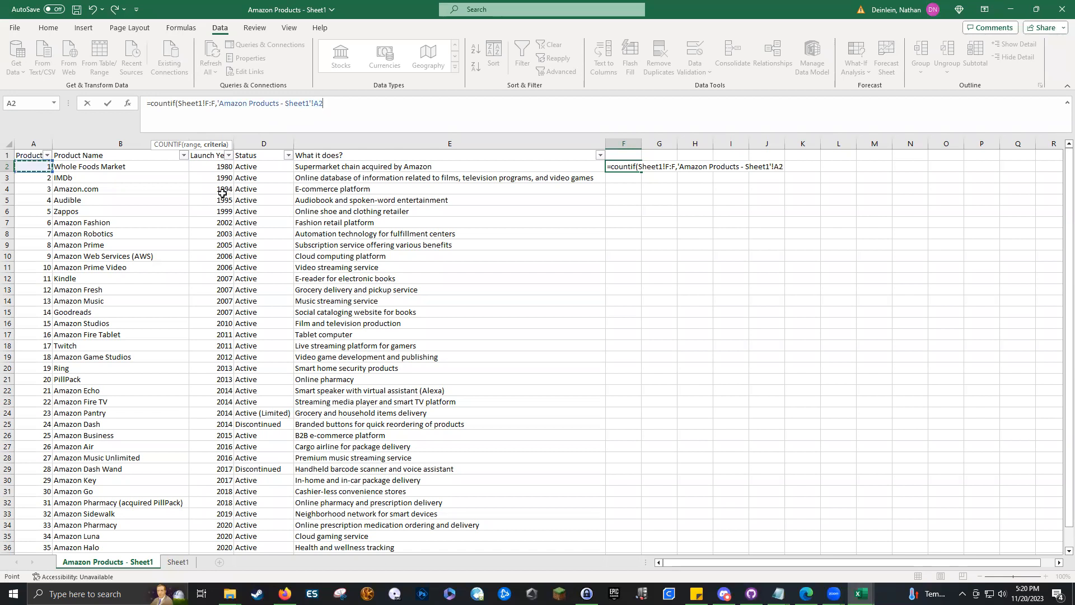
type(")")
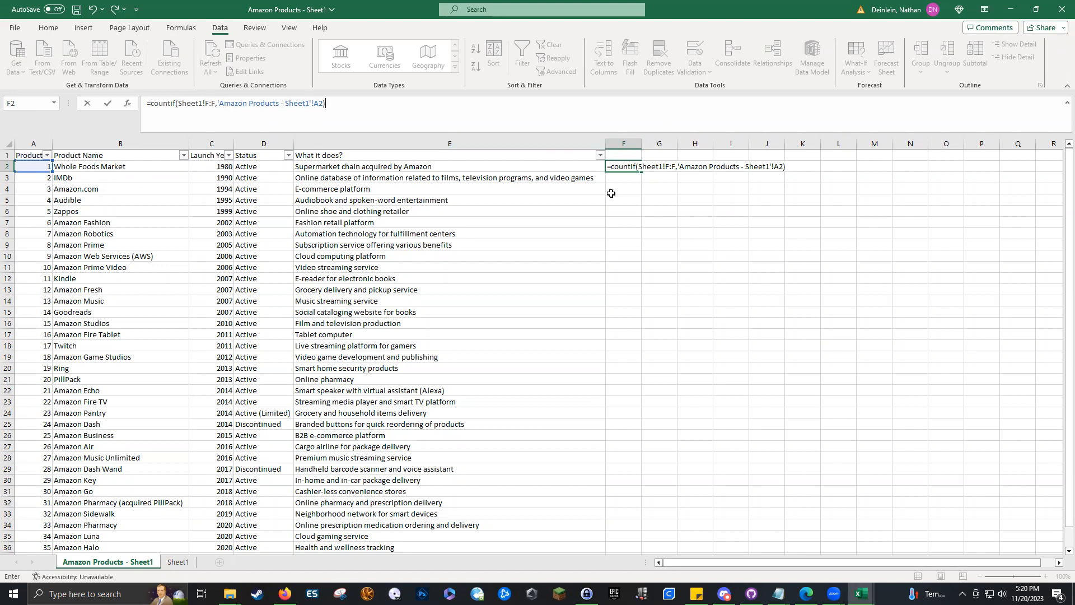
key("ctrl+Return")
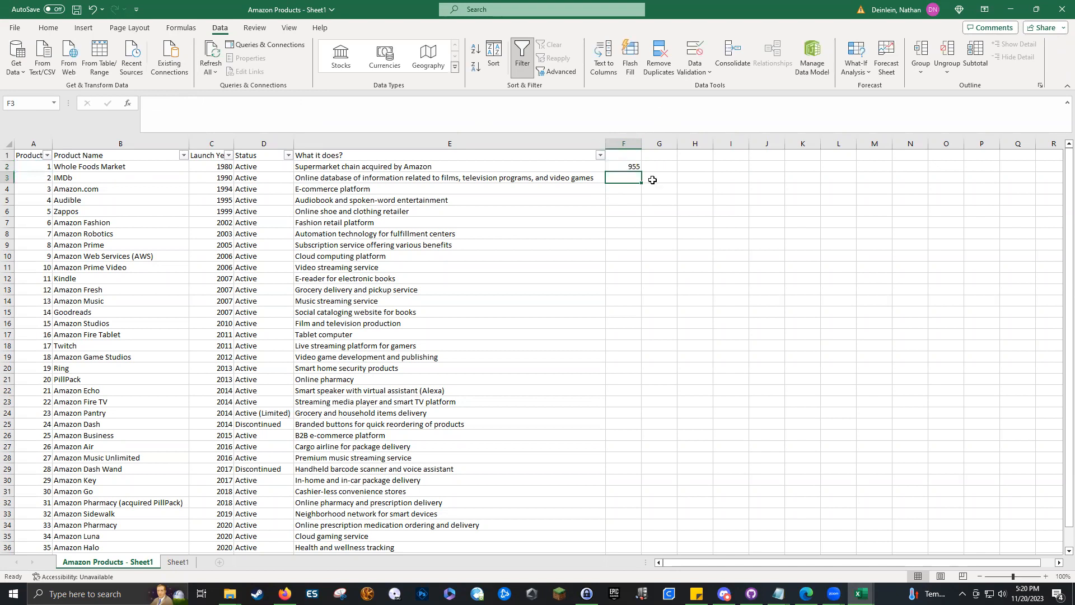
Step: Add a QTY header in F1 and fill the COUNTIF formula from F2 down for all products
left_click(635, 155)
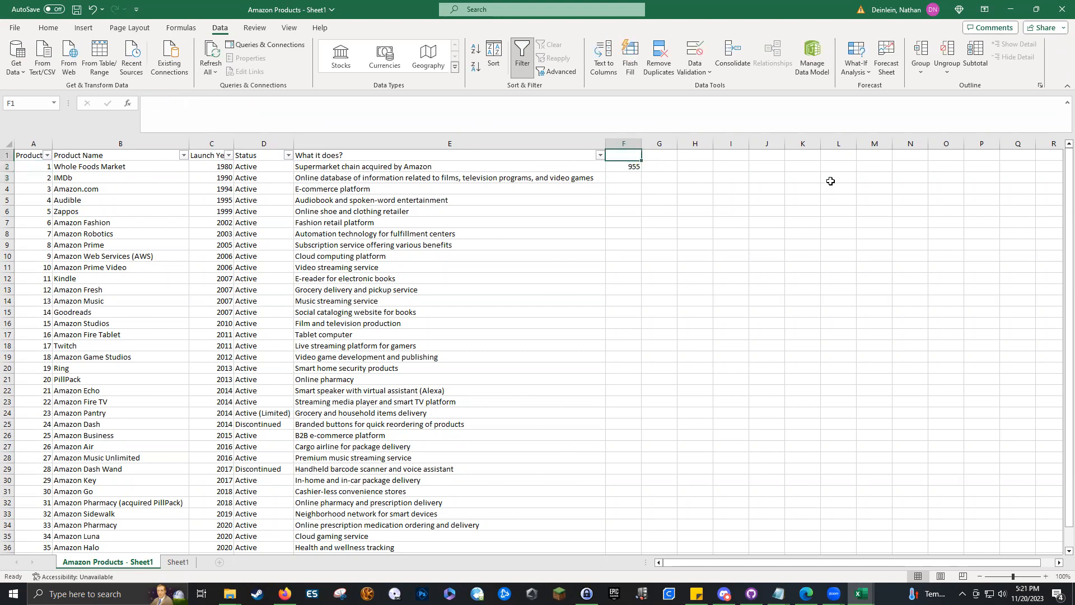
type("QTY")
key("Return")
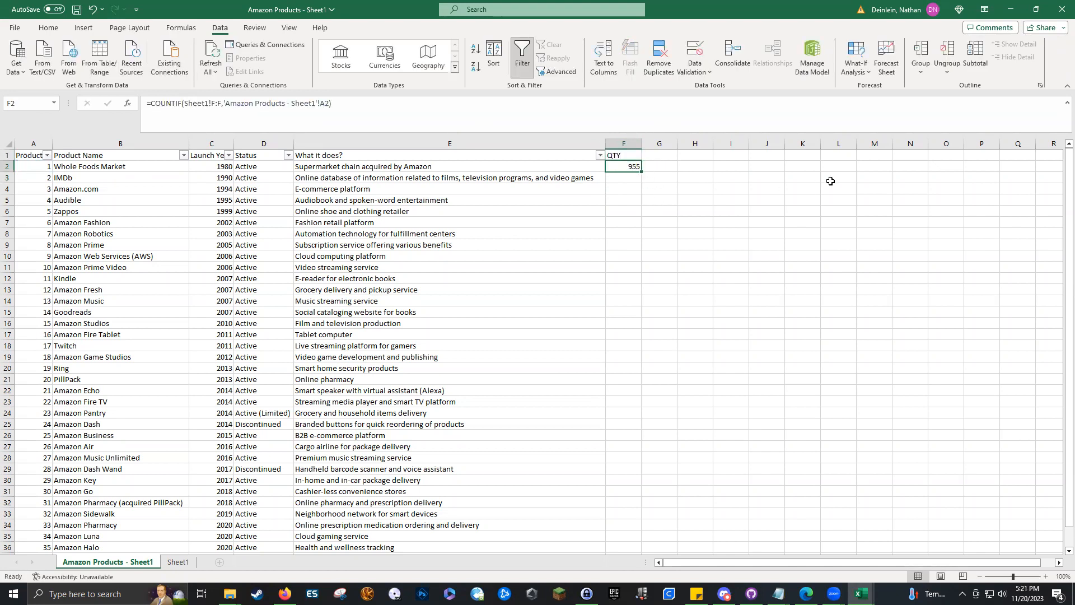
double_click(641, 173)
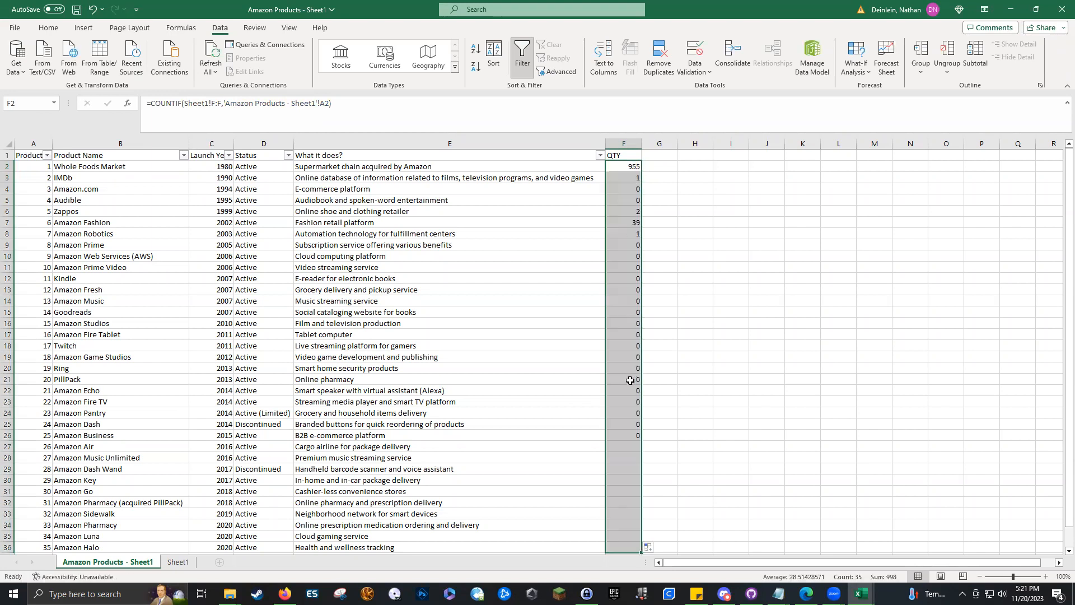
Step: Review the QTY counts and their COUNTIF formulas for the individual products
left_click(625, 381)
scroll(624, 404, "down", 3)
left_click(623, 446)
scroll(620, 460, "up", 3)
left_click(623, 287)
left_click(529, 244)
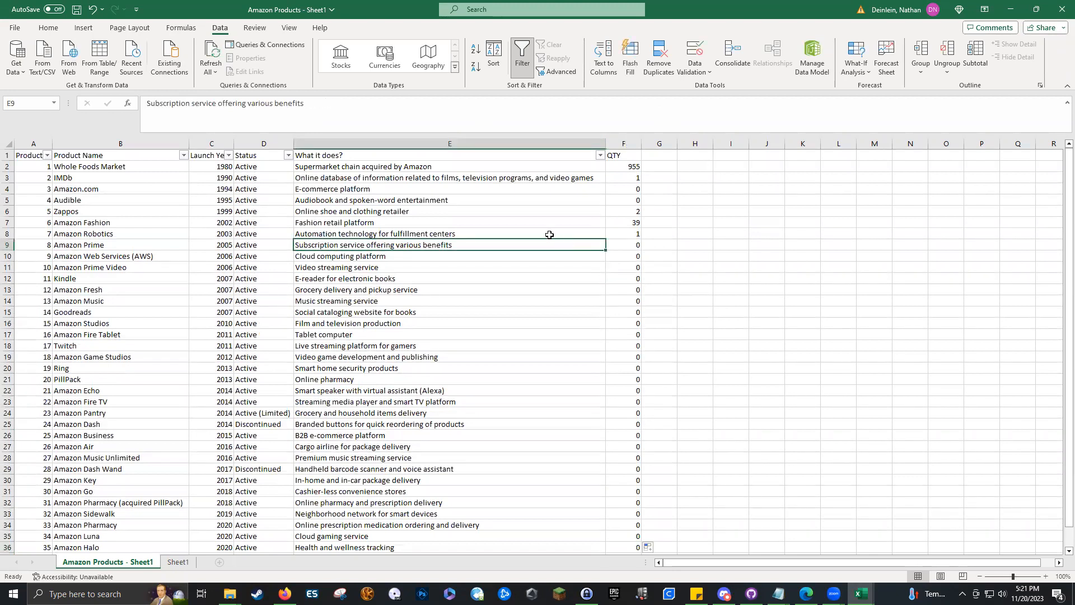
left_click(635, 246)
left_click(471, 247)
left_click(122, 245)
left_click(627, 211)
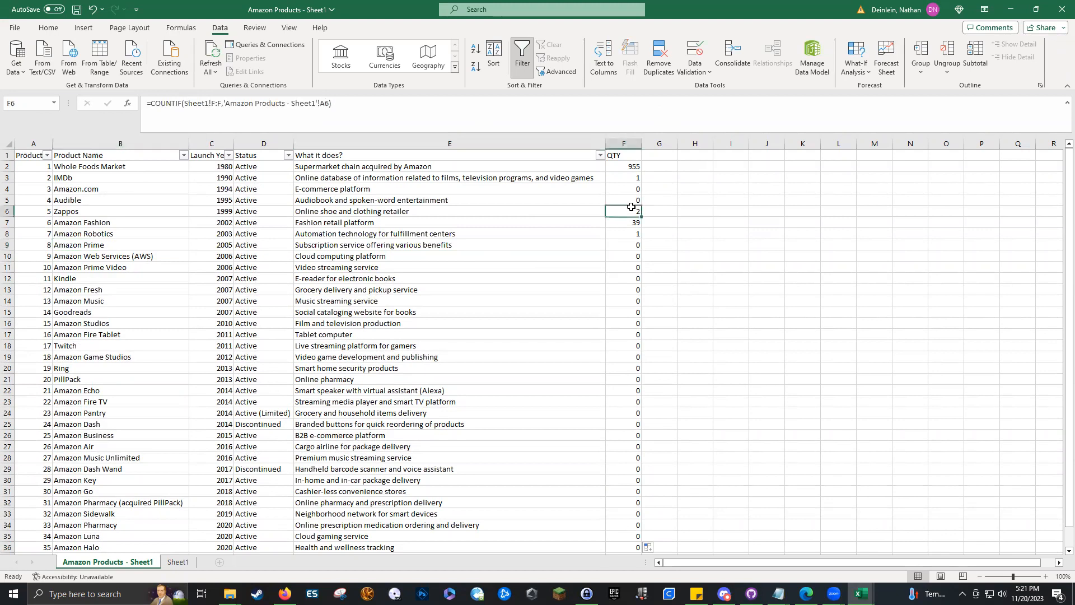
left_click(624, 177)
left_click(623, 163)
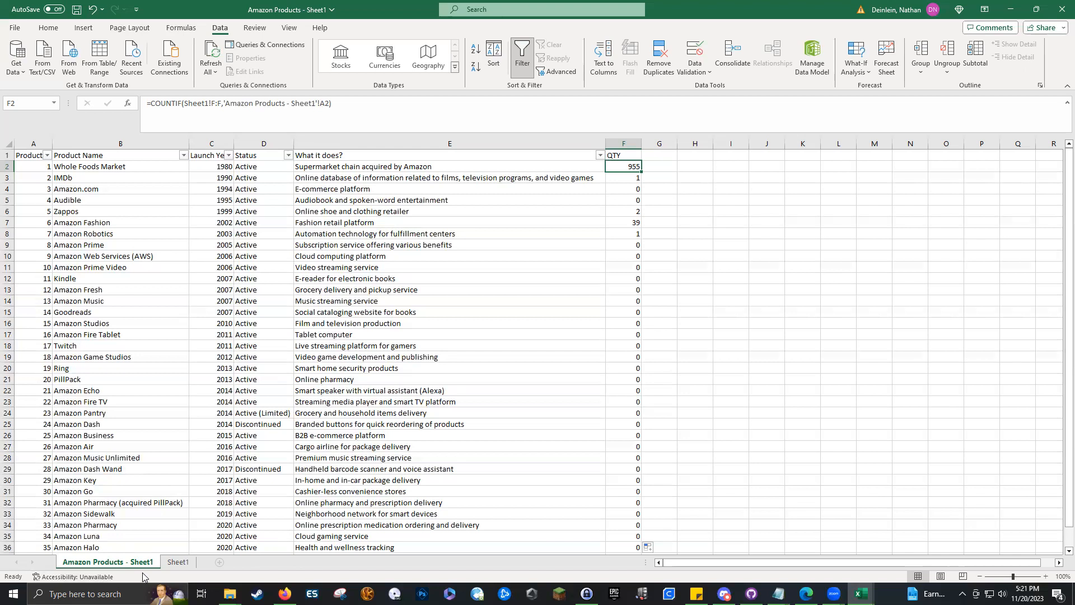
Step: Copy the ProductID value 7 from F12 into the empty cells F11 and F13 of the customer table on Sheet1
left_click(176, 561)
scroll(402, 196, "up", 20)
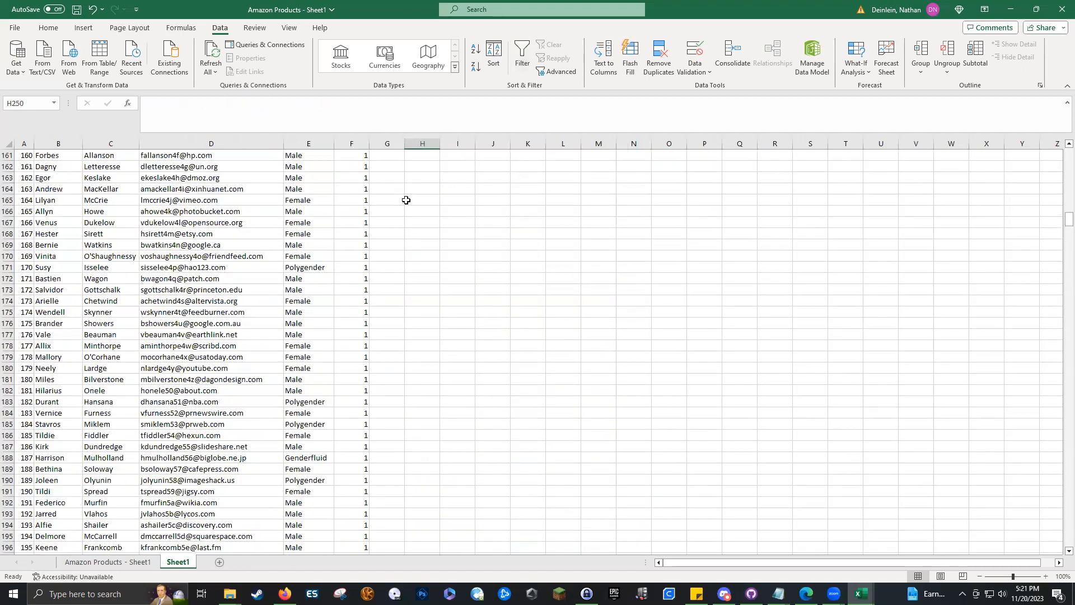
left_click(396, 191)
key("ctrl+Up")
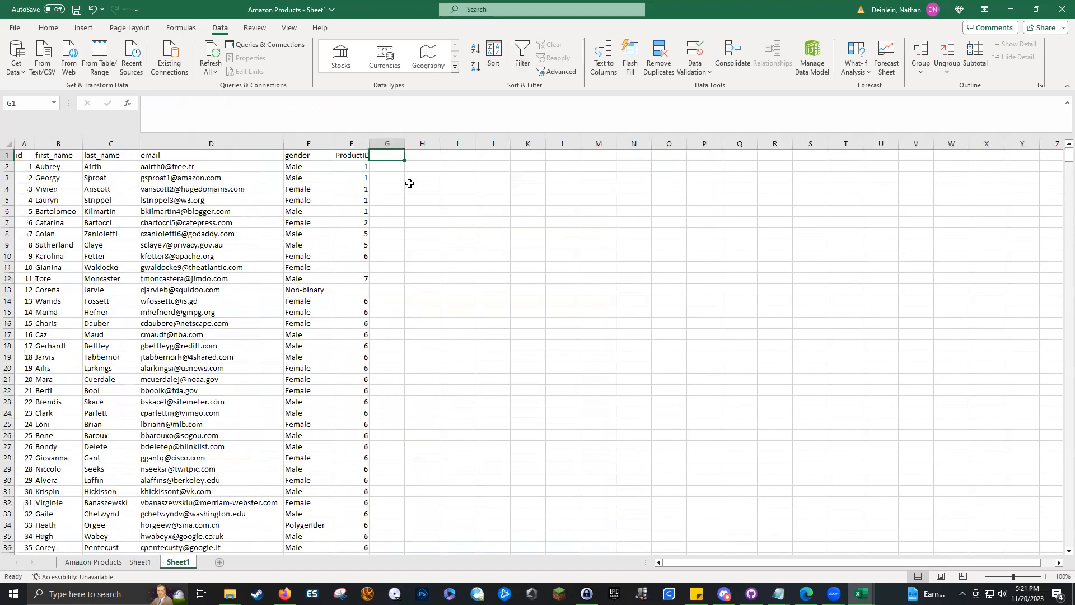
key("Down")
key("Down")
key("Down")
key("Down")
key("Down")
key("Down")
key("Down")
key("Down")
key("Down")
key("Down")
key("Left")
key("Down")
key("ctrl+c")
key("Up")
key("ctrl+v")
key("Down")
key("Down")
key("ctrl+v")
key("Right")
key("Right")
key("Up")
key("Up")
key("Up")
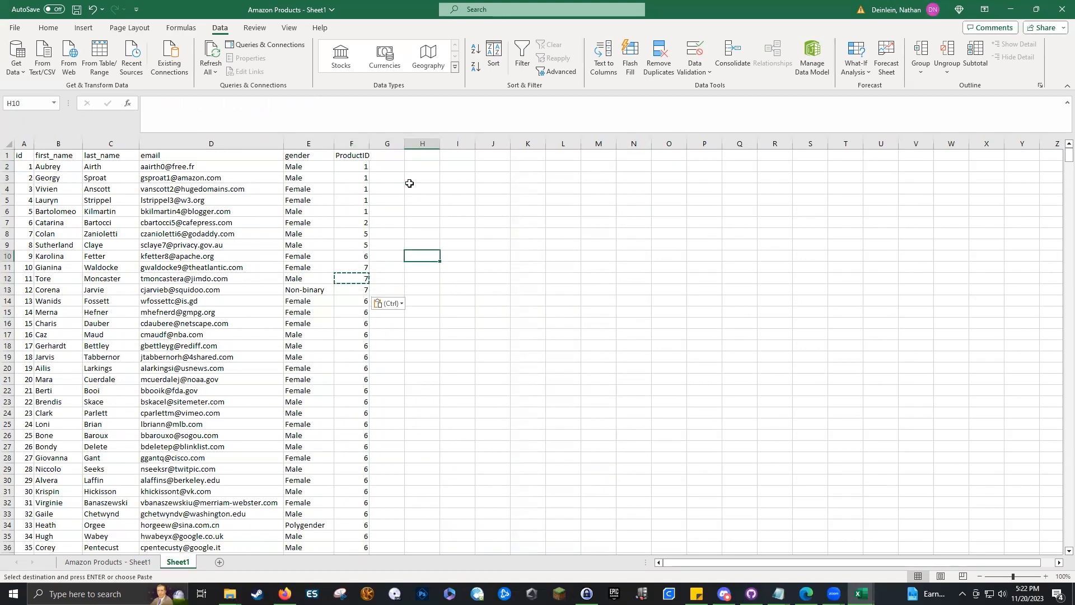
Step: Add a Rev header in G1 of the customer table on Sheet1
key("Left")
key("Up")
key("Up")
key("Up")
key("Up")
key("Up")
key("Up")
key("Up")
key("Up")
key("Up")
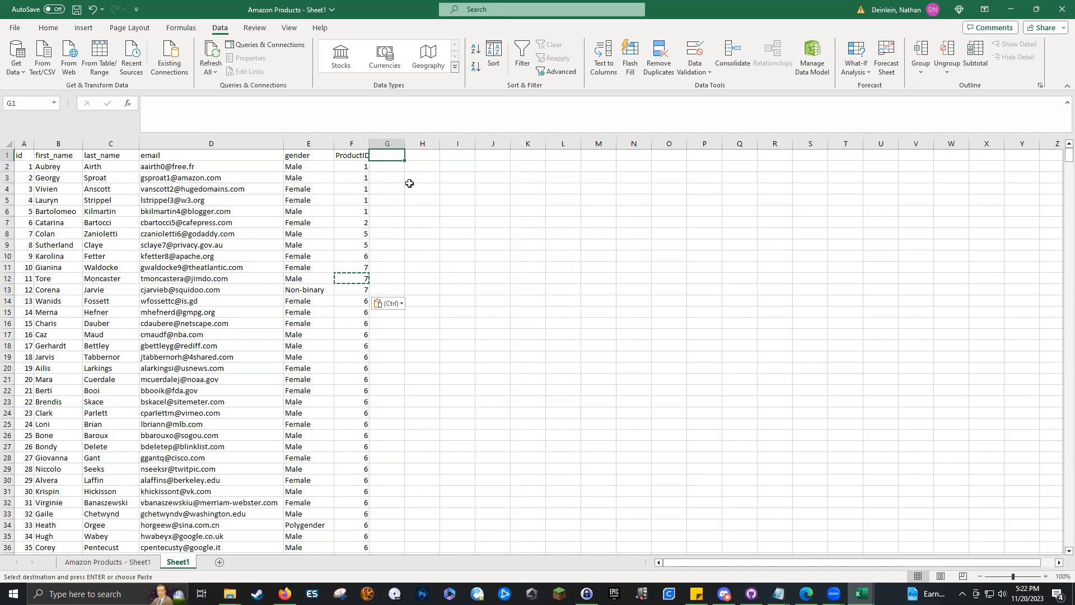
type("Rev")
key("Return")
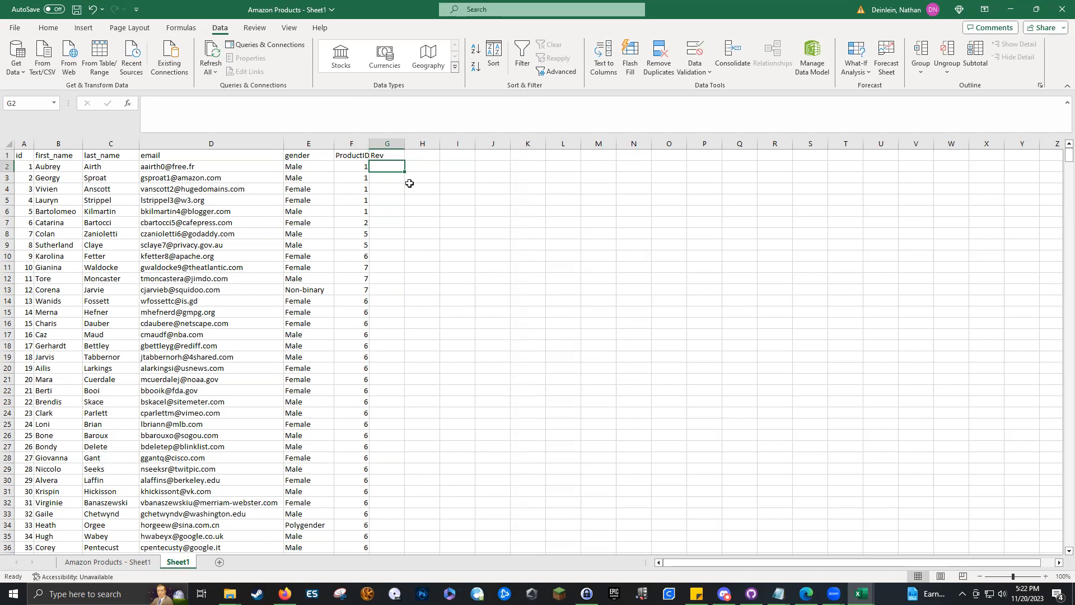
Step: Enter the formula =RANDBETWEEN(1,1000) in G2 to generate a random revenue for the first customer
type("=rand")
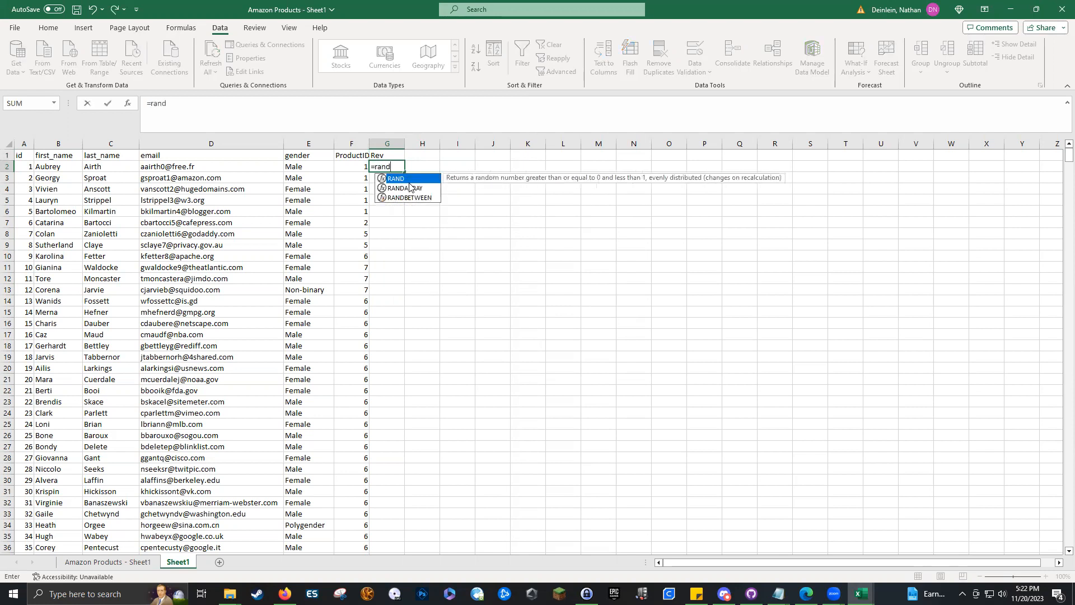
type("bet")
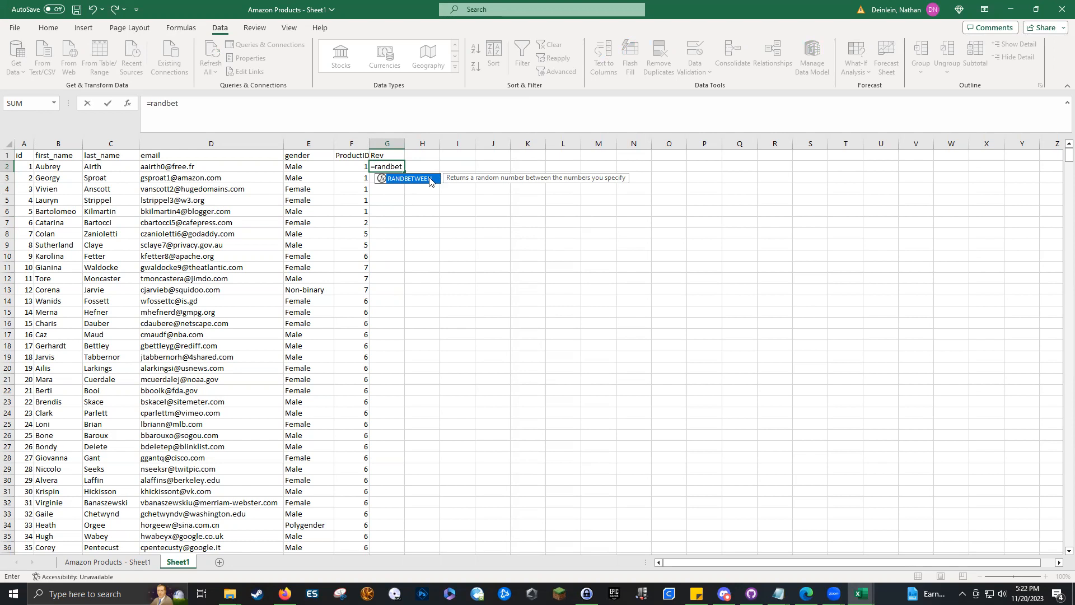
type("wee")
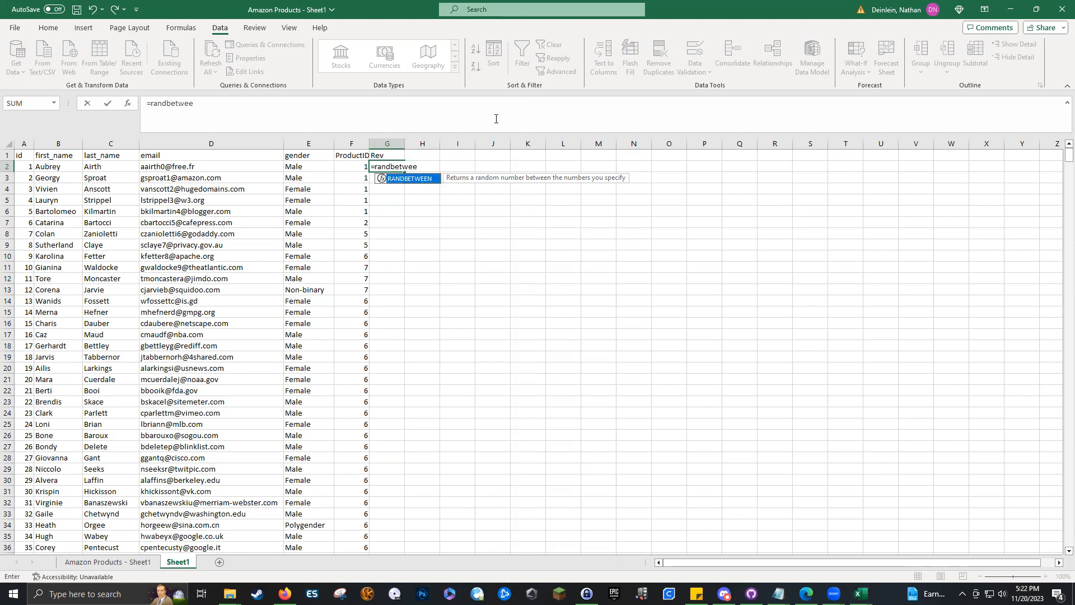
type("n(")
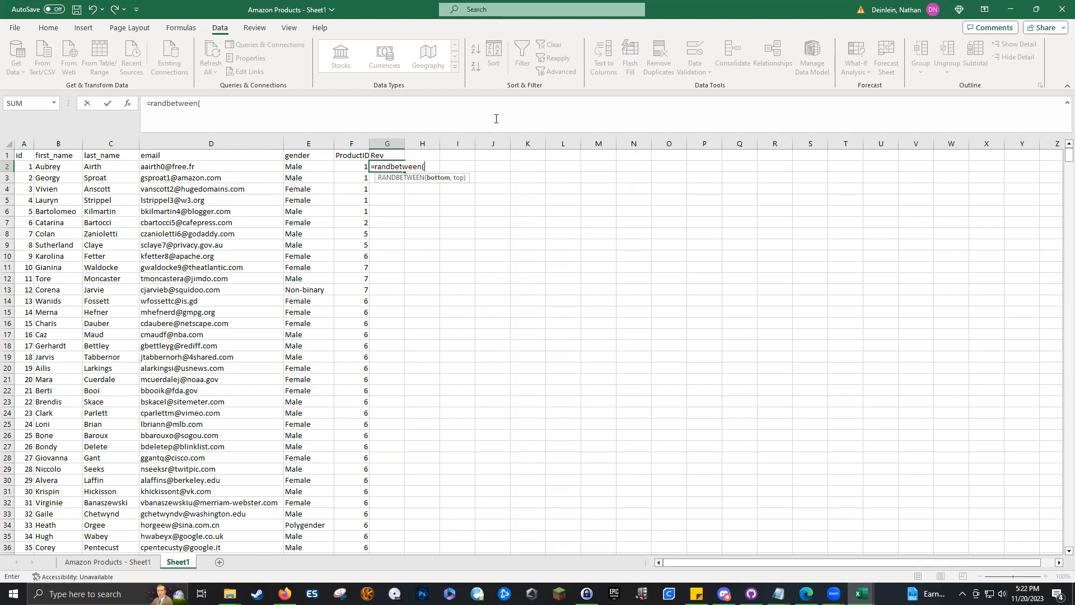
type("1,1000)")
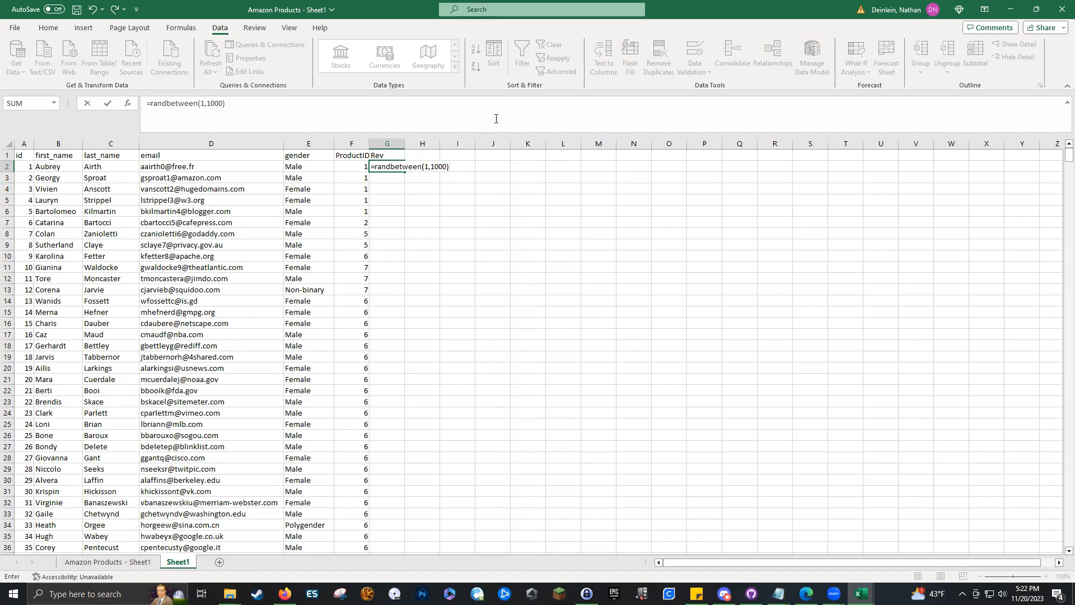
key("Return")
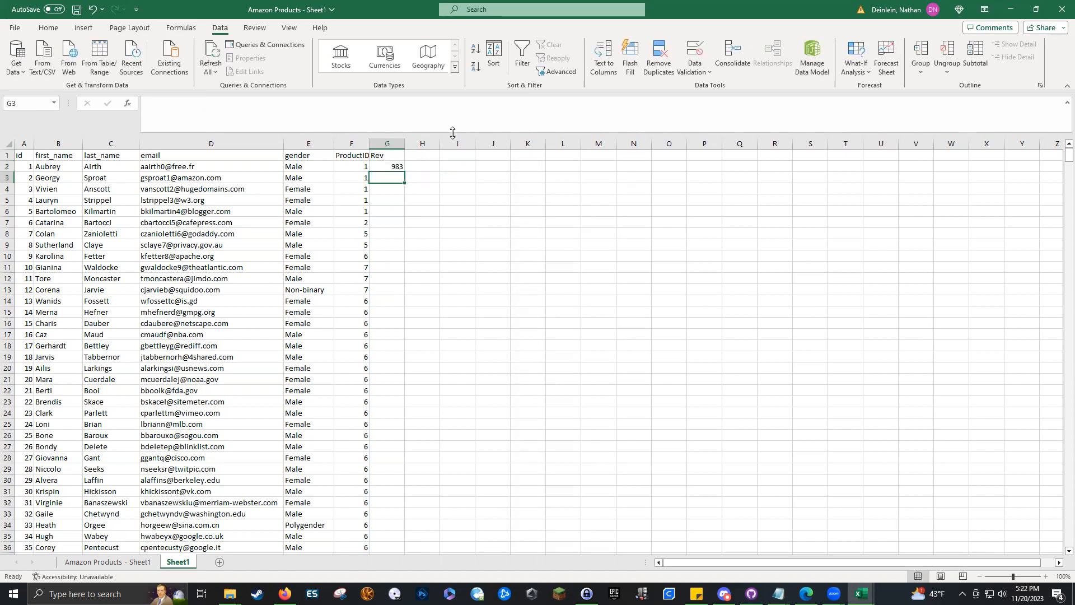
Step: Fill the RANDBETWEEN formula from G2 down the Rev column for all customers and check the filled rows
left_click(393, 168)
double_click(403, 171)
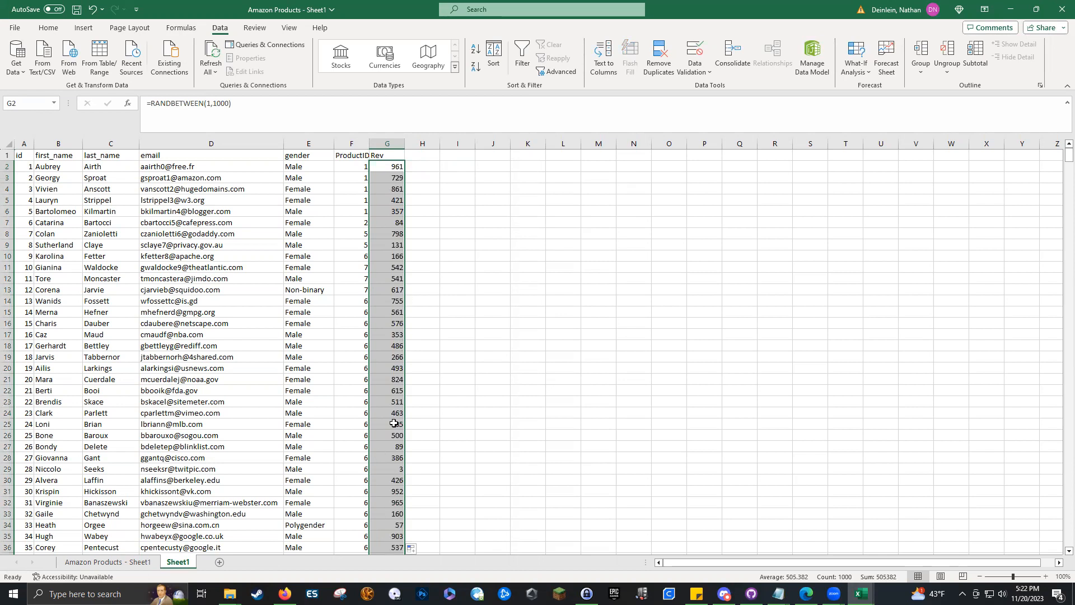
left_click(385, 202)
scroll(385, 356, "down", 20)
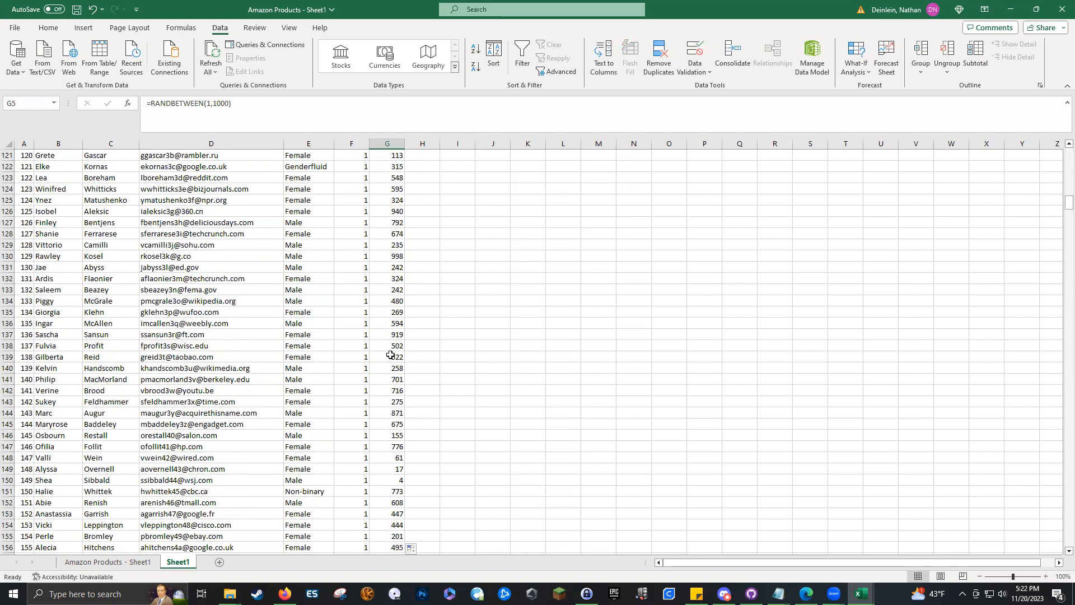
scroll(360, 377, "up", 20)
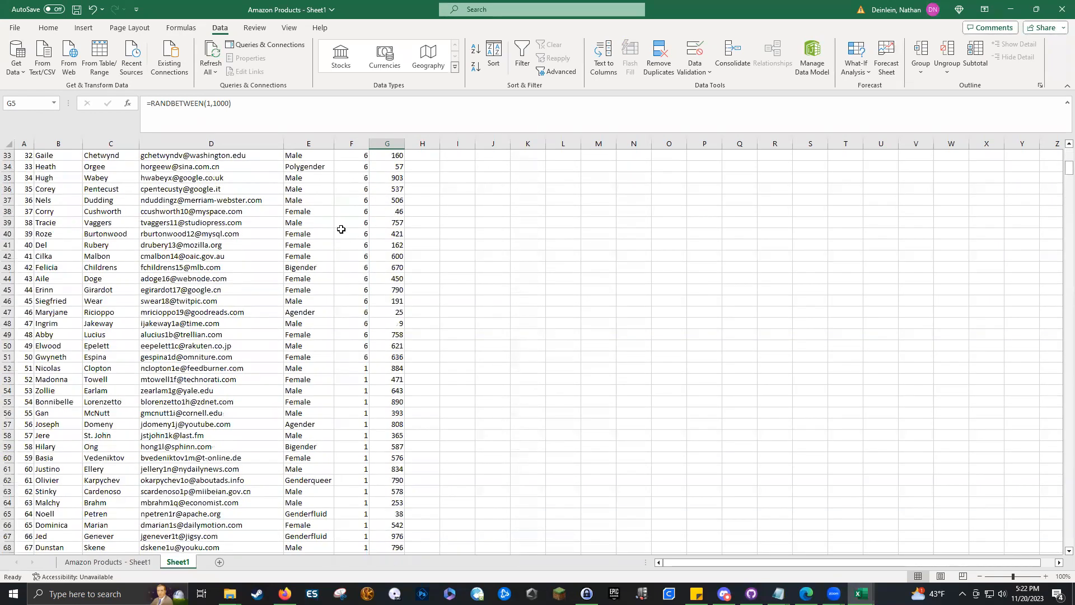
Step: Add a Rev header in G1 of the Amazon Products sheet, next to QTY
left_click(107, 561)
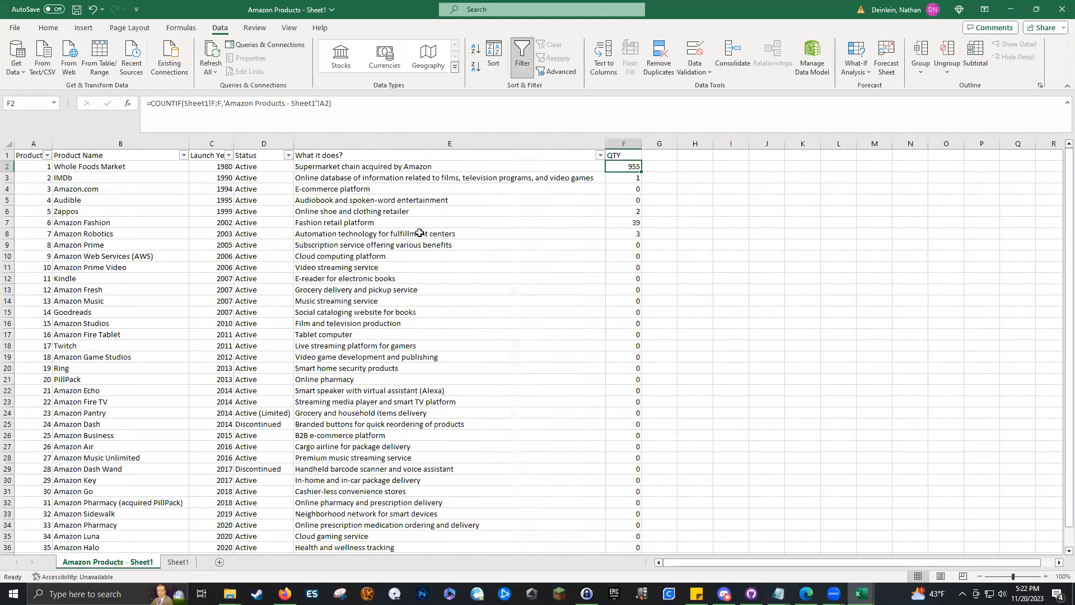
left_click(56, 163)
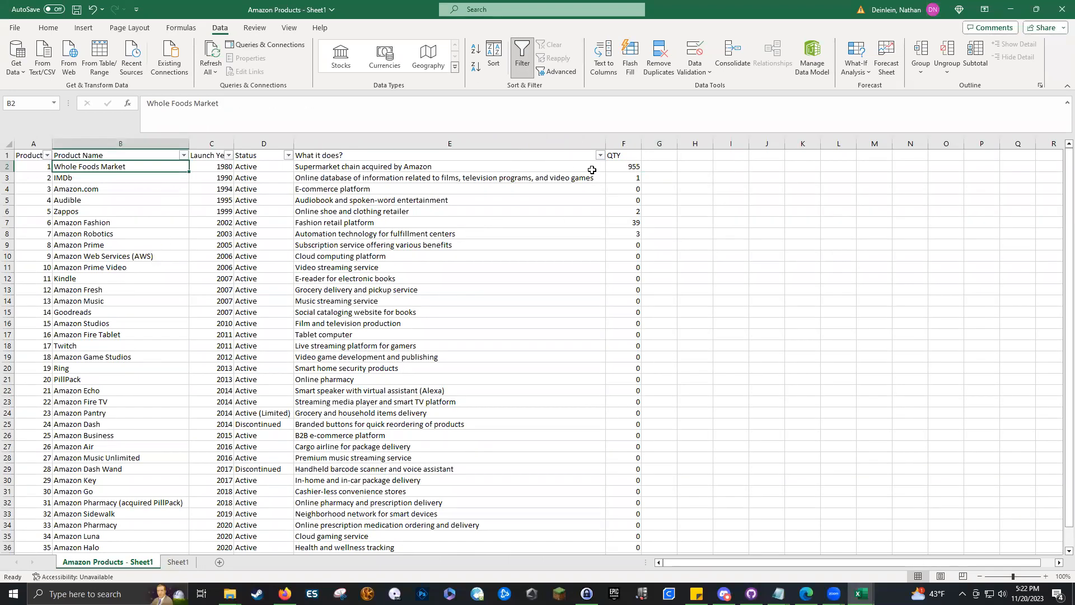
left_click(665, 158)
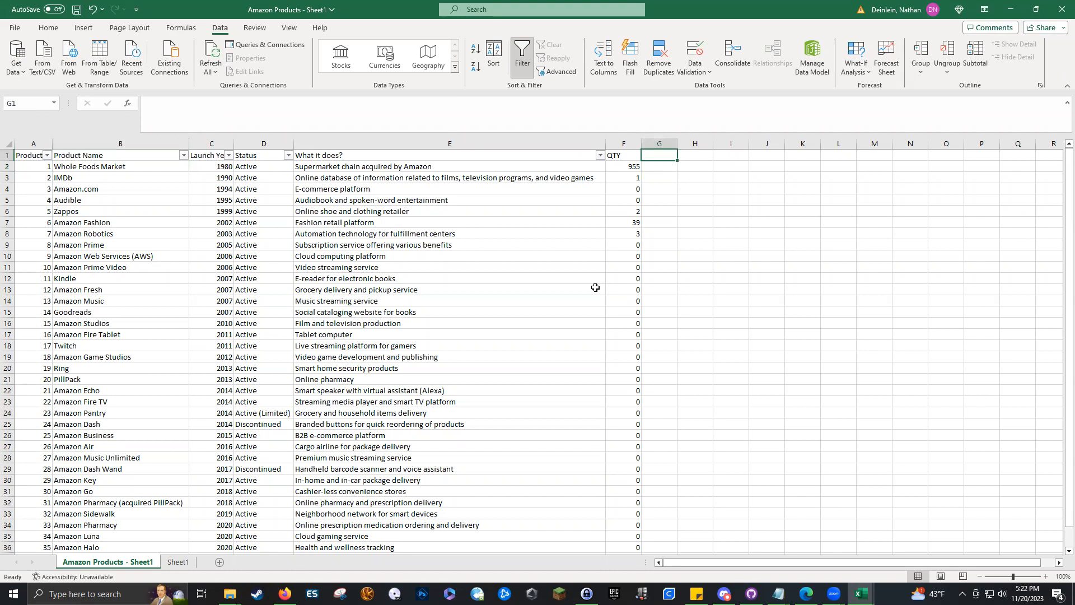
type("rev")
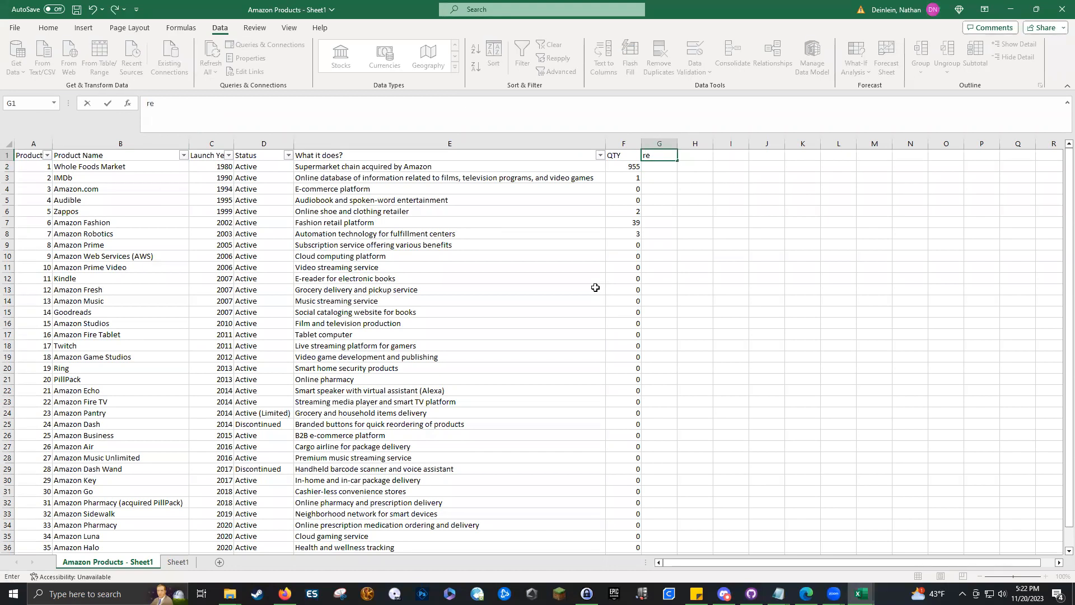
key("Return")
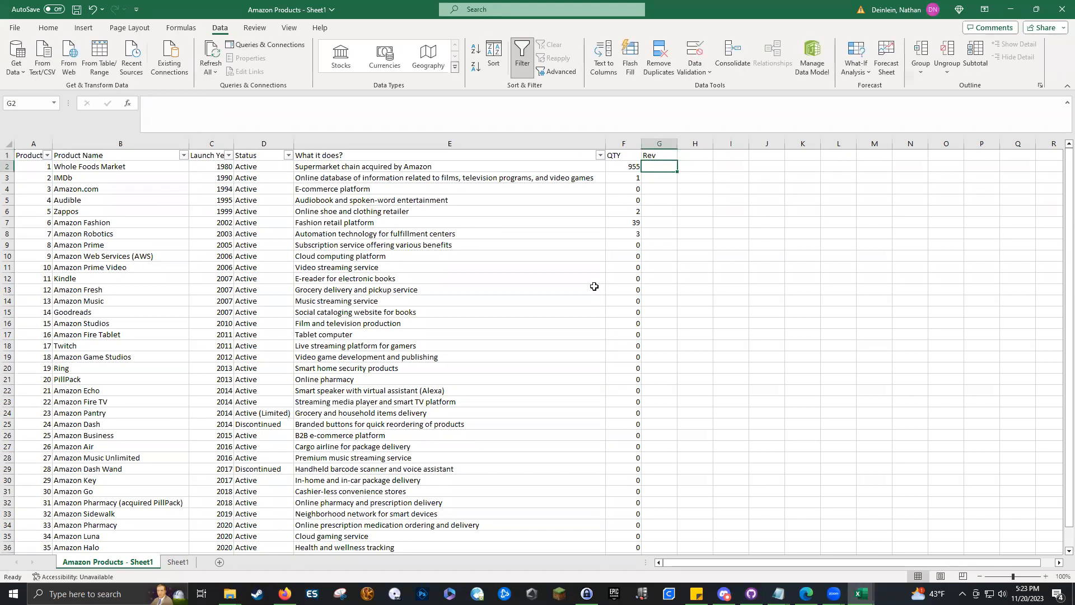
Step: Start a SUMIF formula in G2 with Sheet1 column F as the range and the product's ID in A2 as the criteria
type("=sumif(")
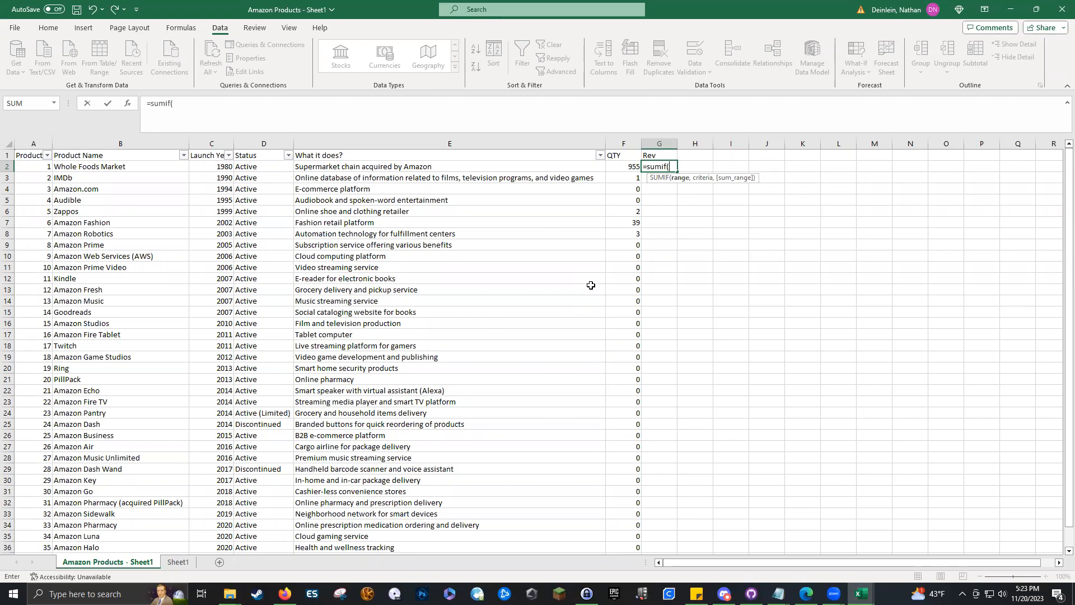
left_click(182, 567)
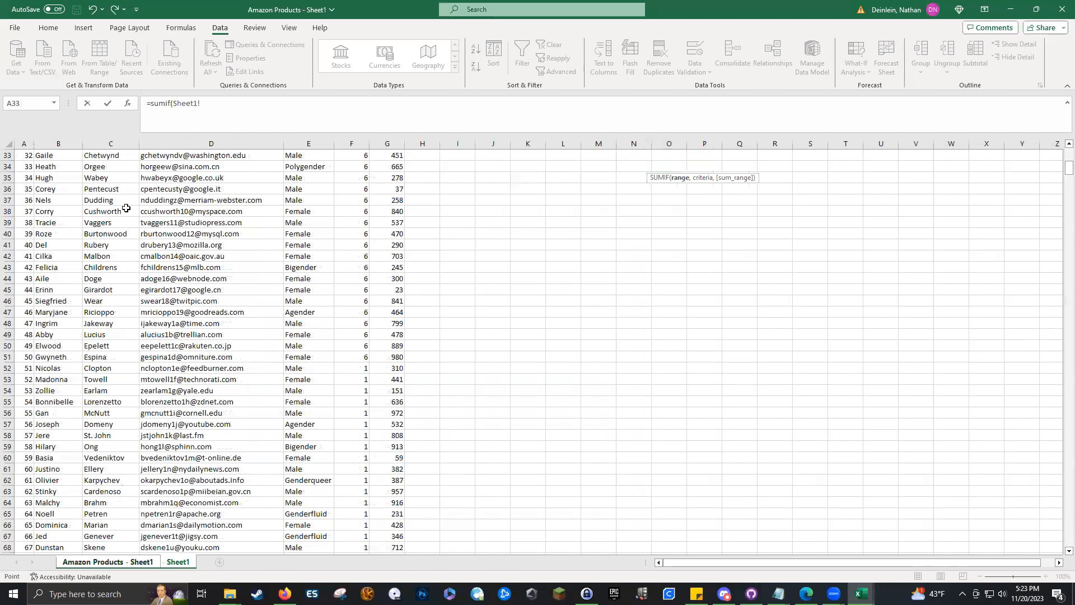
left_click(359, 141)
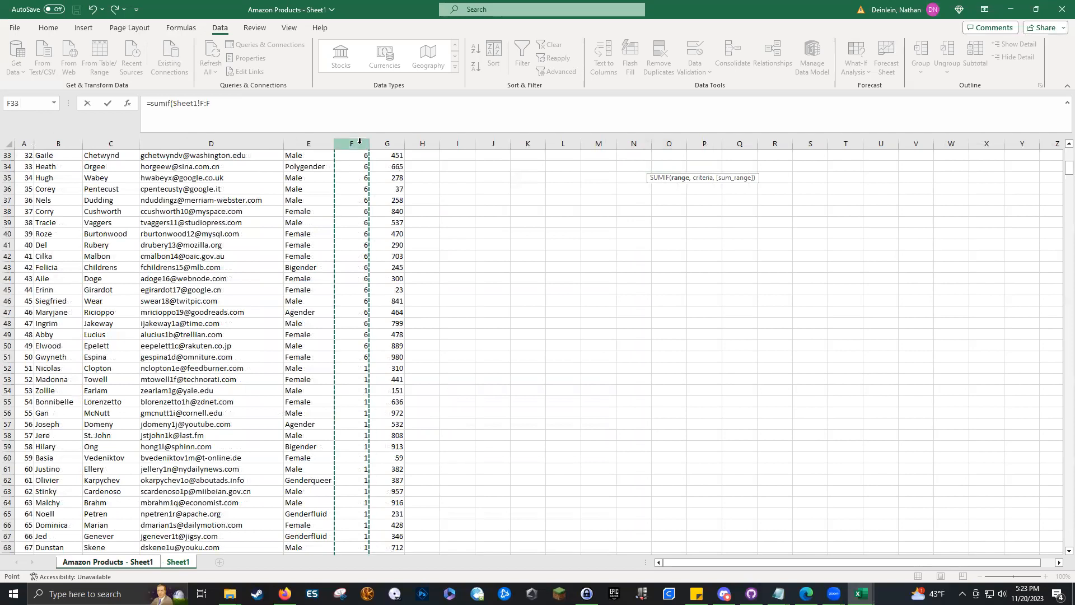
type(",")
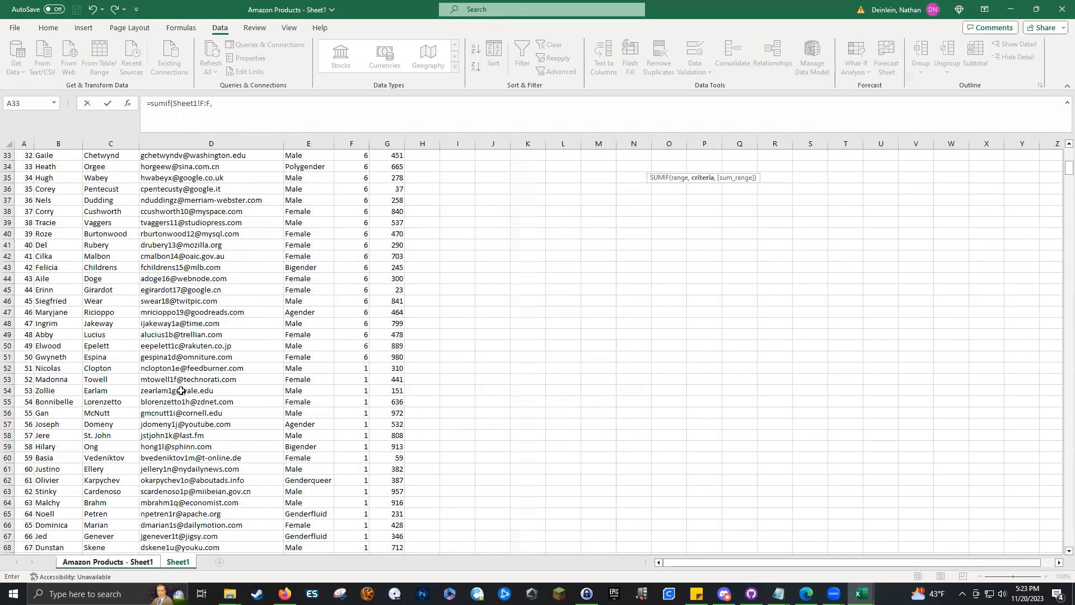
left_click(134, 566)
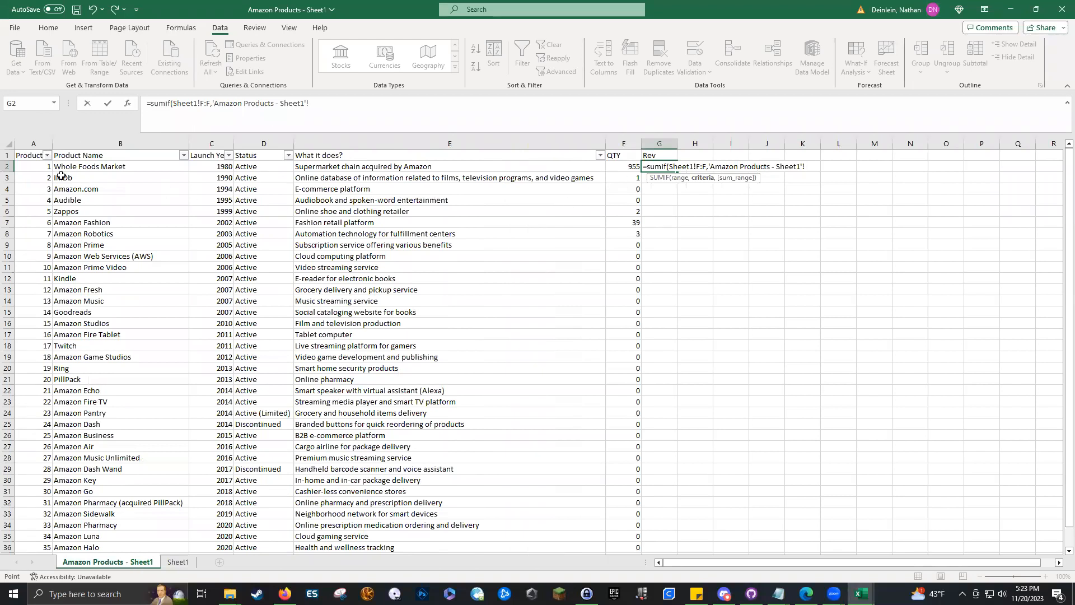
left_click(28, 166)
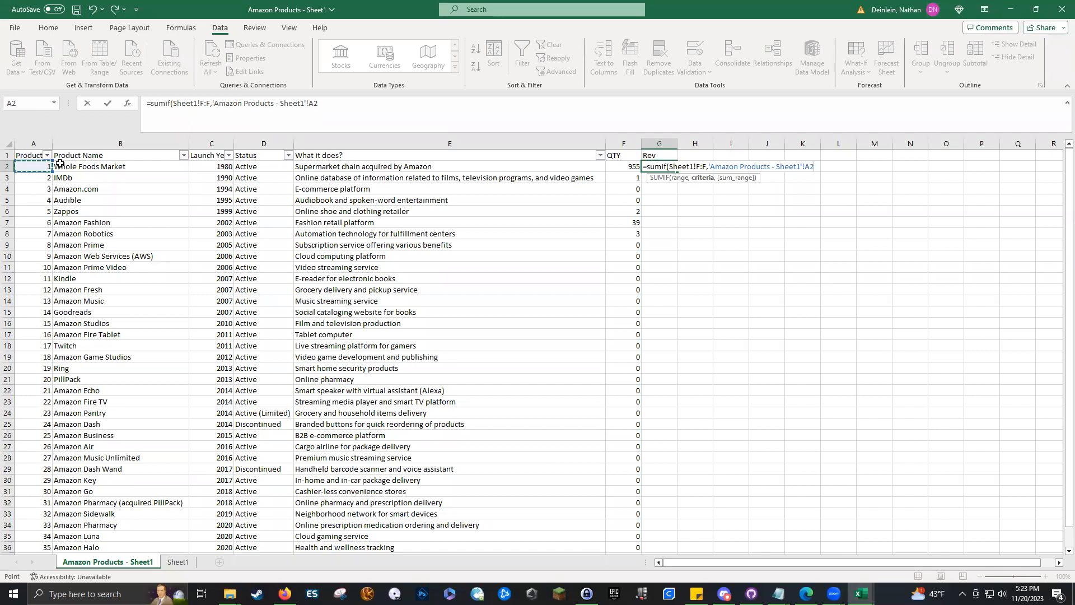
Step: Complete the SUMIF formula with the Rev column G of Sheet1 as the sum range
type(",")
left_click(179, 561)
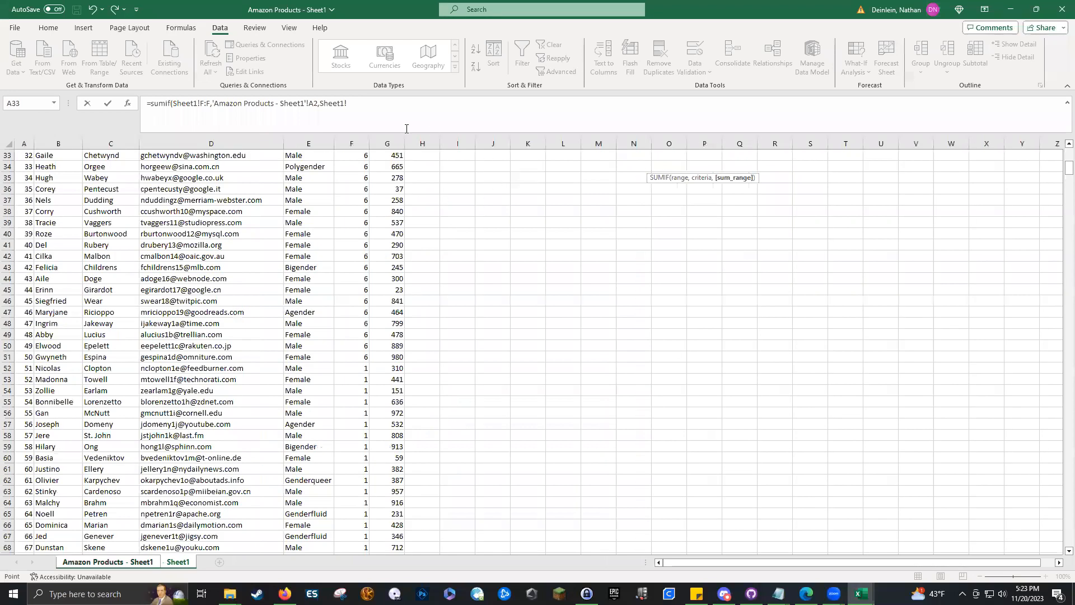
left_click(387, 144)
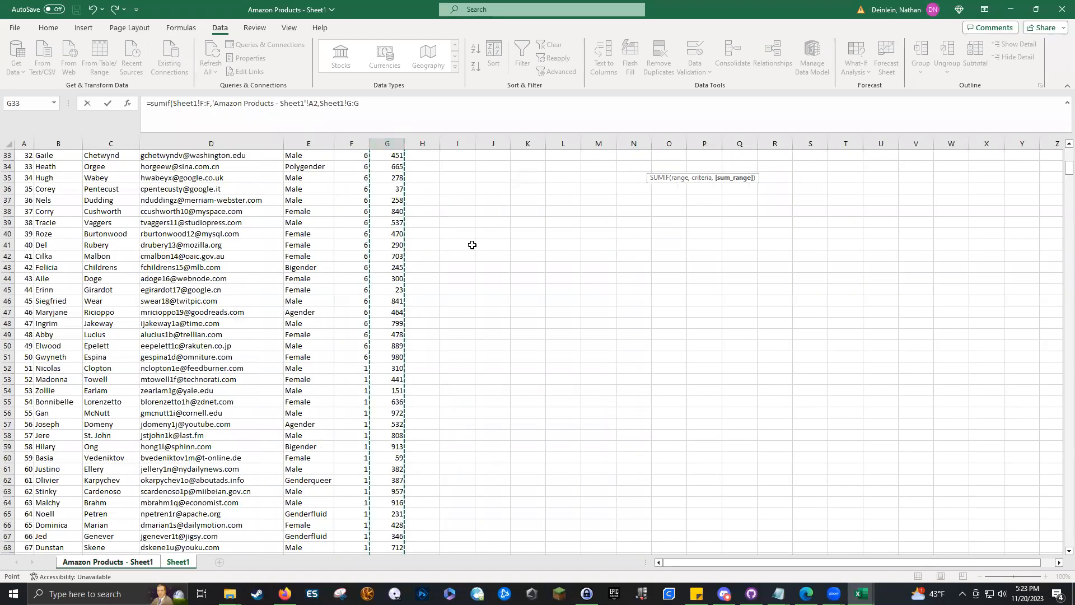
left_click(390, 110)
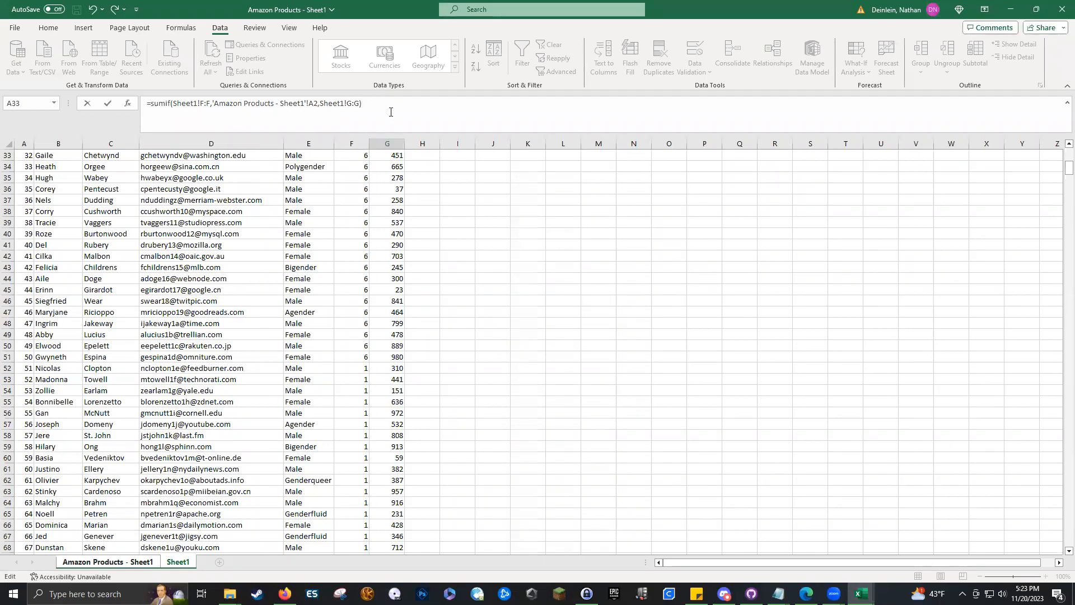
key("Return")
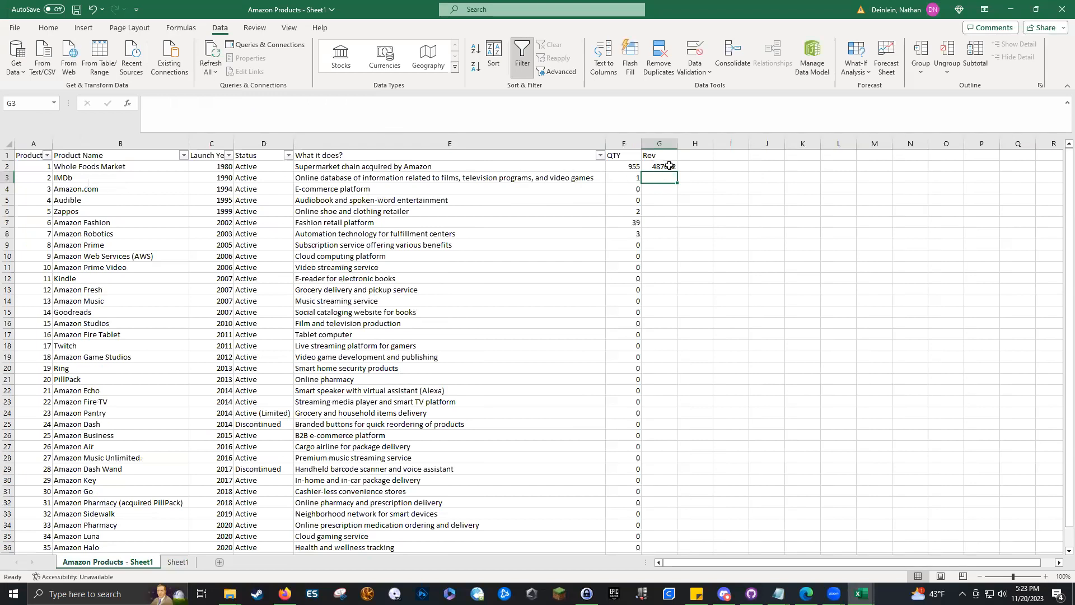
Step: Format the SUMIF result in G2 as accounting currency and fill it down the Rev column for all products
key("Up")
left_click(48, 27)
left_click(389, 67)
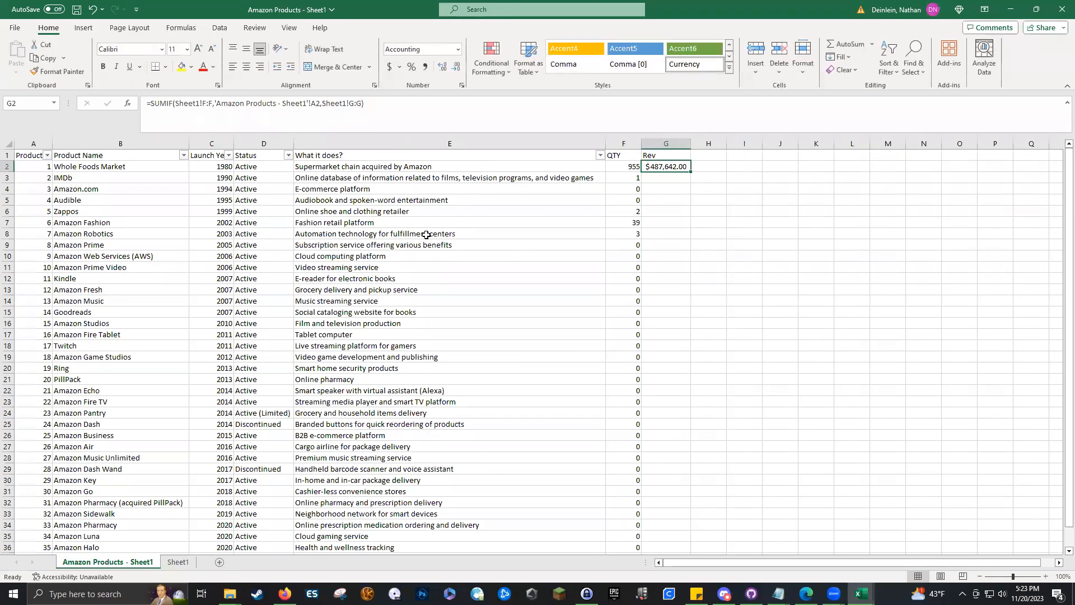
double_click(691, 173)
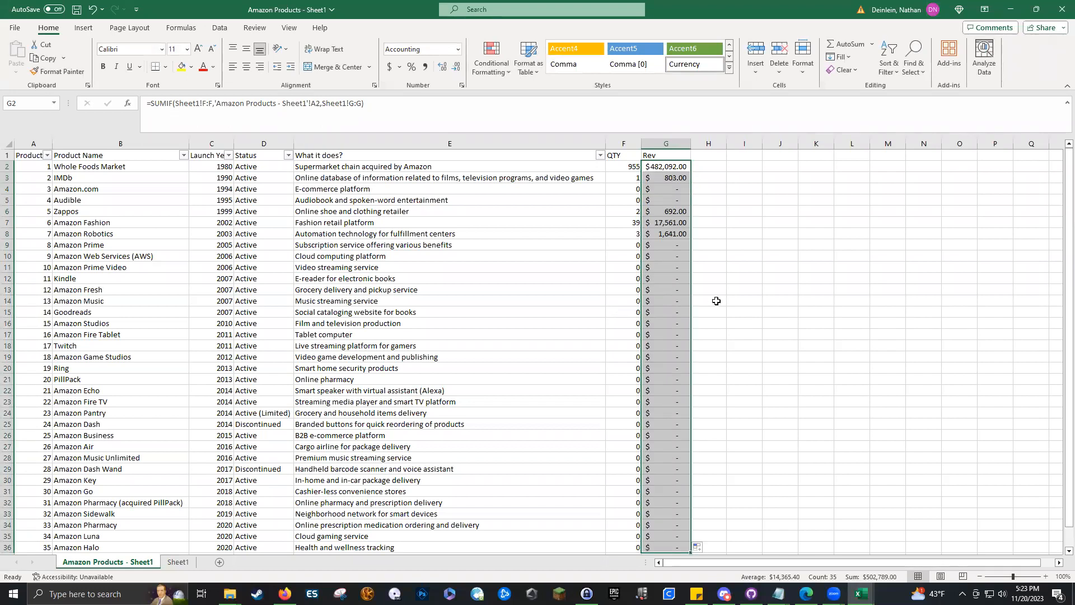
left_click(676, 313)
scroll(671, 319, "down", 8)
left_click(673, 279)
scroll(638, 398, "up", 8)
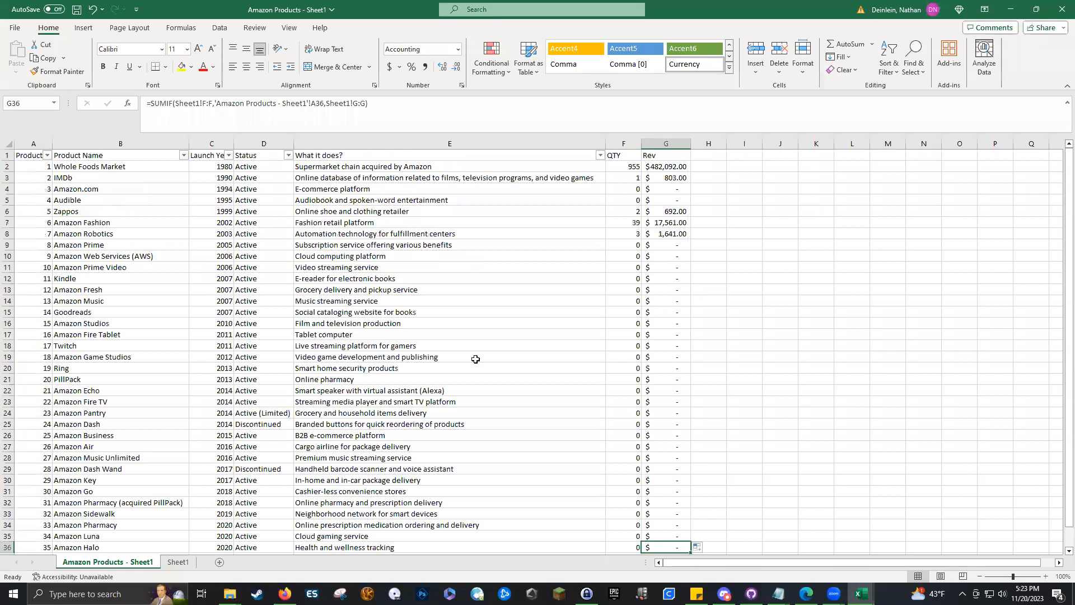
Step: Fit the width of the ProductID column on Sheet1 to its contents and select the first customer's Rev formula in G2
left_click(73, 176)
left_click(112, 166)
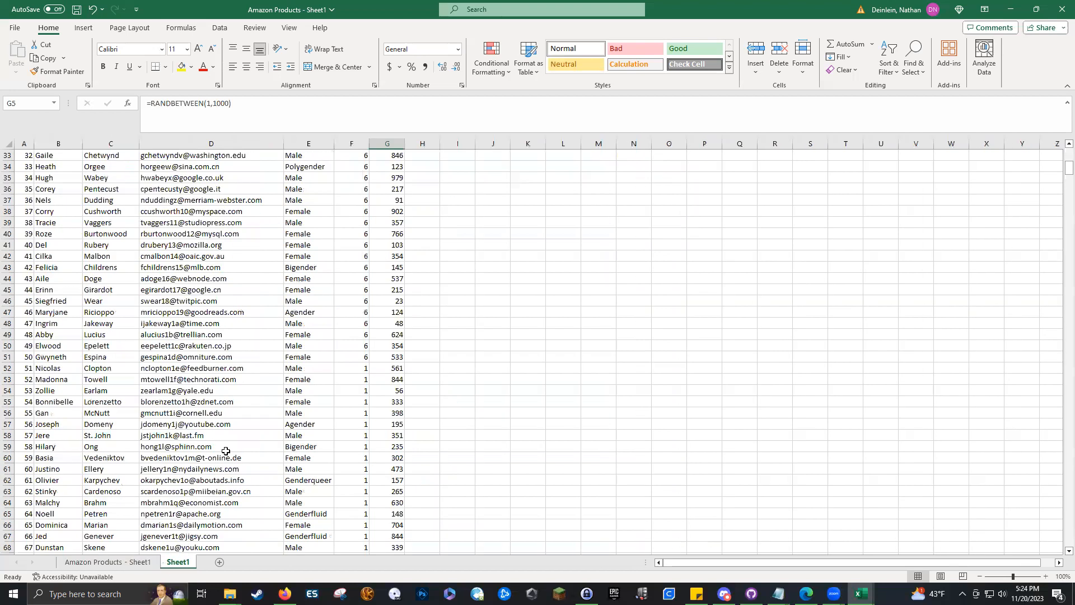
left_click(185, 224)
scroll(162, 235, "up", 11)
left_click(347, 166)
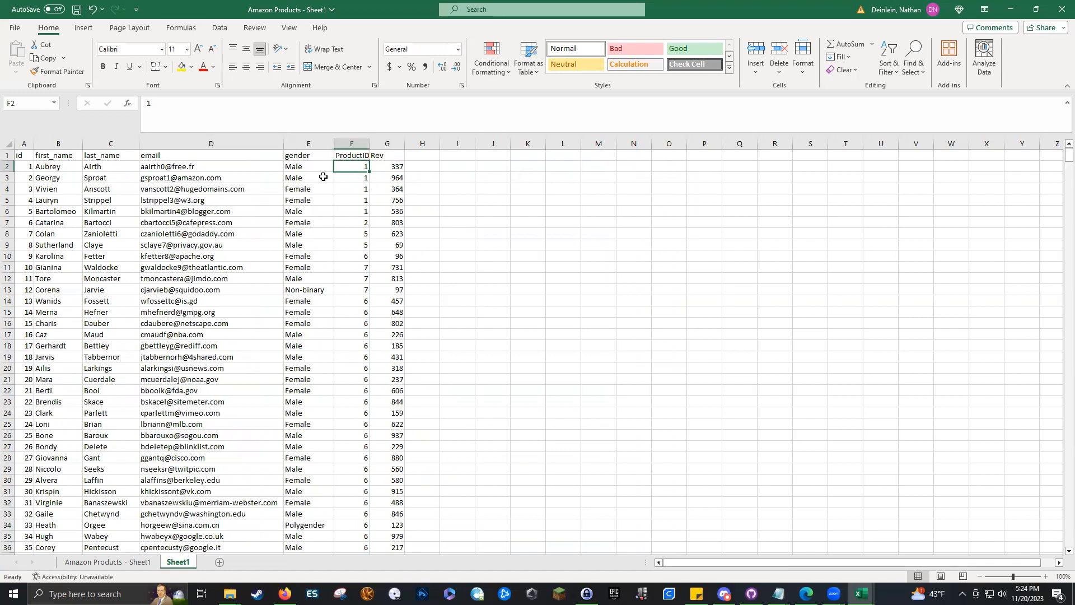
double_click(369, 144)
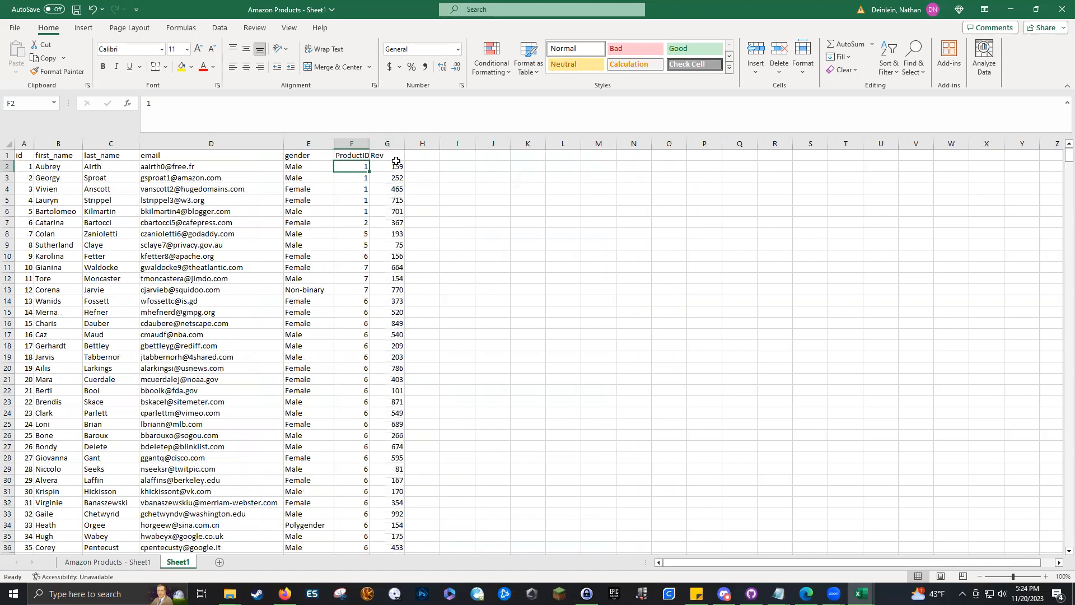
double_click(369, 144)
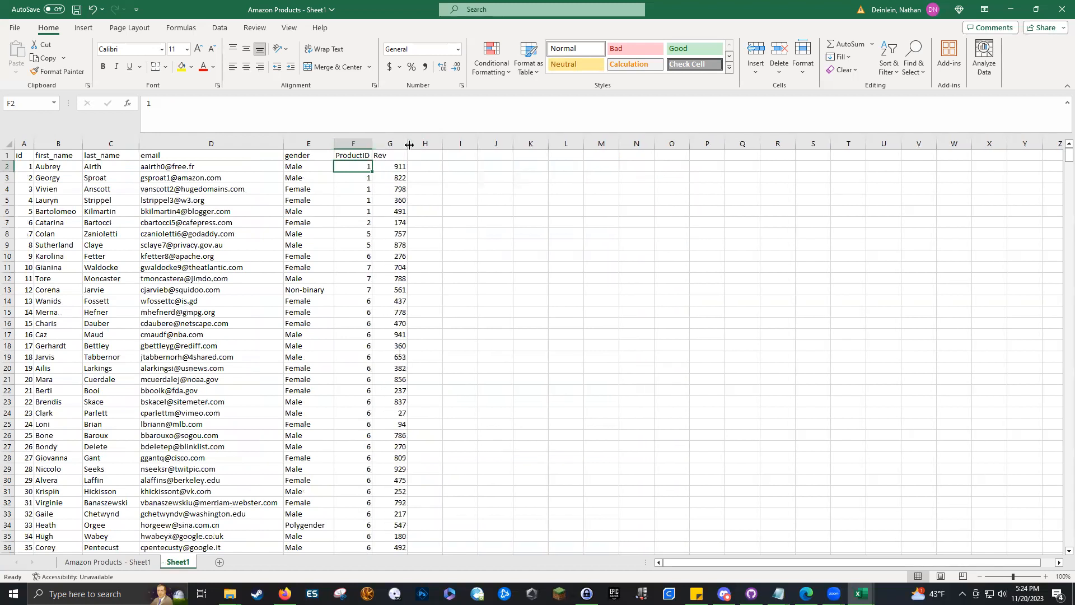
left_click(420, 166)
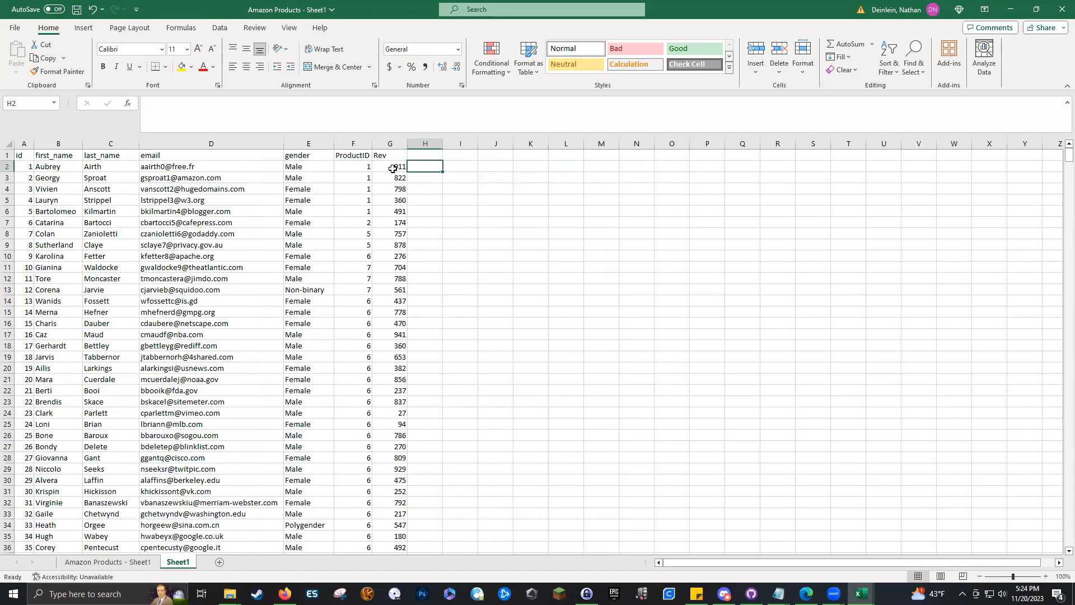
left_click(392, 167)
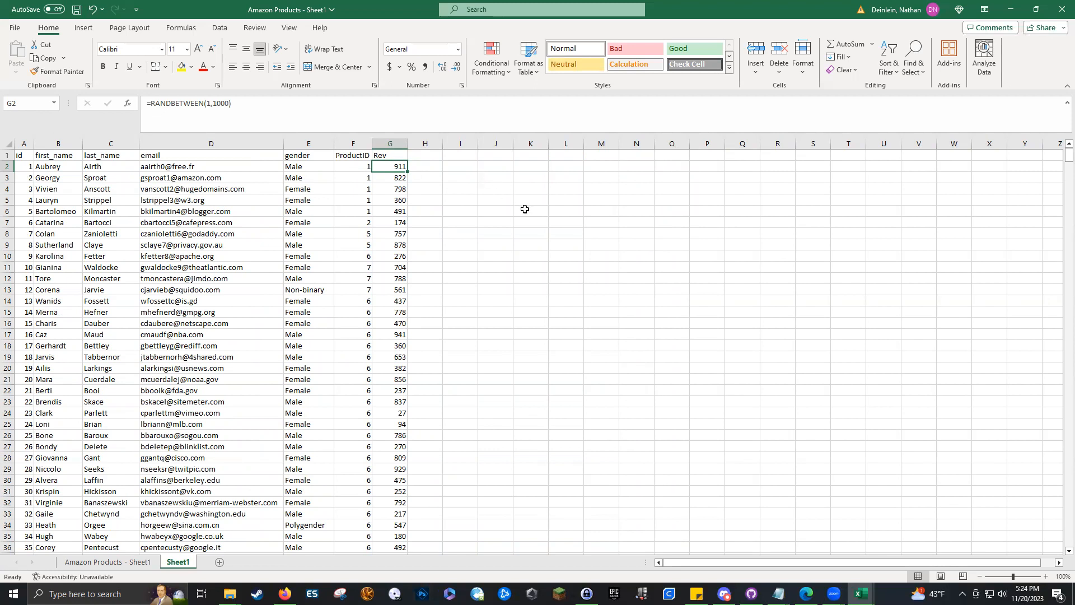
Step: Replace the RANDBETWEEN formulas in the Rev column of Sheet1, from G2 down, with their values by copying and pasting values only
key("ctrl+shift+Down")
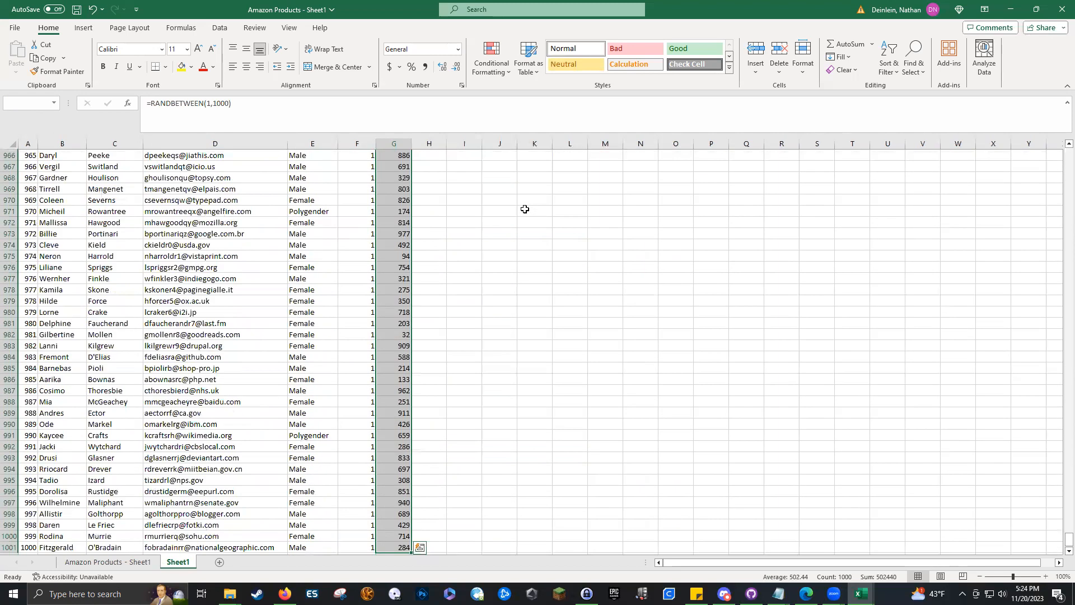
key("ctrl+q")
left_click(392, 297)
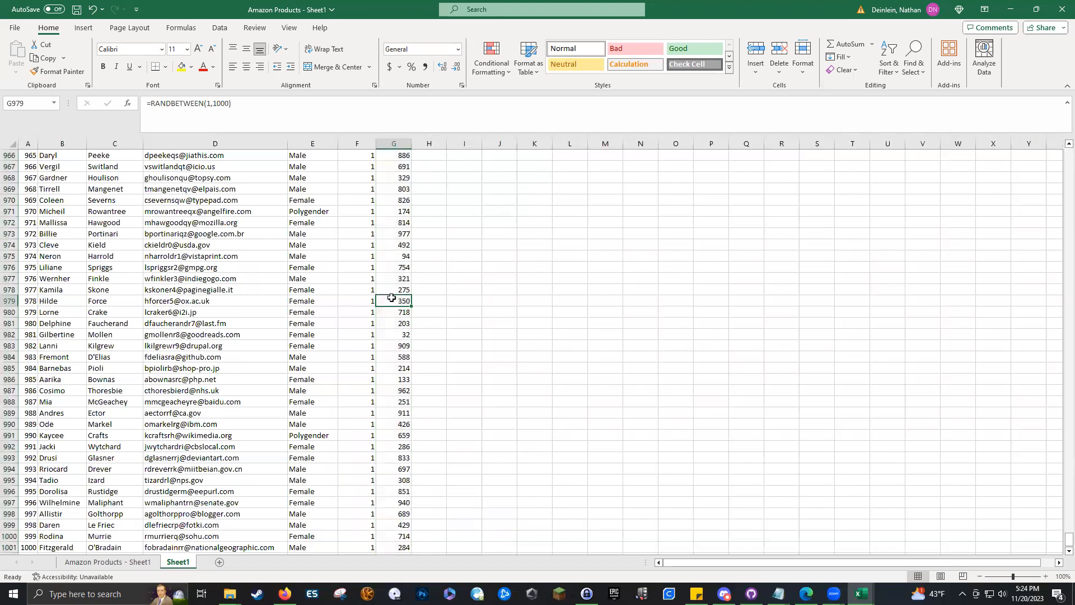
key("ctrl+Up")
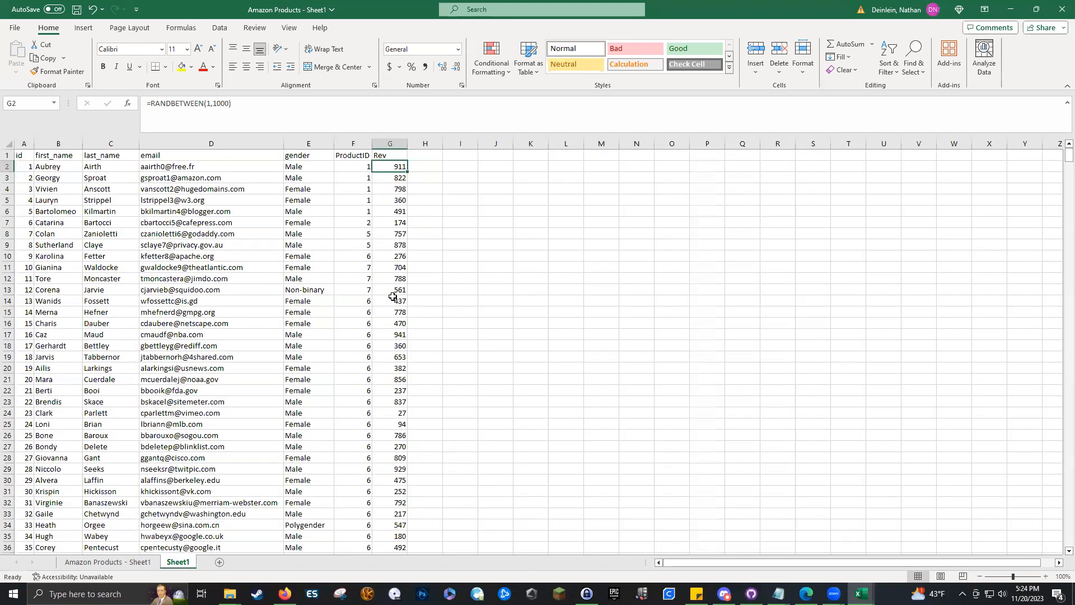
key("ctrl+shift+Down")
key("ctrl+c")
scroll(423, 224, "up", 20)
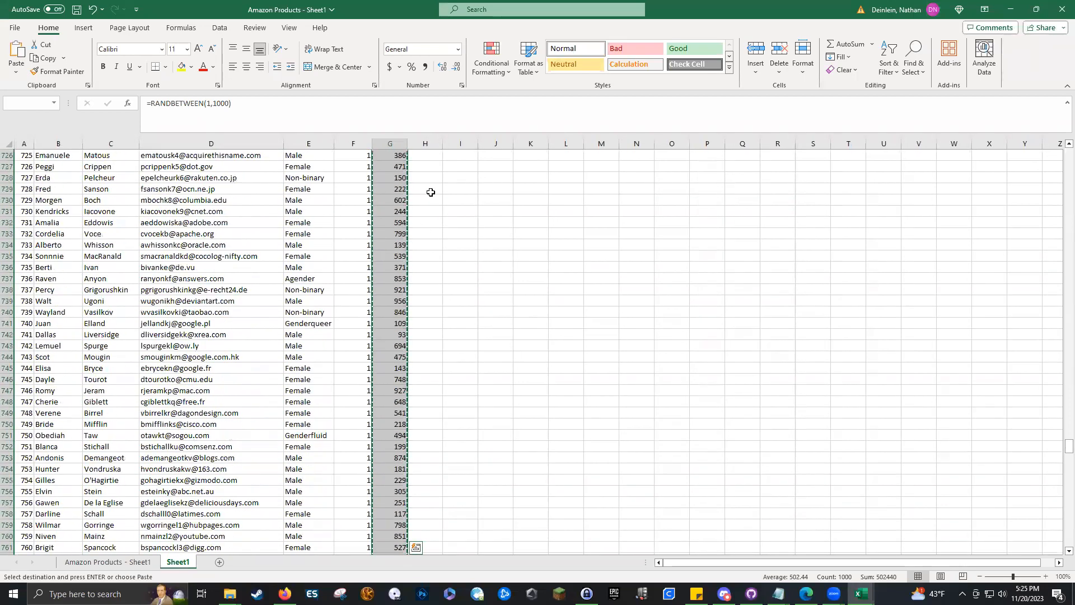
left_click_drag(1060, 446, 1045, 150)
right_click(398, 168)
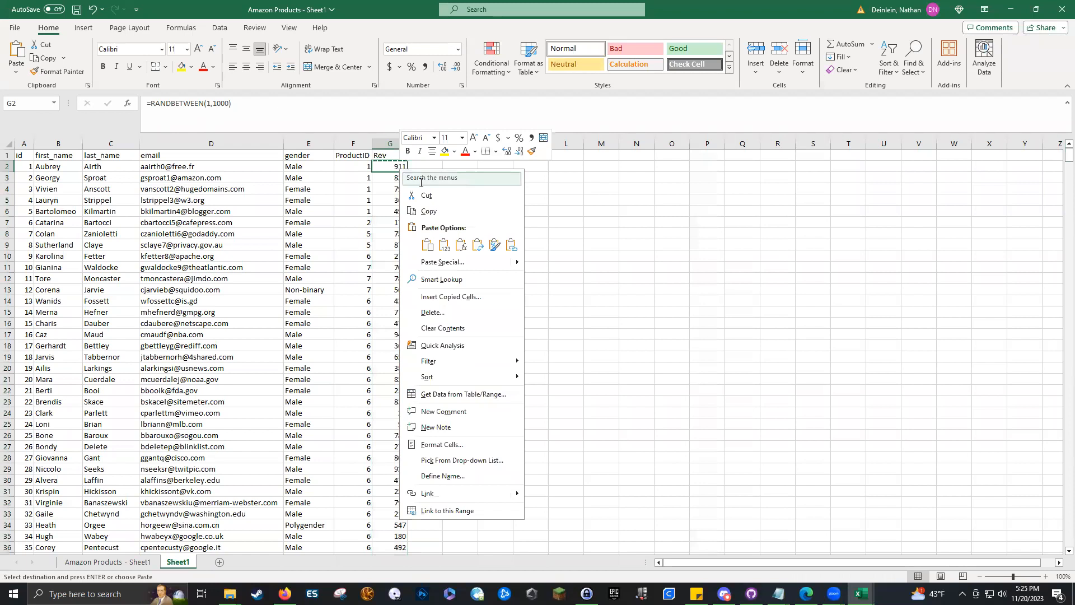
left_click(438, 247)
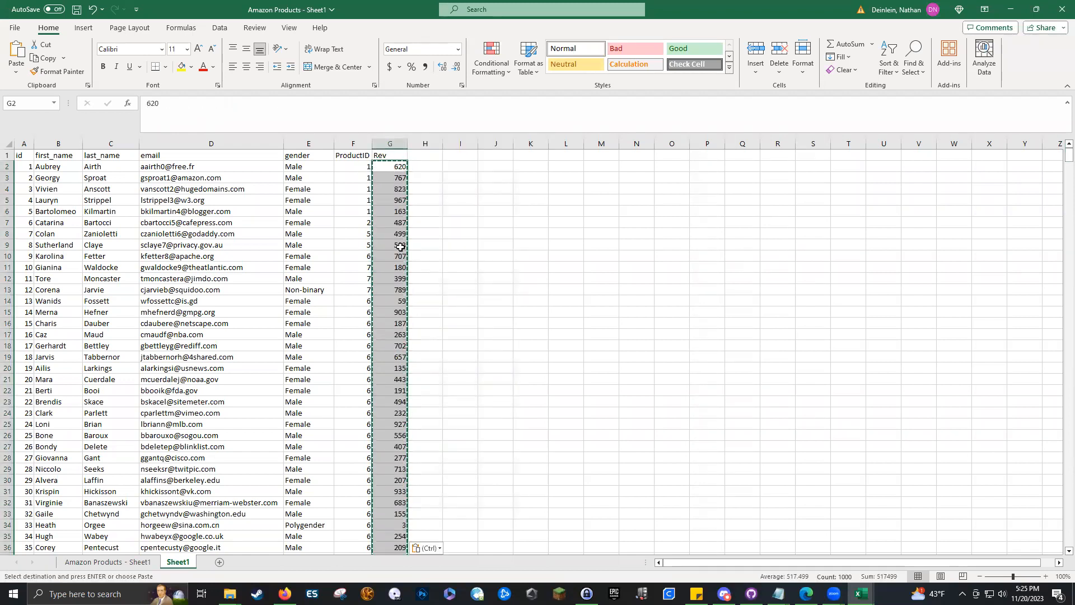
Step: Inspect cells in the Rev column of Sheet1 to check whether they hold fixed values instead of formulas
left_click(394, 168)
left_click(395, 236)
left_click(387, 179)
left_click(393, 157)
left_click(396, 175)
left_click(396, 168)
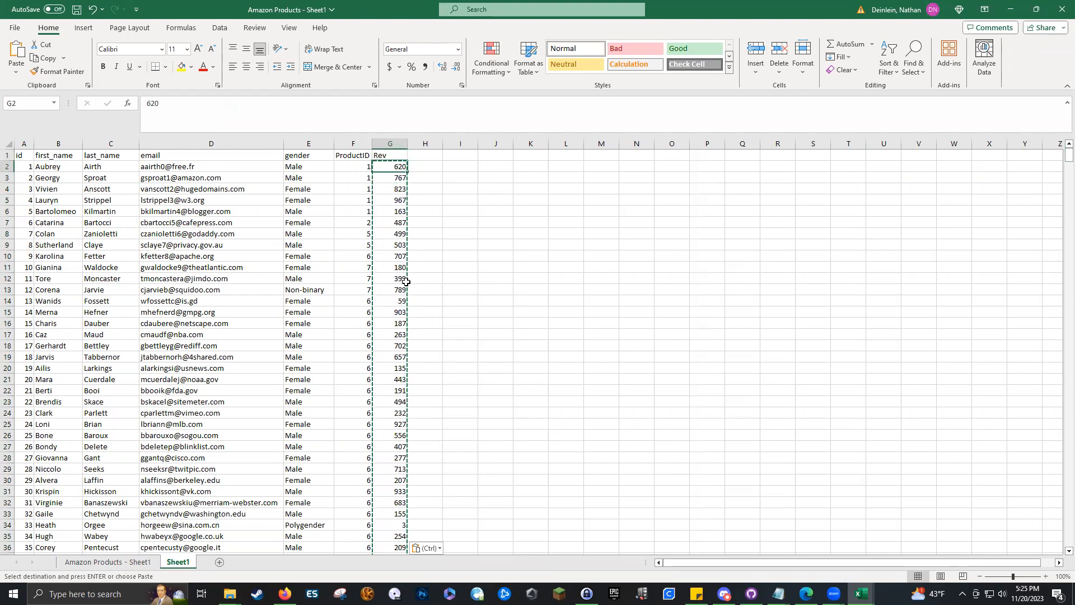
left_click(423, 166)
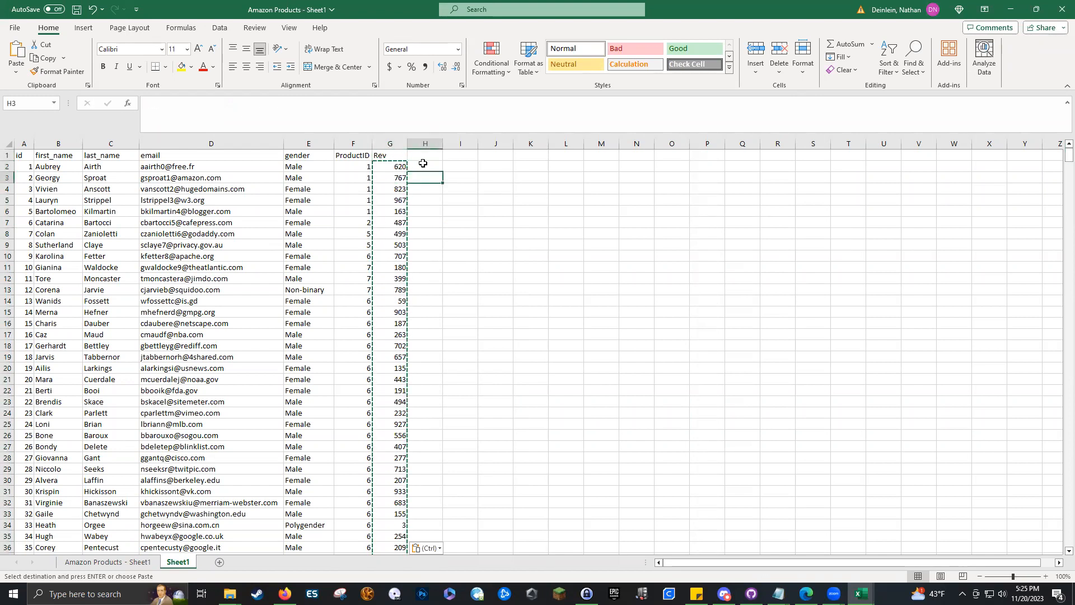
left_click(391, 346)
left_click(532, 359)
Step: Copy the Product Name header from the Amazon Products sheet into H1 of Sheet1
left_click(420, 156)
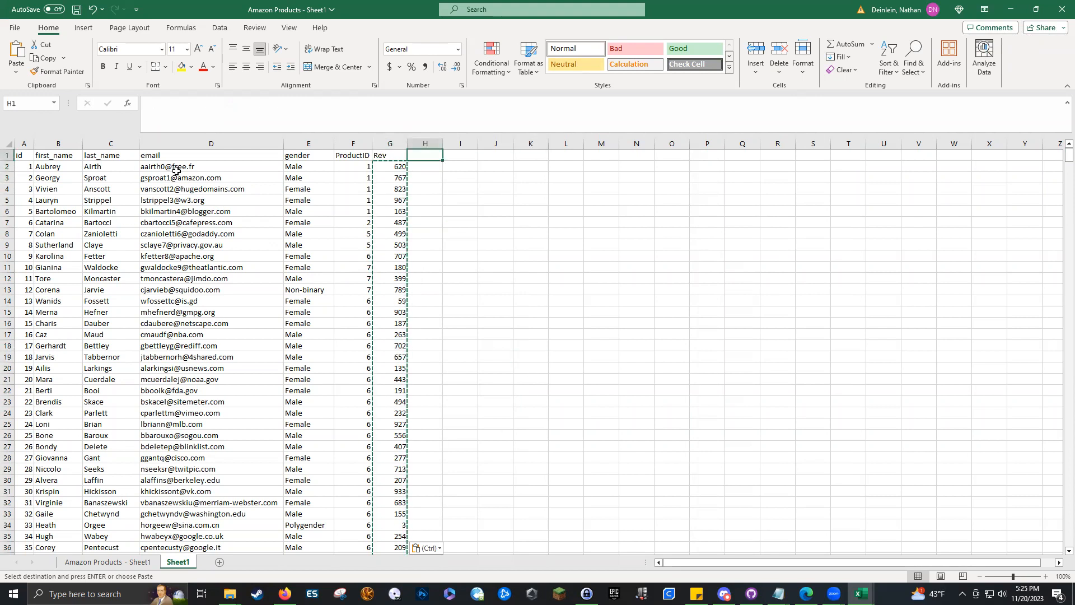
left_click(64, 165)
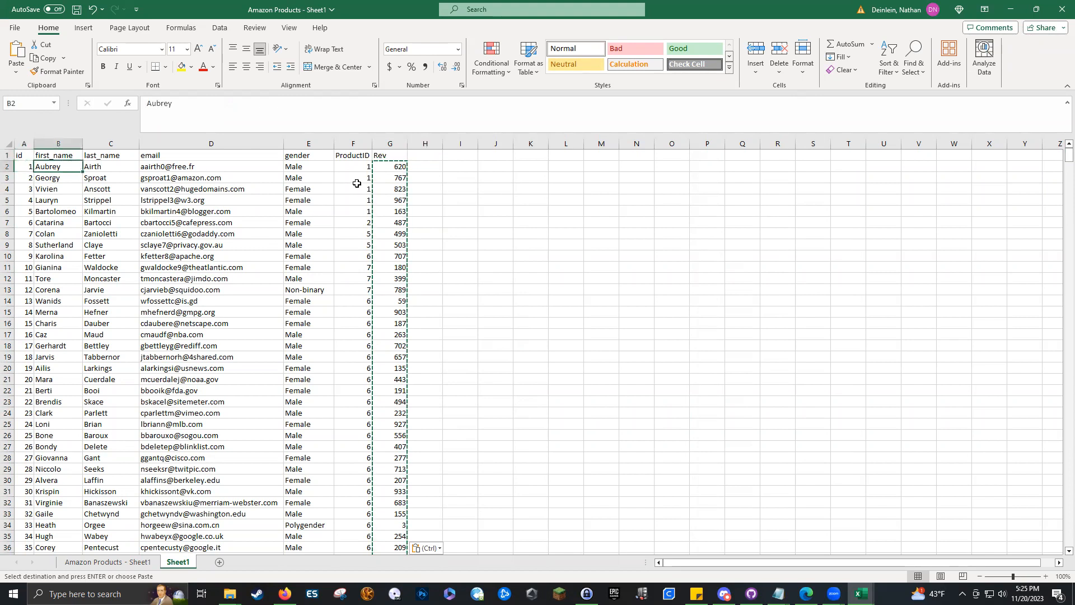
left_click(357, 183)
left_click(58, 167)
left_click(107, 562)
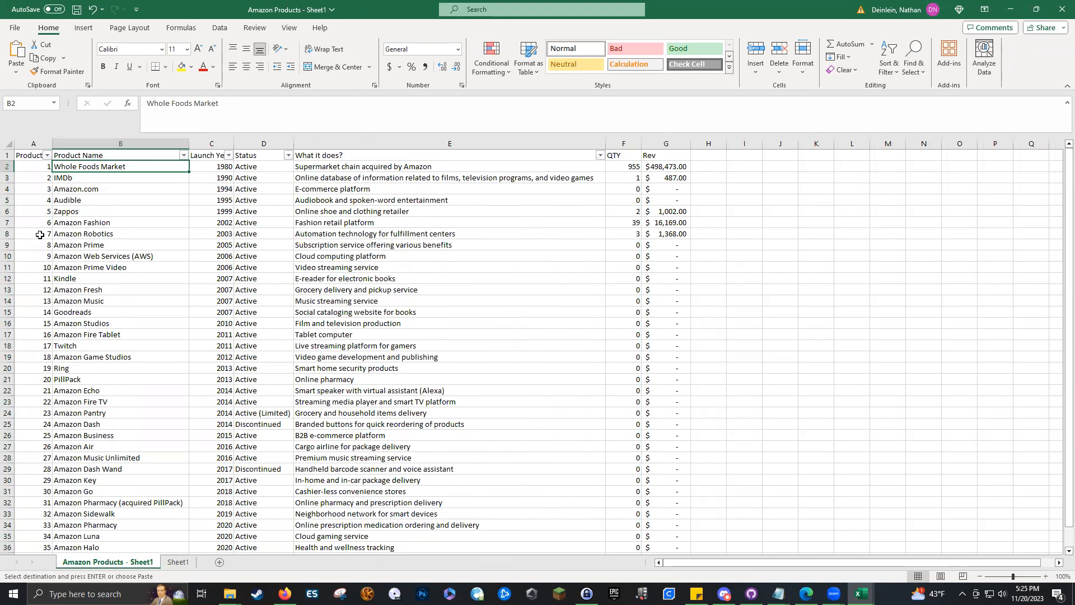
left_click(26, 168)
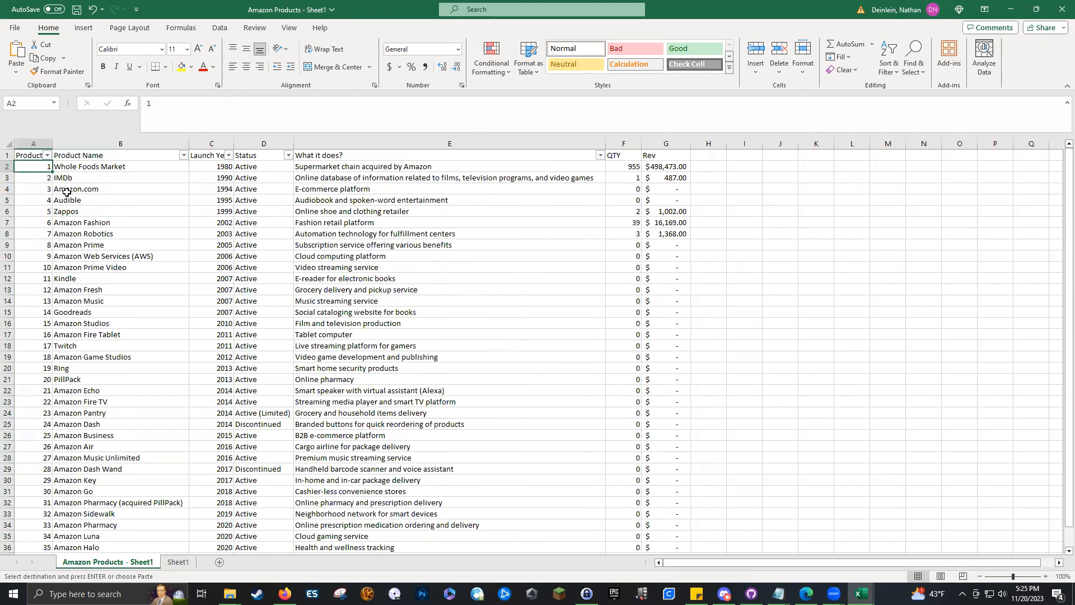
left_click(93, 166)
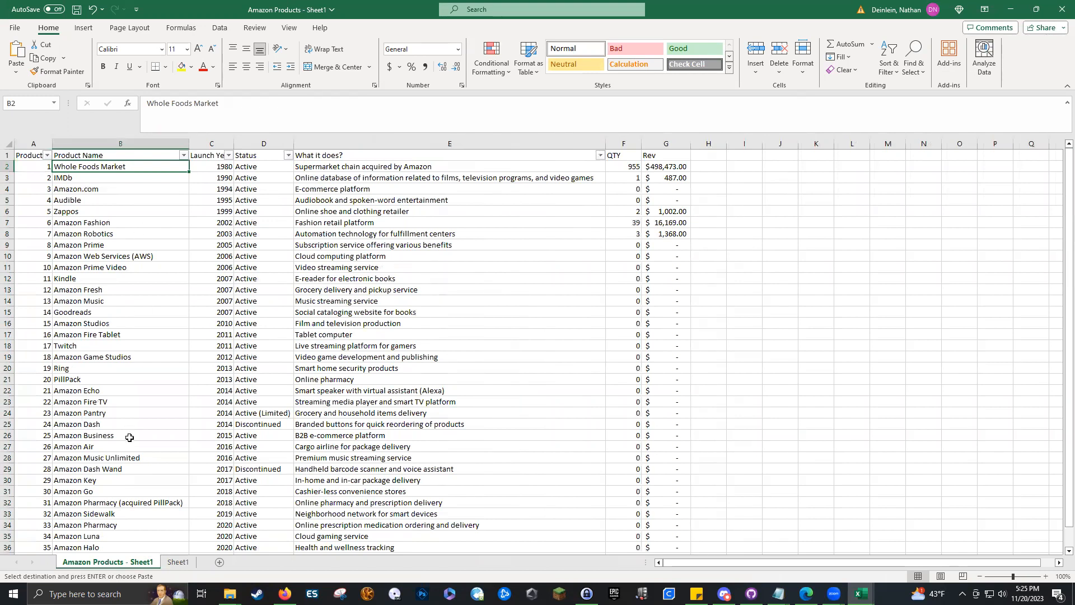
left_click(111, 155)
left_click(178, 561)
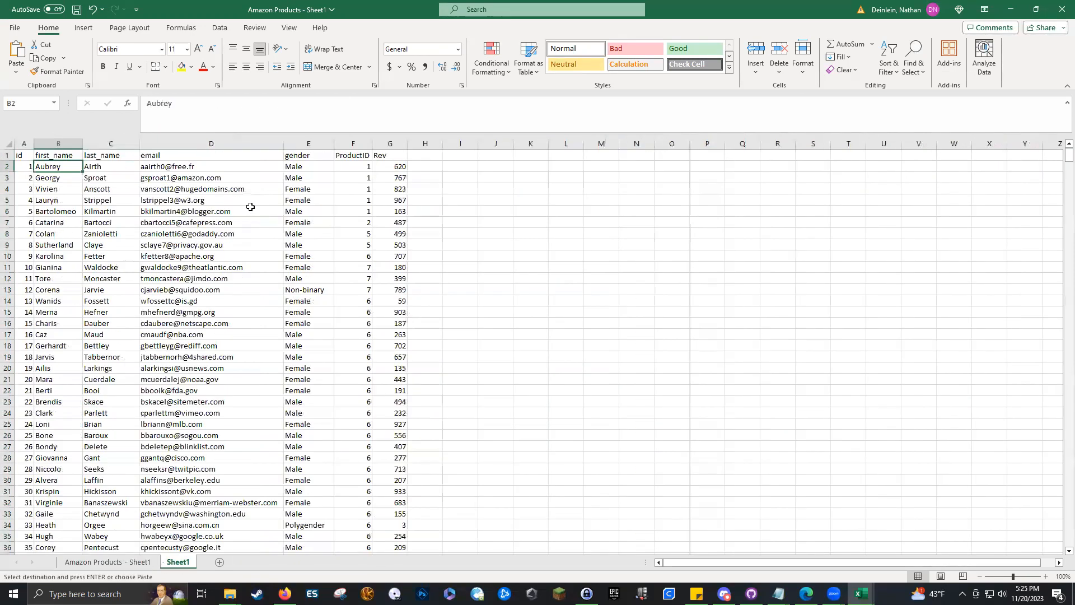
left_click(428, 151)
key("ctrl+v")
Step: Copy the "What it does?" header from the Amazon Products sheet into I1 of Sheet1
left_click(120, 561)
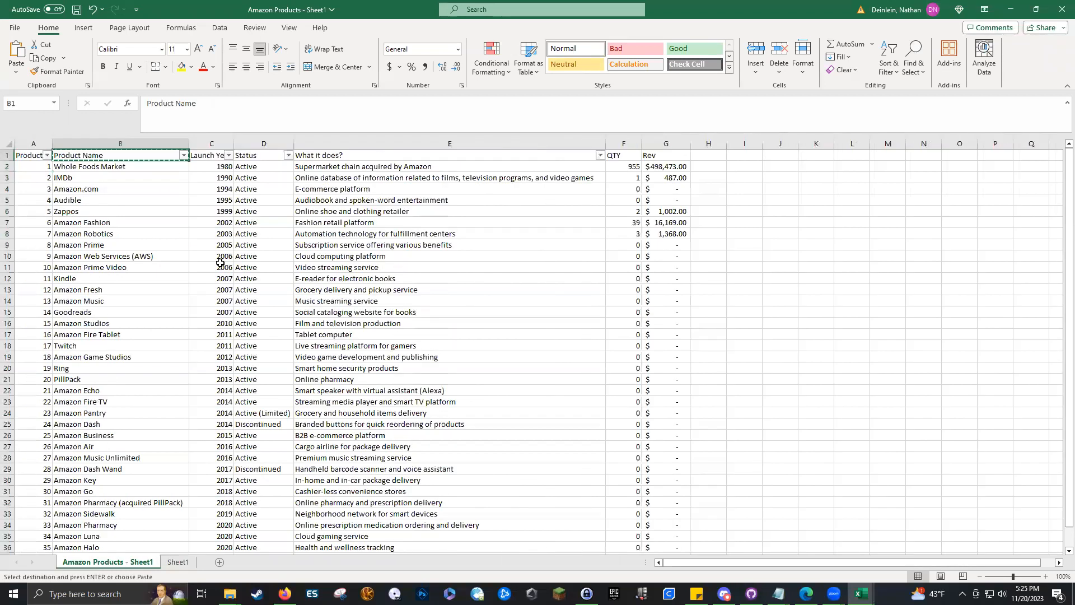
left_click(367, 156)
key("ctrl+c")
left_click(178, 561)
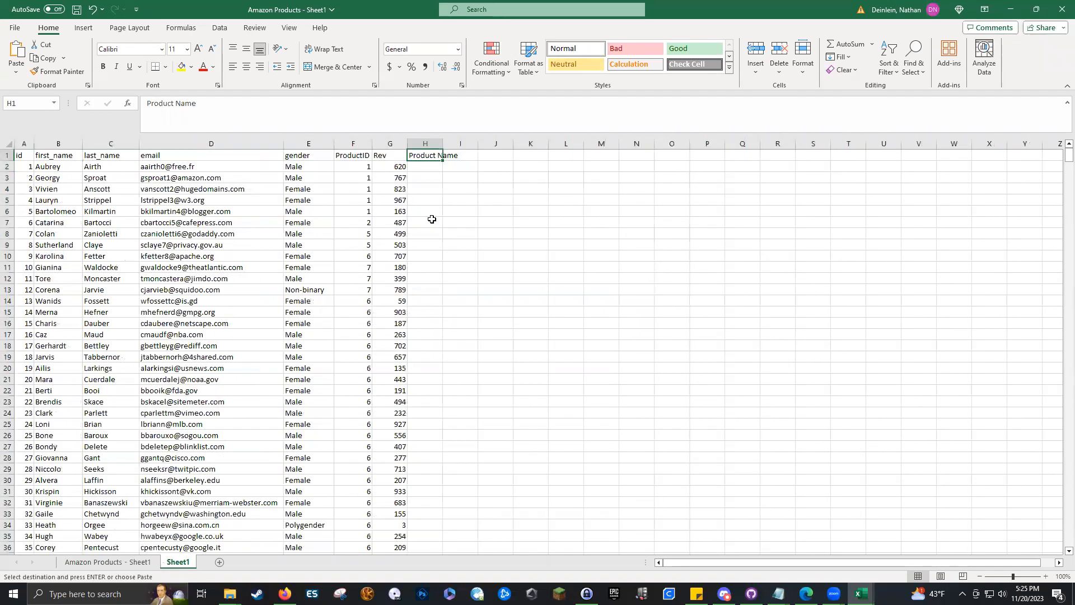
left_click(461, 156)
key("ctrl+v")
Step: Fit the widths of the Product Name and "What it does?" columns on Sheet1 to their headers
double_click(443, 144)
double_click(496, 143)
left_click(483, 170)
left_click_drag(421, 157, 434, 168)
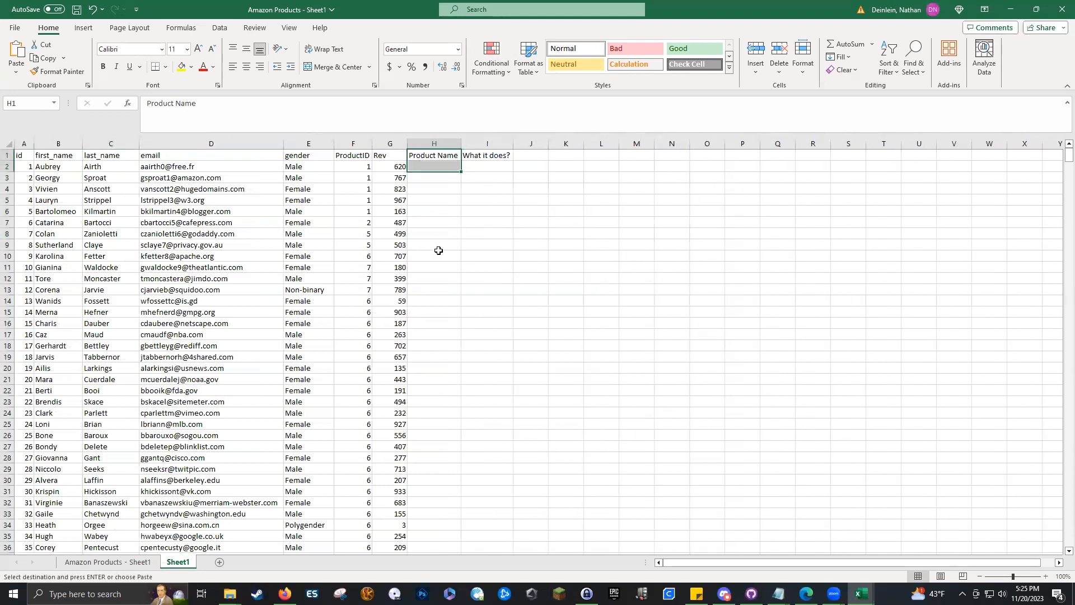
Step: Start a VLOOKUP formula in H2 of Sheet1 with A2 as the lookup value
left_click(436, 163)
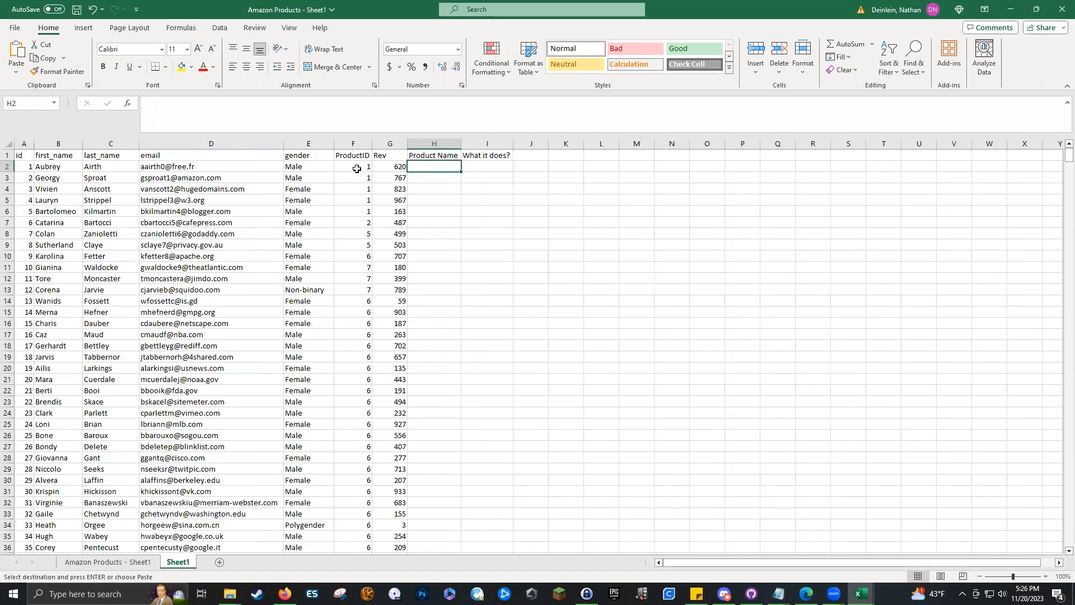
left_click(108, 561)
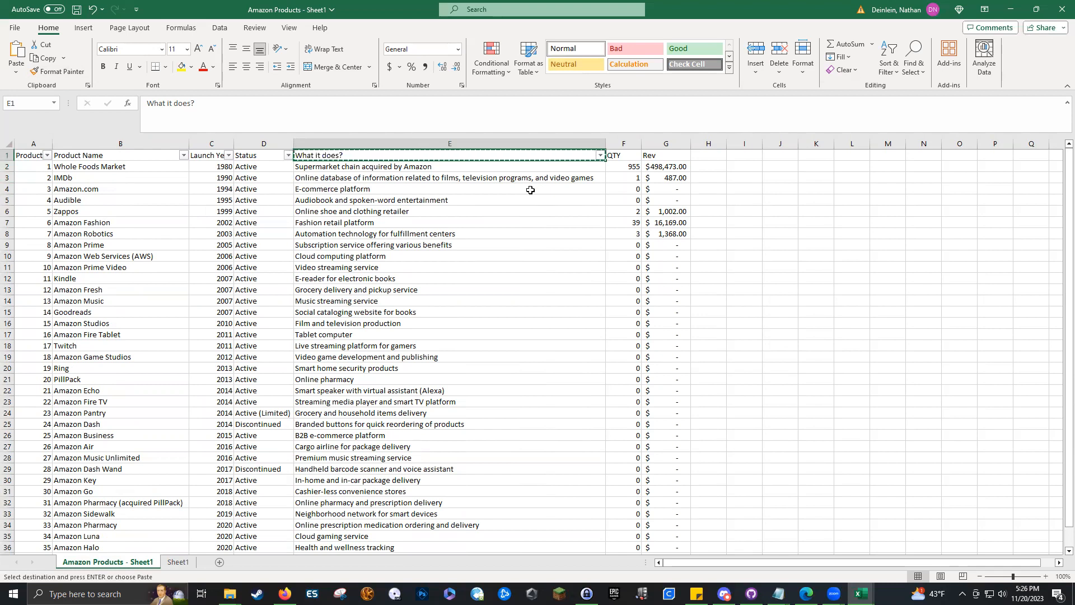
left_click(178, 562)
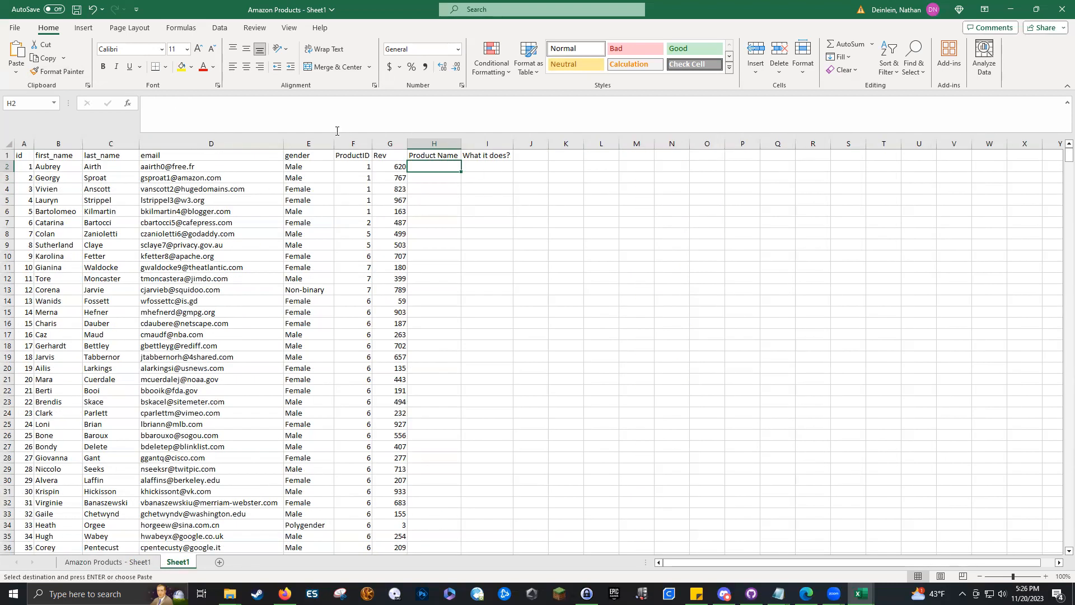
type("=v")
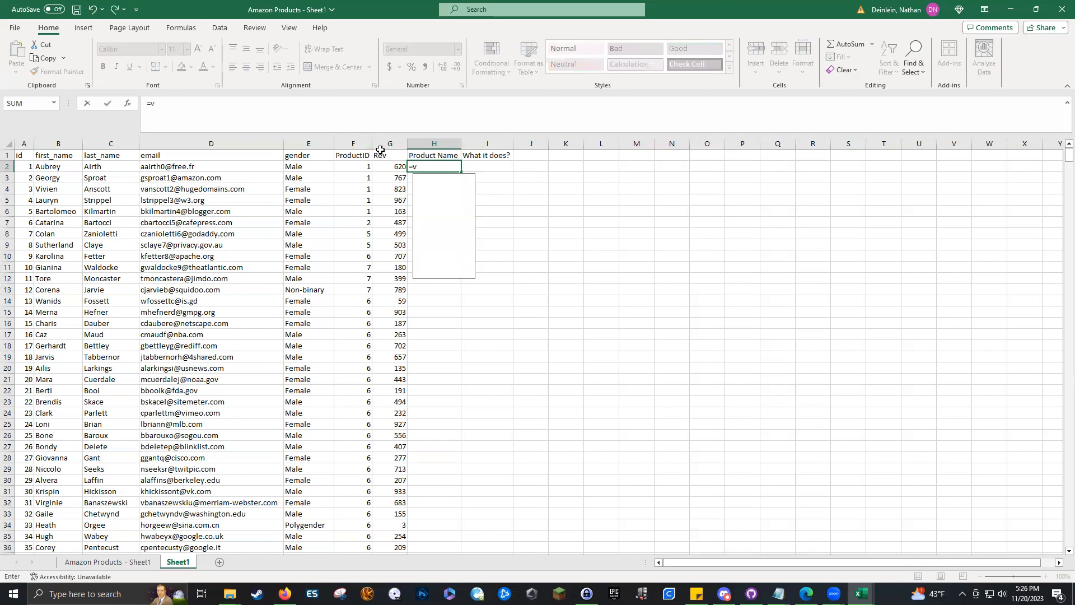
type("lookup(")
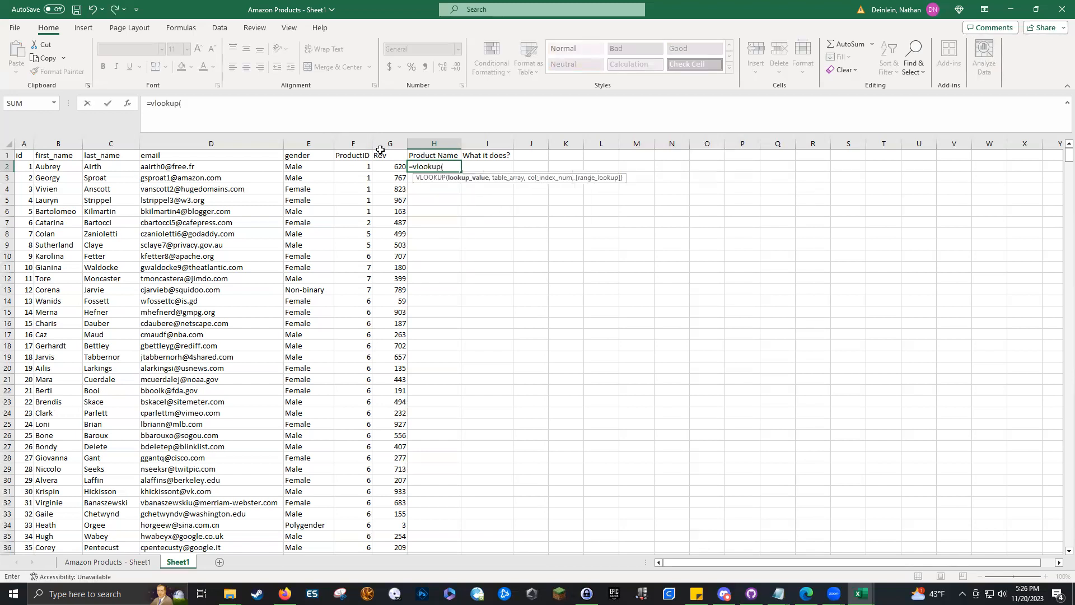
left_click(28, 166)
type(",")
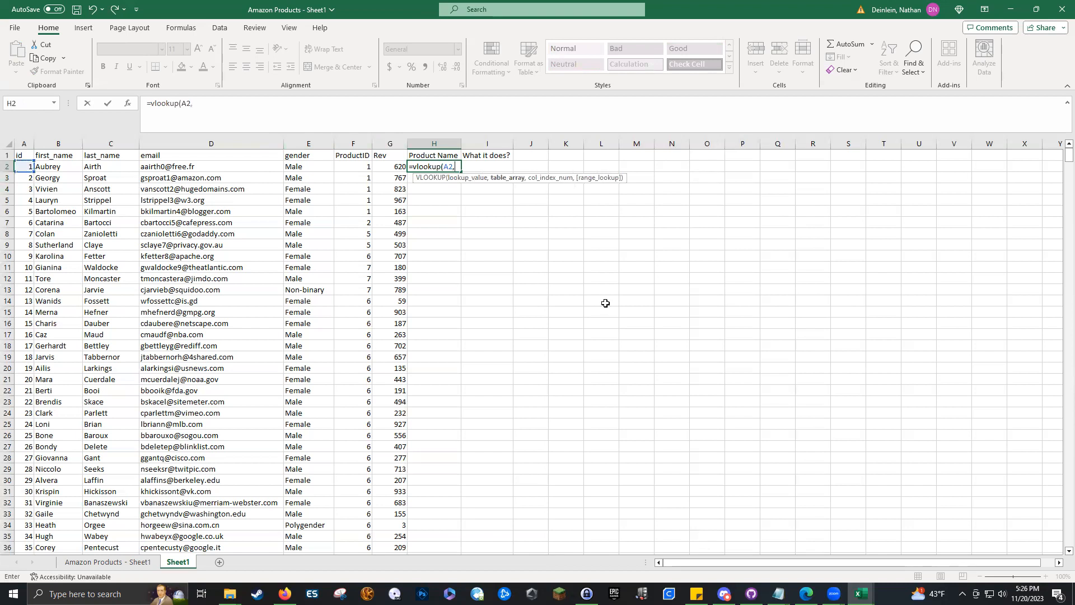
Step: Complete the VLOOKUP with columns A:E of the Amazon Products sheet as the table array, column index 2 and an empty range_lookup argument
left_click(108, 562)
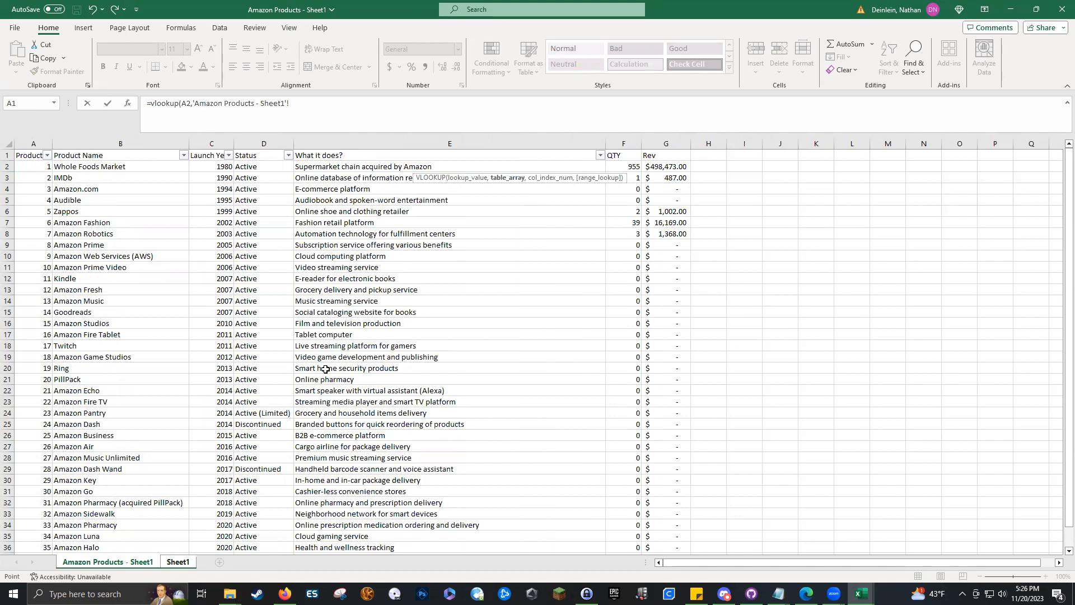
left_click(41, 141)
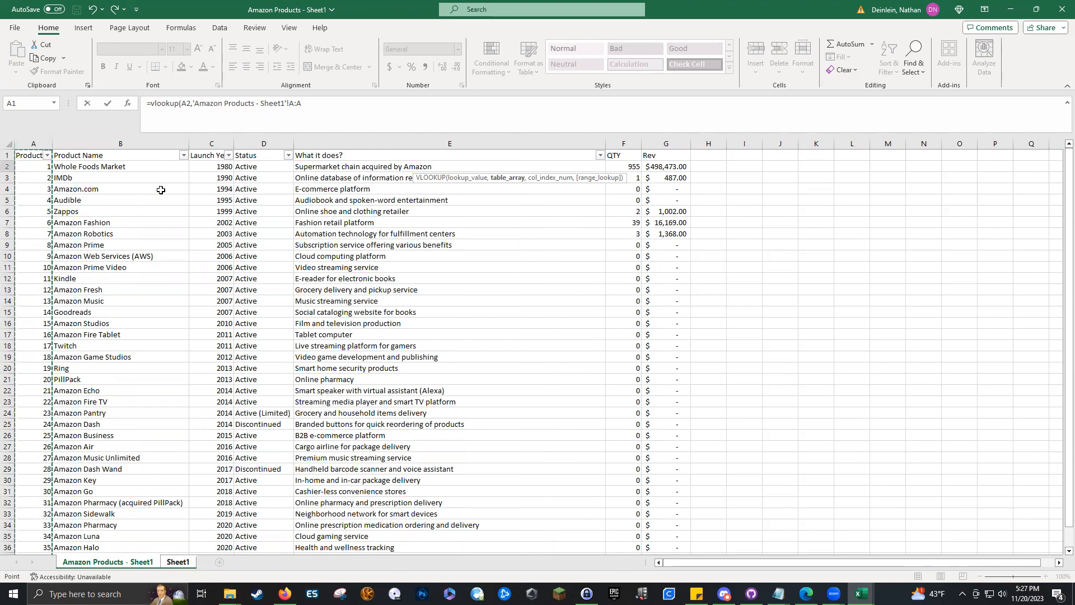
left_click(439, 145, "shift")
type(",")
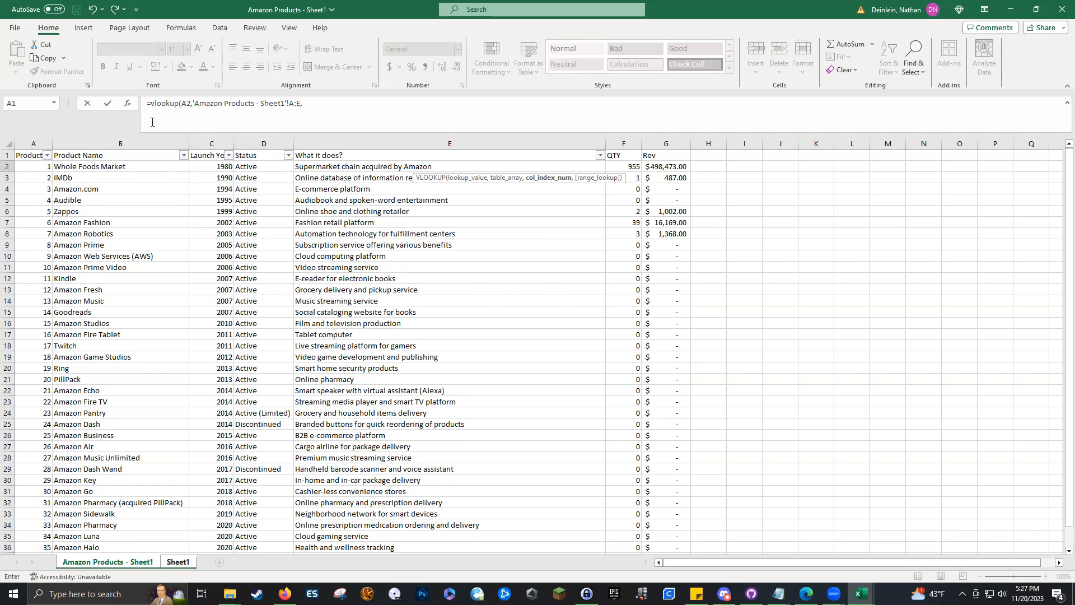
left_click(319, 99)
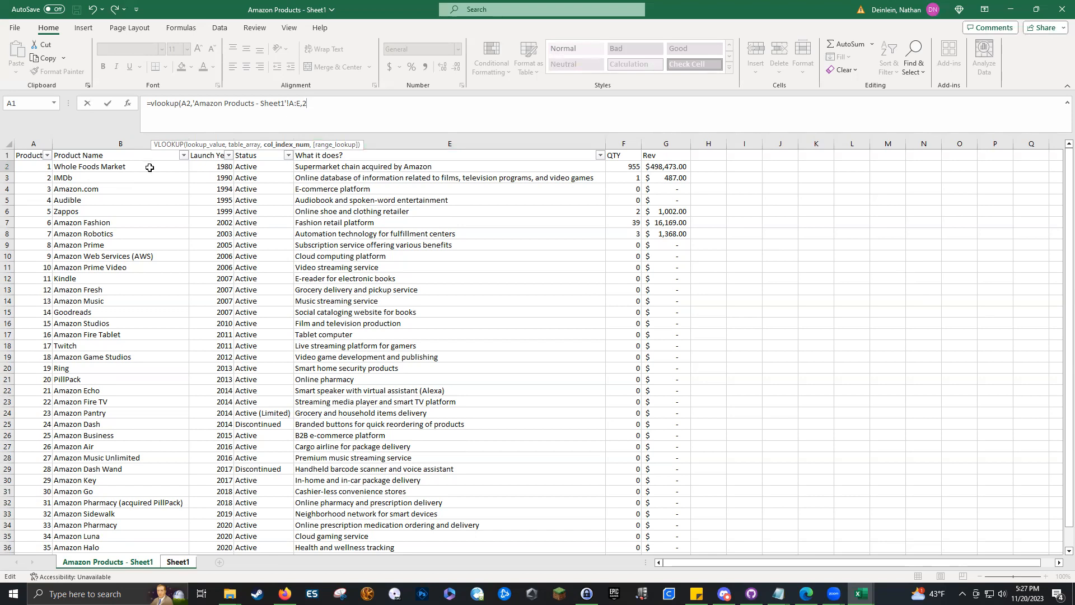
type(",0")
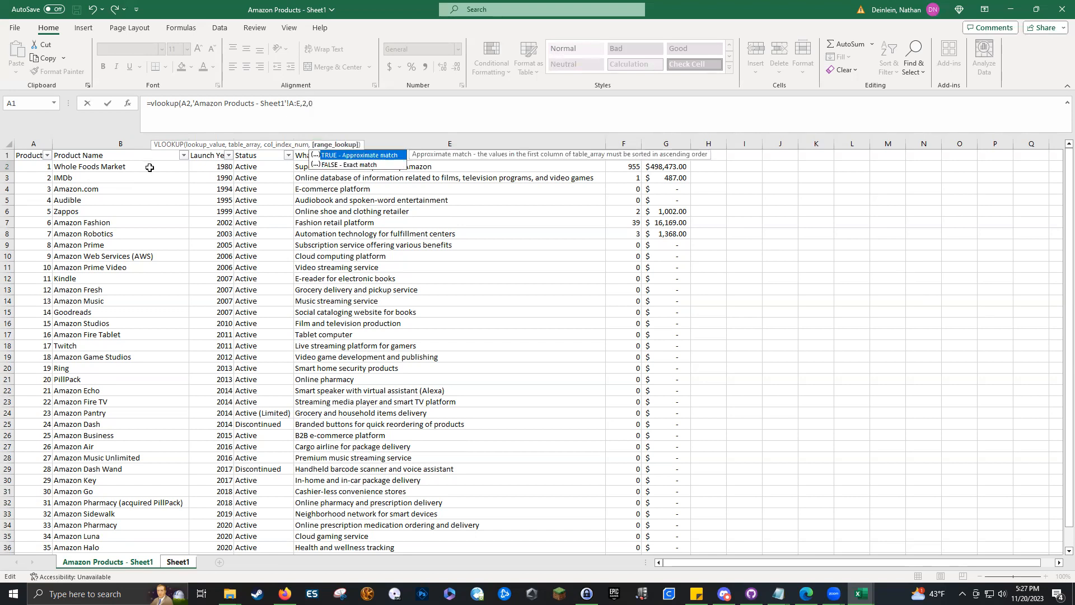
key("BackSpace")
type(")")
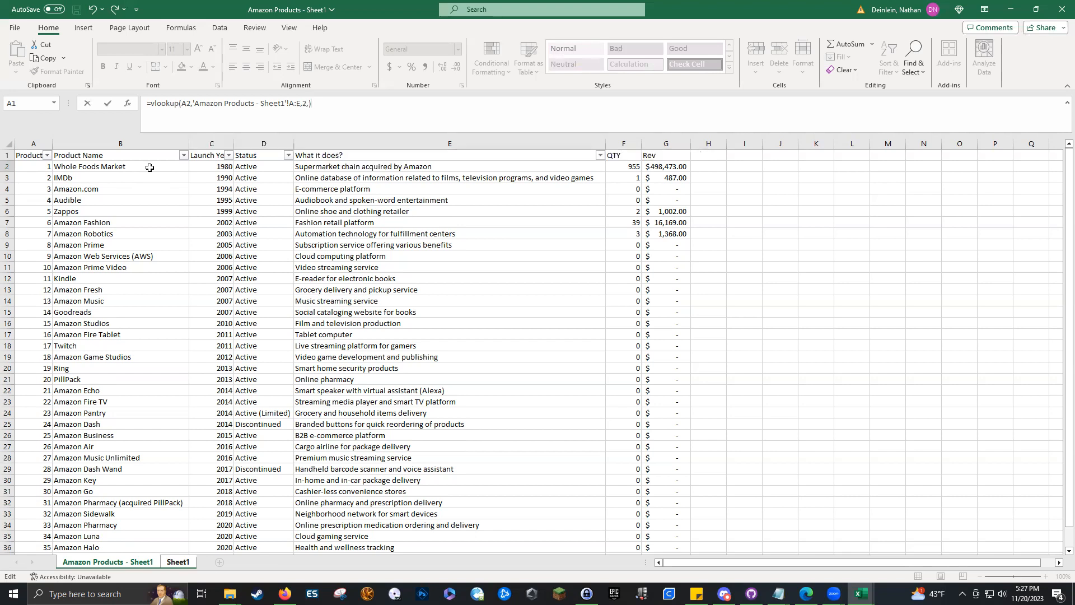
key("Return")
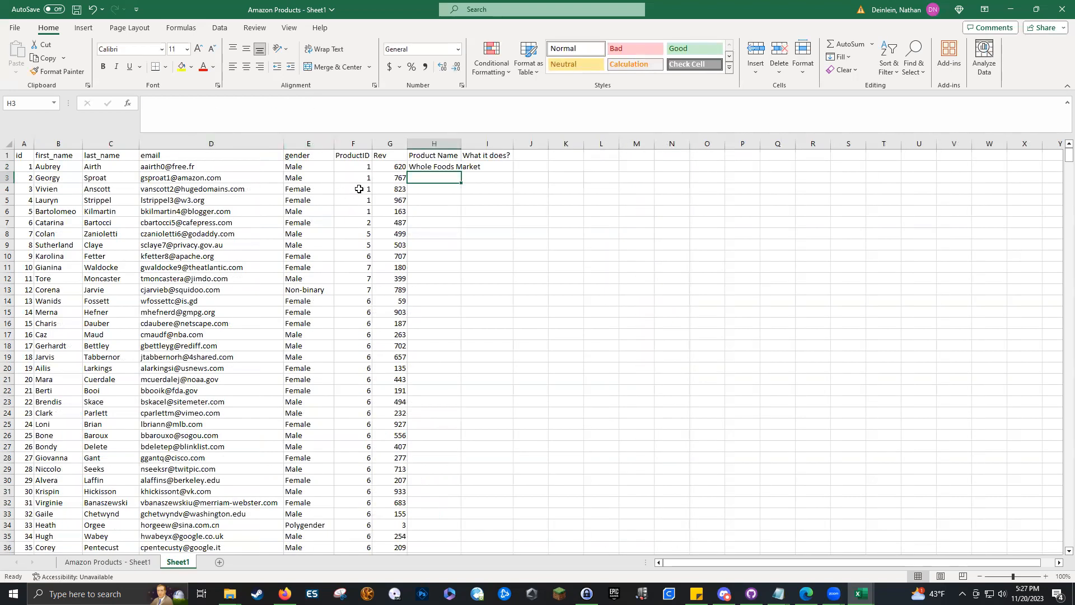
Step: Fill the VLOOKUP in H2 down the Product Name column for all customers and fit the column's width to its contents
left_click(366, 166)
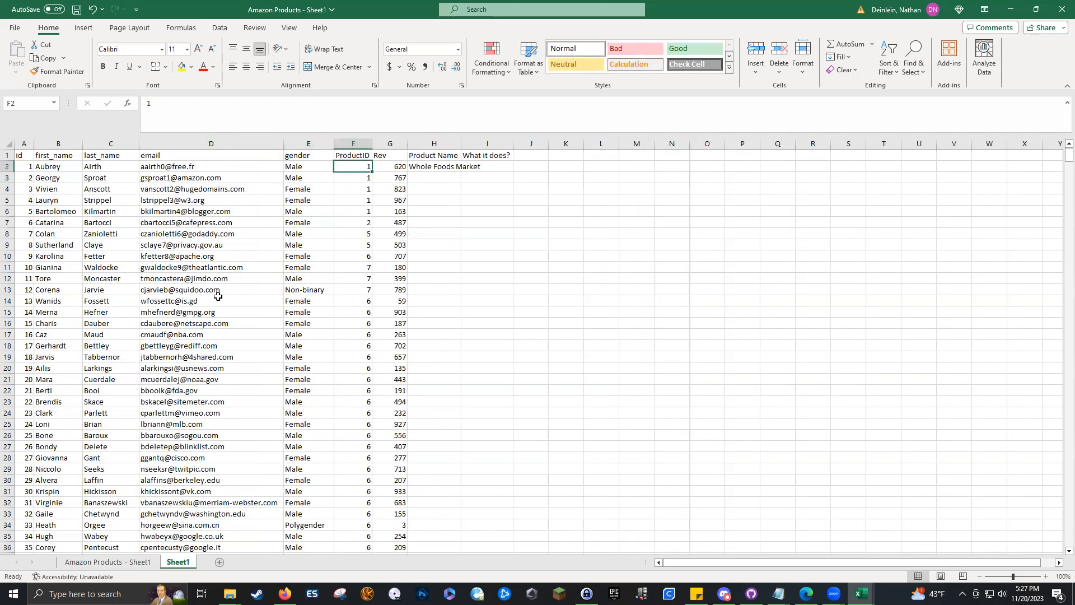
left_click(85, 562)
left_click(84, 167)
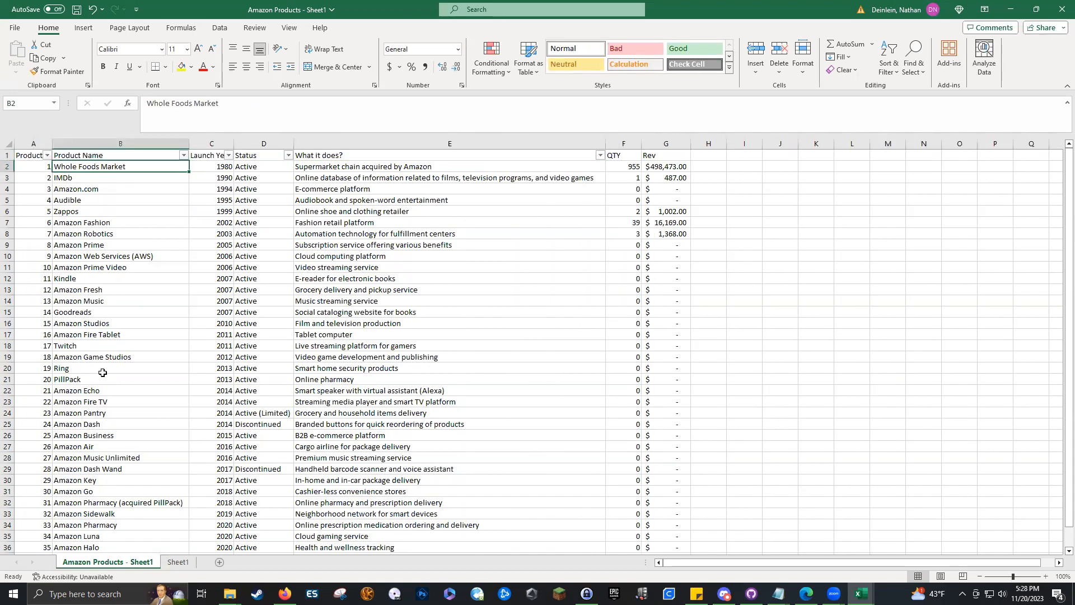
left_click(178, 562)
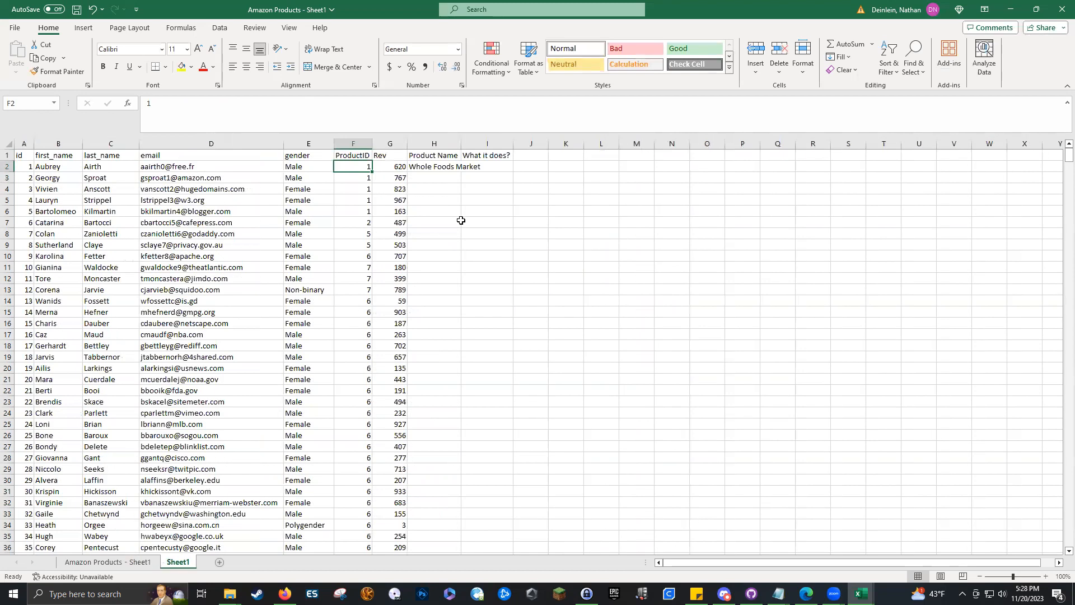
left_click(451, 167)
double_click(461, 171)
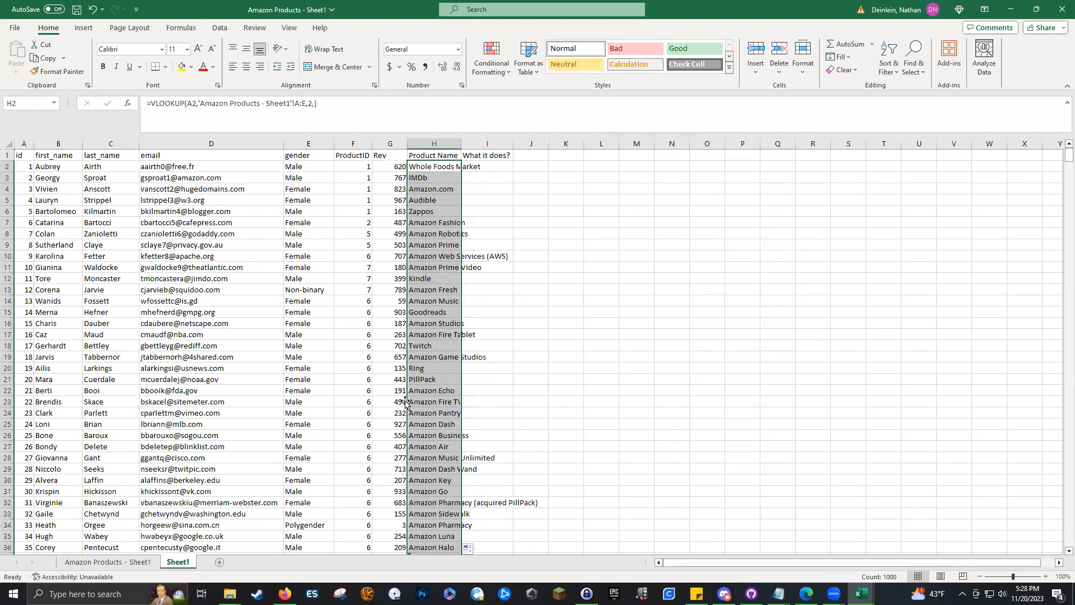
double_click(462, 144)
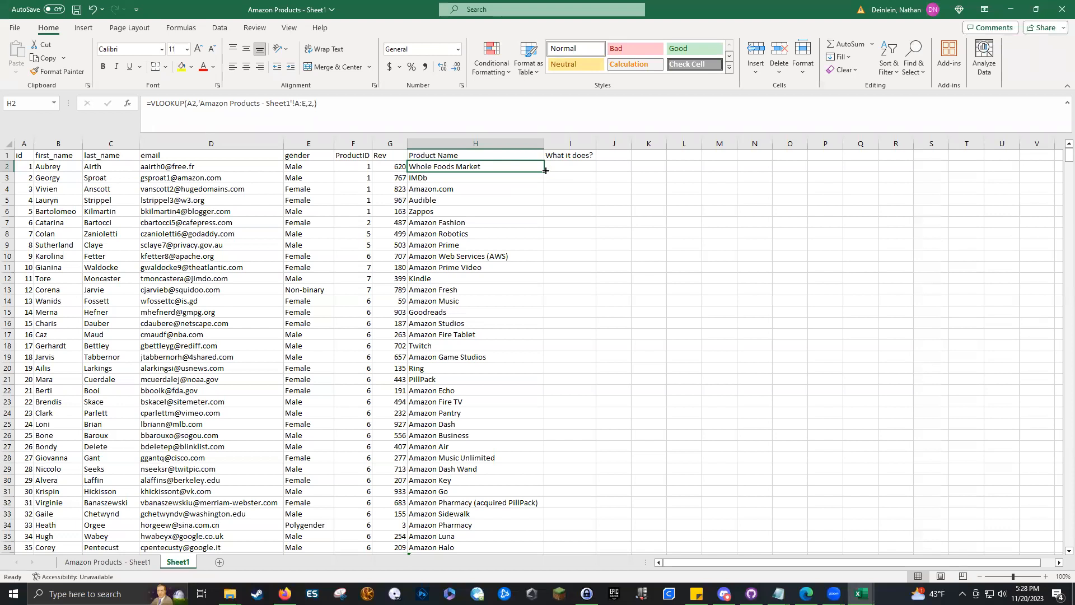
Step: Fill the VLOOKUP formula from H2 across into I2 under the "What it does?" heading
left_click_drag(546, 173, 571, 169)
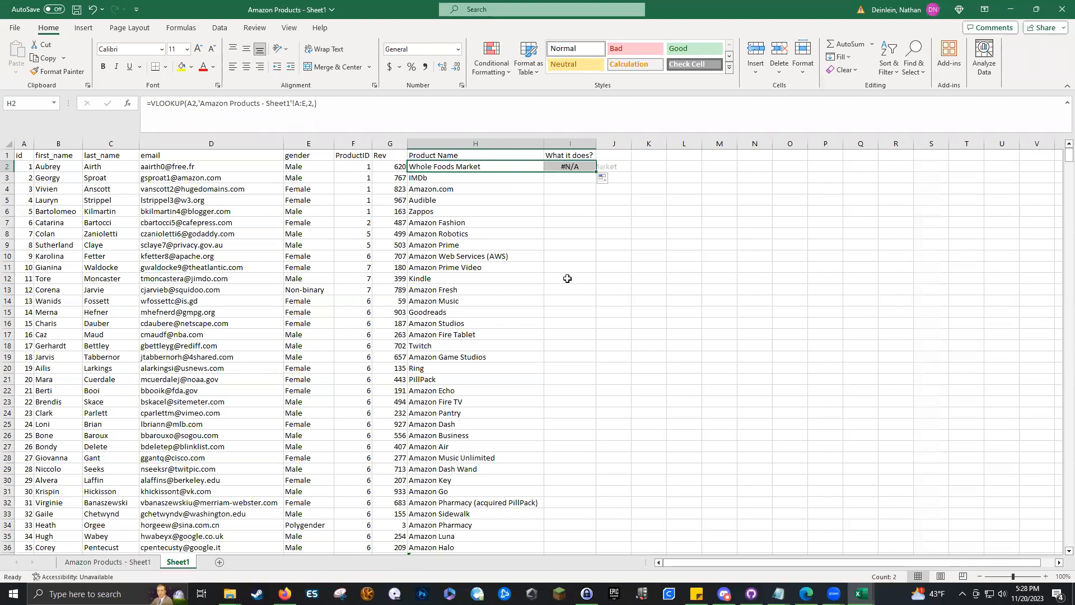
left_click(560, 168)
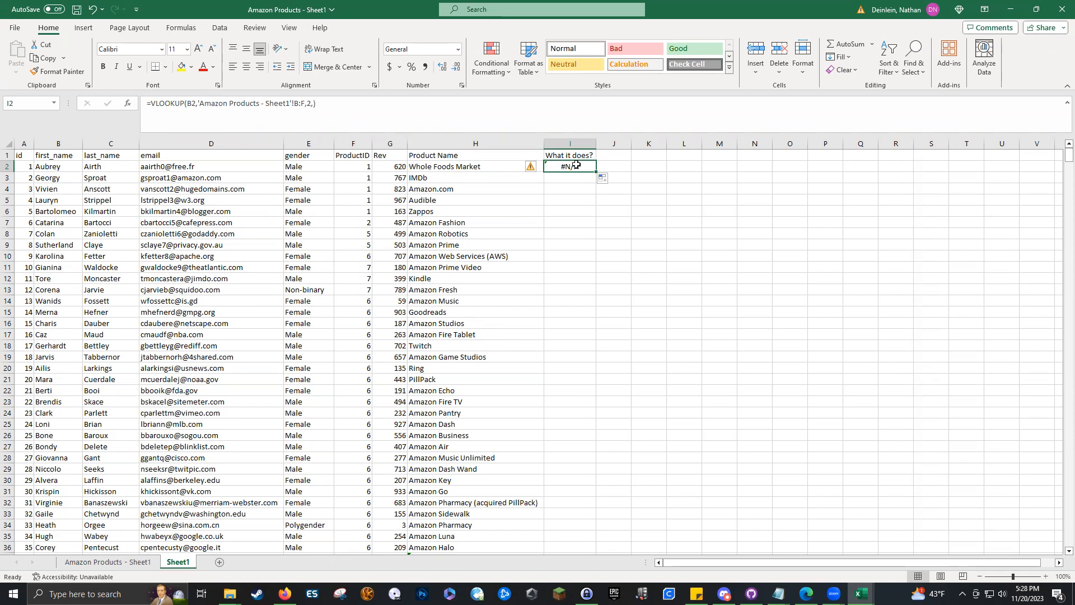
Step: Try copying the formula text of H2 unchanged into I2, and undo the paste
left_click(506, 163)
left_click(168, 100)
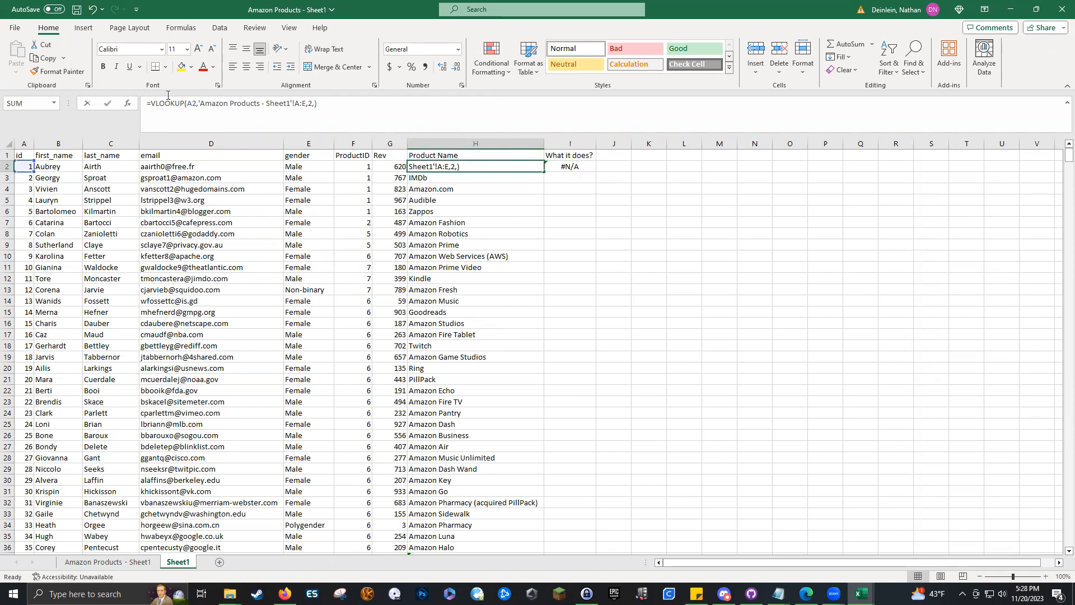
key("ctrl+a")
key("ctrl+c")
key("Return")
left_click(576, 166)
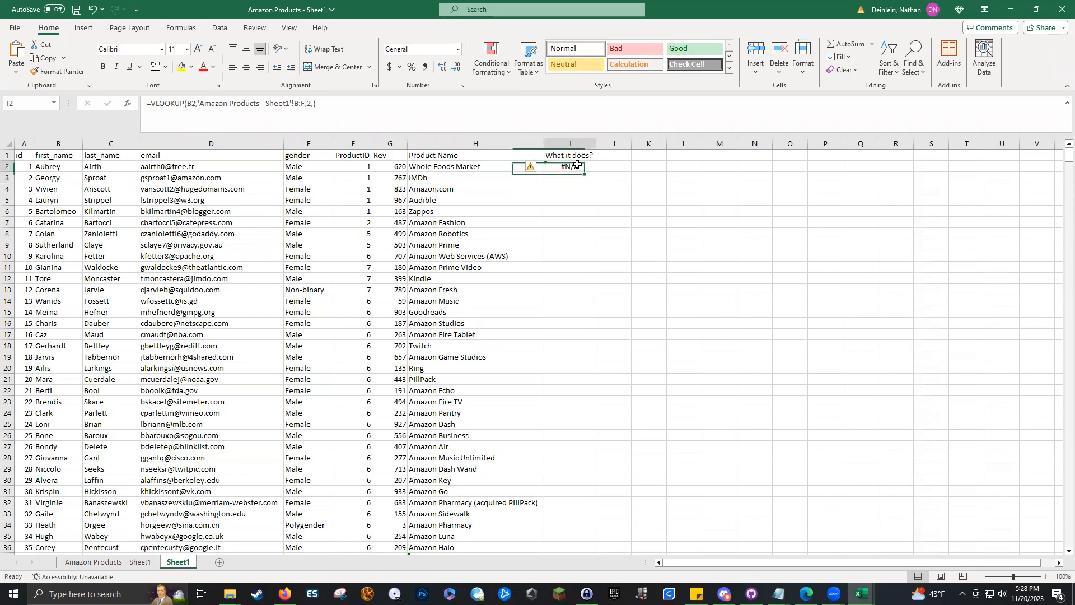
key("ctrl+v")
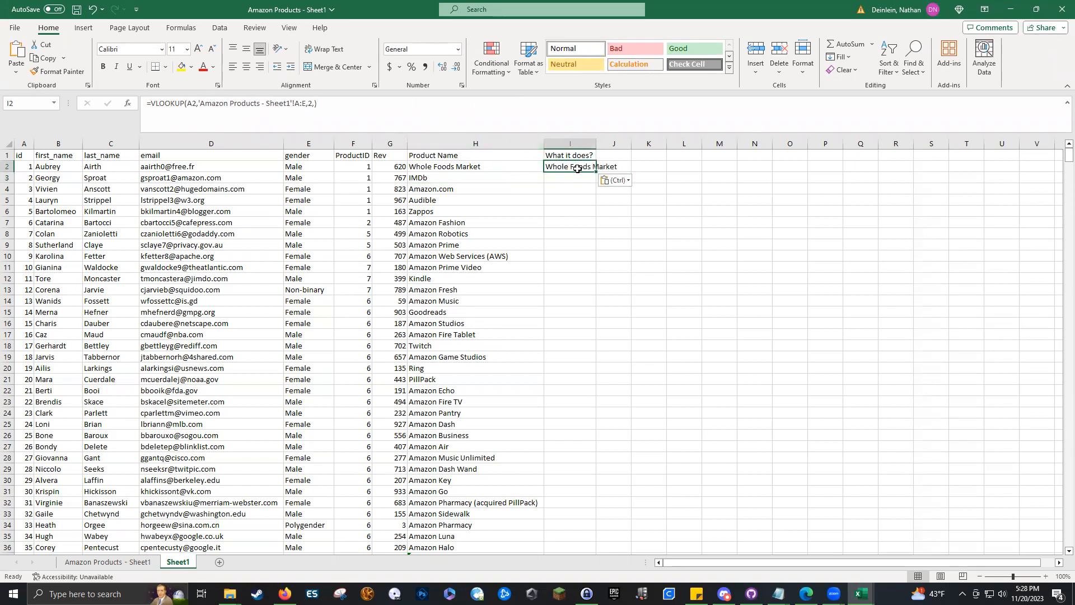
key("ctrl+z")
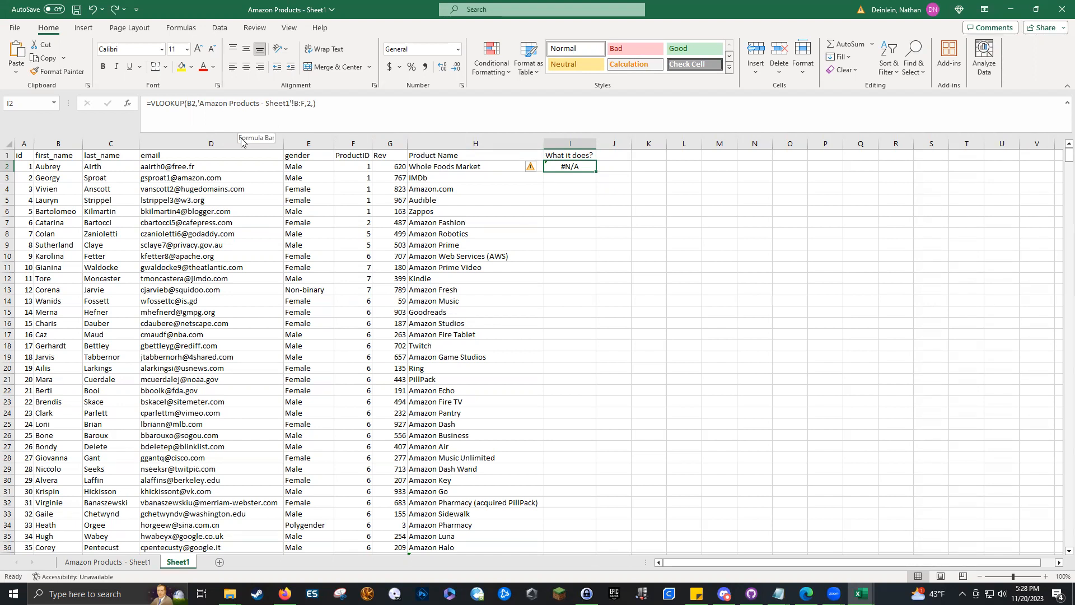
Step: Lock the column of the lookup value in H2's VLOOKUP as $A2
left_click(491, 165)
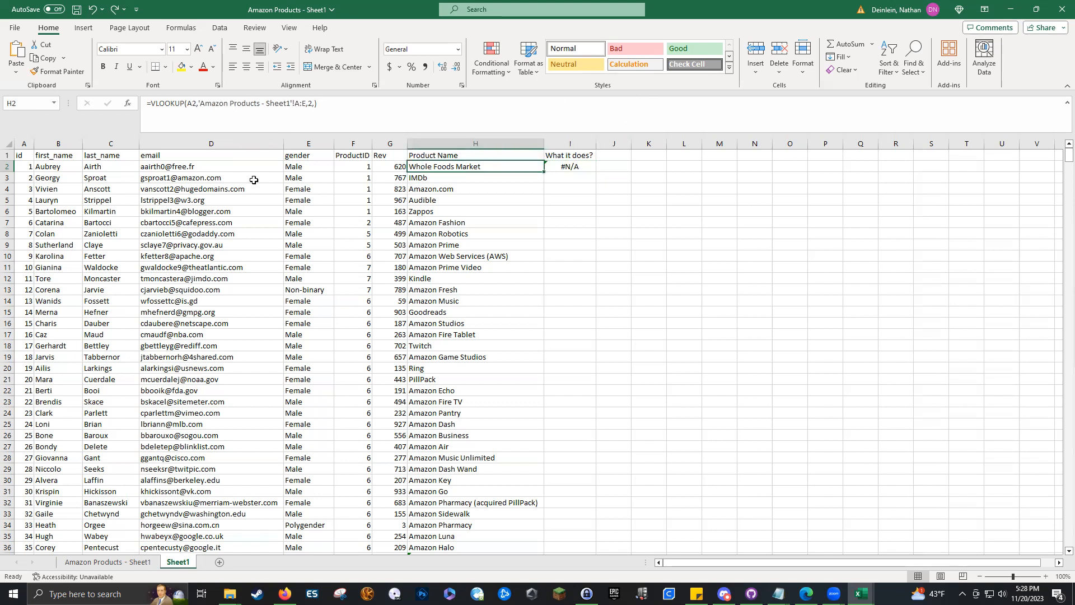
left_click(196, 103)
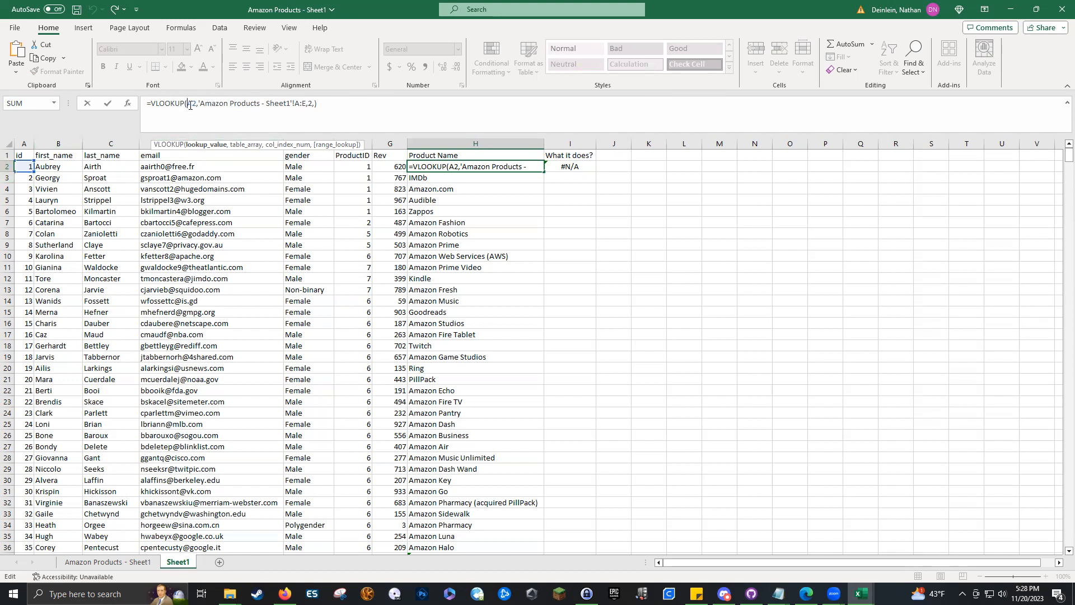
type("$")
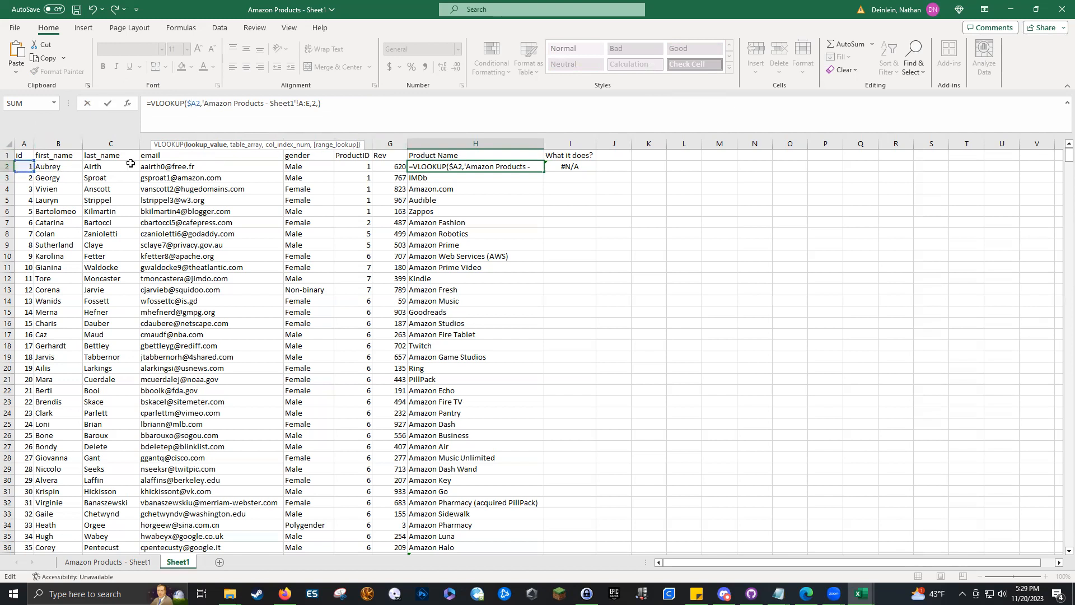
Step: Lock the table array columns in H2's VLOOKUP as $A:$E and commit the formula
double_click(197, 103)
key("Right")
key("Right")
key("Right")
key("Right")
key("Right")
key("Right")
key("Right")
key("Right")
key("Right")
key("Right")
key("Right")
key("Right")
key("Right")
key("Right")
key("Right")
key("Right")
key("Right")
key("Right")
key("Right")
key("Right")
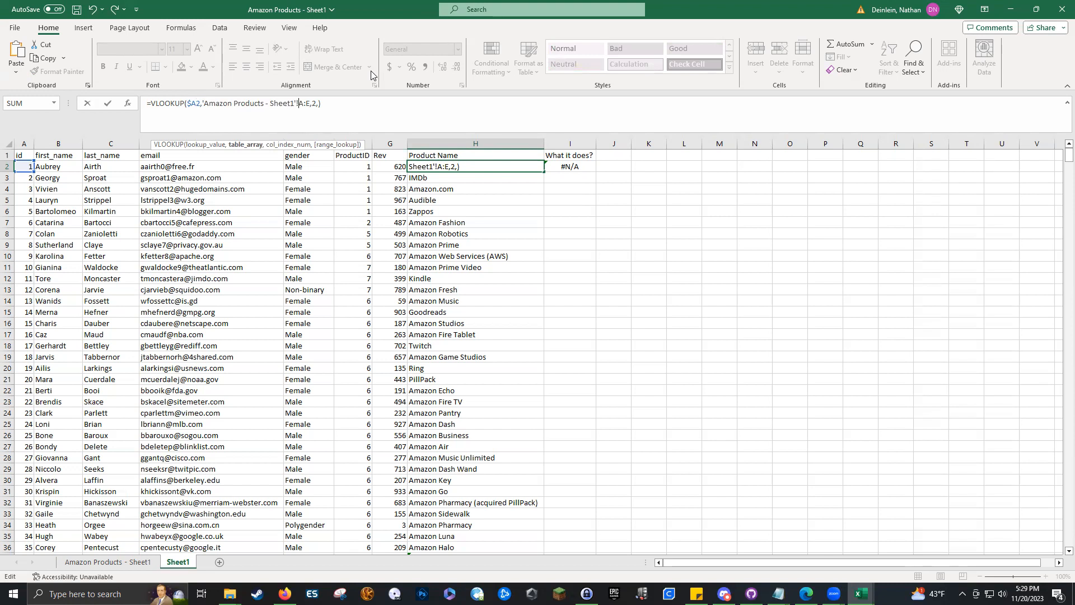
type("$A:$")
key("Right")
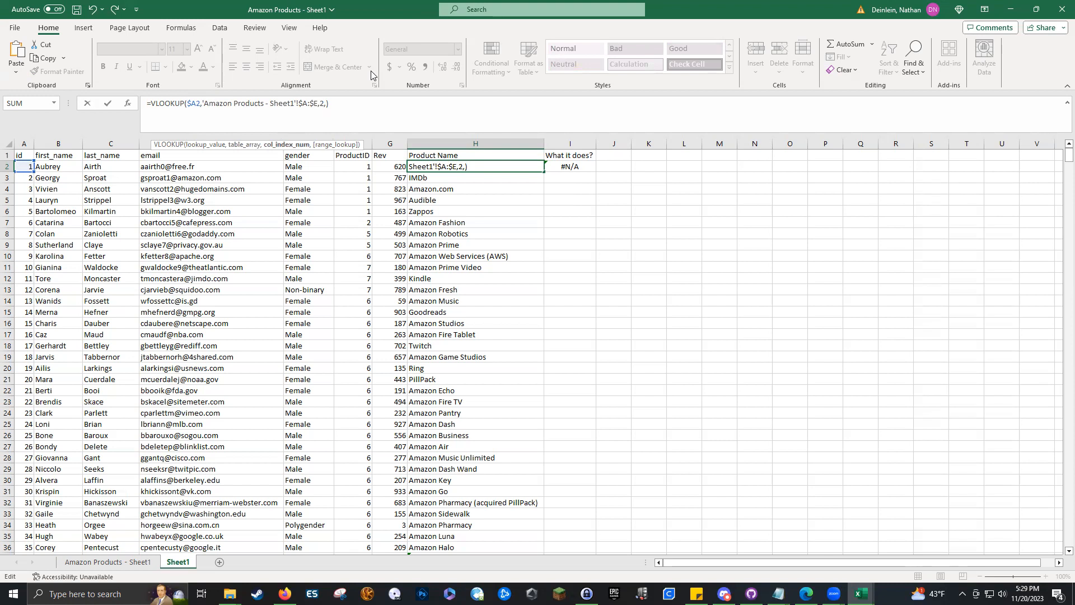
key("Right")
key("Right")
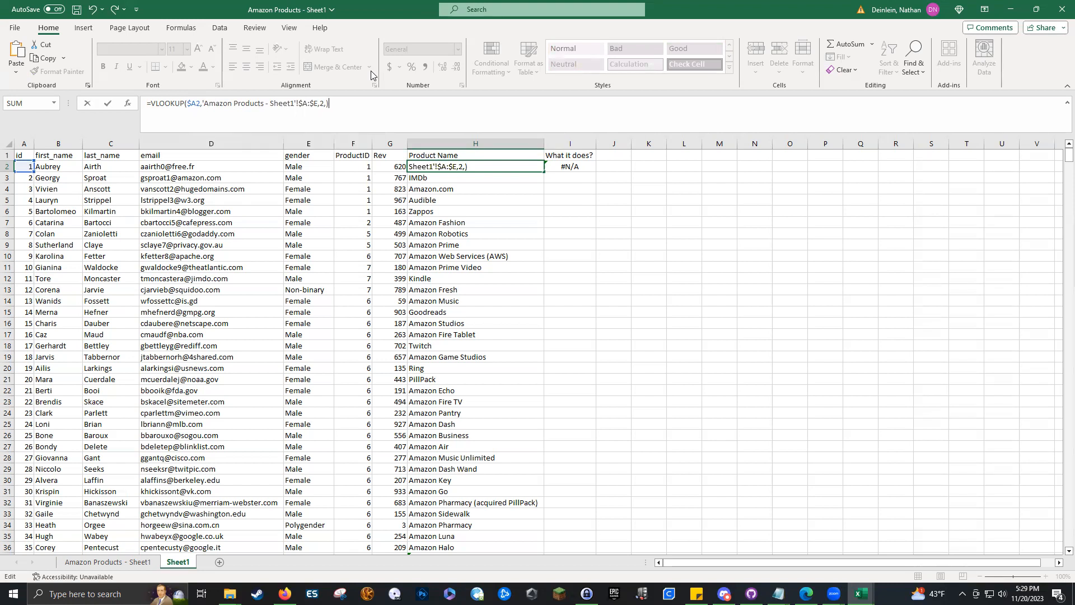
key("Return")
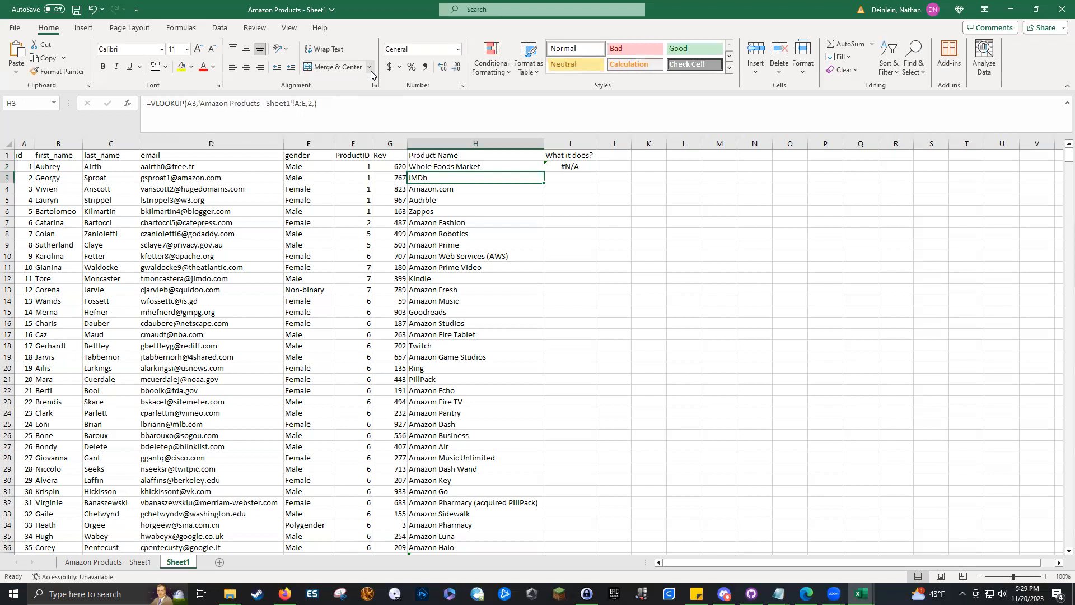
Step: Fill the VLOOKUP with locked references from H2 down the Product Name column and across into I2
left_click(485, 167)
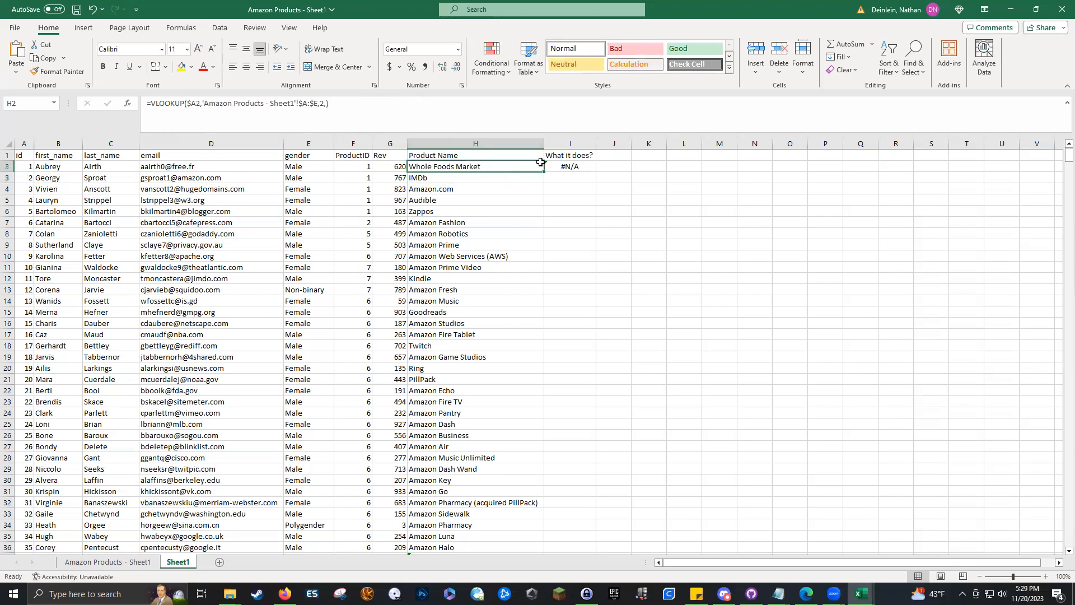
double_click(545, 172)
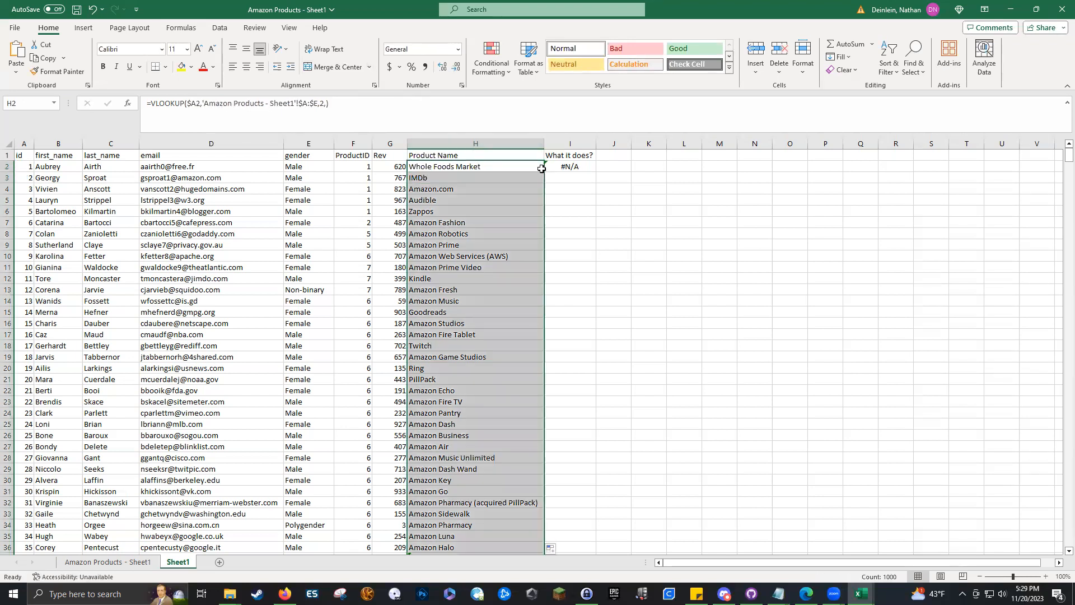
left_click(507, 167)
left_click_drag(546, 173, 594, 172)
left_click(579, 166)
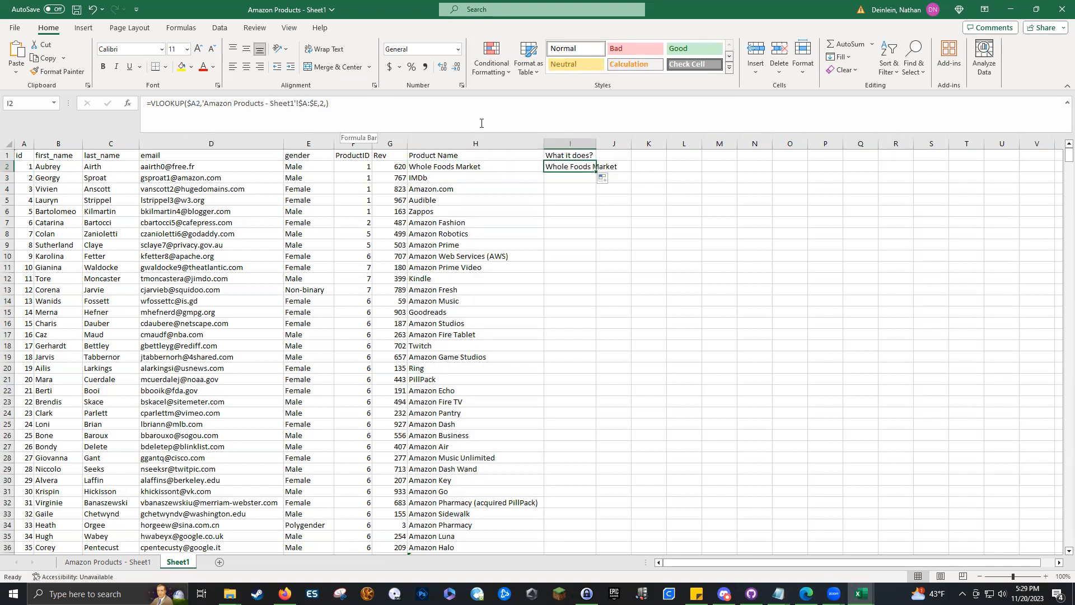
Step: Check the description column's position on the Amazon Products sheet and set the column index in I2's VLOOKUP to 5
left_click(323, 103)
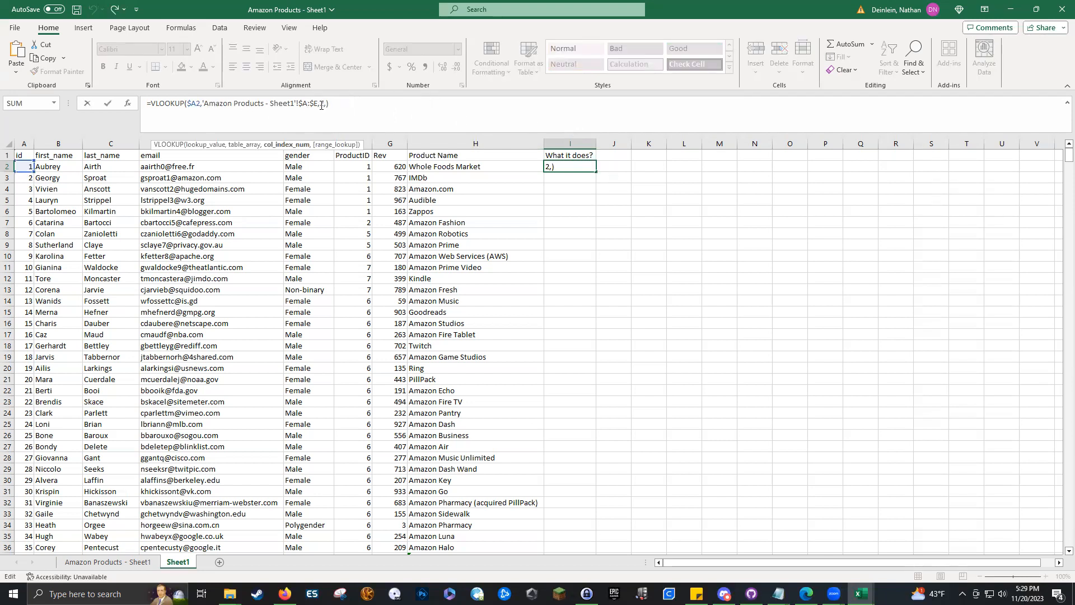
left_click(103, 570)
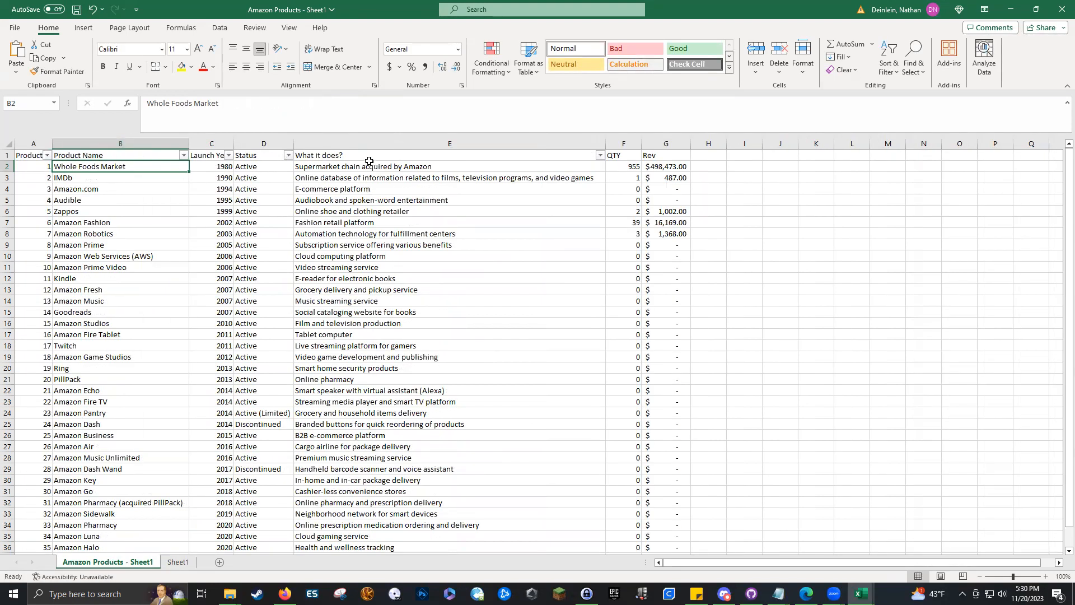
left_click(178, 561)
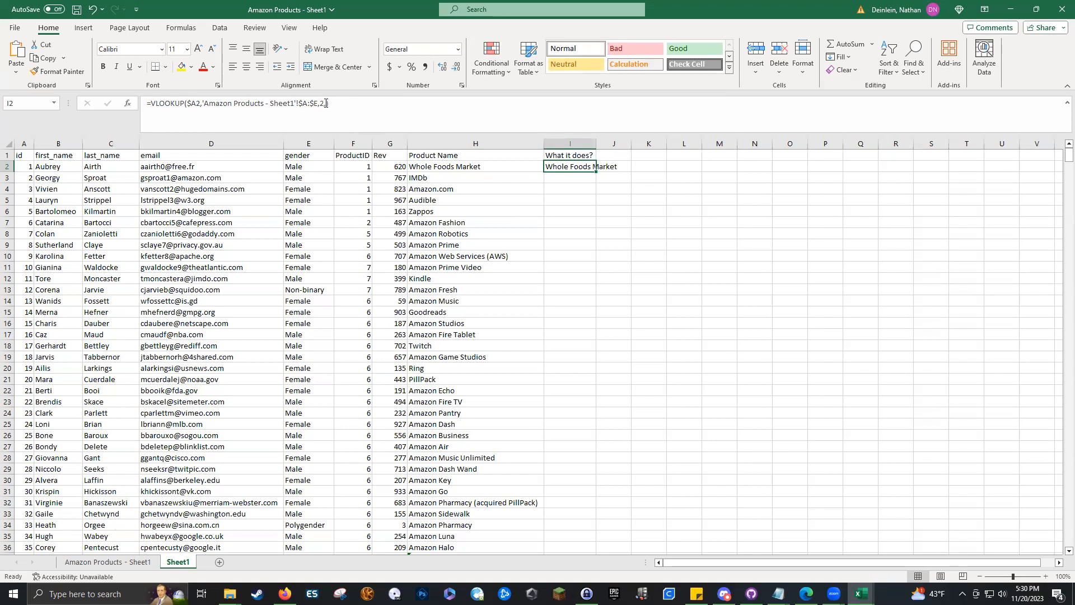
left_click(320, 103)
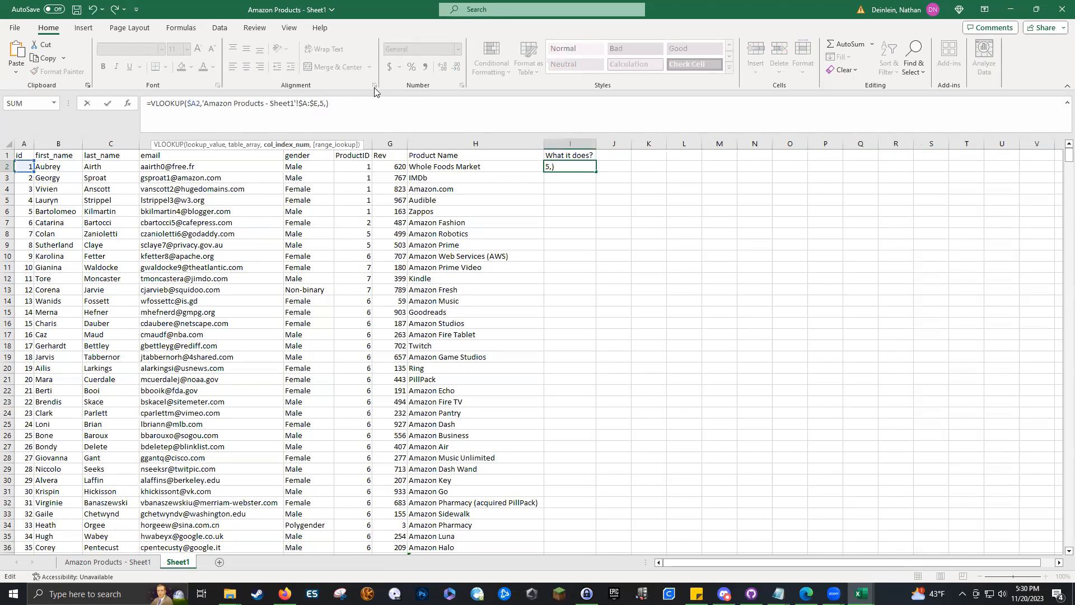
key("Return")
Step: Fill I2's VLOOKUP down the "What it does?" column and fit the column's width to its contents
left_click(592, 166)
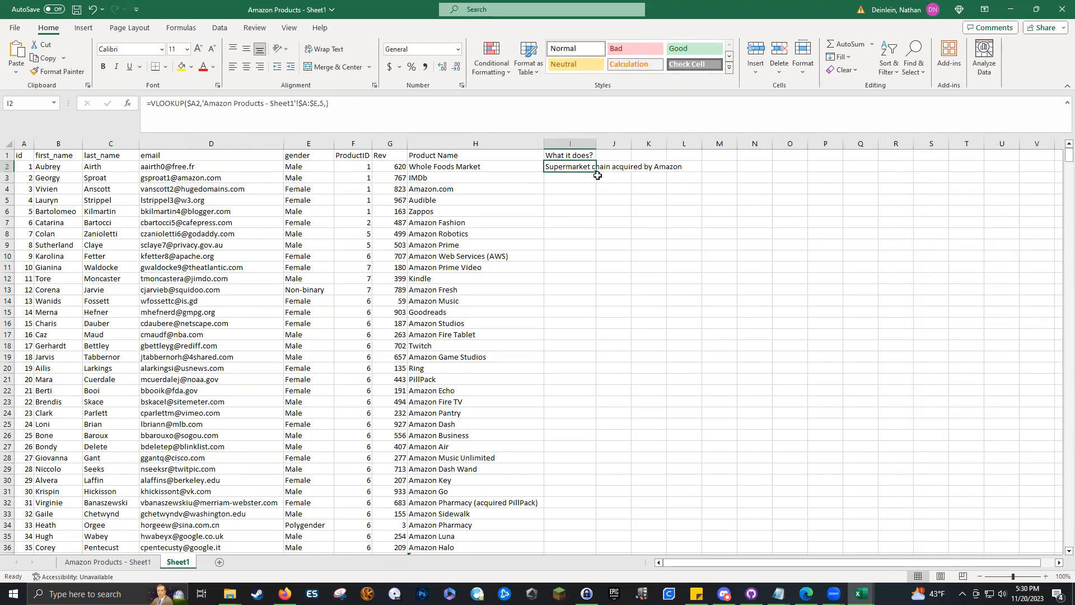
double_click(597, 174)
double_click(596, 143)
left_click(496, 197)
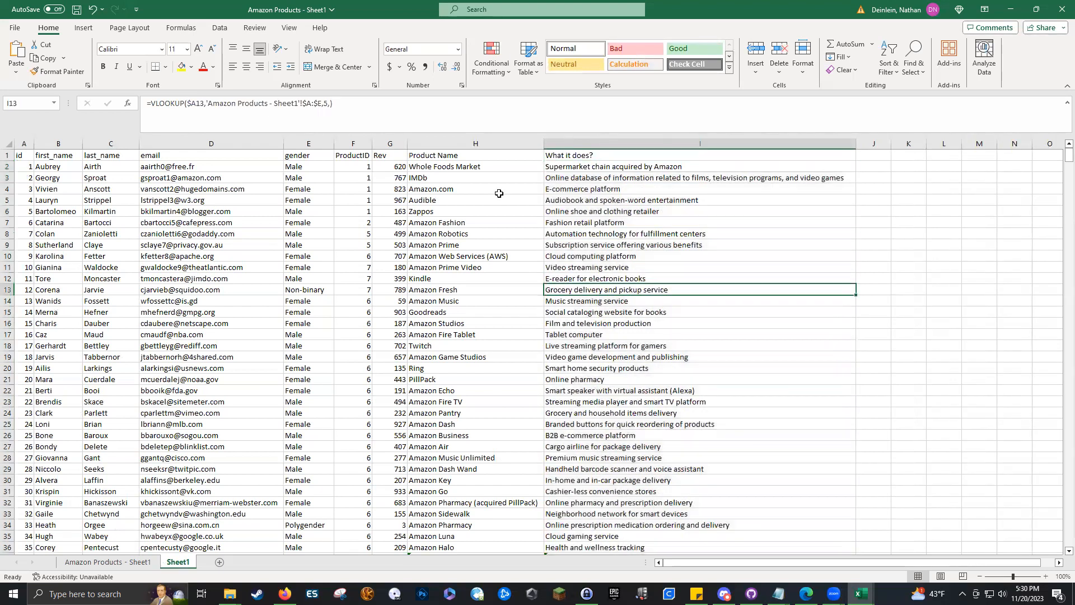
Step: Examine the looked-up product names and descriptions against the customer rows on Sheet1
left_click(127, 178)
left_click(41, 168)
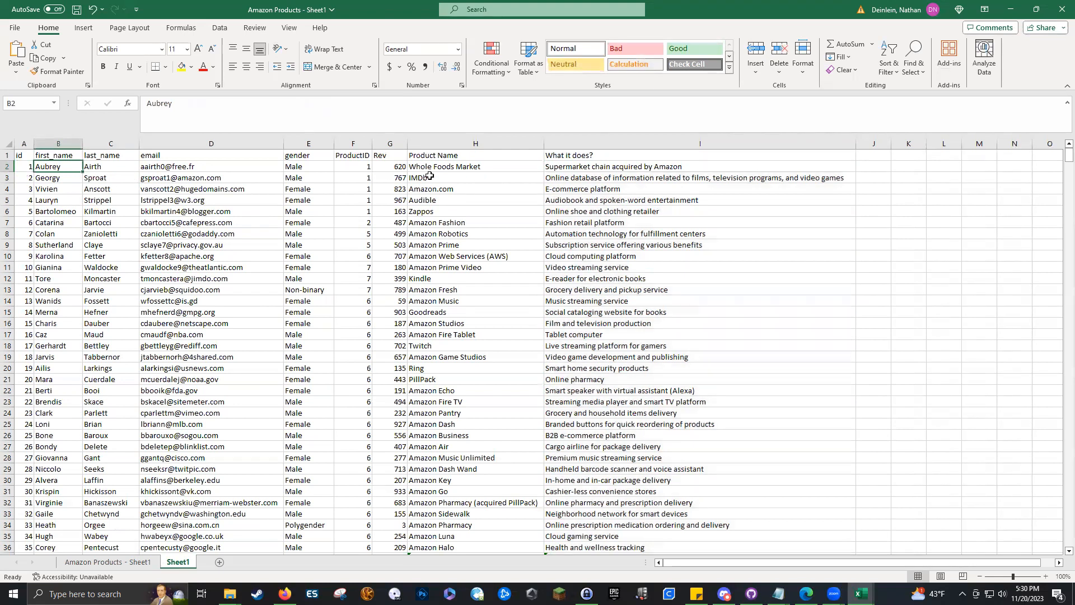
left_click(622, 168)
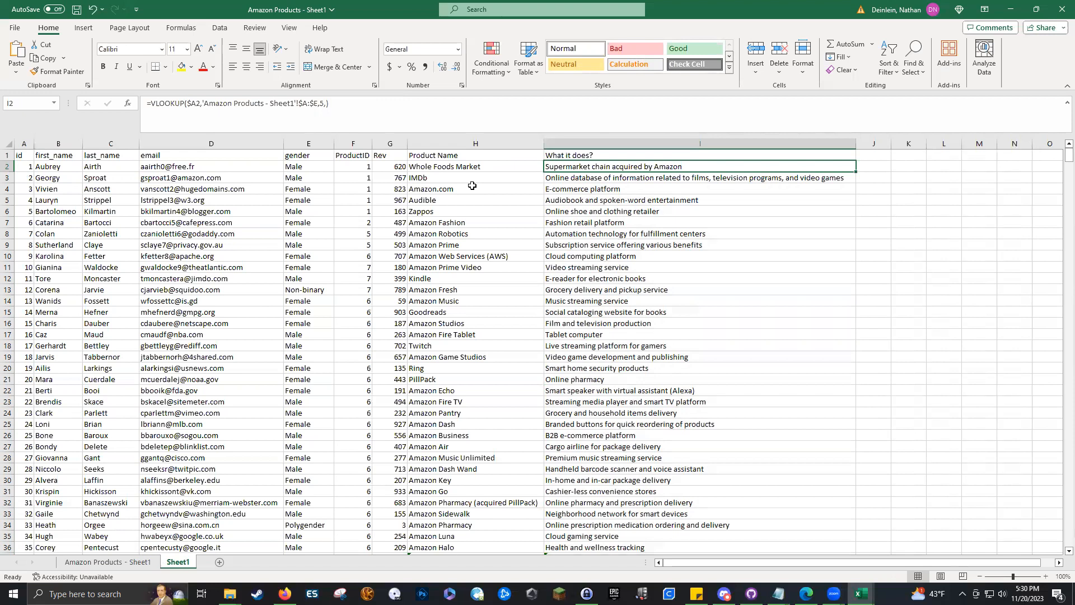
scroll(500, 499, "down", 11)
scroll(500, 498, "up", 8)
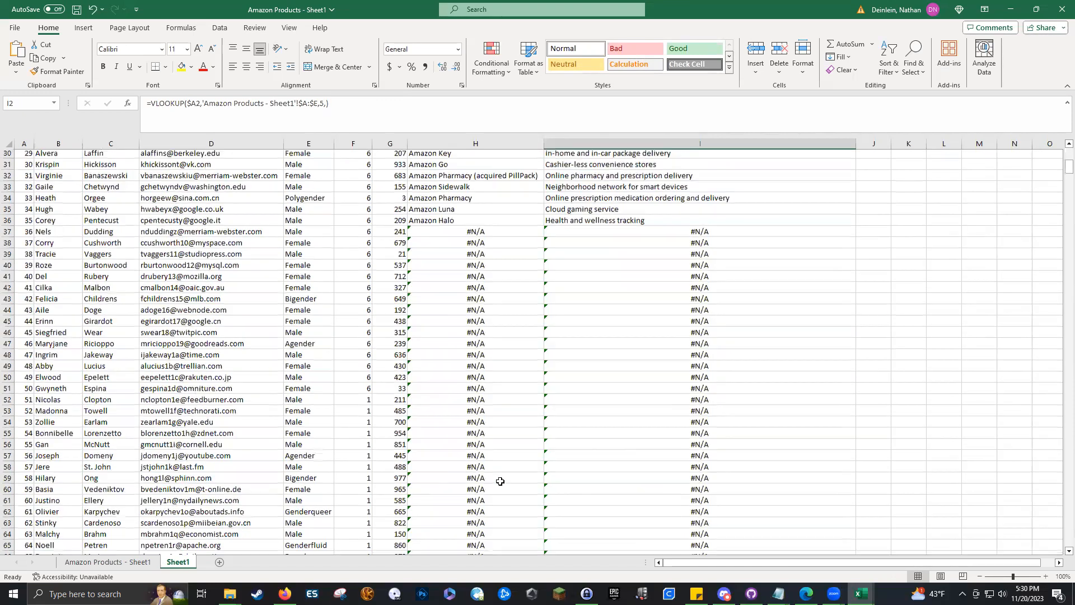
Step: Refill the formulas from H36:I36 down both columns and inspect the product ID and lookup formula in row 37
scroll(476, 468, "down", 5)
left_click_drag(462, 278, 654, 279)
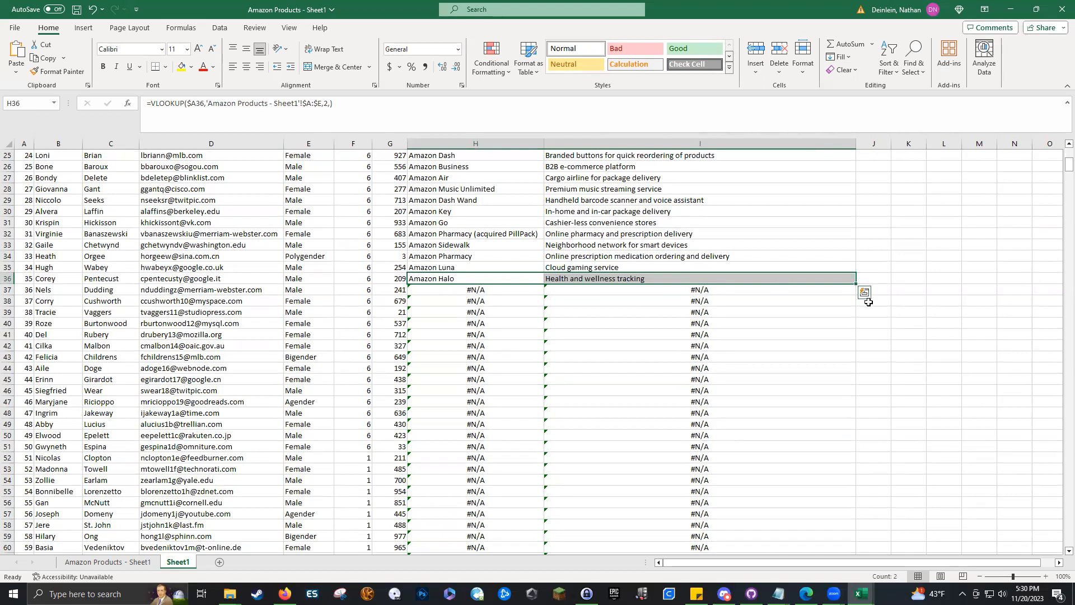
double_click(855, 282)
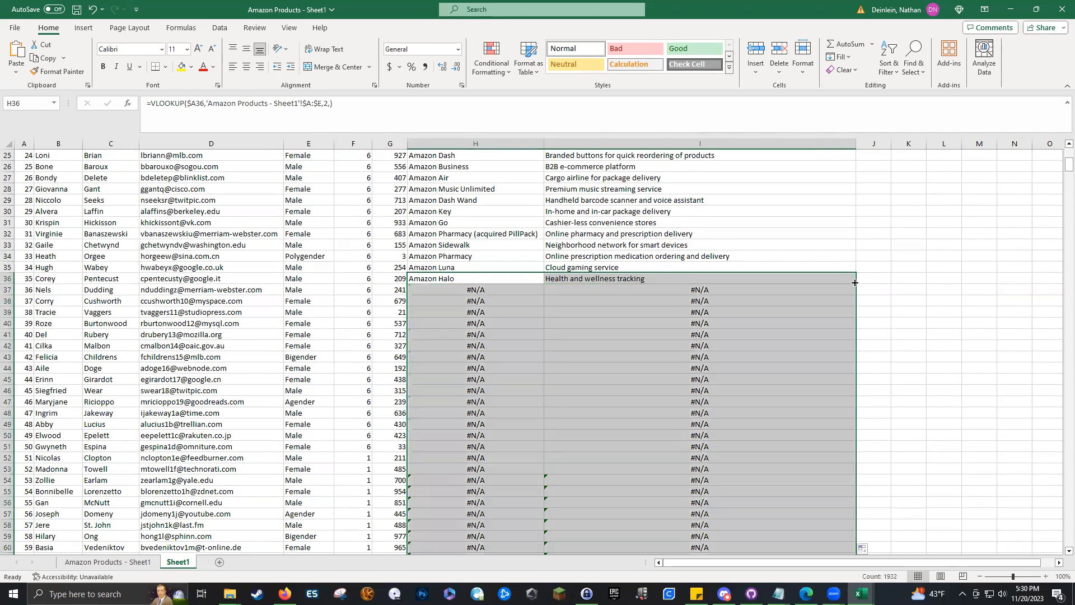
left_click(366, 288)
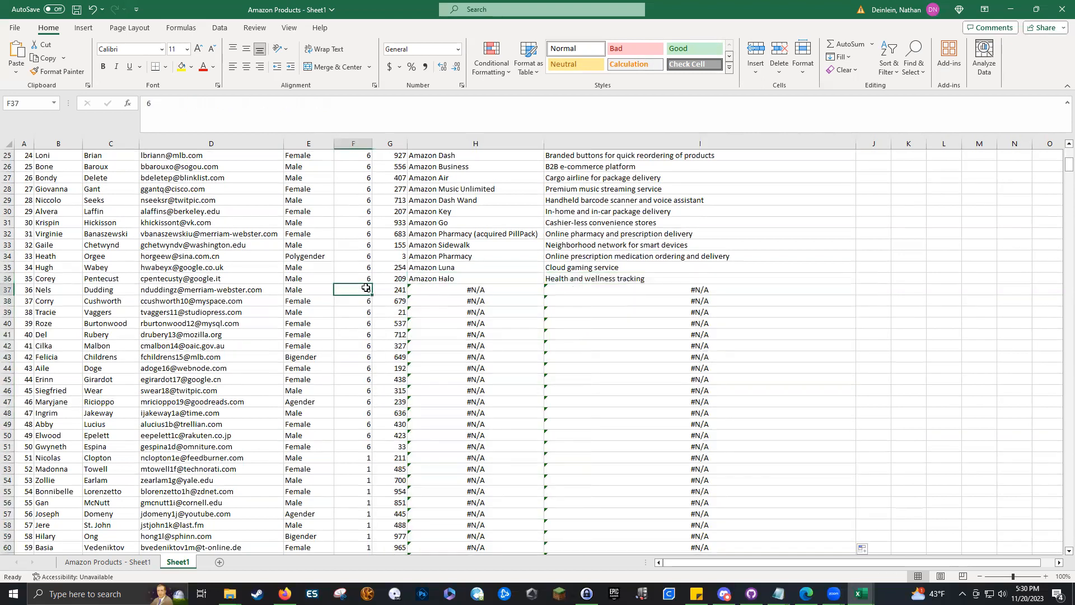
left_click(443, 290)
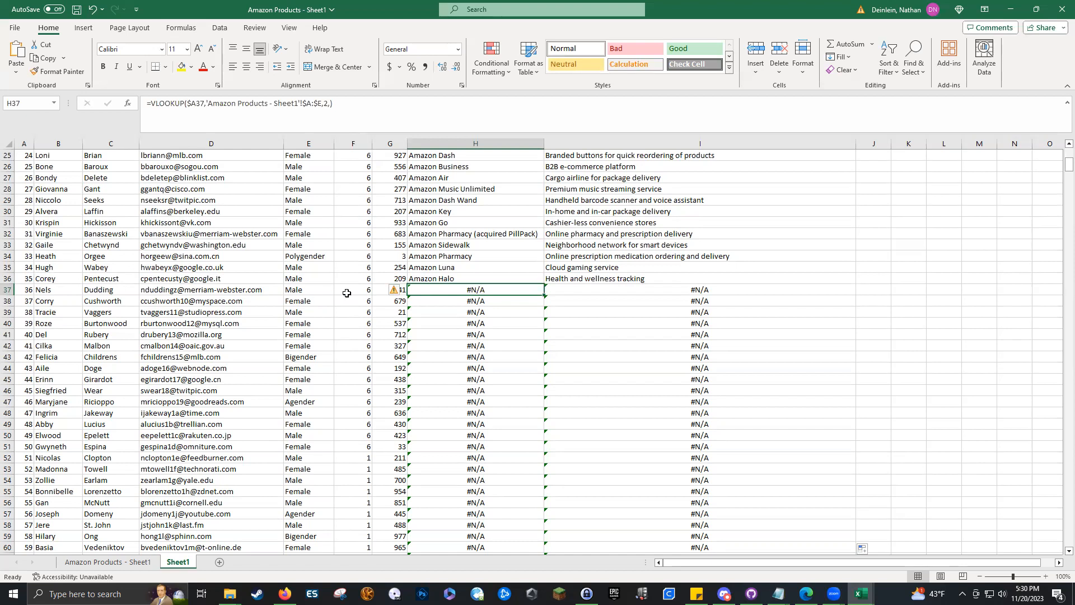
Step: Change the lookup value in H2's VLOOKUP to the ProductID cell, $F2
scroll(487, 290, "up", 8)
left_click(423, 162)
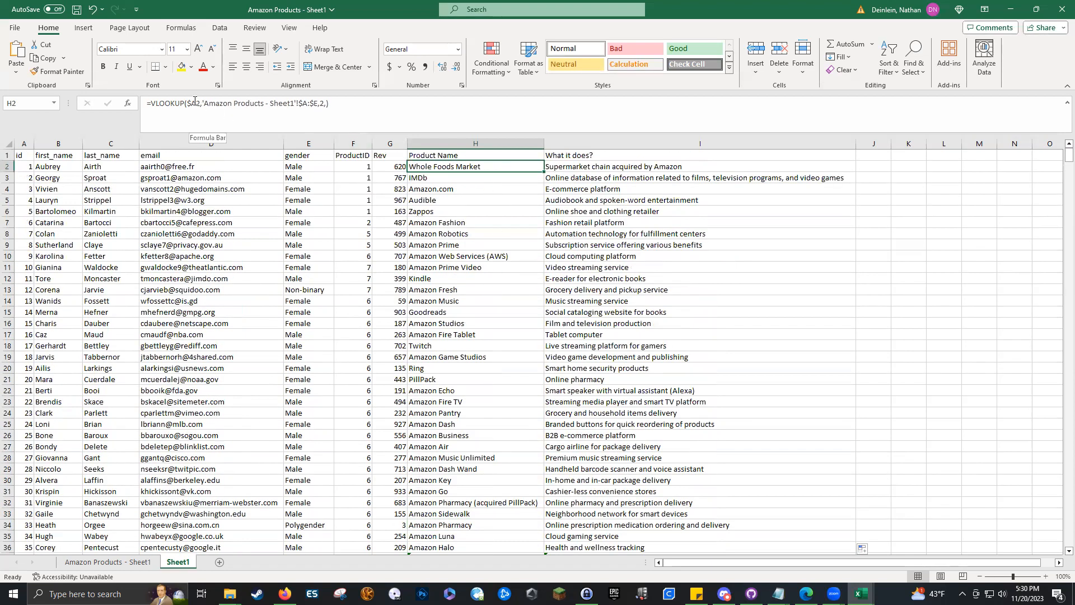
left_click(345, 104)
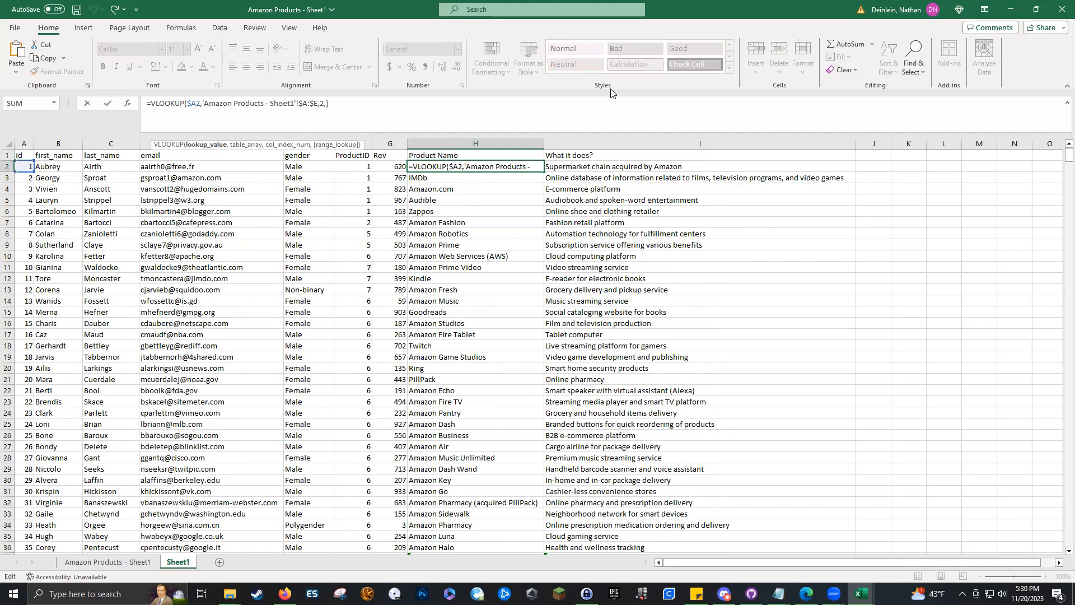
key("BackSpace")
type("f")
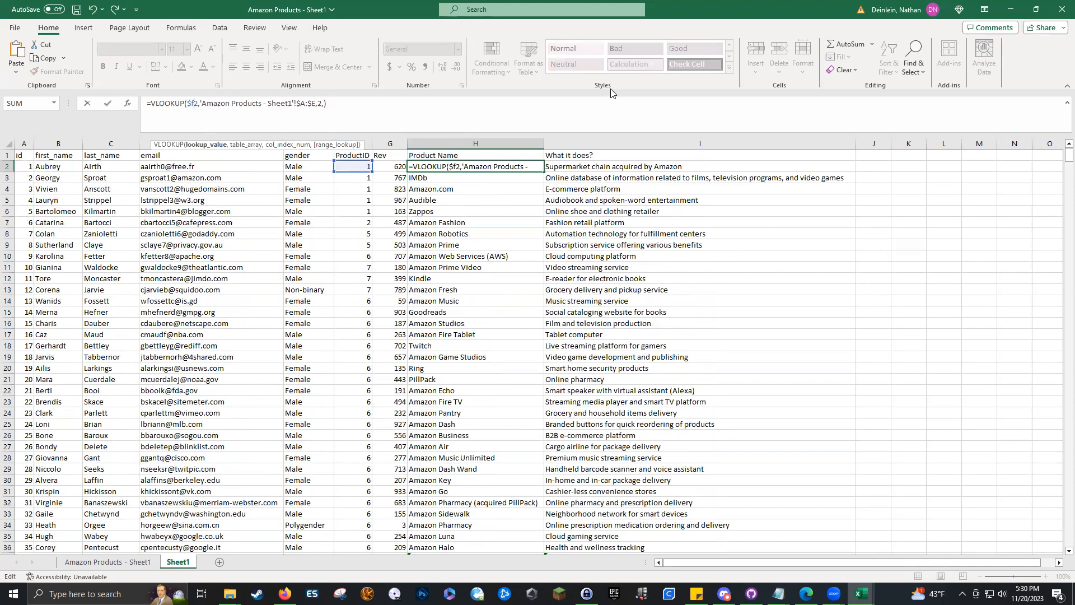
key("Return")
key("Up")
Step: Change the lookup value in I2's VLOOKUP to $F2 and fill H2:I2 down for all customers
key("Right")
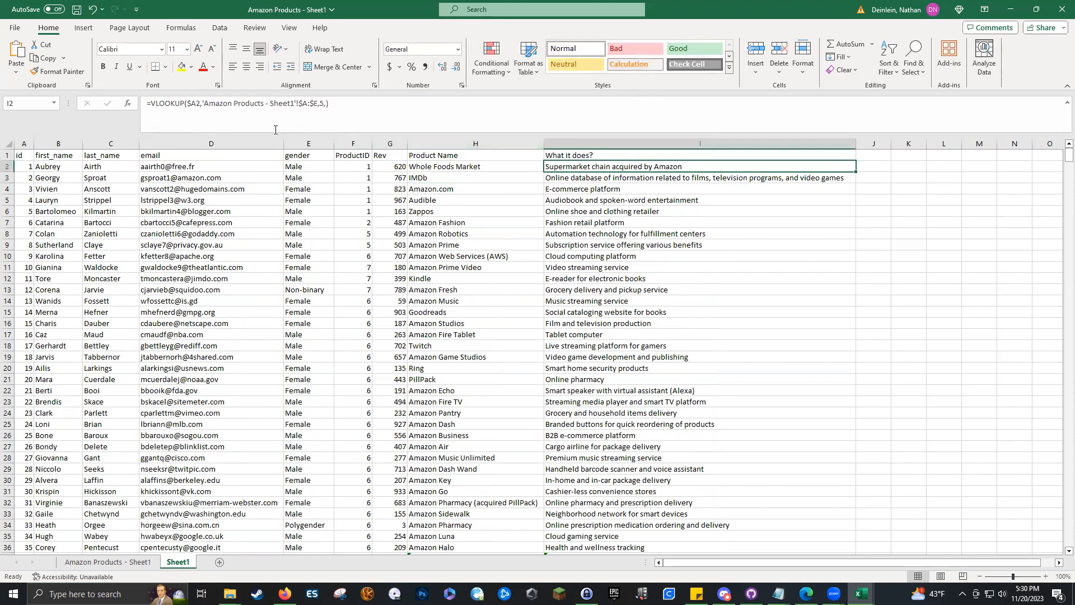
left_click(200, 106)
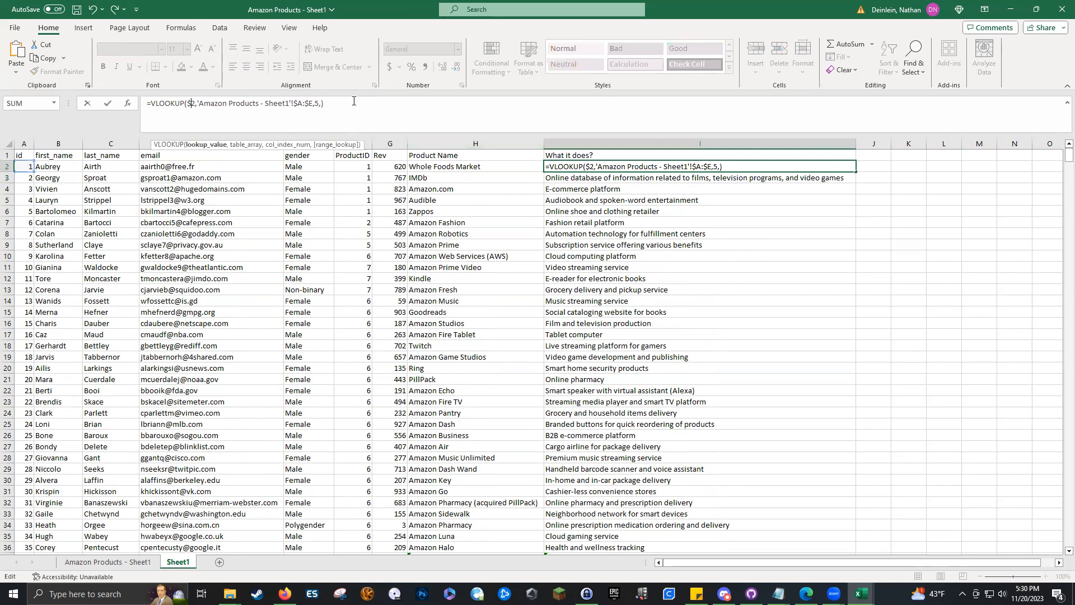
key("Return")
left_click_drag(467, 167, 660, 168)
double_click(856, 173)
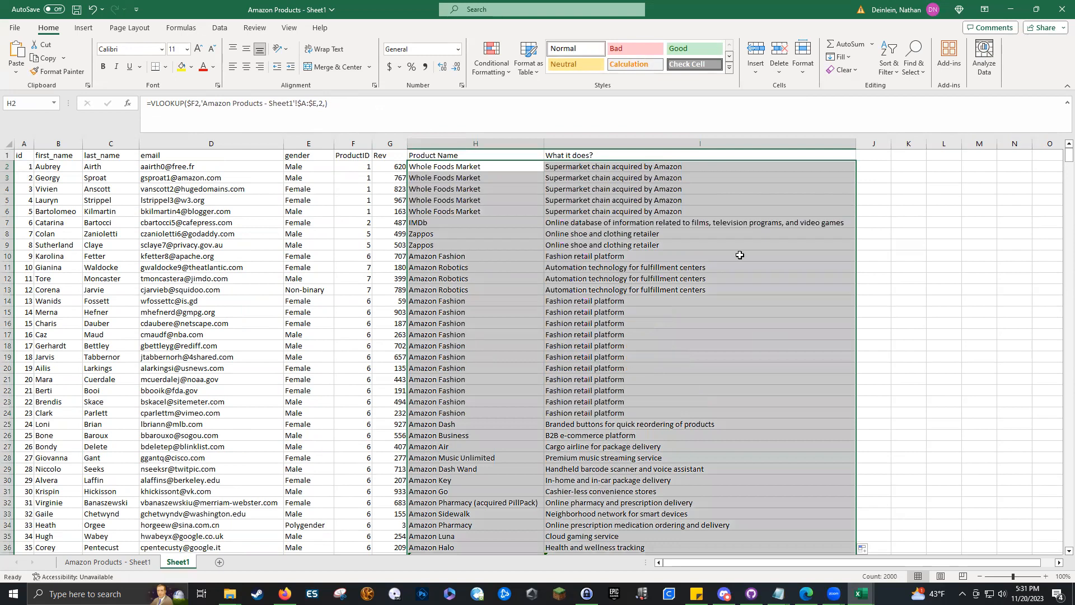
Step: Examine the looked-up product names and descriptions down the customer rows on Sheet1 and inspect the formulas in I800 and I792
left_click(626, 284)
left_click(510, 388)
scroll(511, 388, "down", 20)
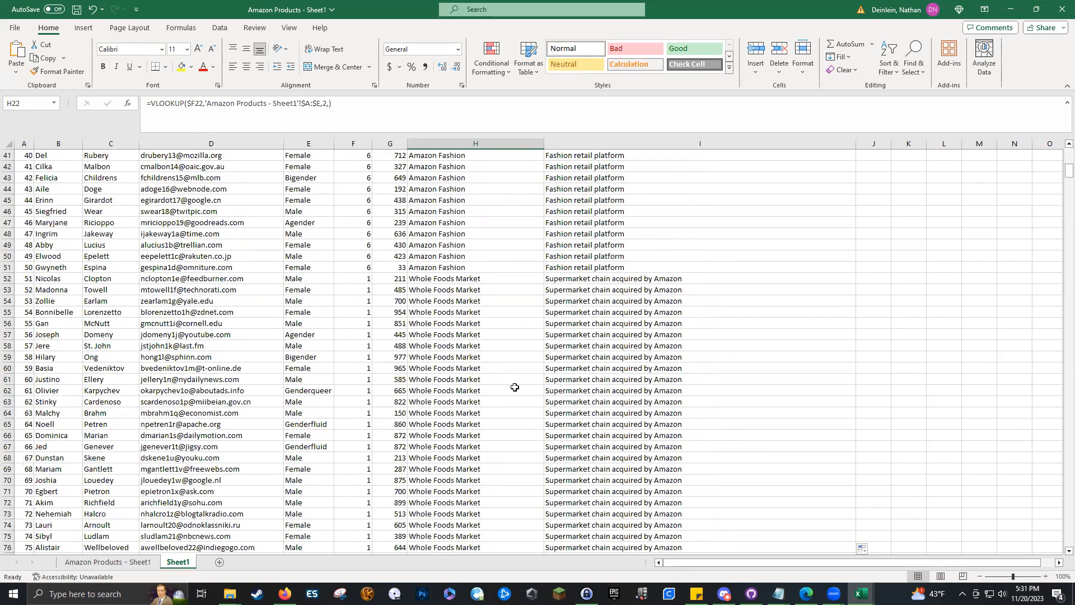
scroll(493, 413, "down", 20)
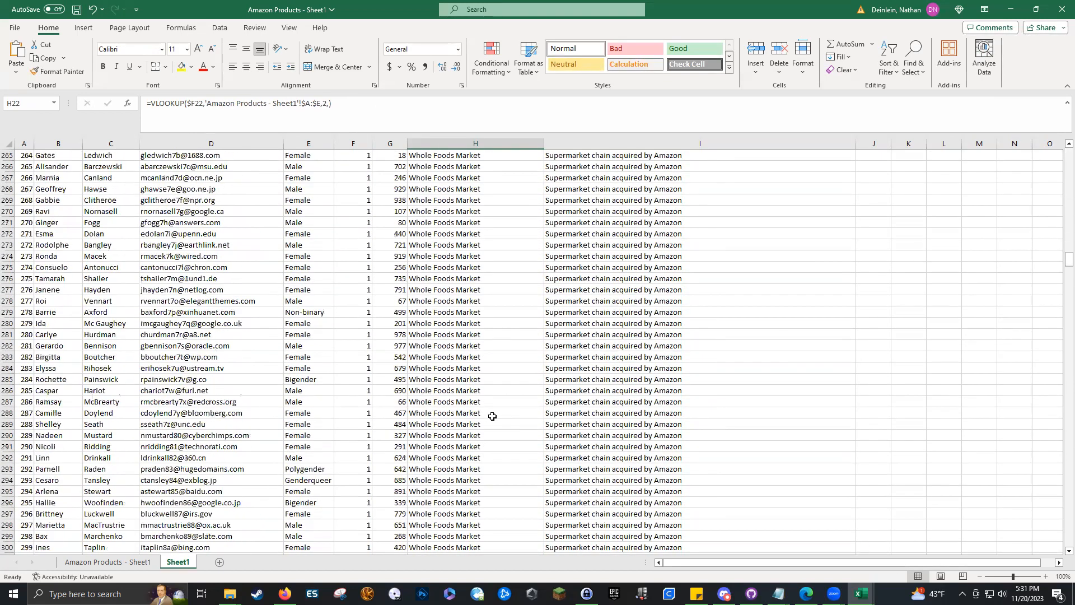
scroll(498, 434, "down", 20)
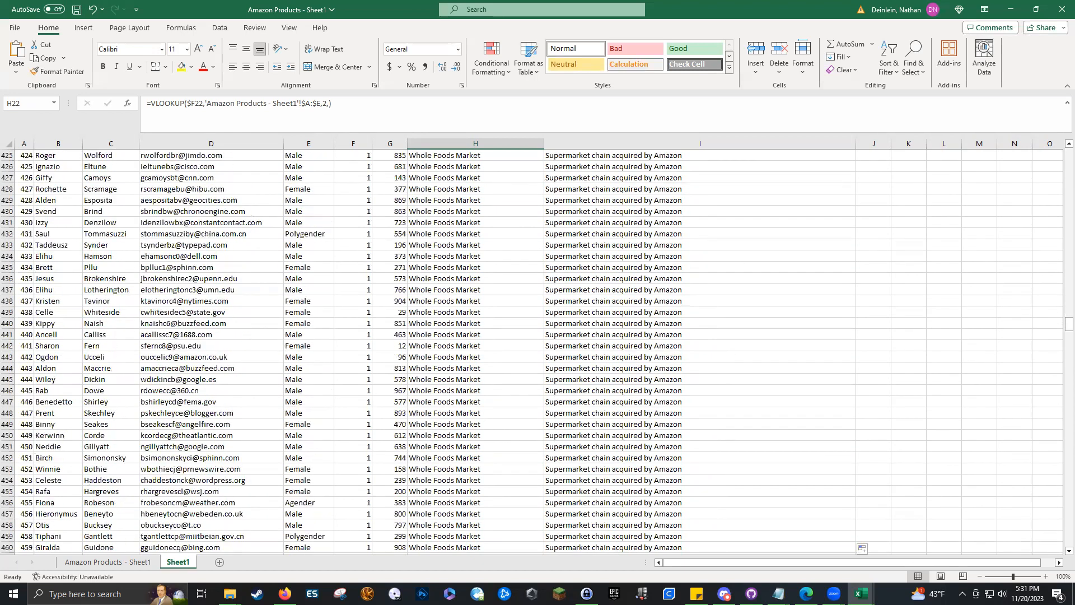
scroll(506, 408, "down", 20)
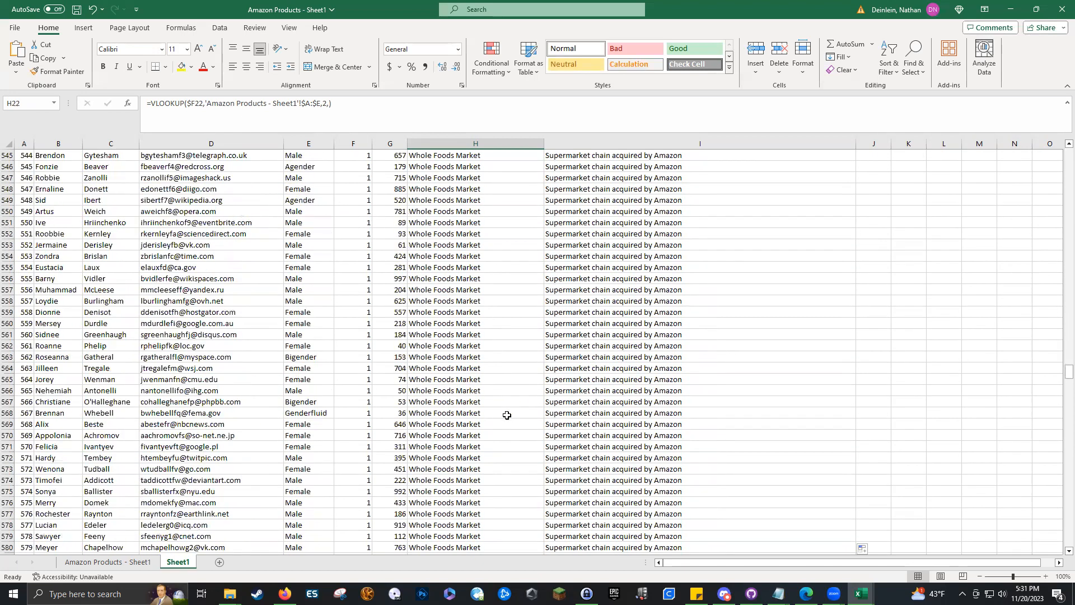
scroll(501, 420, "down", 20)
scroll(510, 401, "down", 19)
scroll(510, 400, "down", 20)
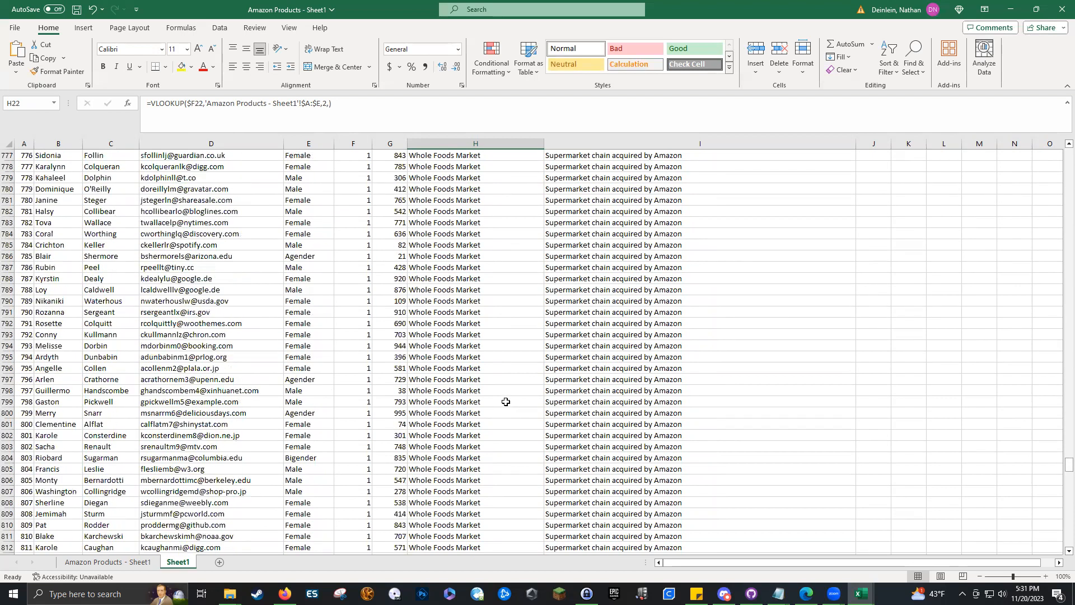
left_click(588, 414)
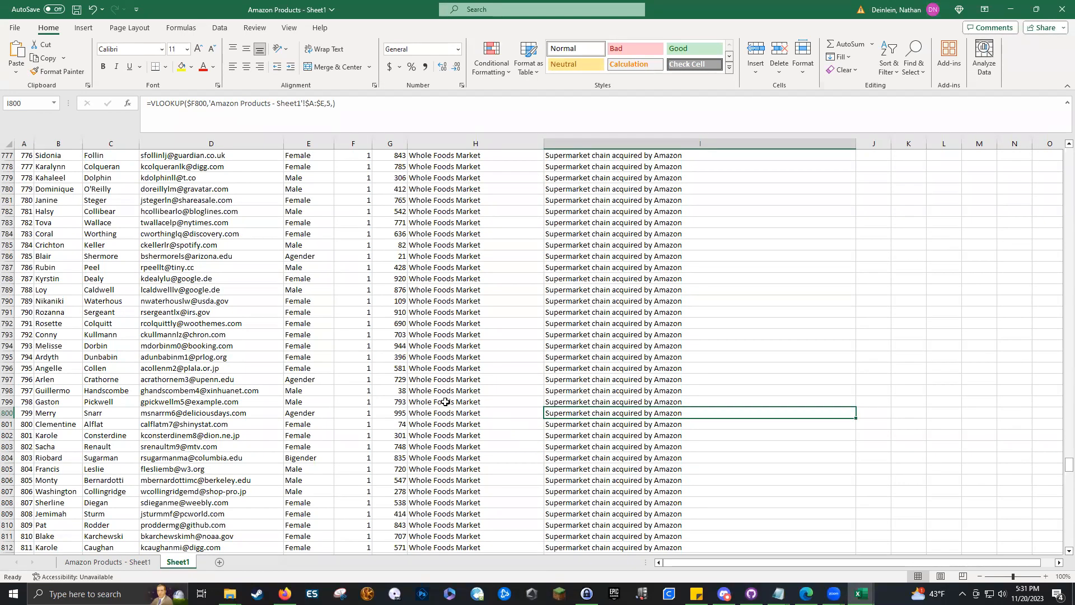
left_click(623, 323)
scroll(623, 323, "down", 11)
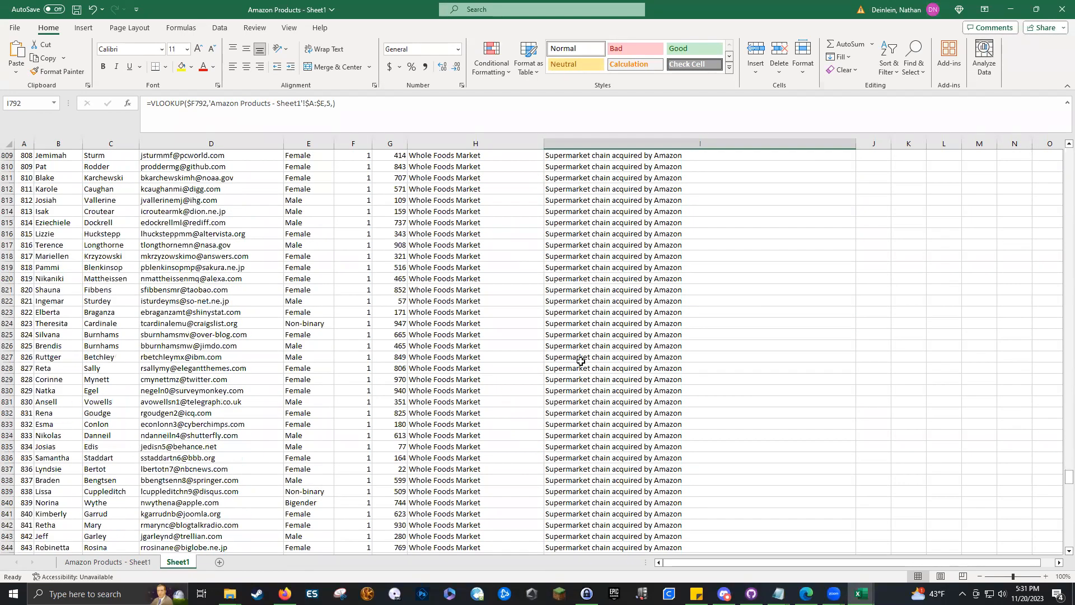
scroll(103, 325, "up", 20)
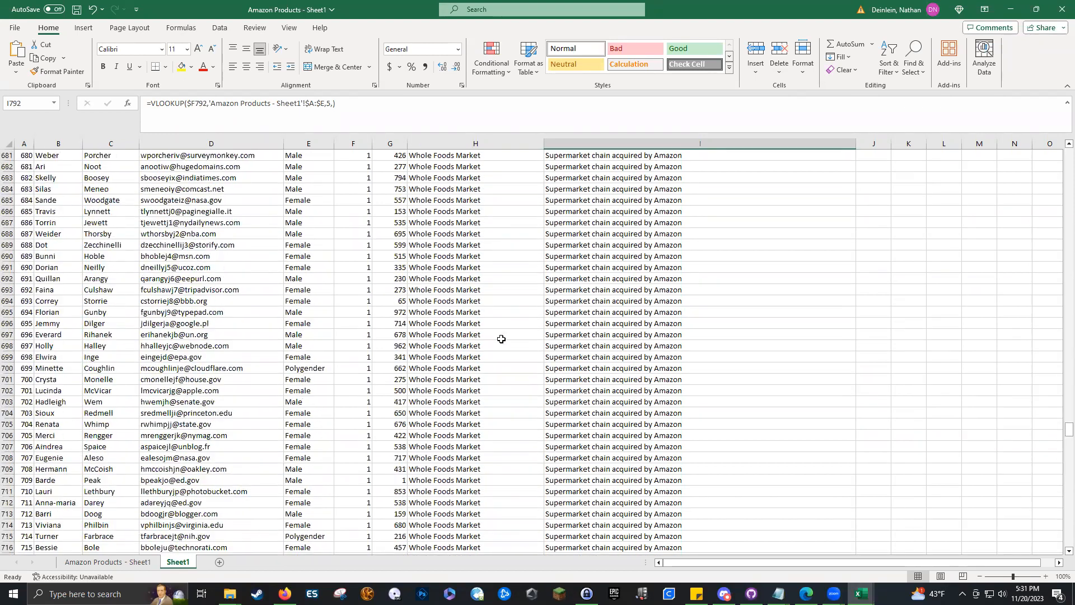
Step: Inspect the ProductID column and the COUNTIF and SUMIF formulas in F2 and G2 on the Amazon Products sheet
left_click(110, 561)
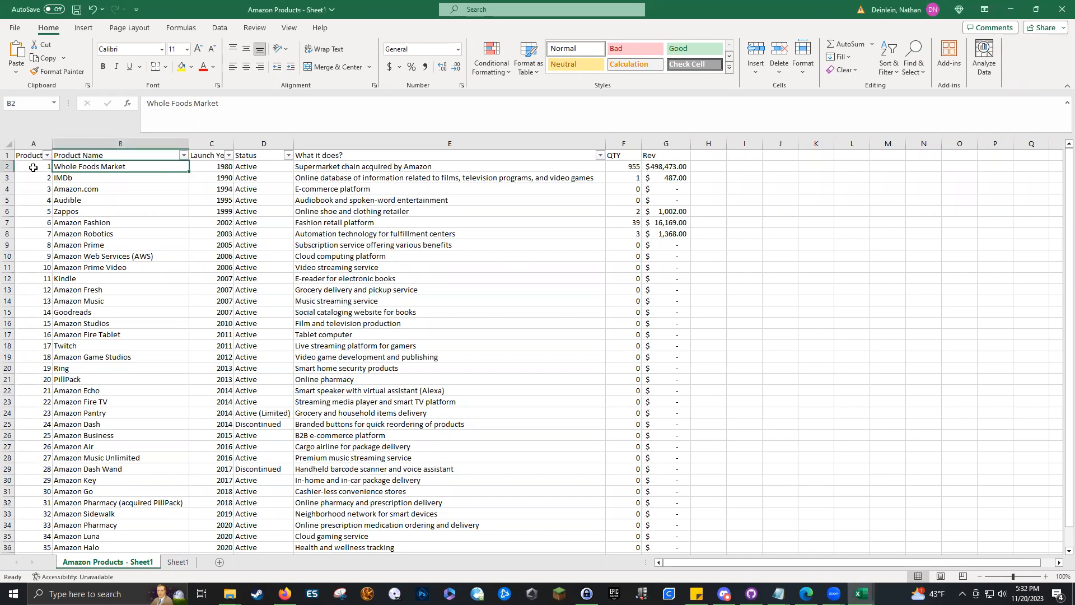
left_click(34, 167)
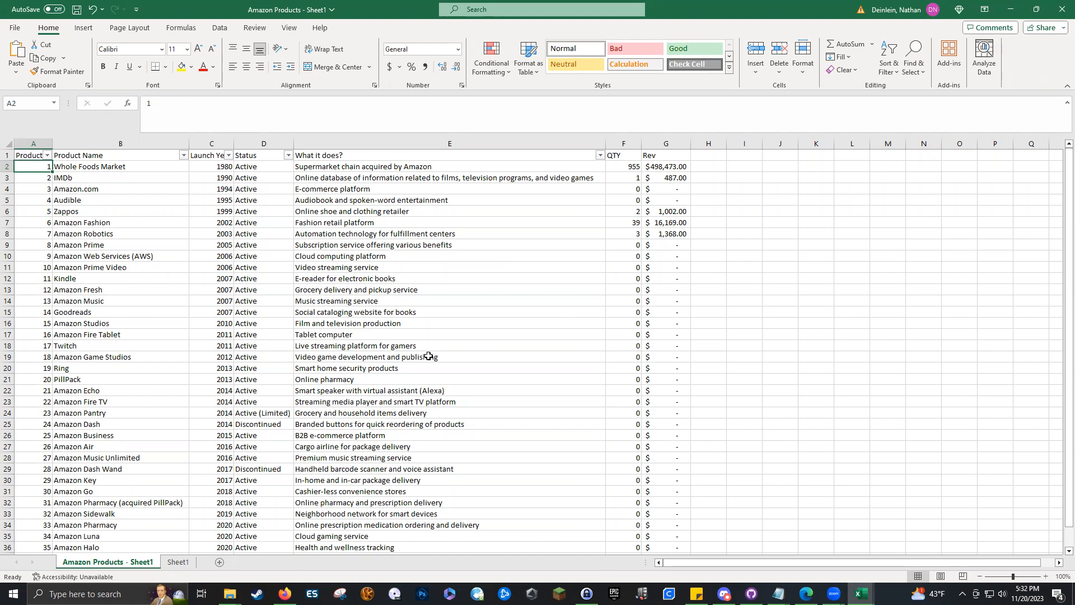
left_click(218, 357)
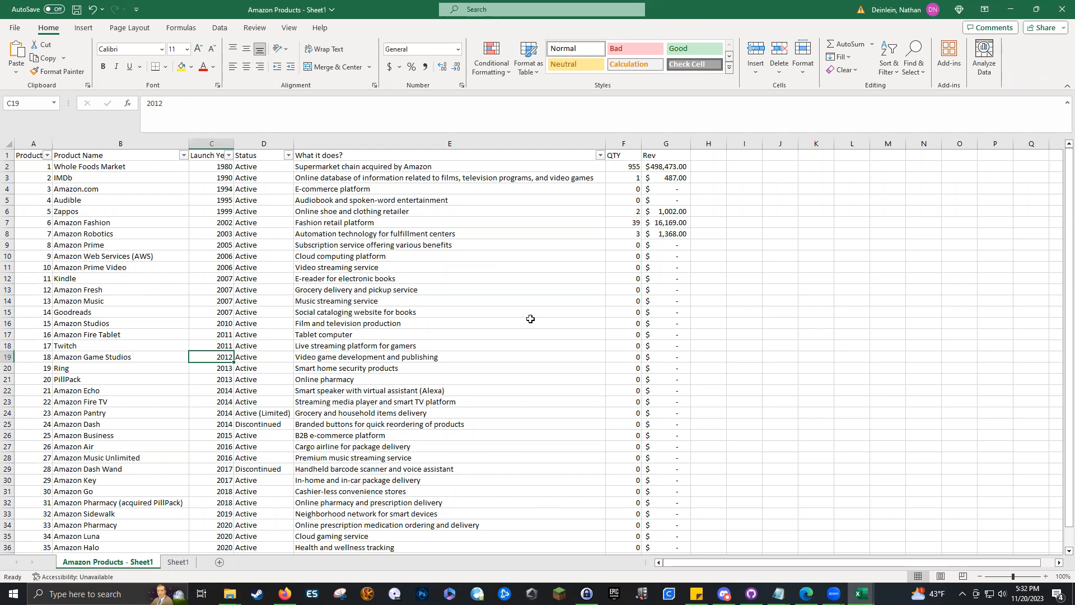
left_click(630, 167)
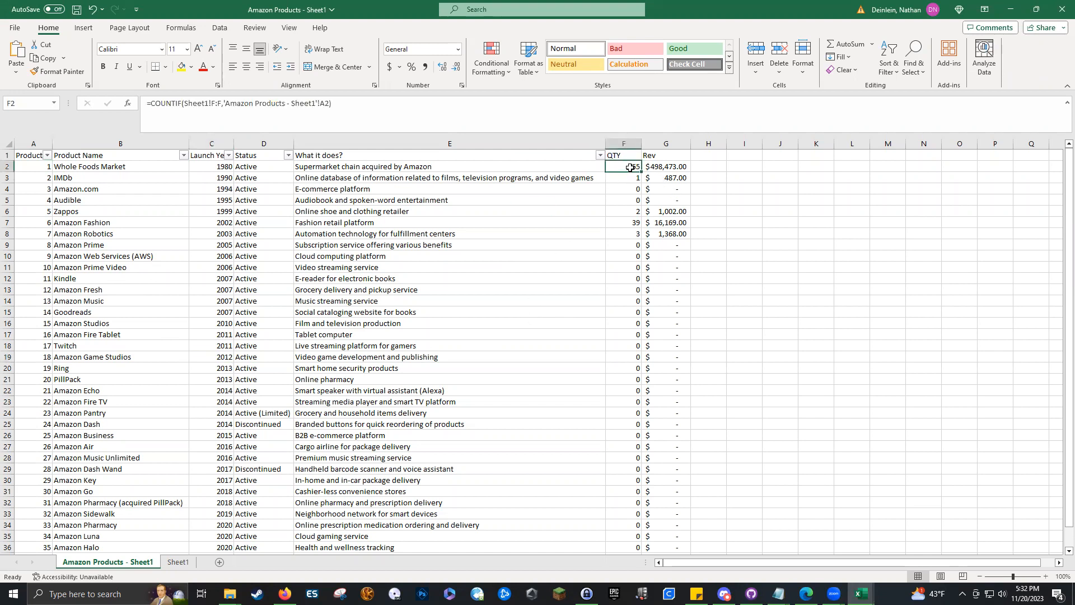
left_click(651, 167)
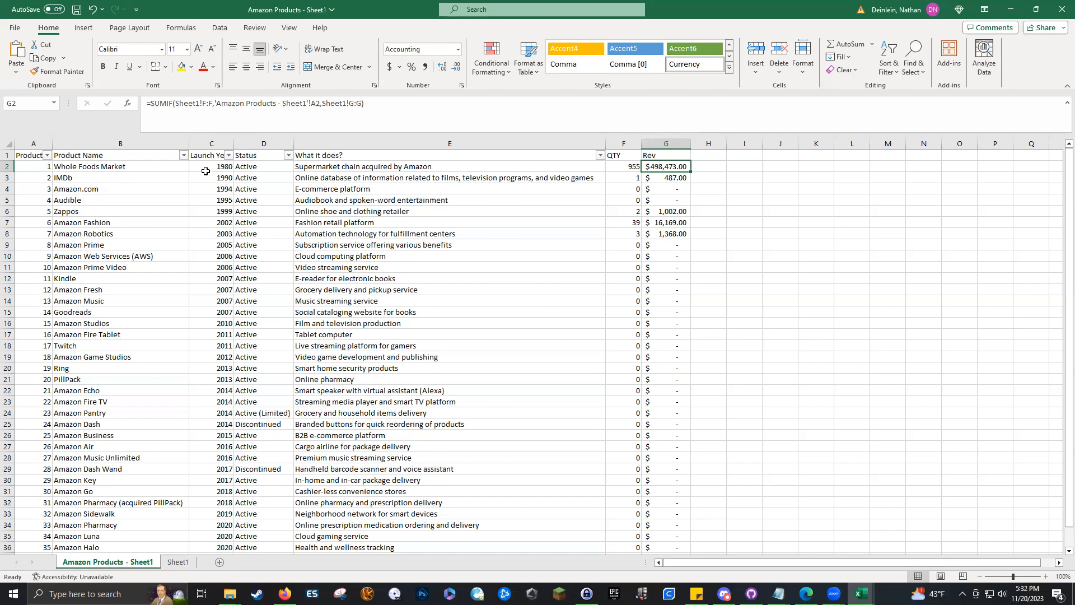
Step: Copy the Launch Year and Status columns with their headers from the Amazon Products sheet to A1 of a new sheet
left_click(202, 160)
key("ctrl+shift+Down")
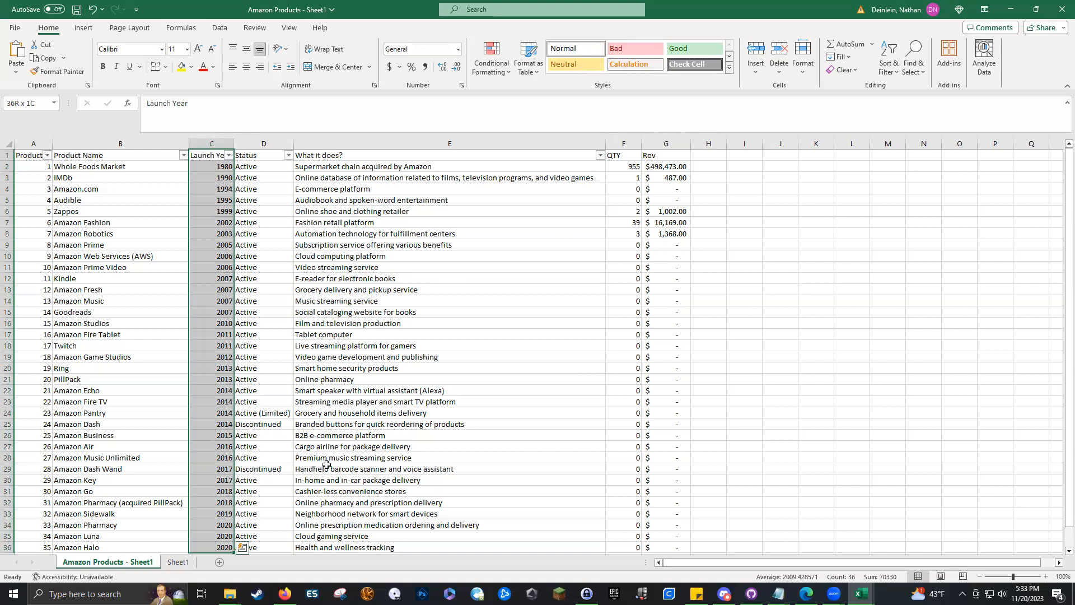
key("shift+Right")
key("ctrl+c")
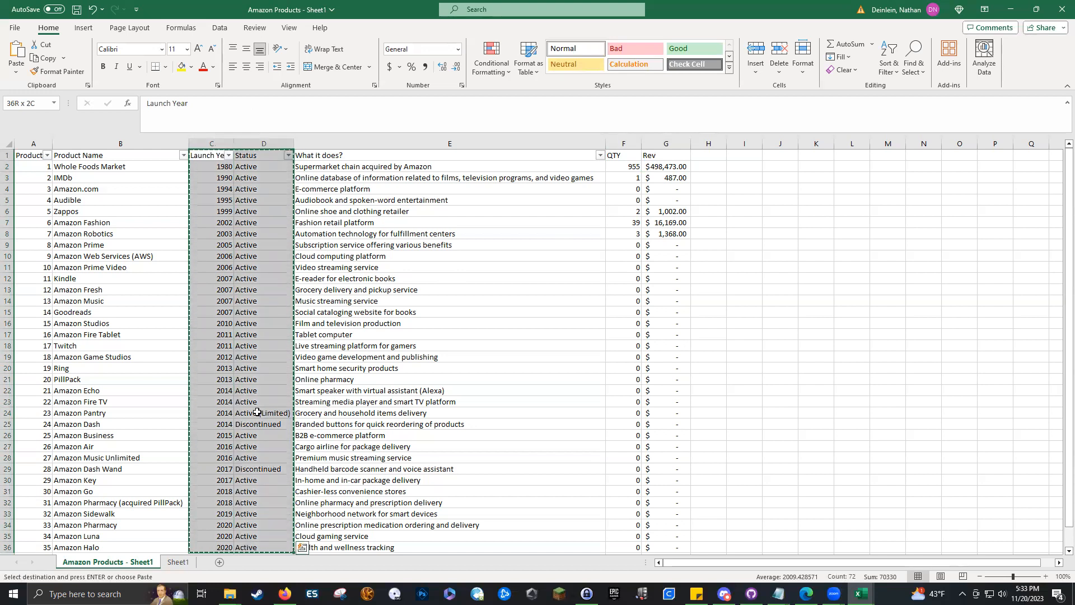
left_click(219, 562)
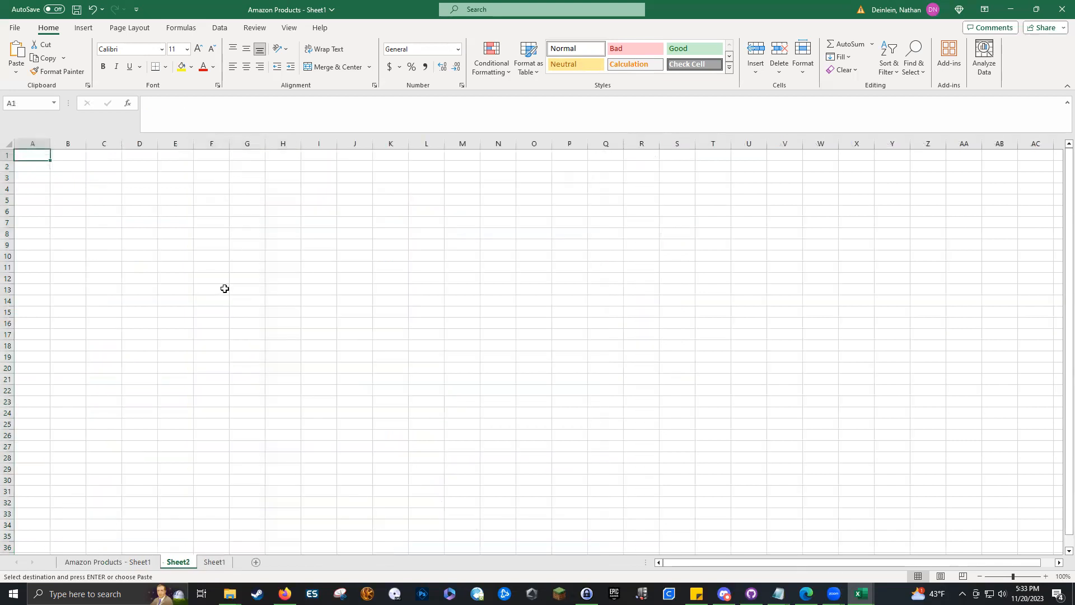
key("Return")
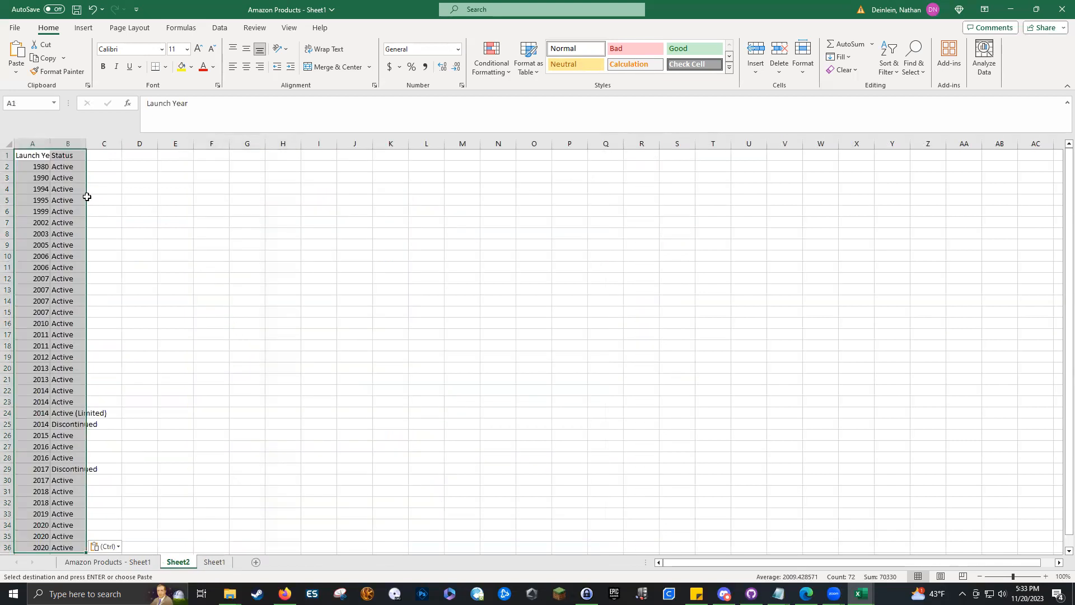
Step: Autofit the columns on Sheet2 and remove duplicate rows based on both Launch Year and Status, treating the first row as headers
left_click(8, 144)
double_click(49, 143)
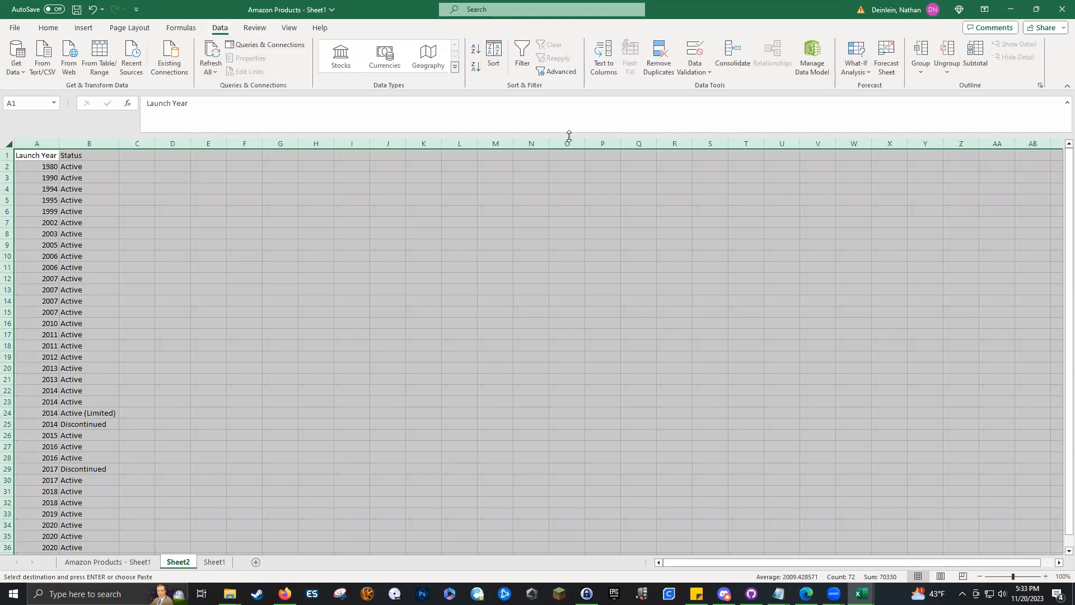
left_click(658, 56)
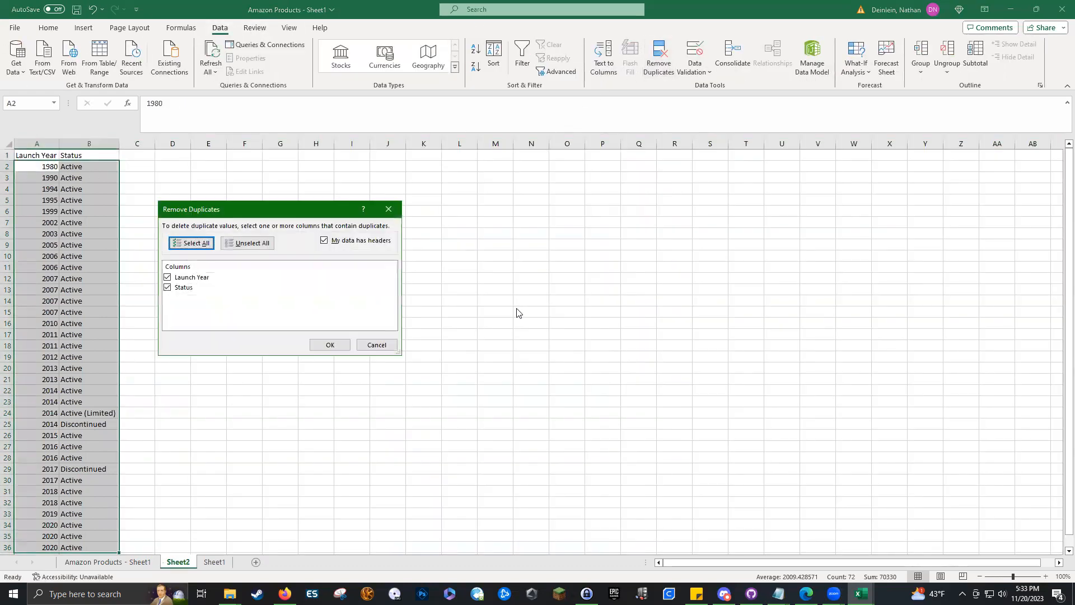
left_click(332, 344)
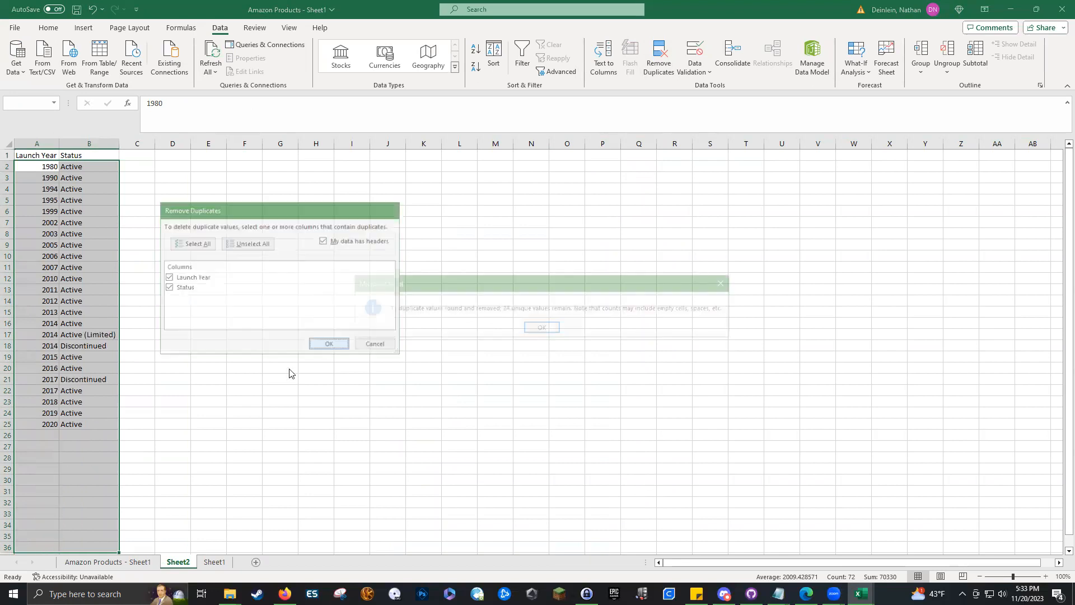
left_click(540, 329)
left_click(316, 367)
left_click(96, 357)
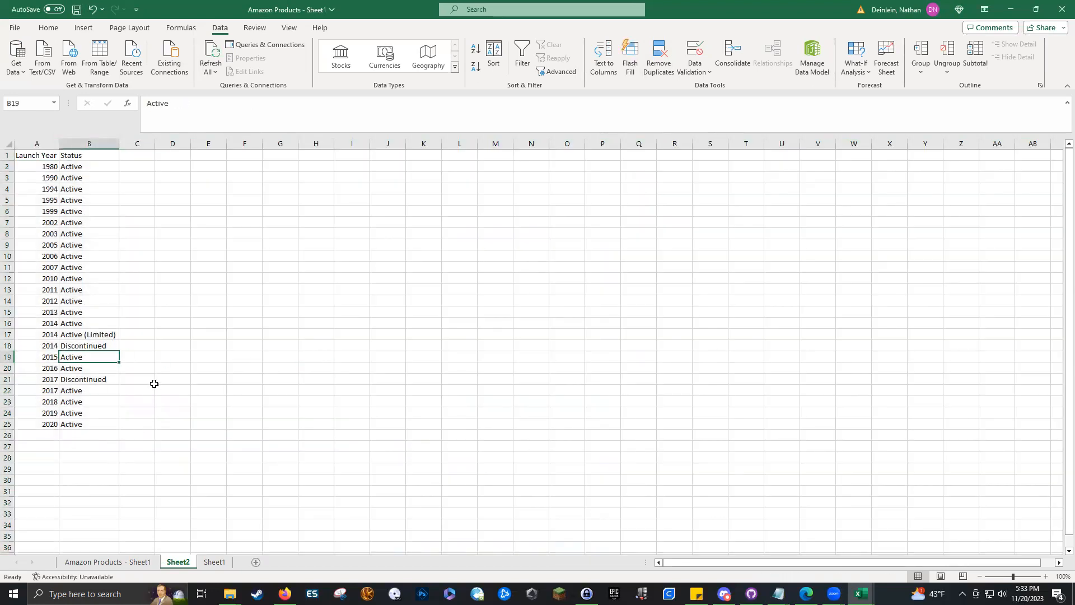
Step: Add filters to the header row on Sheet2 and sort Launch Year from smallest to largest
left_click(8, 155)
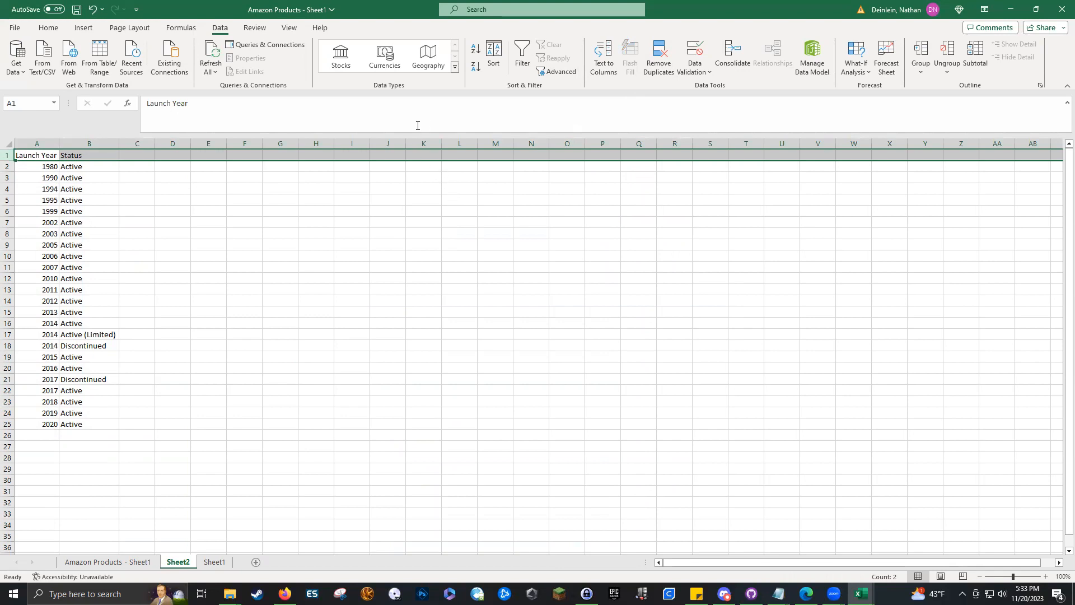
left_click(522, 56)
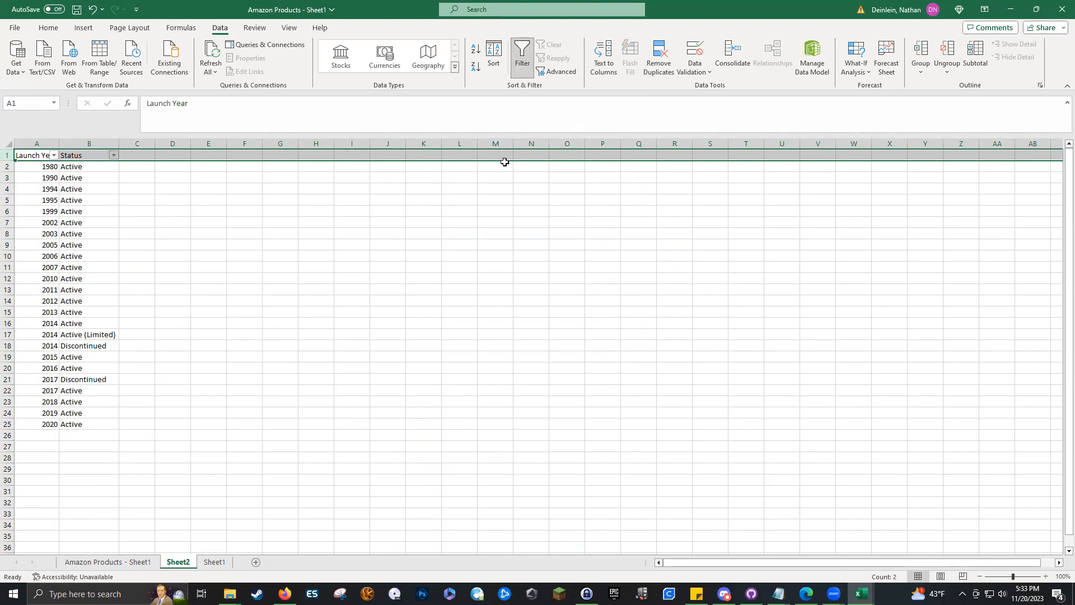
left_click(54, 155)
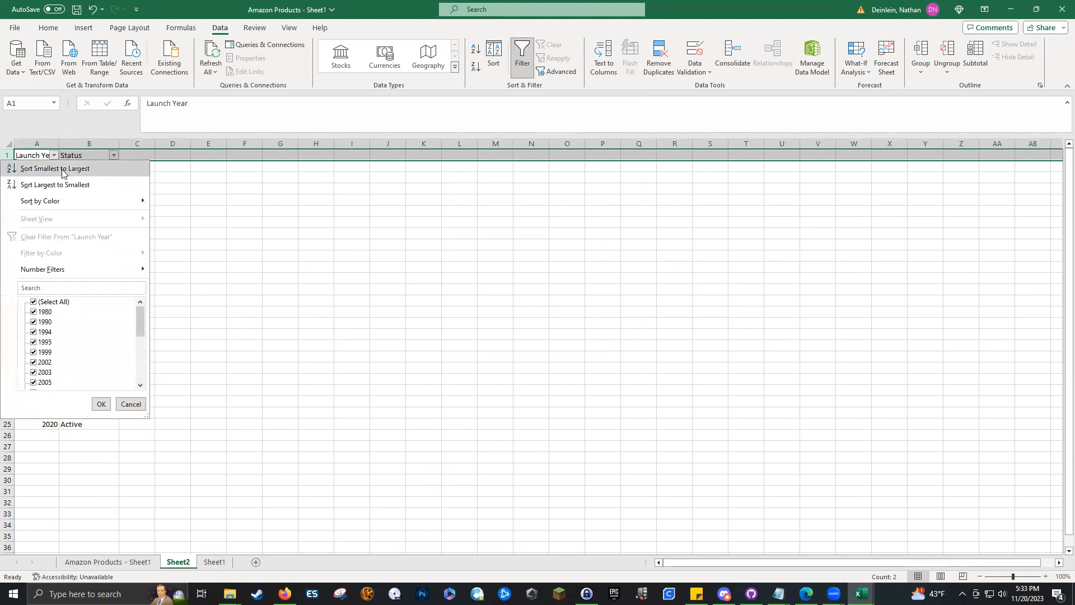
left_click(64, 169)
left_click(96, 195)
left_click(93, 167)
scroll(83, 227, "down", 3)
scroll(89, 235, "up", 3)
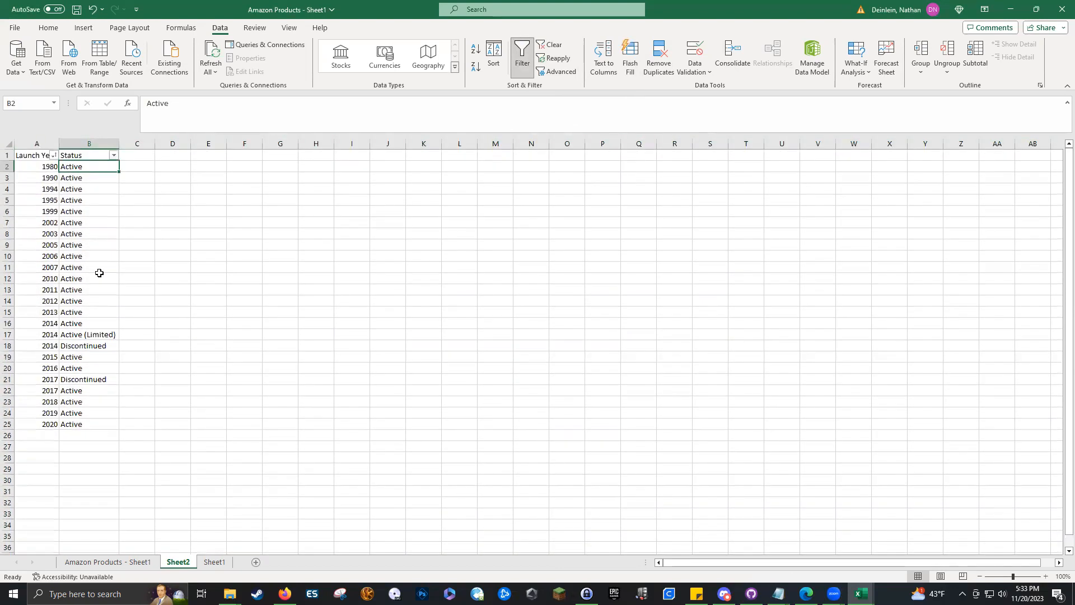
Step: Delete the Discontinued rows for 2014 and 2017 from the Sheet2 list
left_click(89, 336)
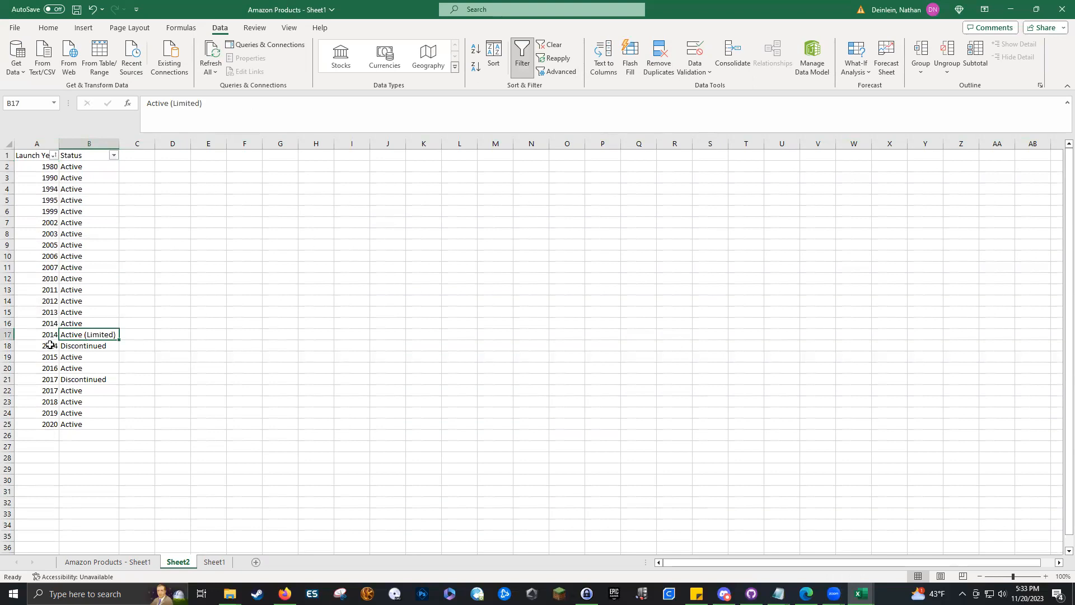
right_click(8, 346)
left_click(33, 471)
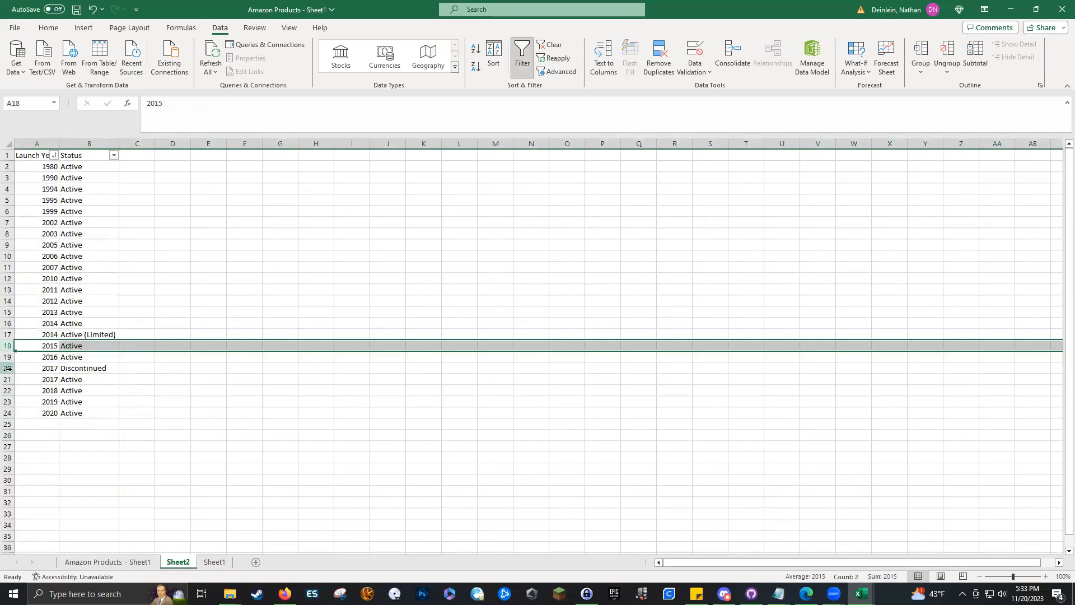
right_click(8, 368)
left_click(41, 281)
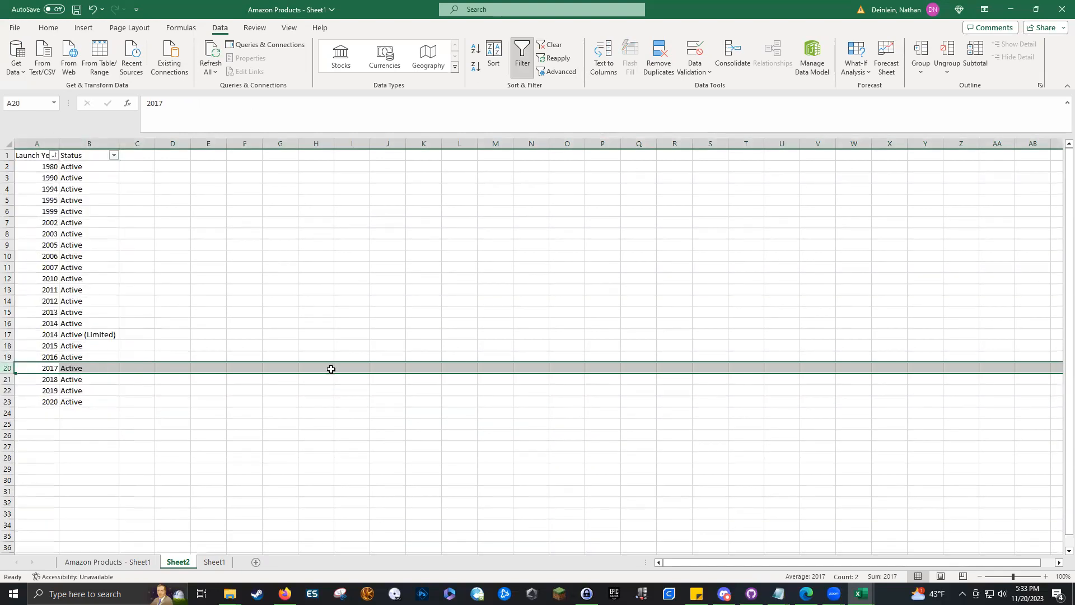
left_click(327, 368)
left_click(90, 254)
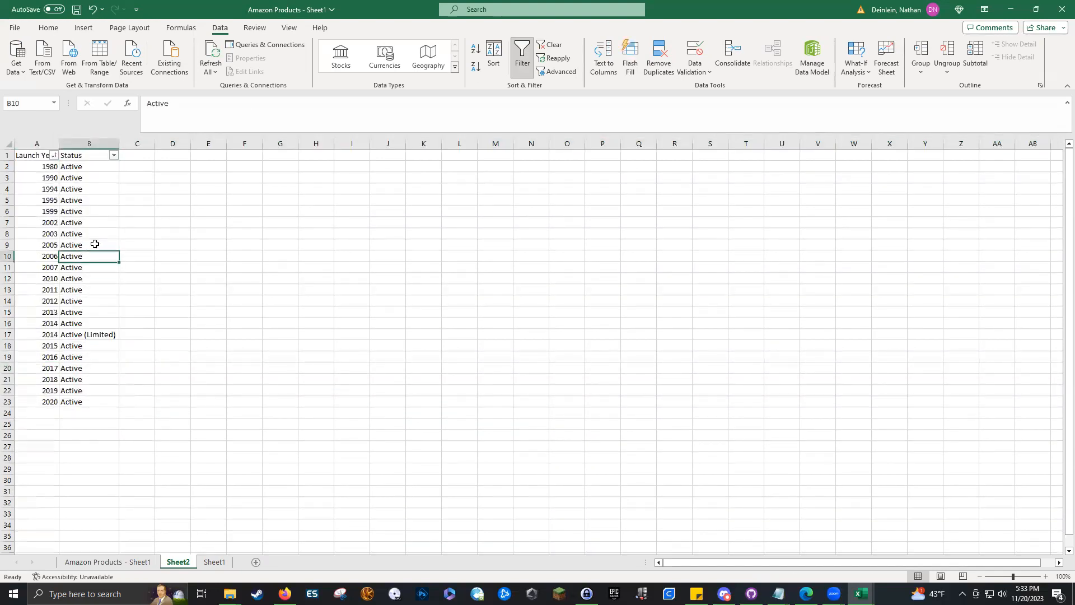
Step: Delete the 2014 row with the status Active (Limited) from Sheet2
left_click(17, 335)
right_click(17, 335)
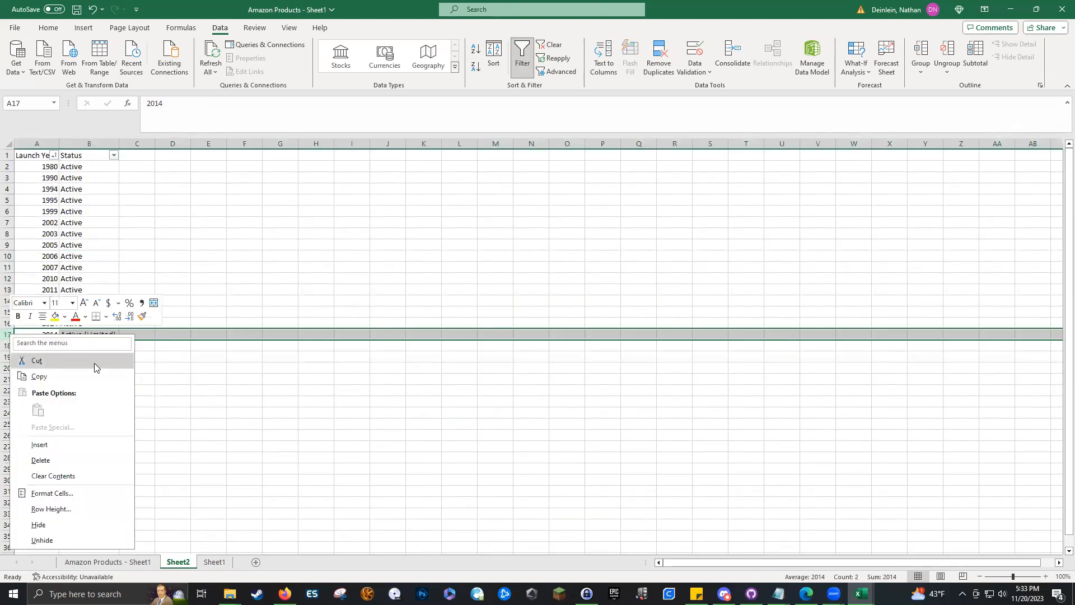
left_click(81, 461)
left_click(89, 301)
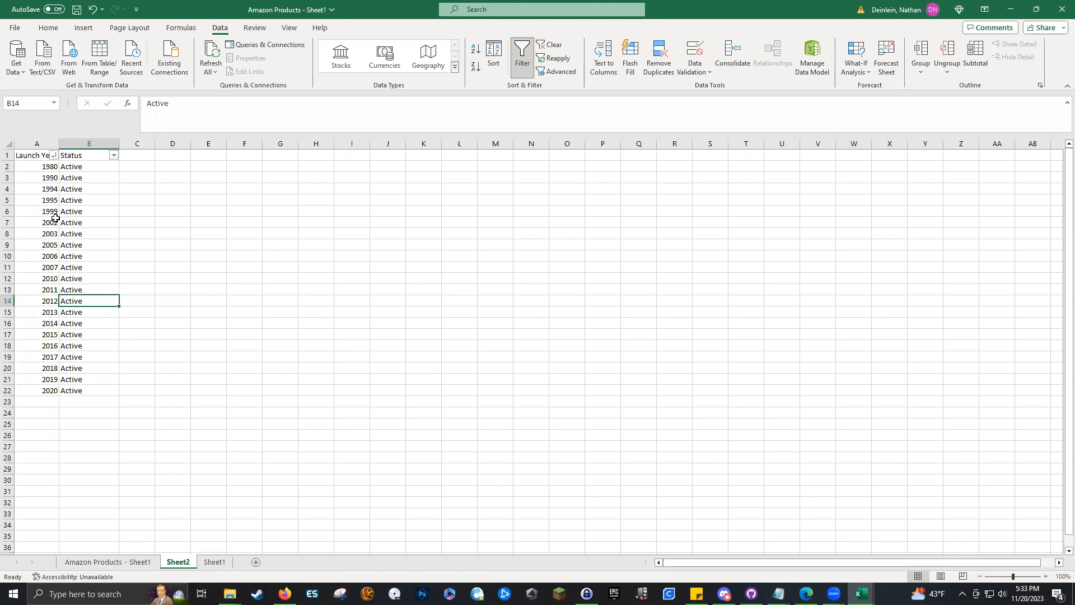
Step: Insert an empty column before the Launch Year column on Sheet2
left_click_drag(24, 157, 125, 163)
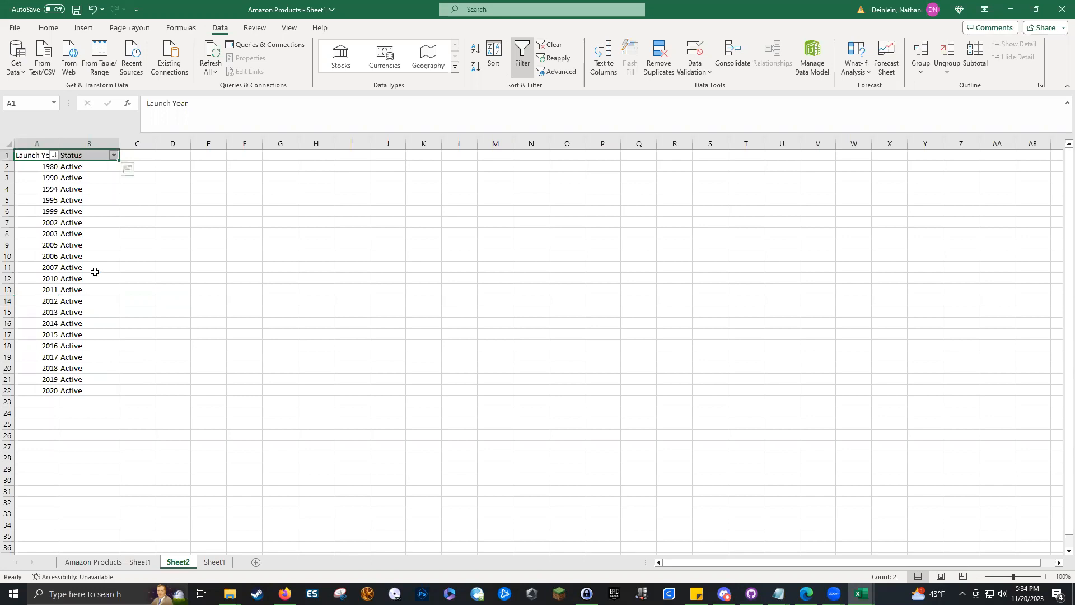
right_click(46, 142)
left_click(139, 259)
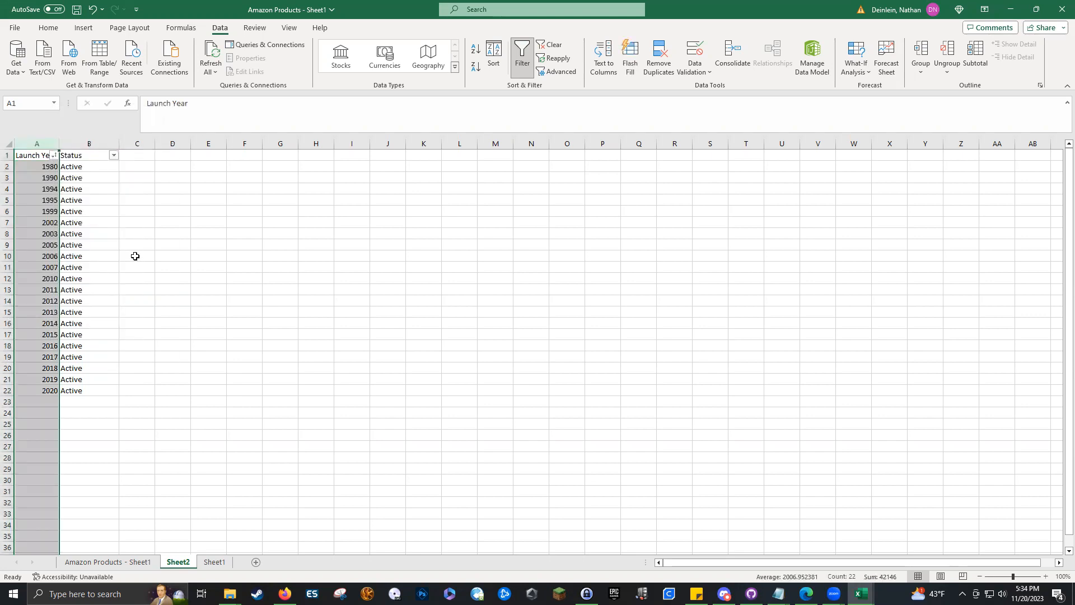
Step: Enter =CONCAT(B2,C2) in cell A2 of Sheet2 to join Launch Year and Status into a key
left_click(29, 165)
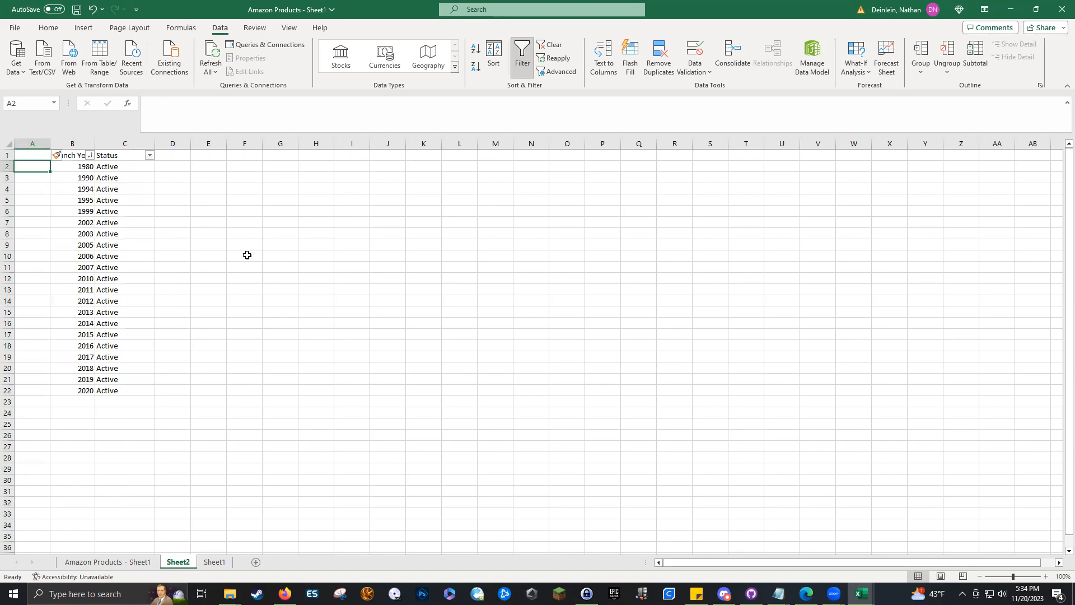
type("=CONCAT")
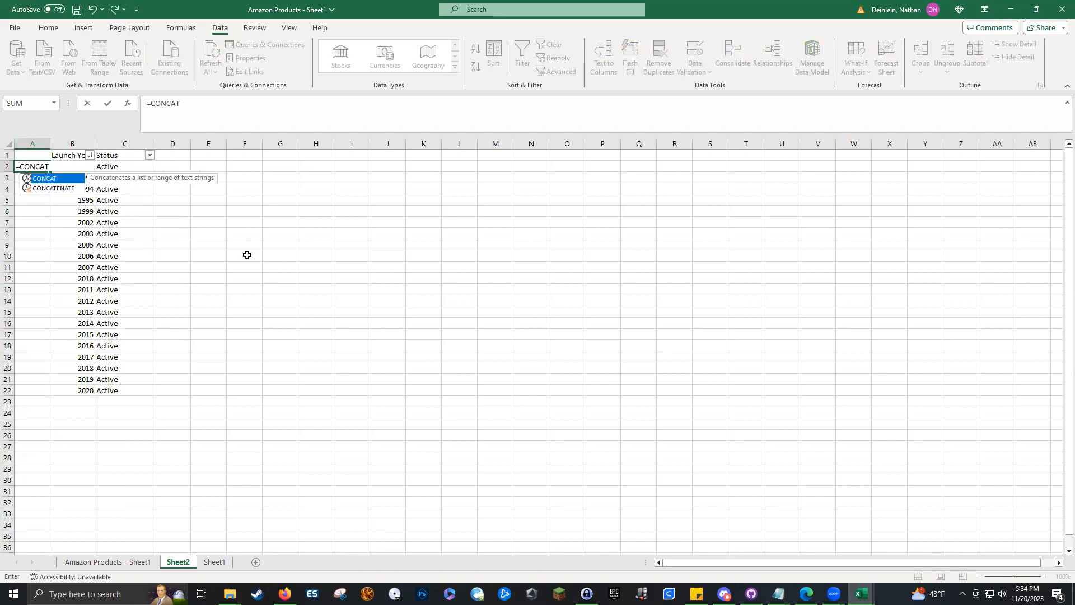
key("Escape")
type("(")
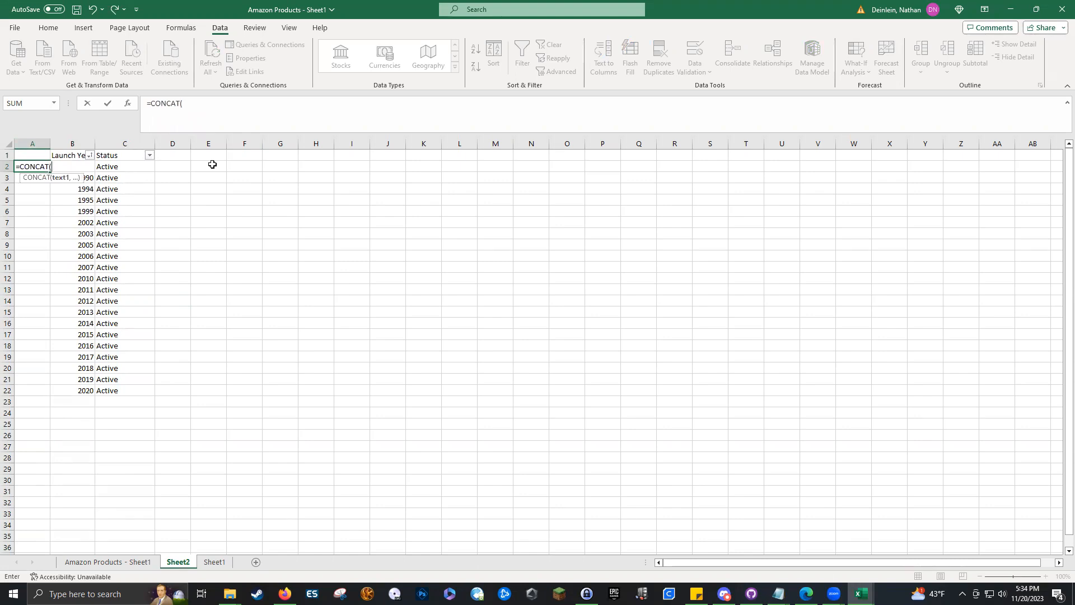
type("b2,c")
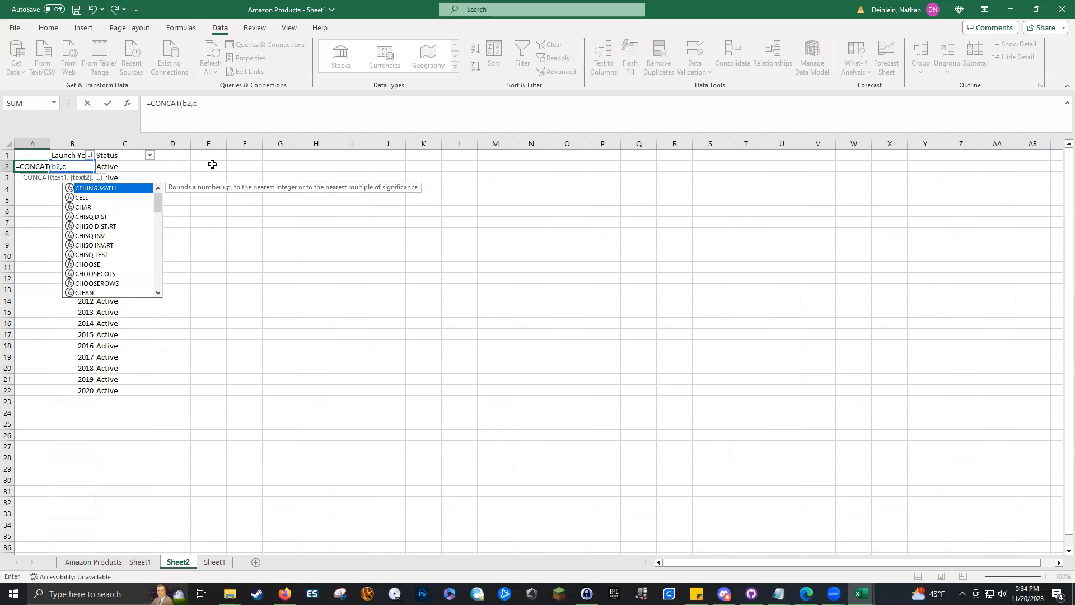
type("2")
key("Return")
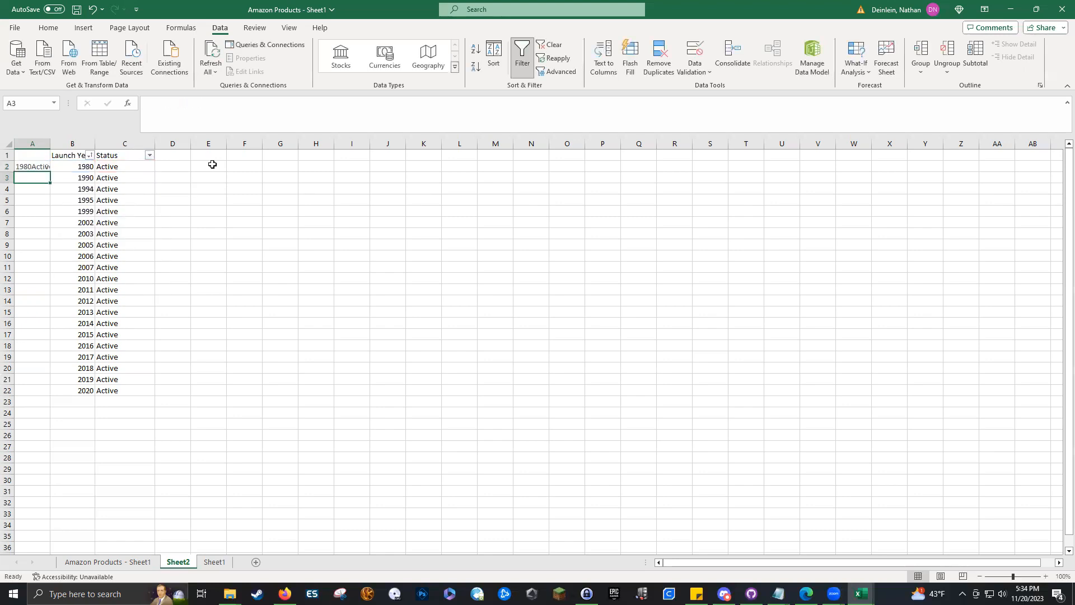
Step: Autofit column A on Sheet2 and fill the CONCAT key formula down to row 22
double_click(50, 144)
left_click(34, 167)
double_click(56, 172)
left_click(42, 376)
left_click(22, 267)
left_click(36, 168)
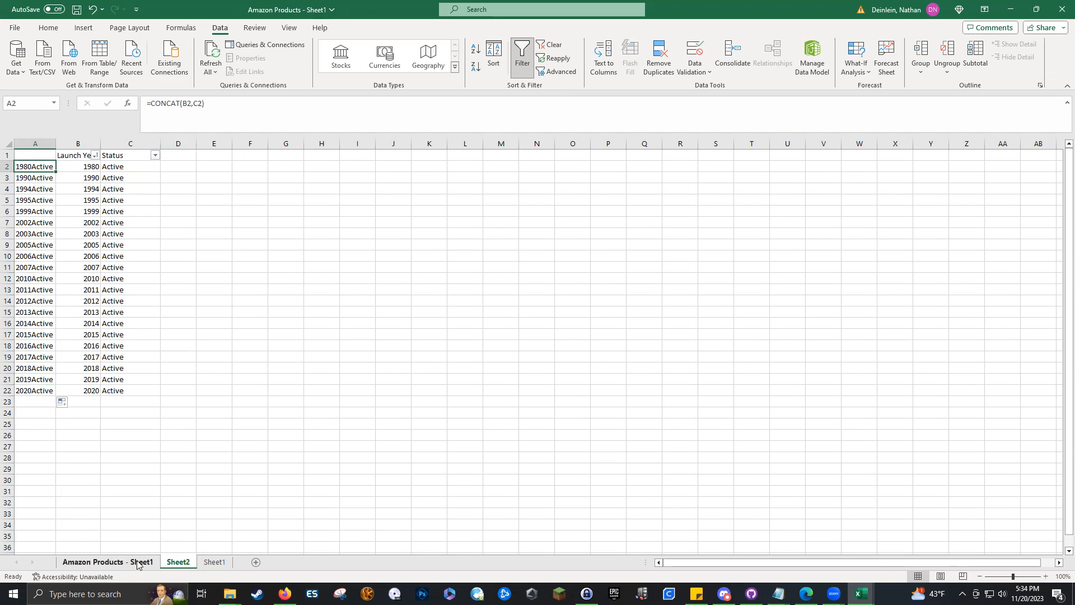
left_click(39, 288)
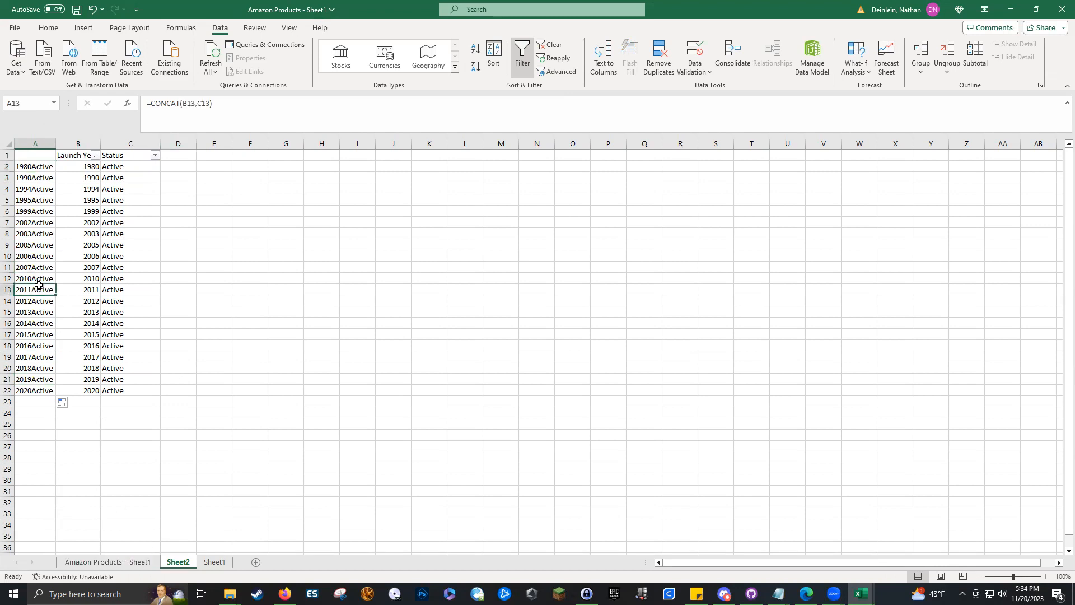
left_click_drag(36, 167, 22, 391)
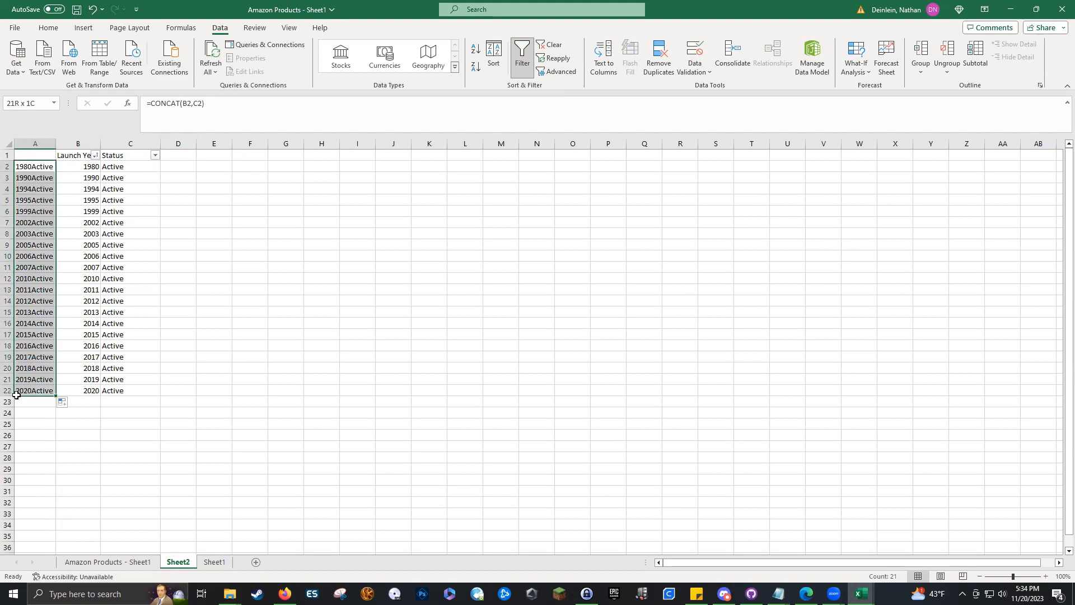
Step: Insert an empty column before the ProductID column on the Amazon Products - Sheet1 sheet
left_click(102, 562)
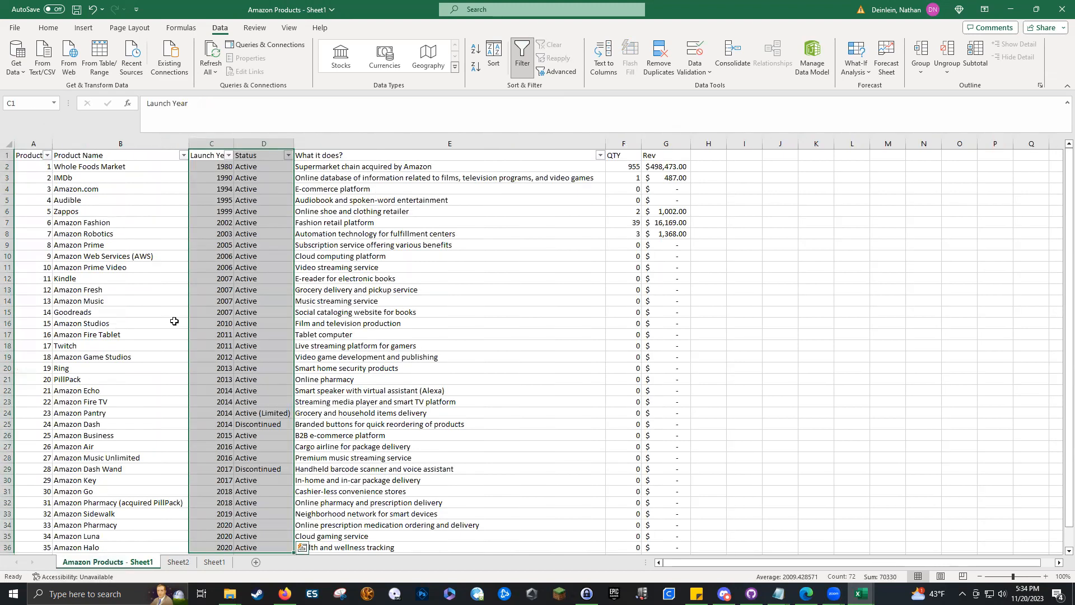
right_click(31, 144)
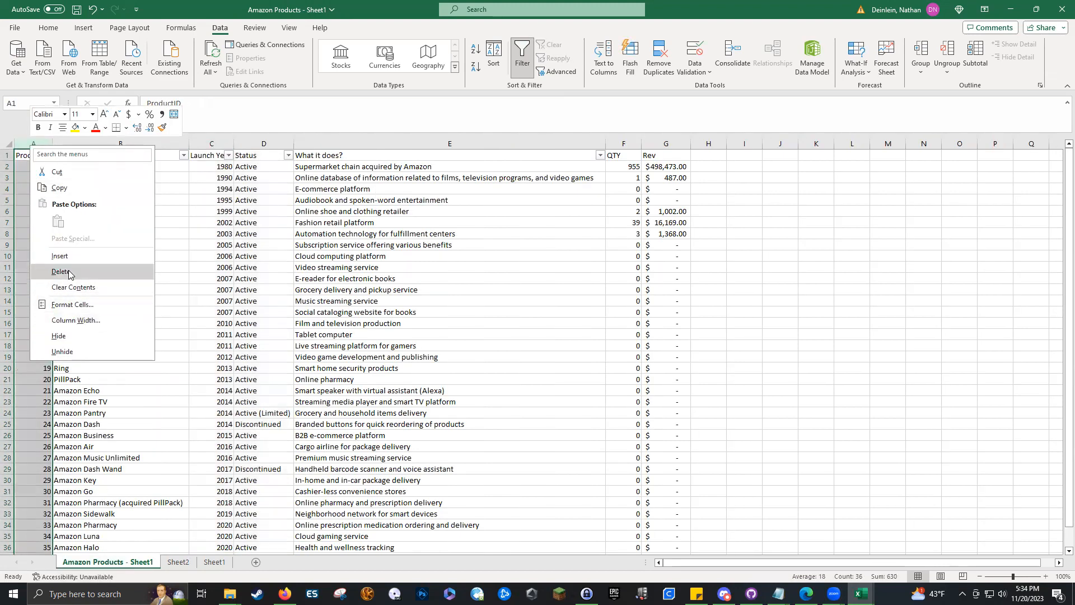
left_click(60, 256)
Step: Enter =CONCAT(D2:E2) in cell A2 of the product sheet and fill it down for all products
left_click(37, 167)
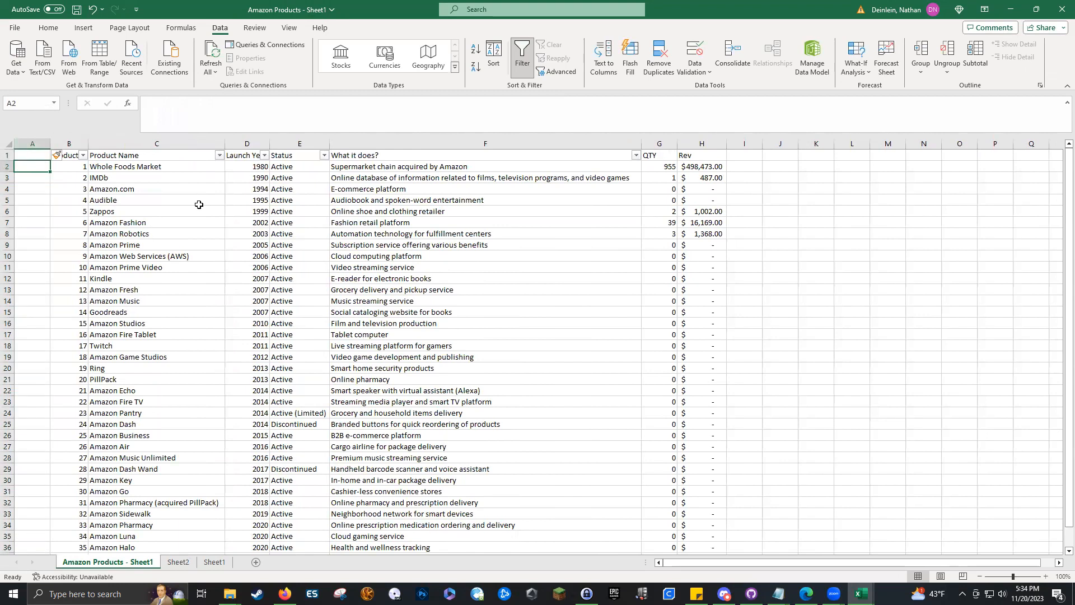
type("=concat(")
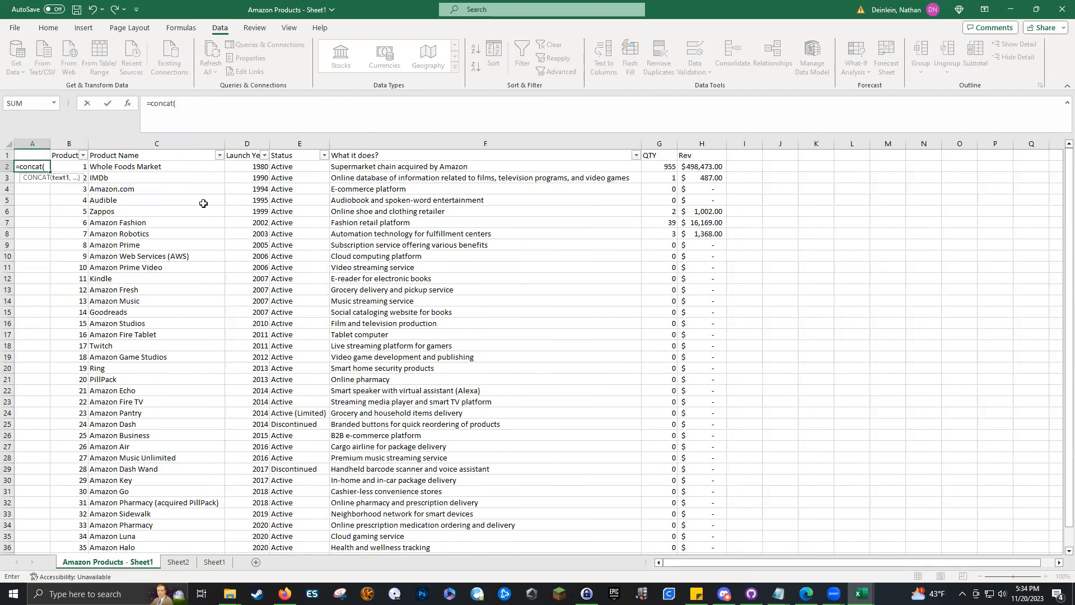
left_click_drag(251, 168, 311, 173)
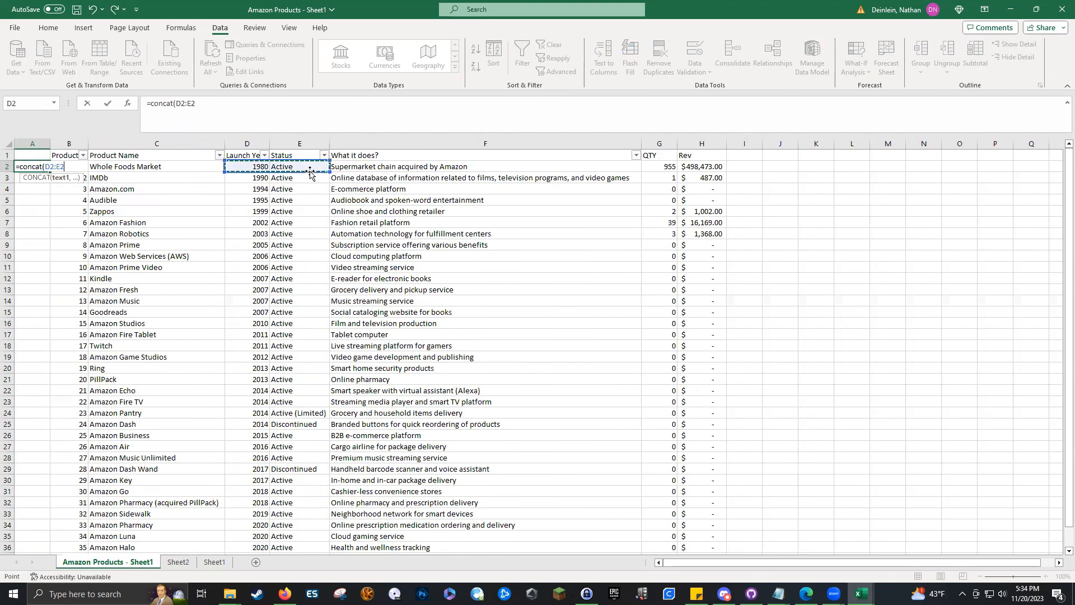
key("Return")
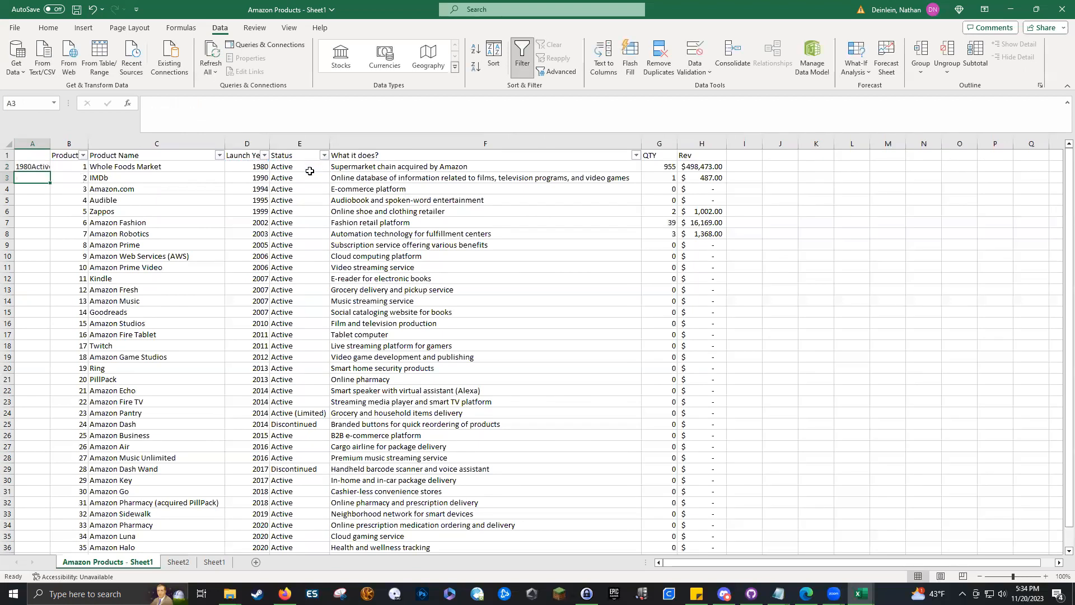
left_click(40, 167)
double_click(49, 172)
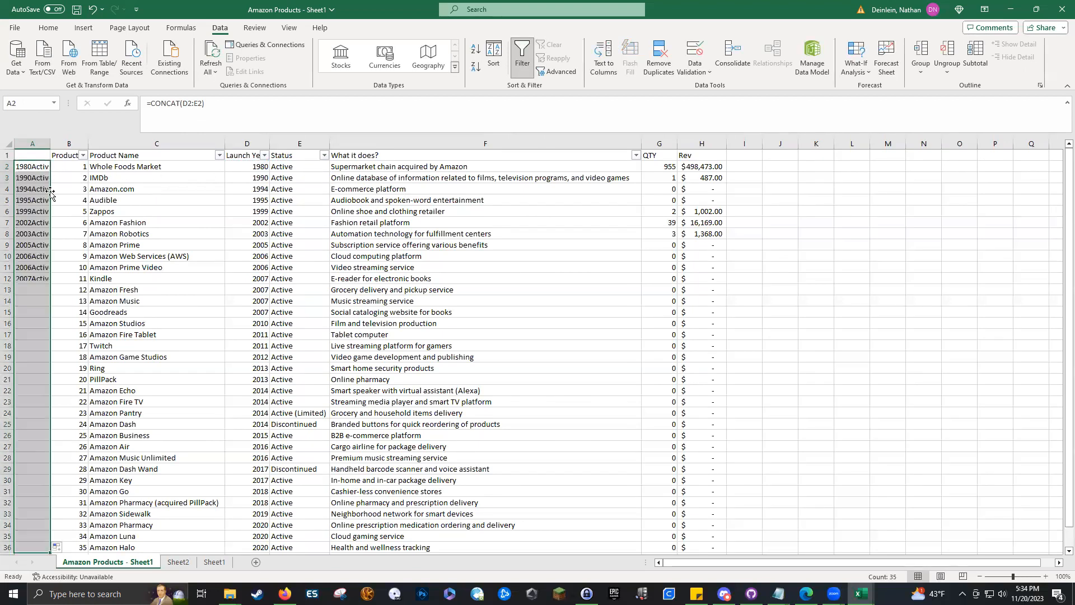
Step: Hide the CONCAT key column A on Sheet2
left_click(178, 562)
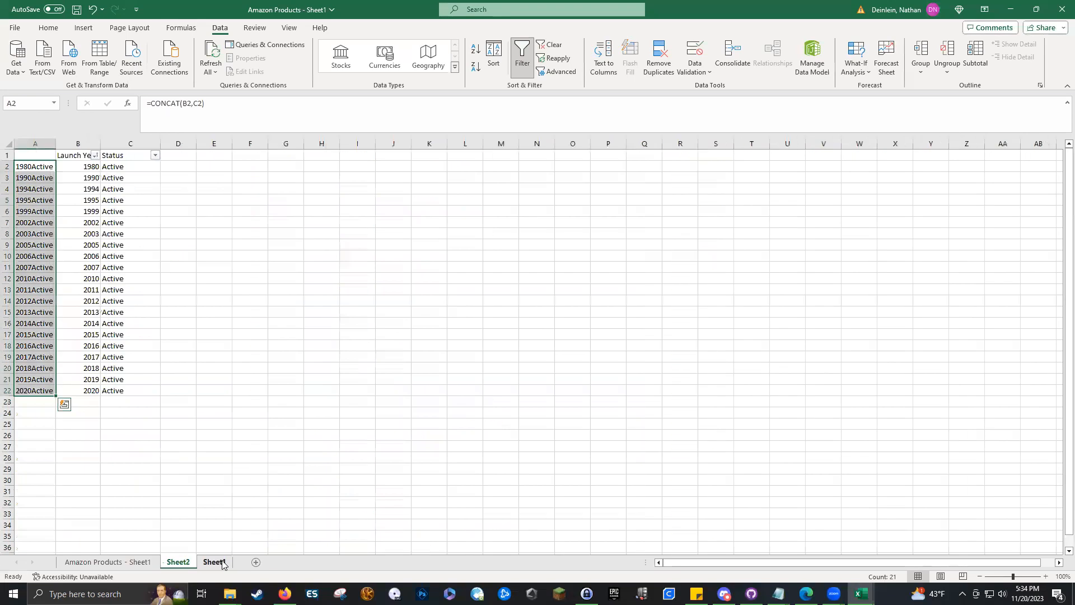
left_click(168, 256)
left_click(35, 143)
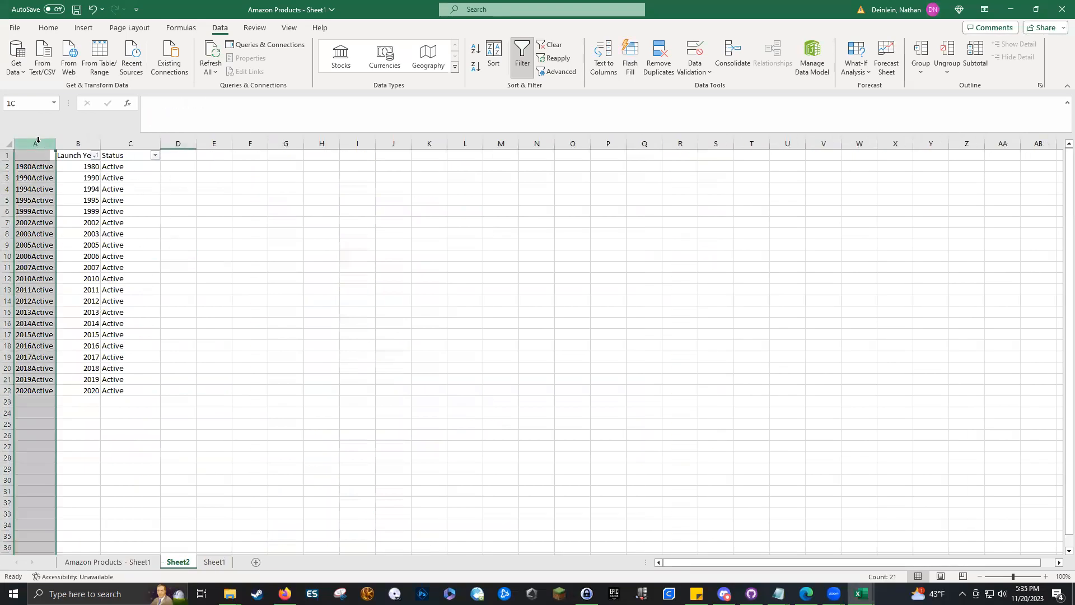
right_click(39, 143)
left_click(84, 334)
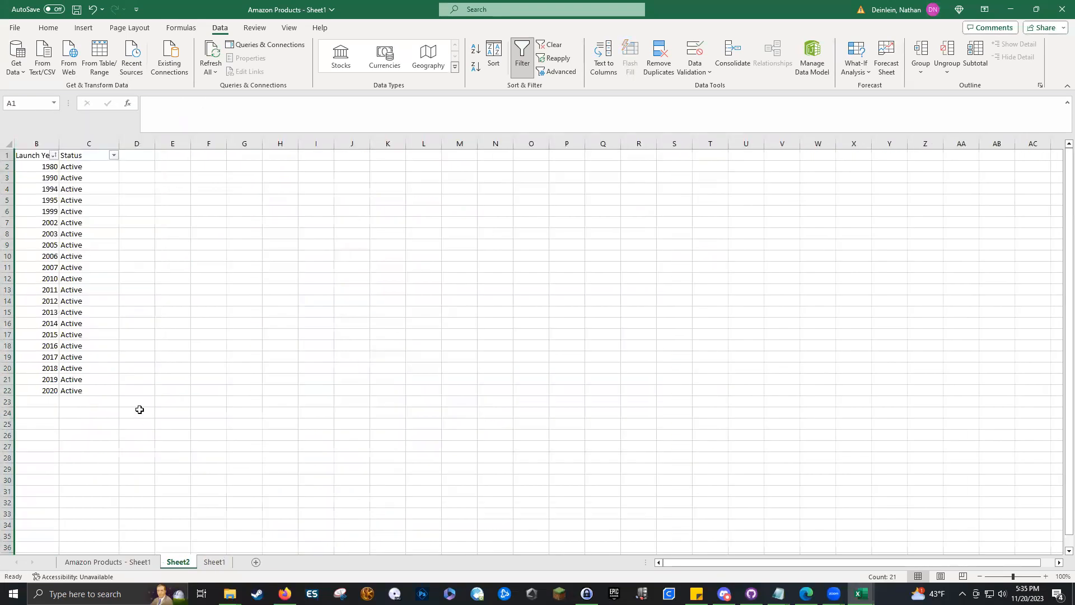
Step: In Sheet2 cell D2, enter a SUMIF matching key A2 against column A of Amazon Products - Sheet1 and summing column G
left_click(143, 169)
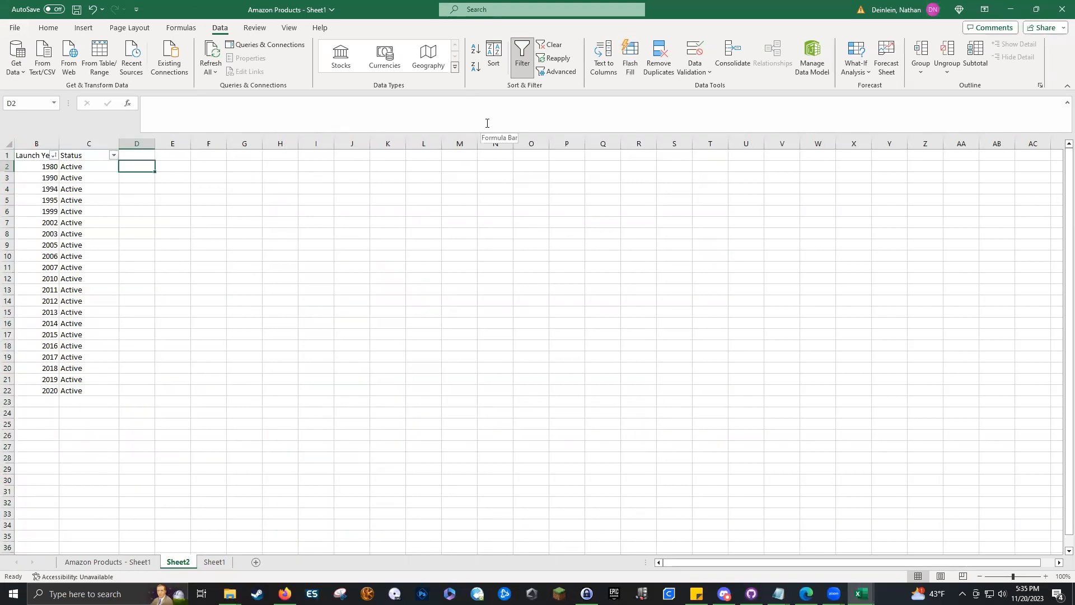
type("=")
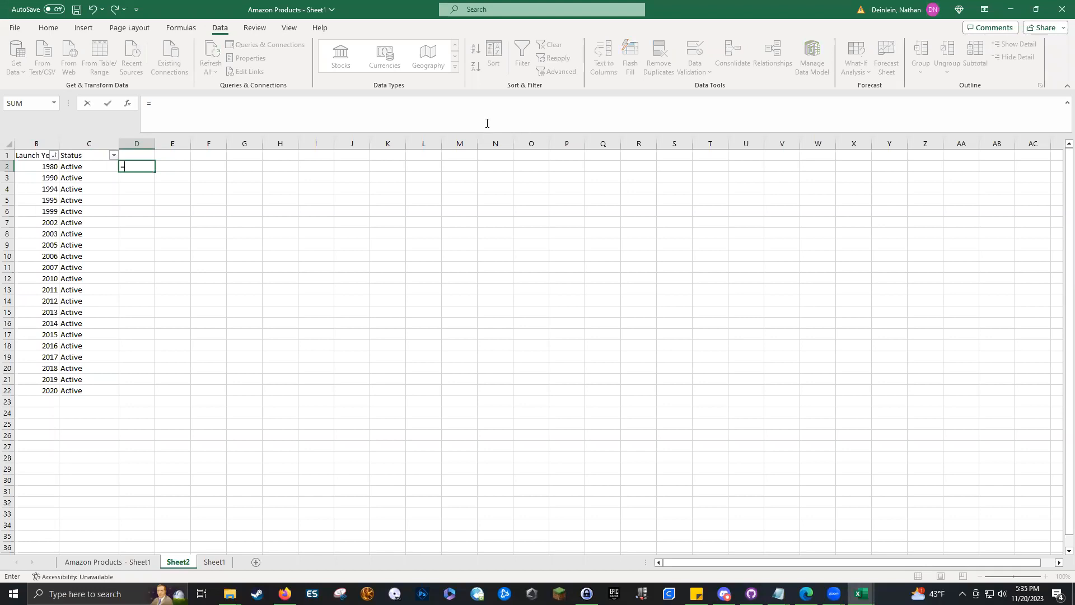
type("sumif(")
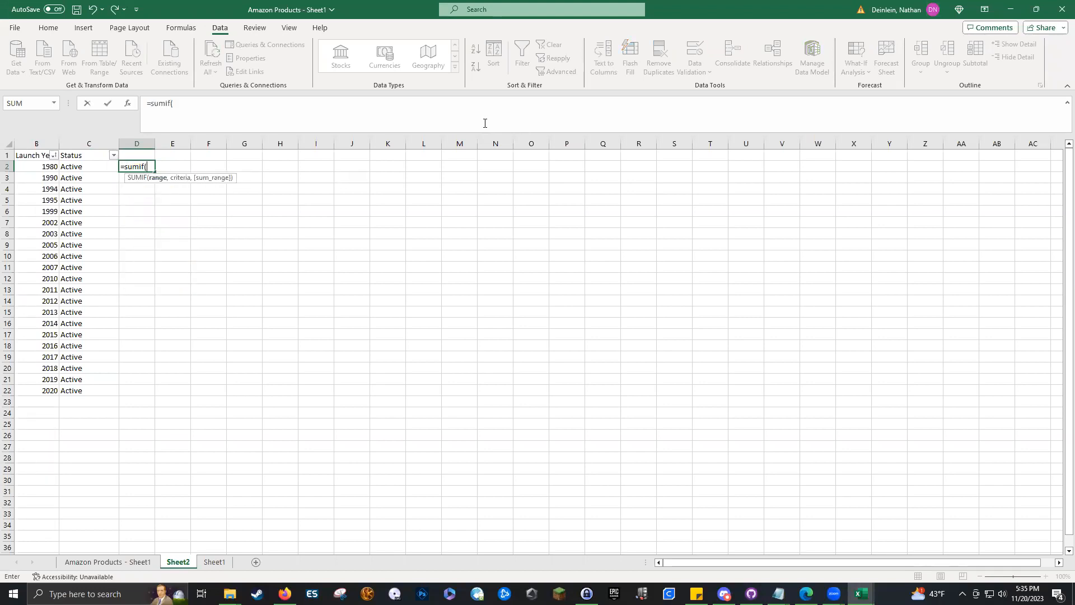
left_click(128, 563)
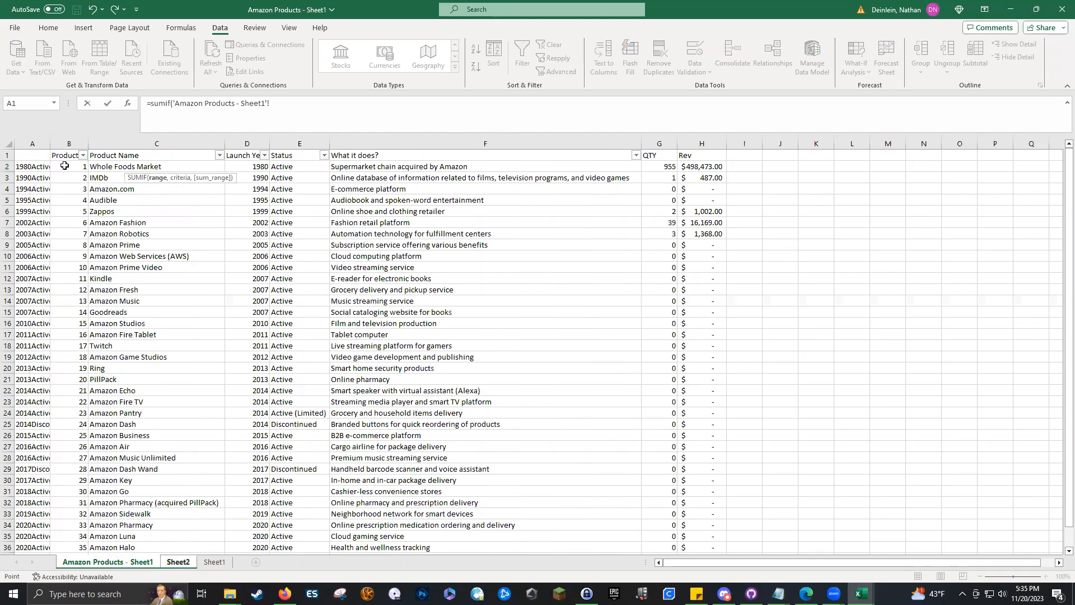
left_click(32, 143)
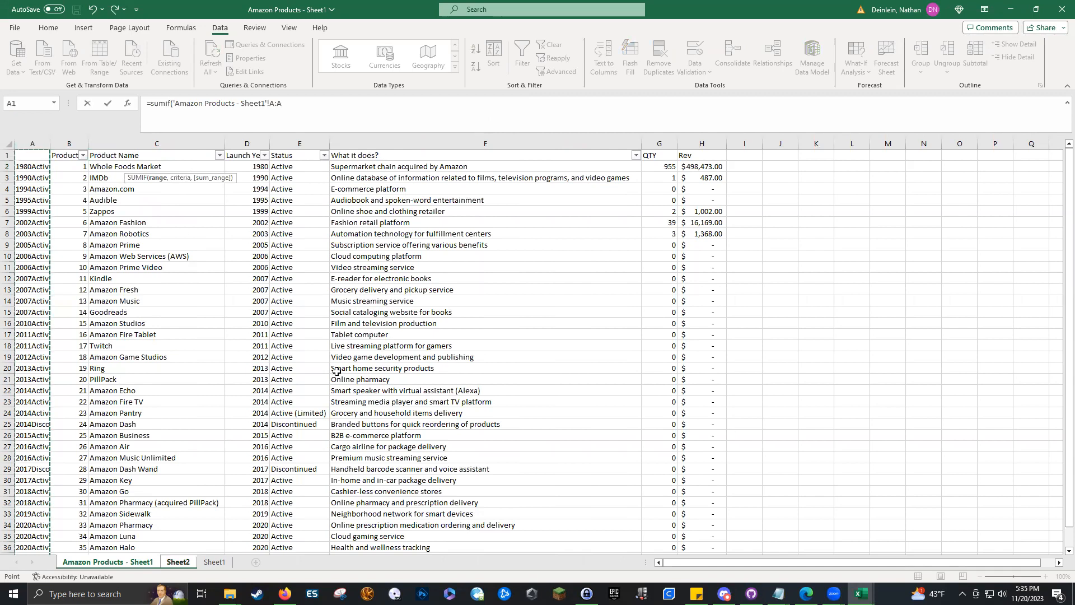
type(",")
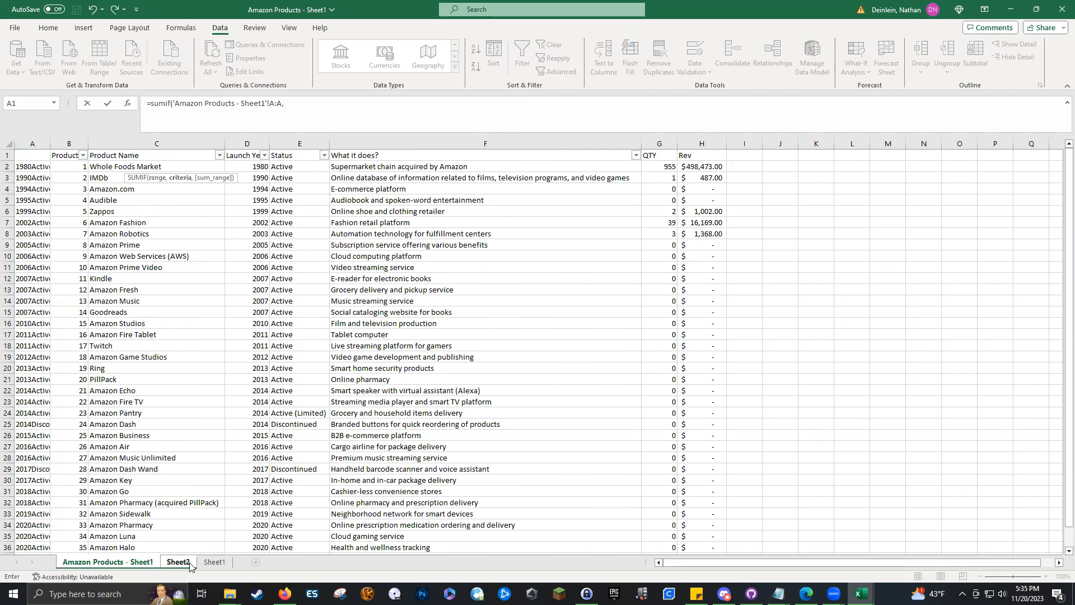
left_click(182, 565)
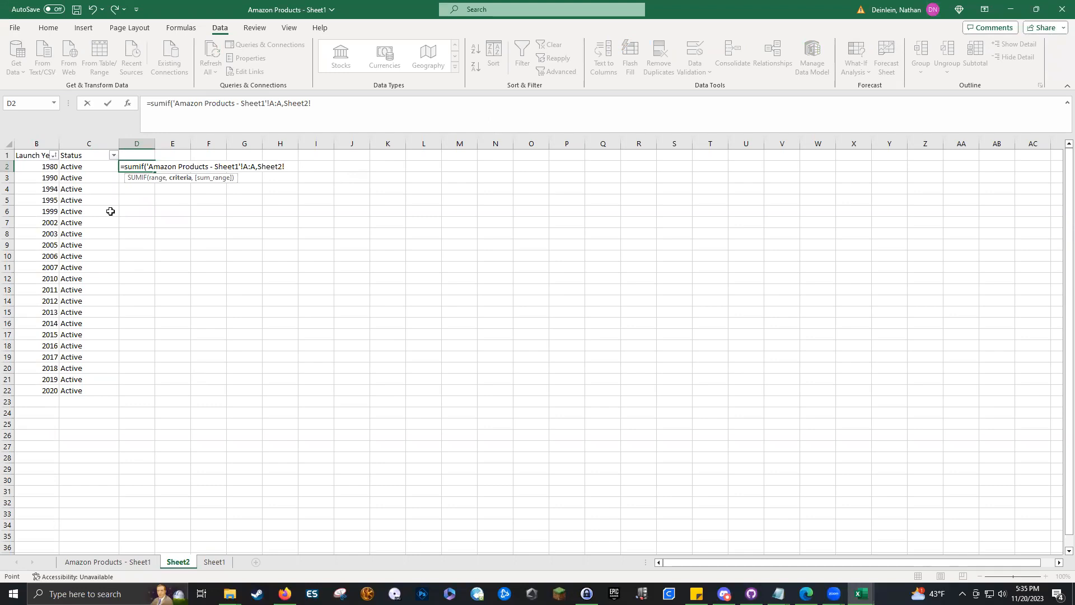
type("a2,")
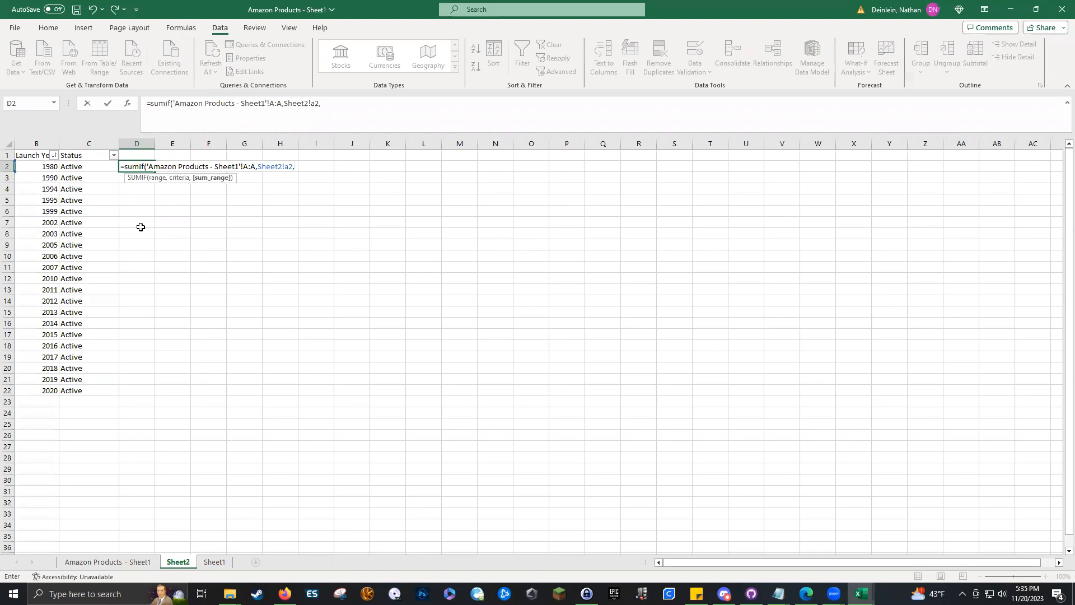
left_click(75, 565)
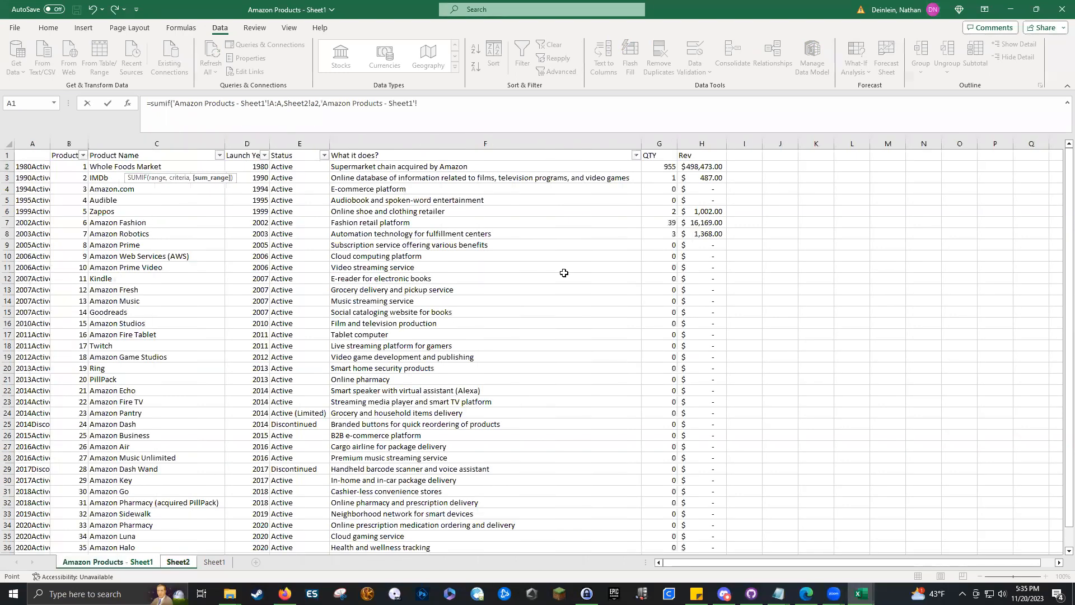
left_click(660, 143)
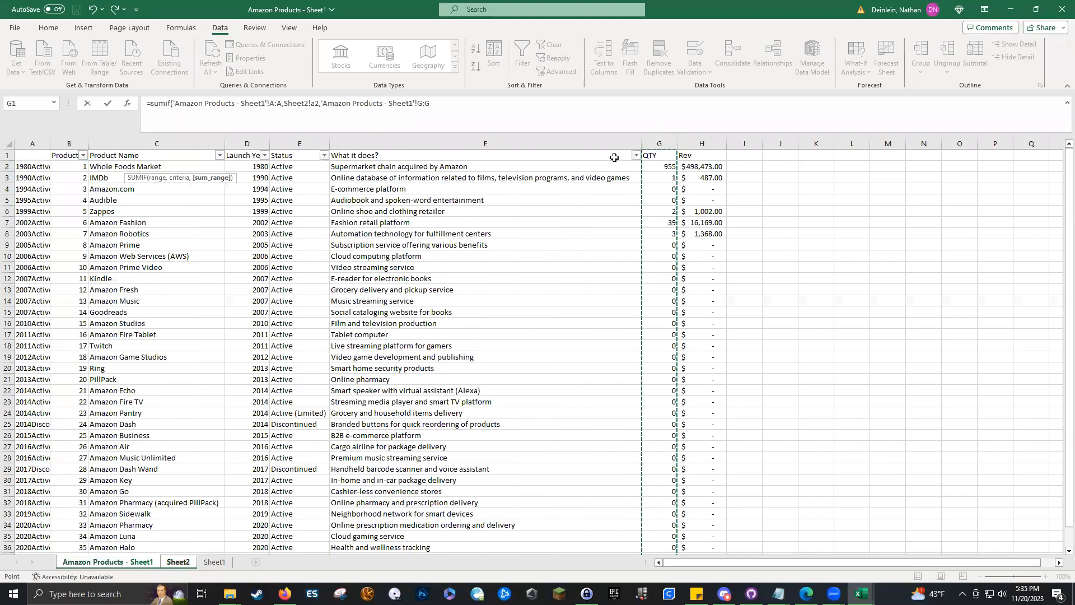
type(")")
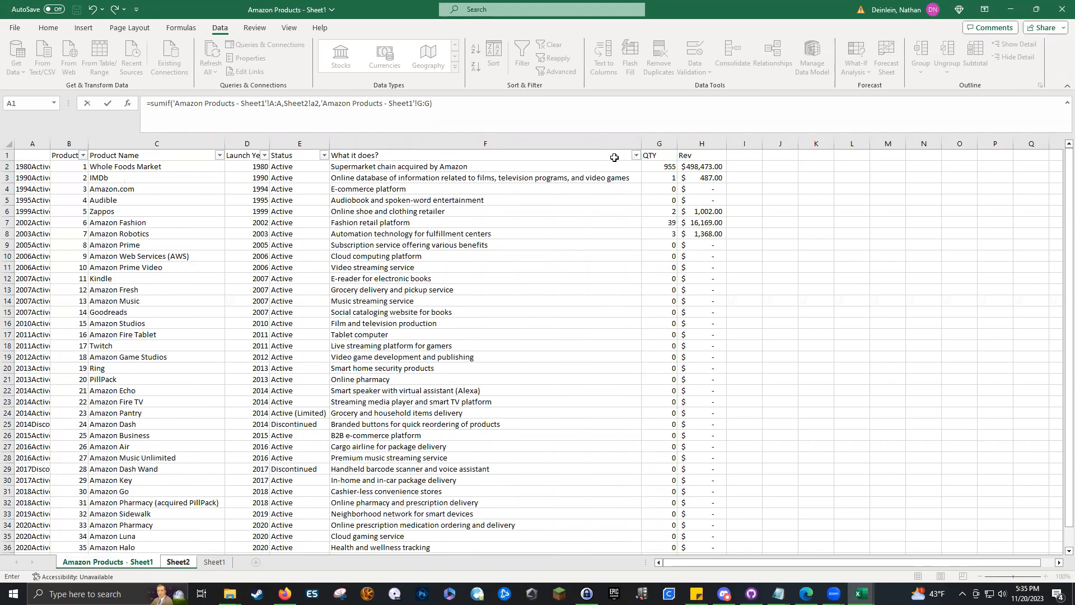
key("Return")
Step: Add the headers QTY in D1 and Rev in E1 on Sheet2
left_click(145, 155)
type("QTY")
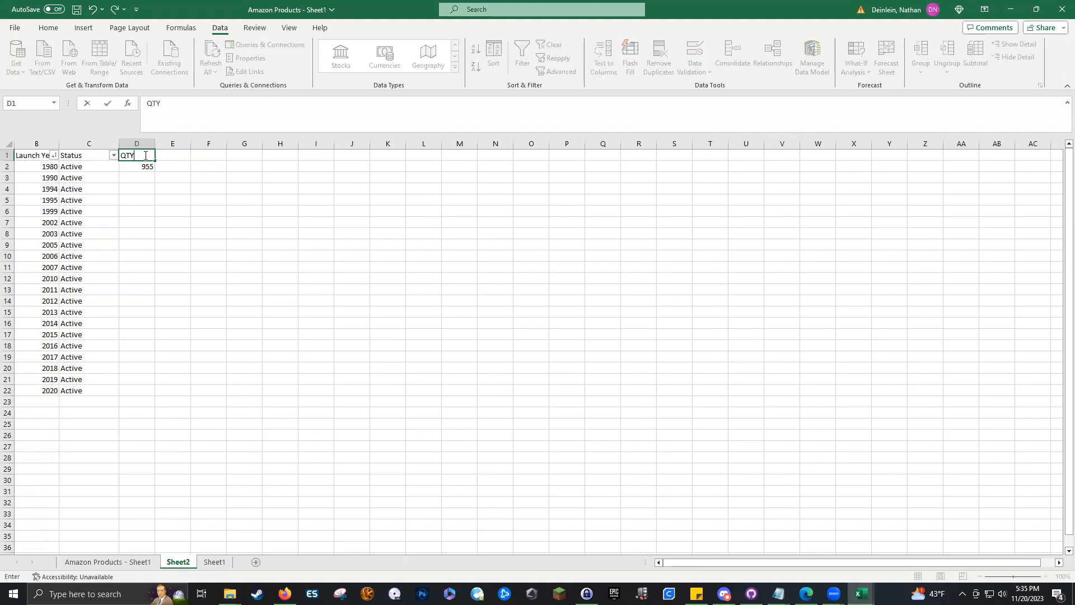
key("Tab")
type("Rev")
key("Return")
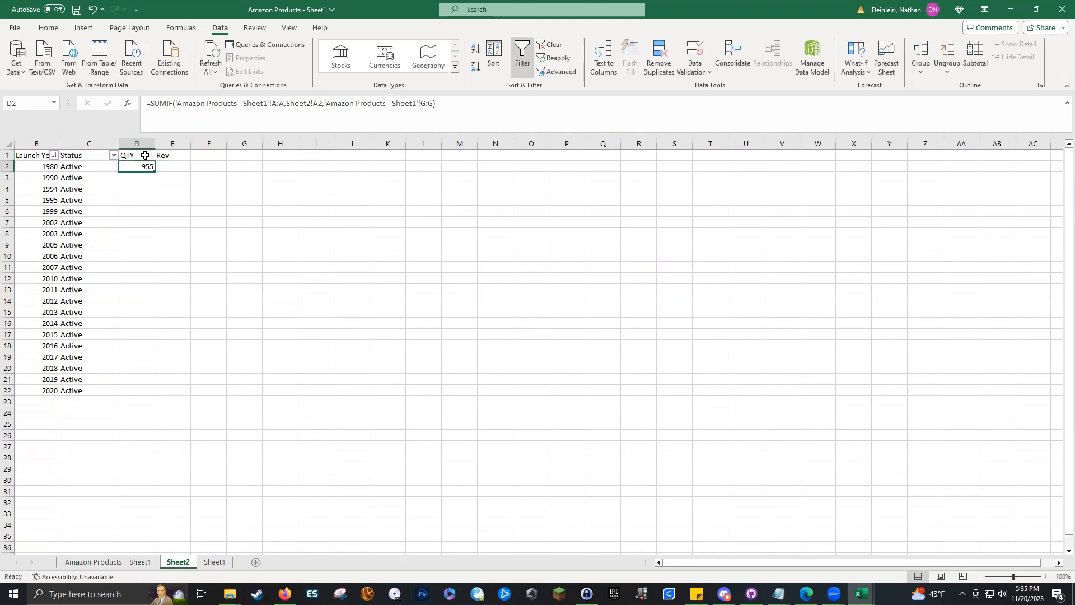
Step: Copy the SUMIF formula text from D2 unchanged into E2 under Rev
left_click_drag(437, 104, 144, 104)
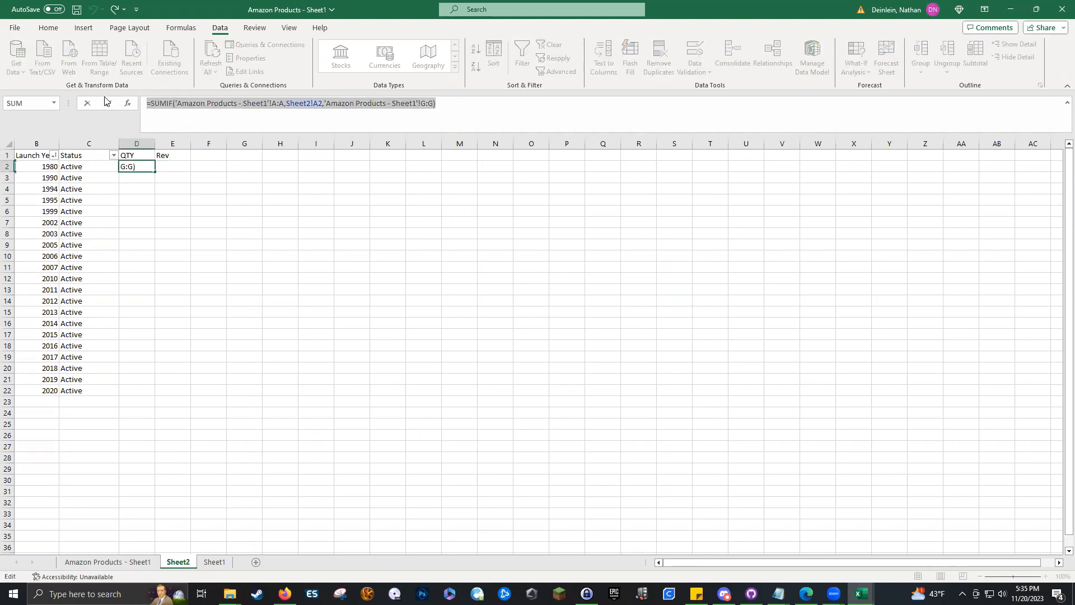
key("ctrl+c")
left_click(107, 103)
left_click(173, 167)
key("ctrl+v")
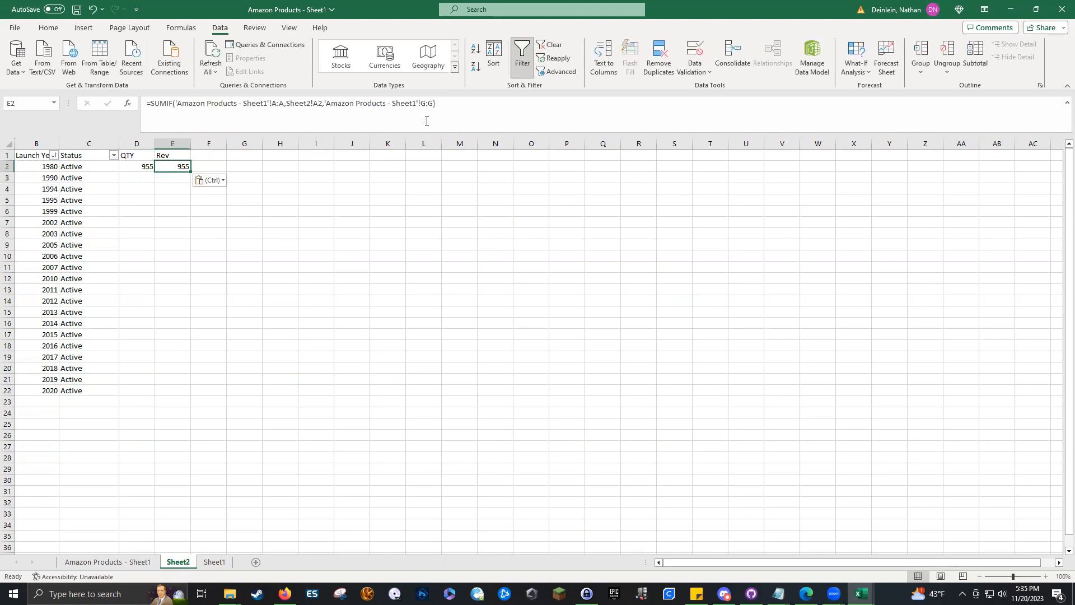
Step: Change the sum range of the Rev SUMIF in Sheet2 cell E2 to column H (H:H) of Amazon Products - Sheet1
left_click(426, 103)
key("BackSpace")
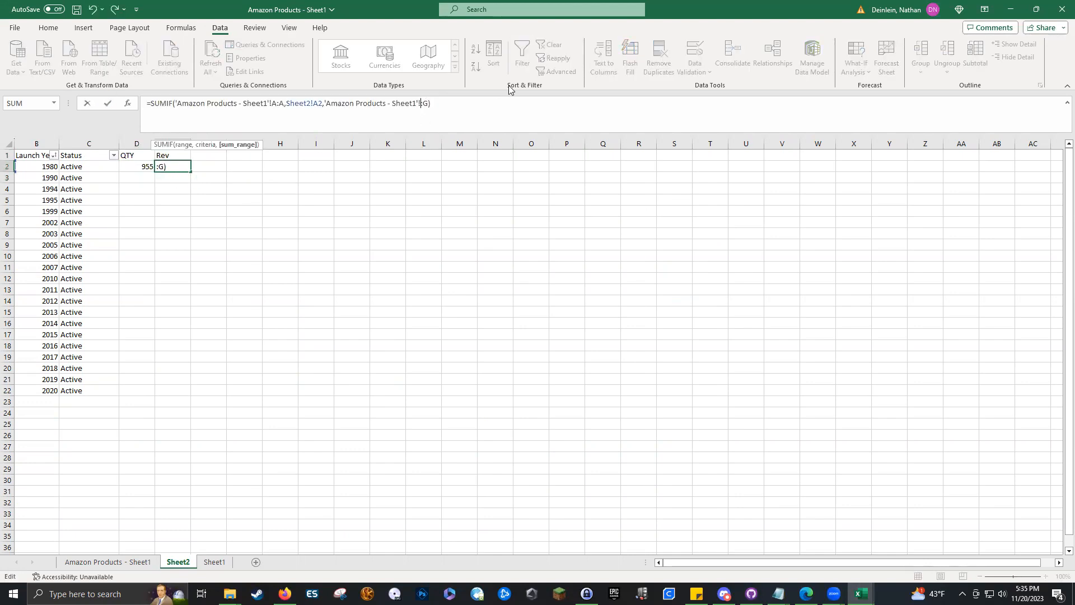
type("H")
key("Right")
key("Delete")
type("H")
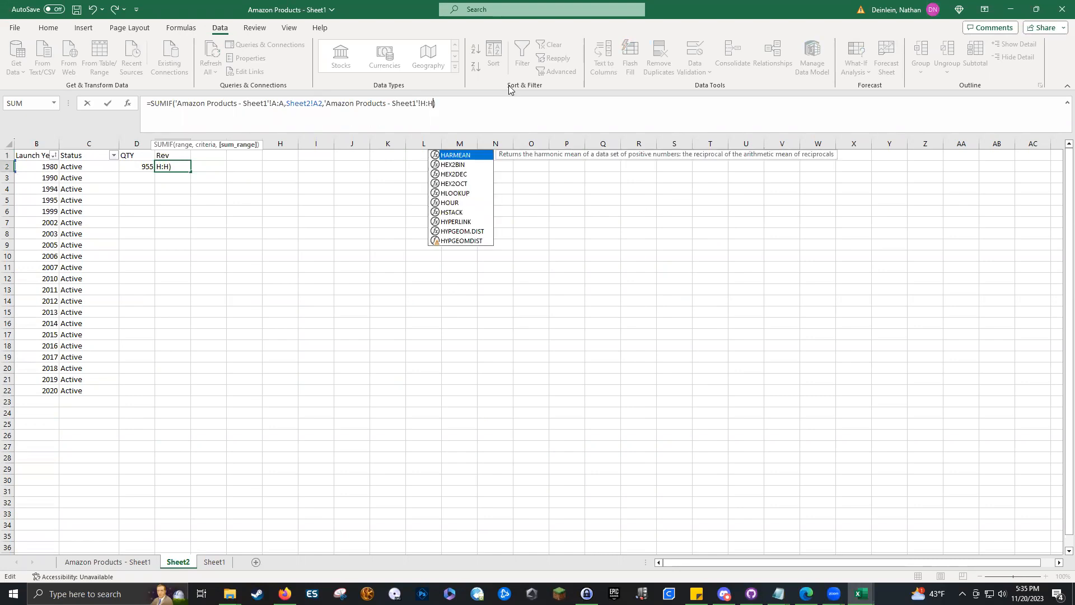
key("Escape")
key("Escape")
Step: Fill the QTY and Rev formulas from D2:E2 down to row 22 and replace them with their values
left_click_drag(147, 167, 172, 167)
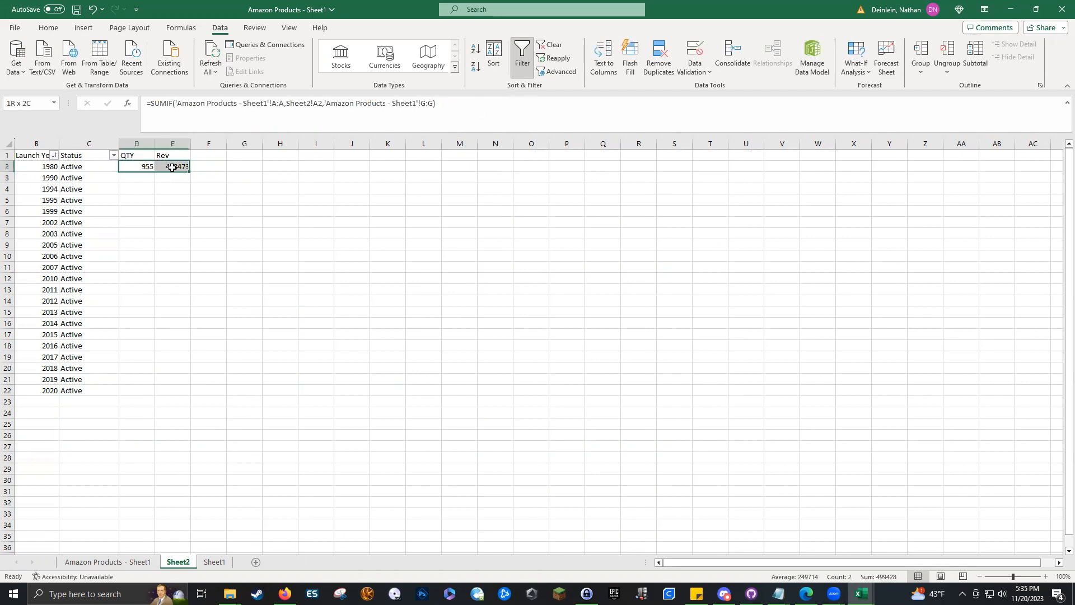
double_click(189, 171)
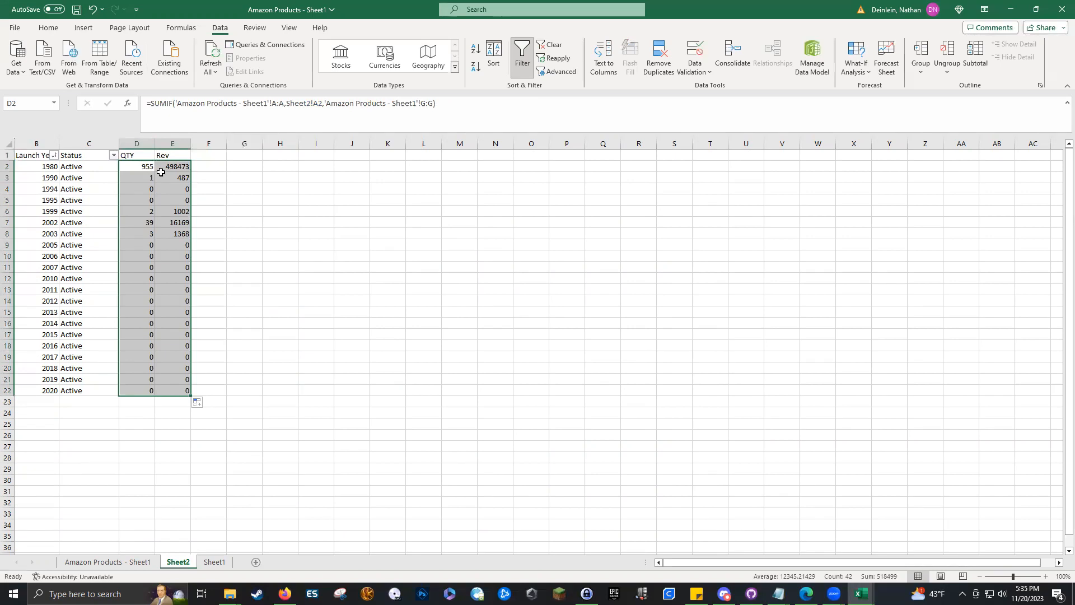
key("ctrl+c")
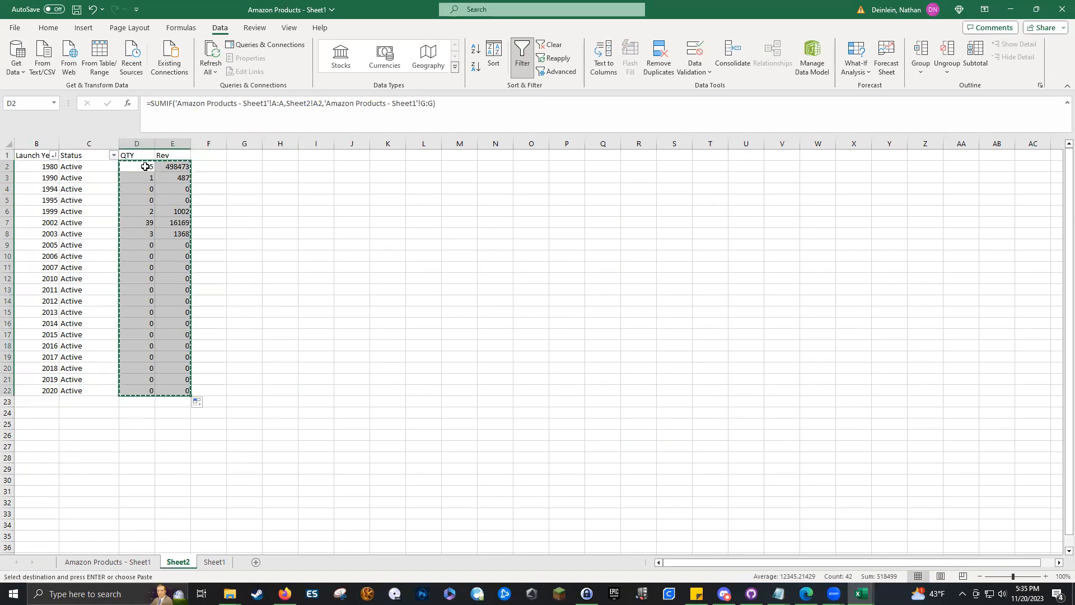
right_click(148, 168)
left_click(190, 242)
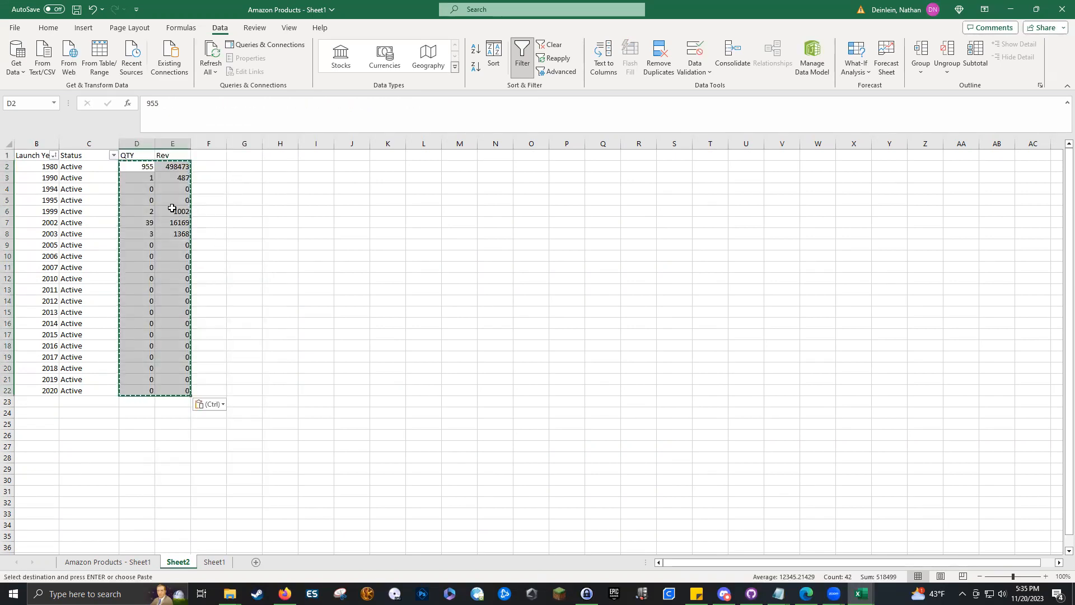
Step: Reapply the filter to header row 1 so it covers QTY and Rev, and sort by Rev from largest to smallest
left_click(6, 155)
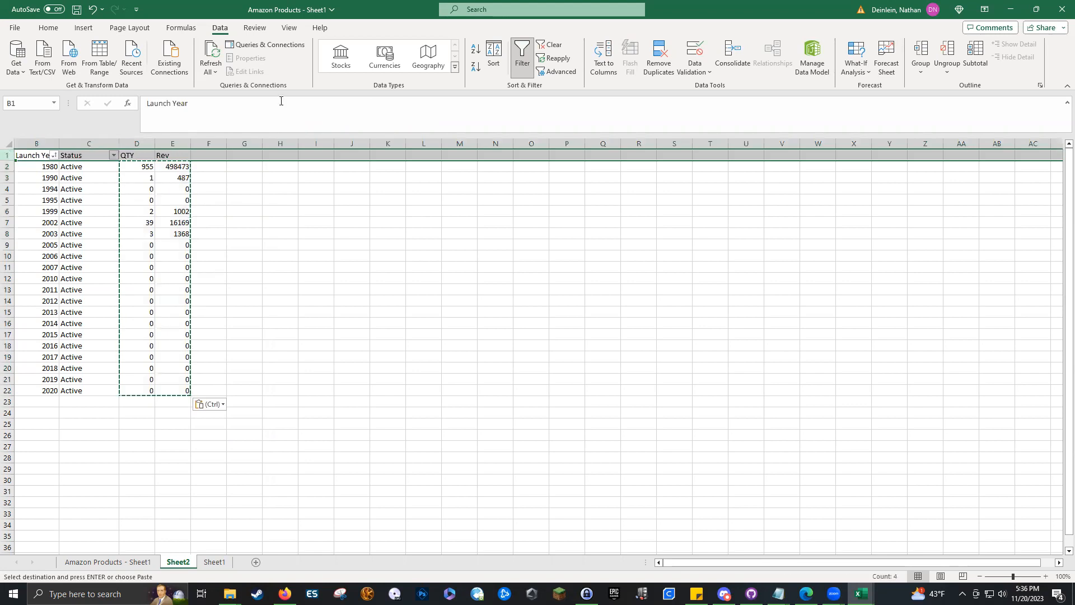
left_click(530, 62)
left_click(530, 63)
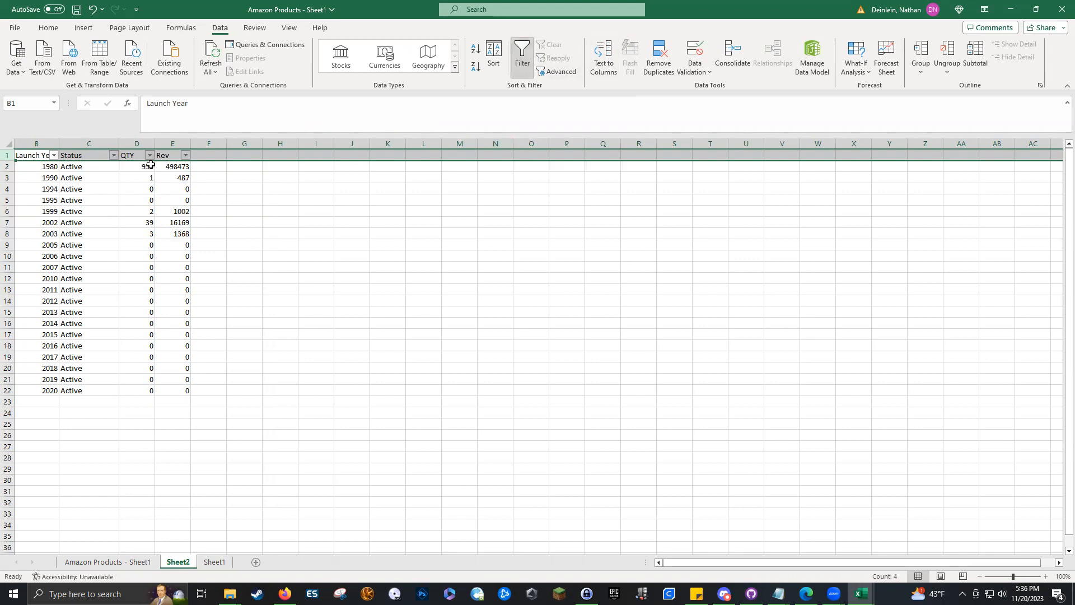
left_click(186, 156)
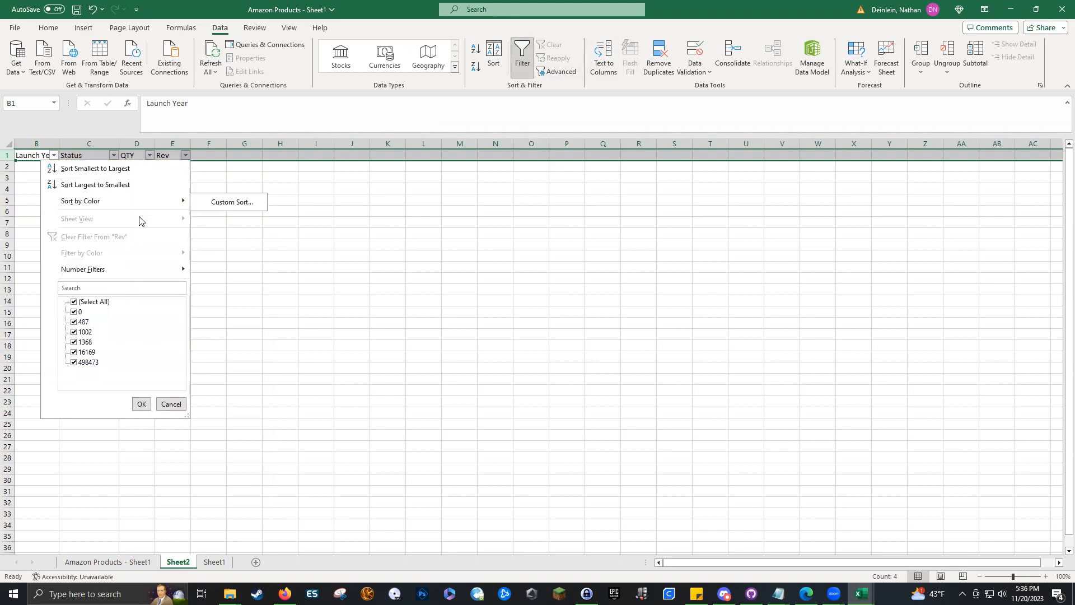
left_click(108, 185)
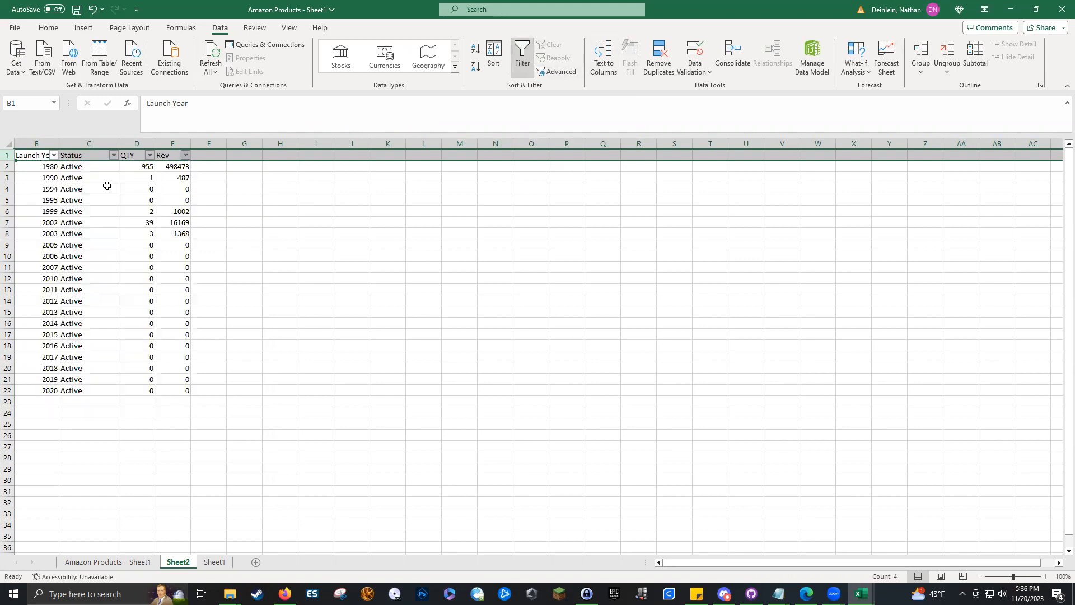
left_click(45, 167)
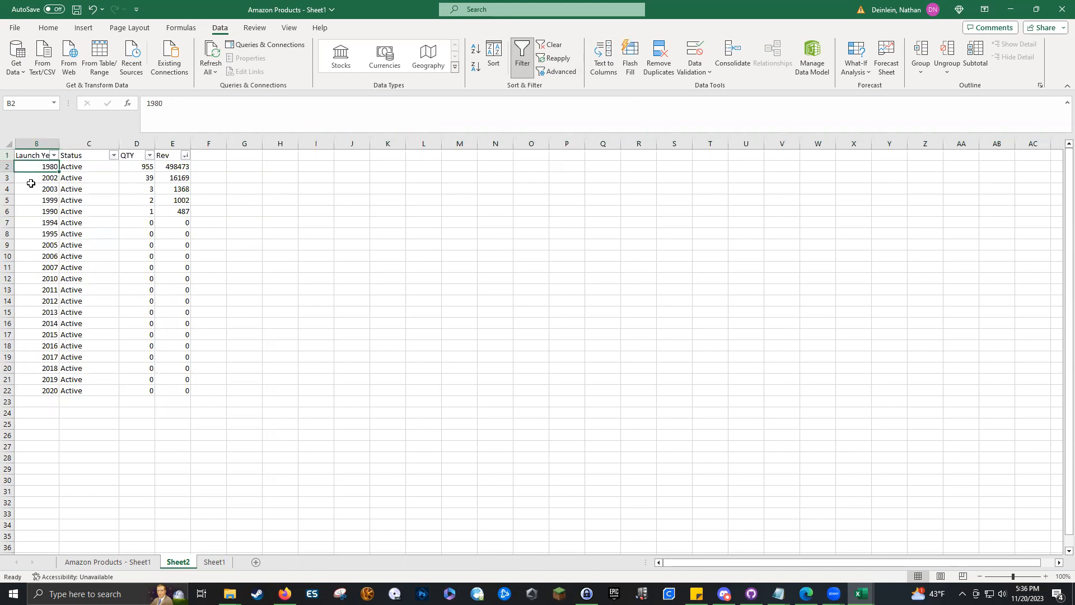
left_click(36, 177)
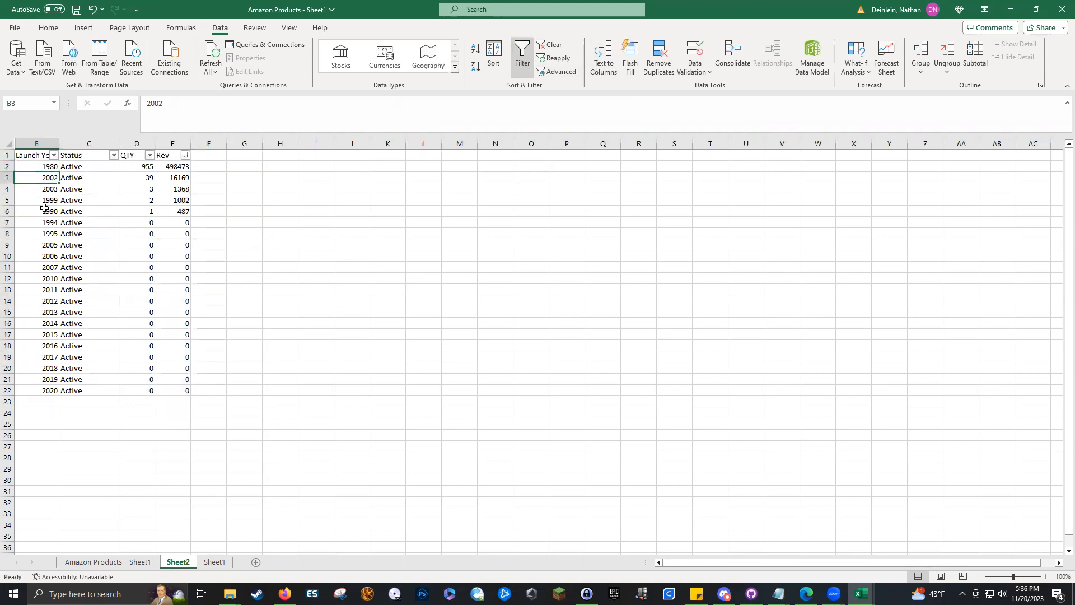
left_click(41, 189)
left_click(40, 202)
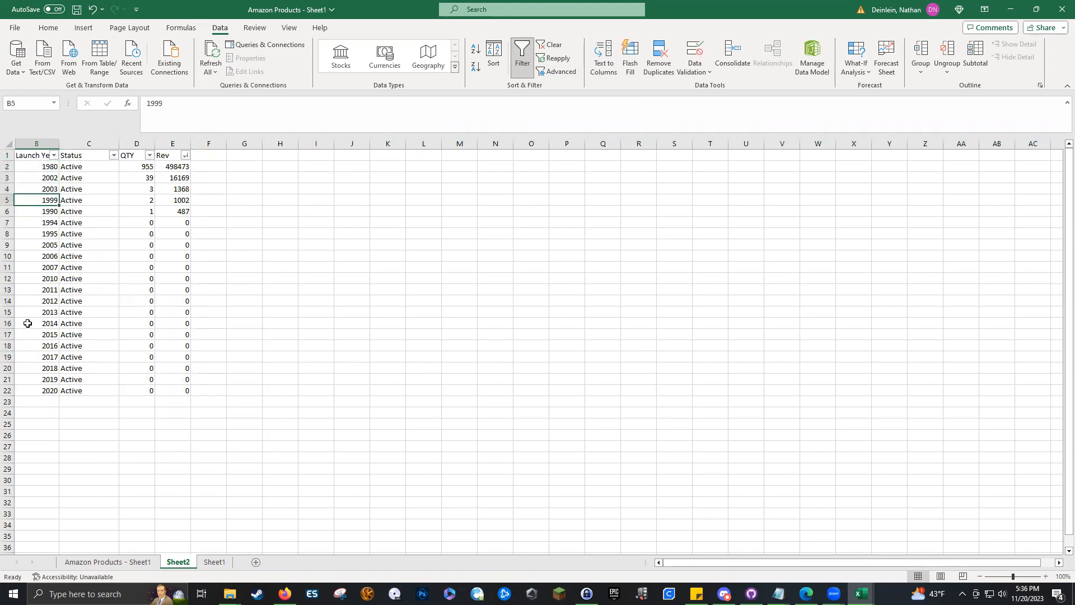